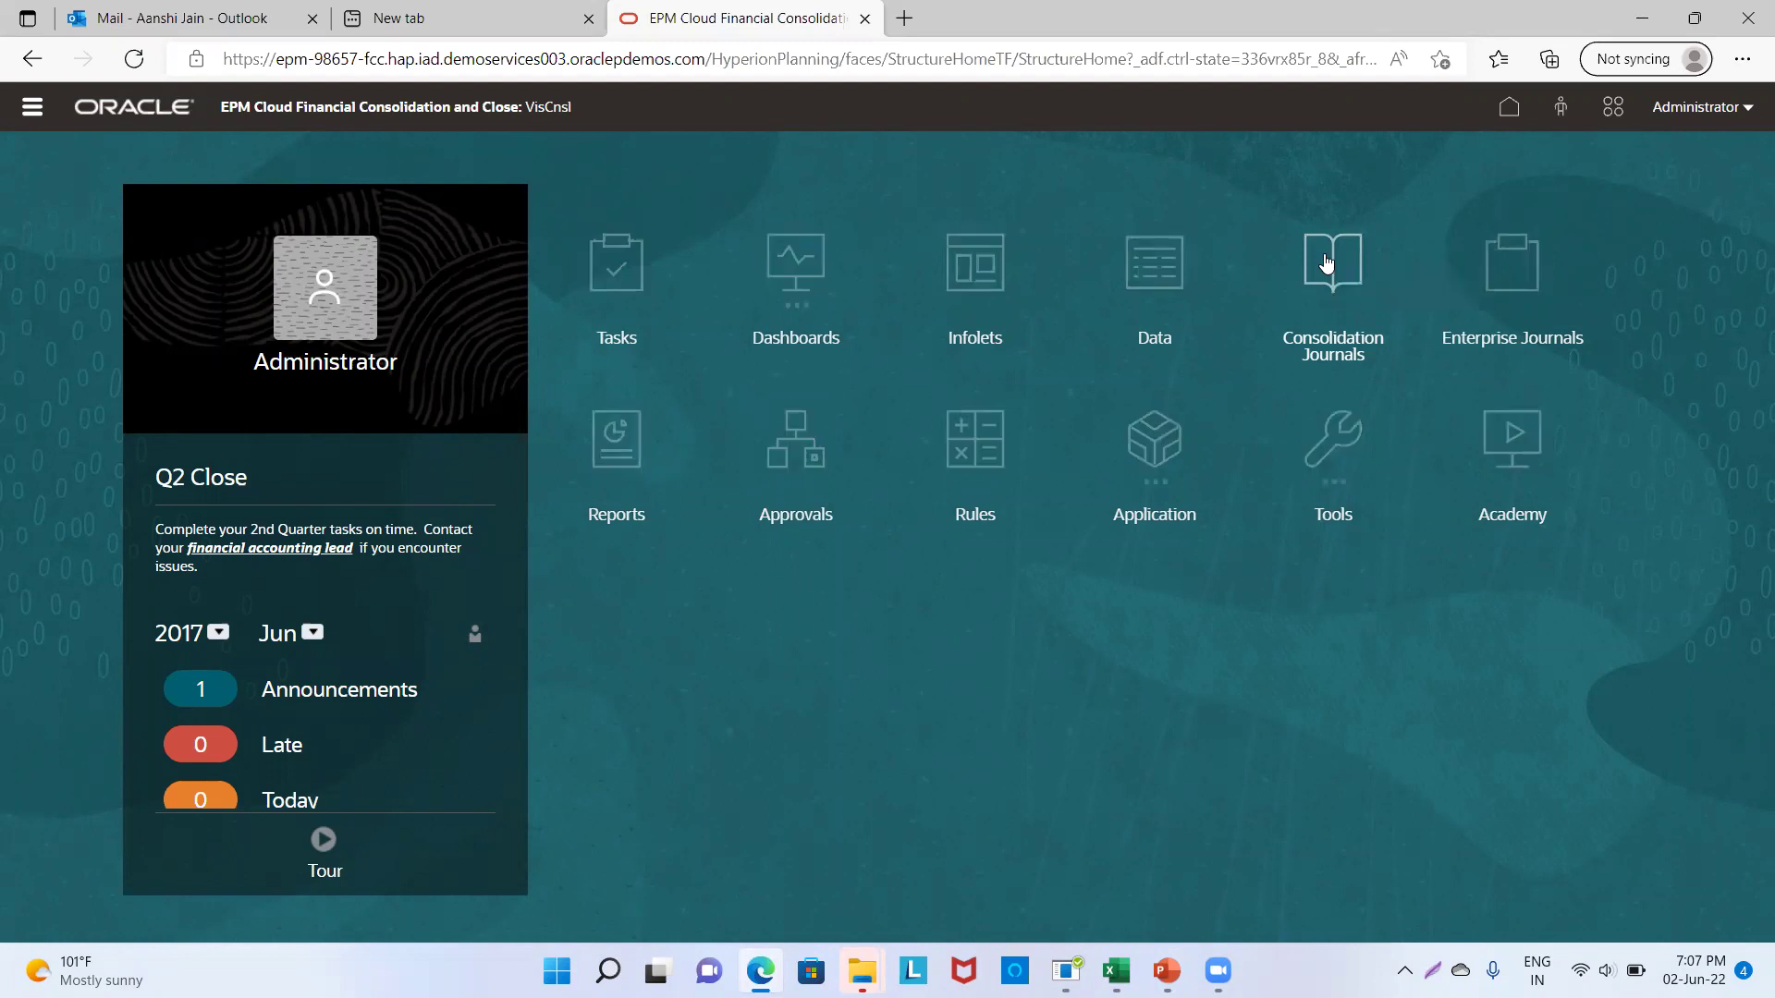
Step: Open the consolidation journals and create a new journal labelled "Demo File"
{"action": "left_click", "coordinate": [1329, 257]}
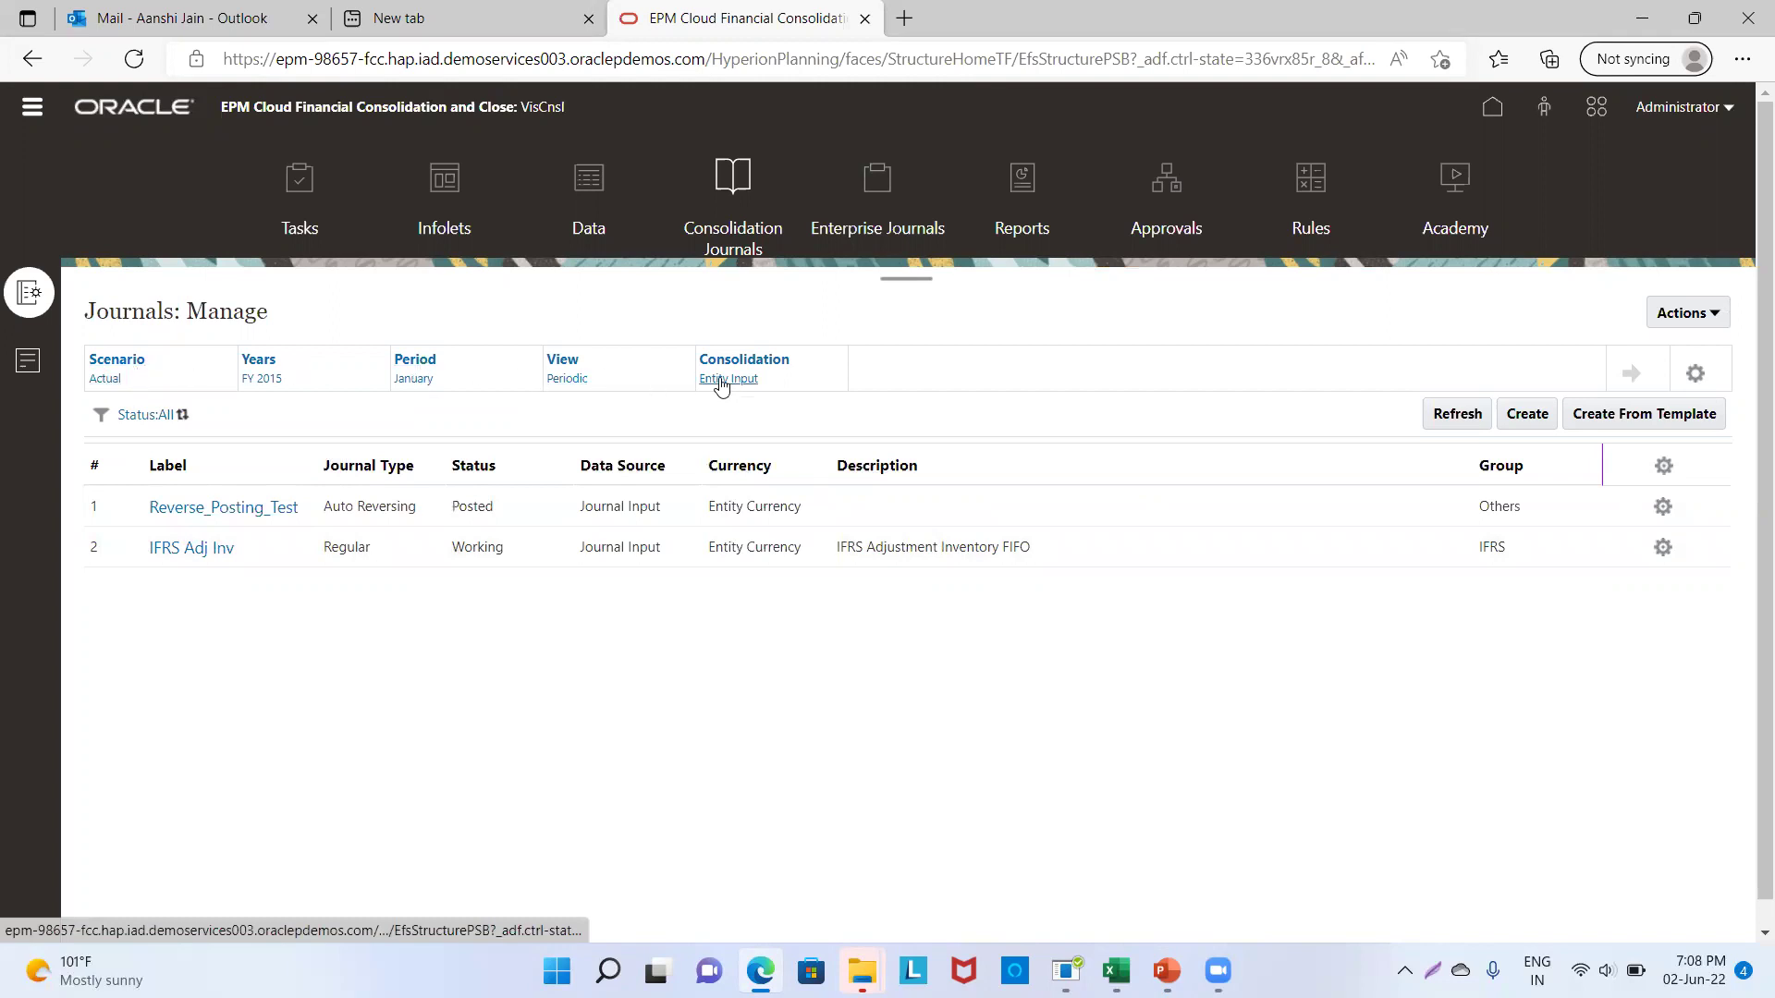
{"action": "left_click", "coordinate": [1527, 414]}
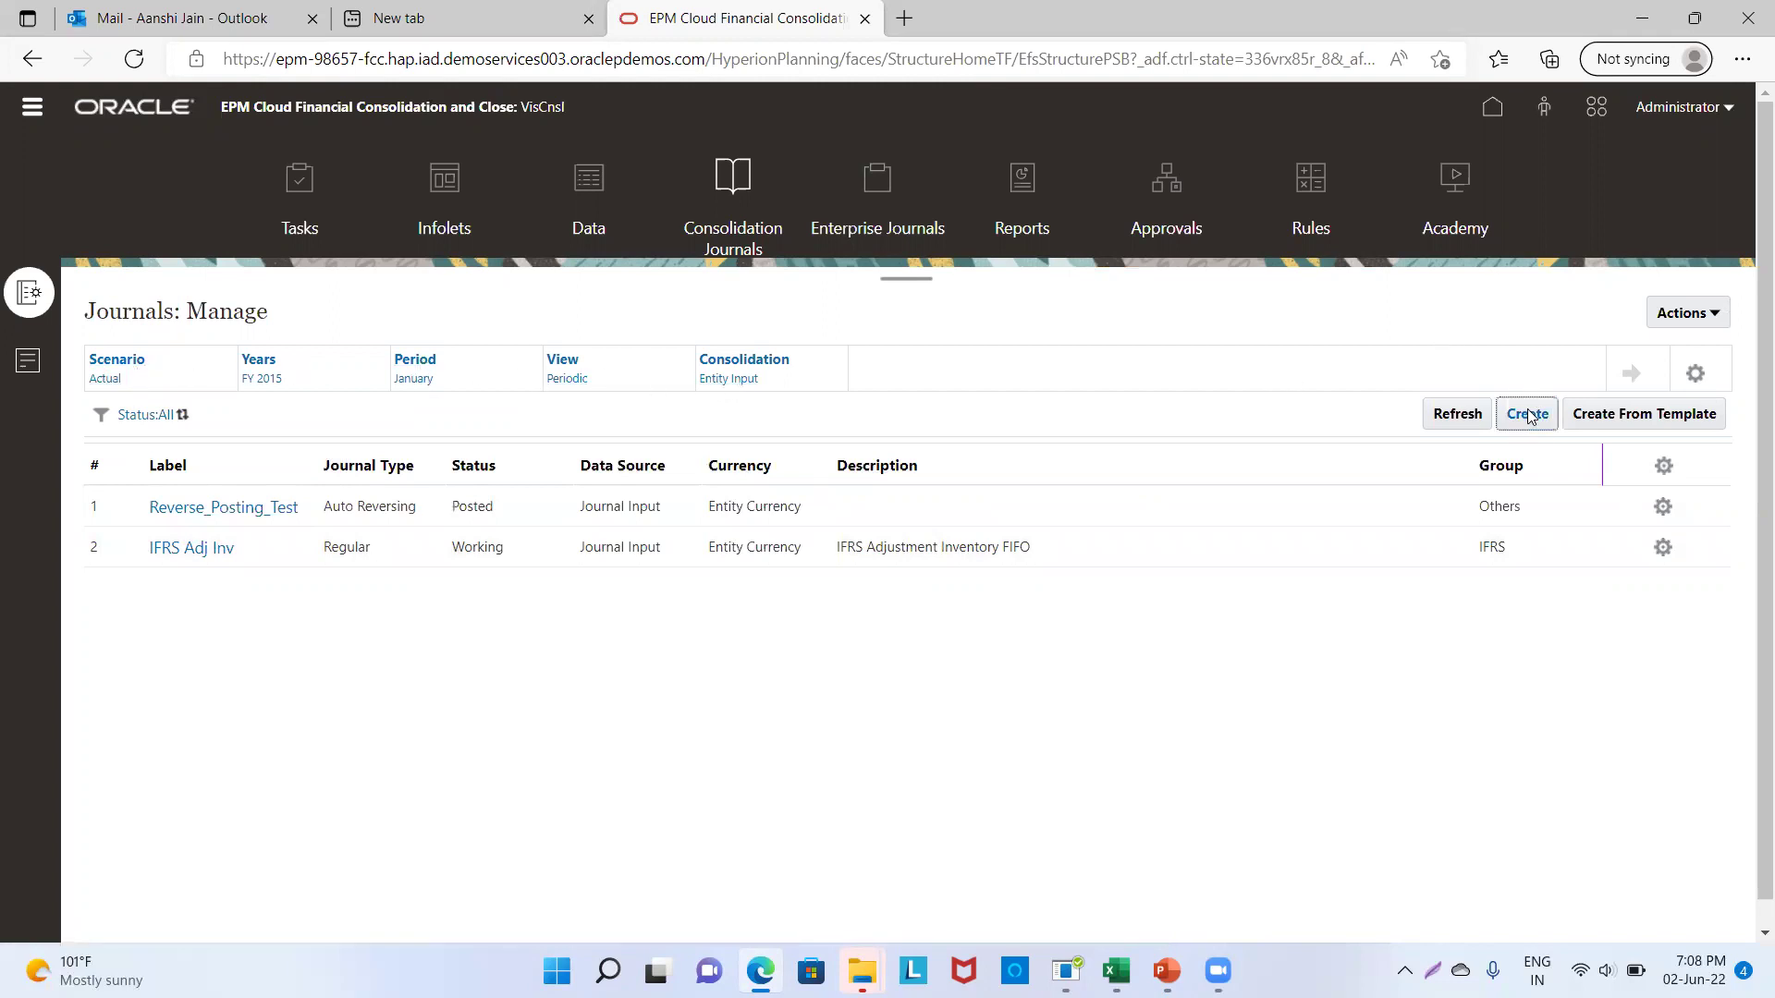
{"action": "left_click", "coordinate": [407, 200]}
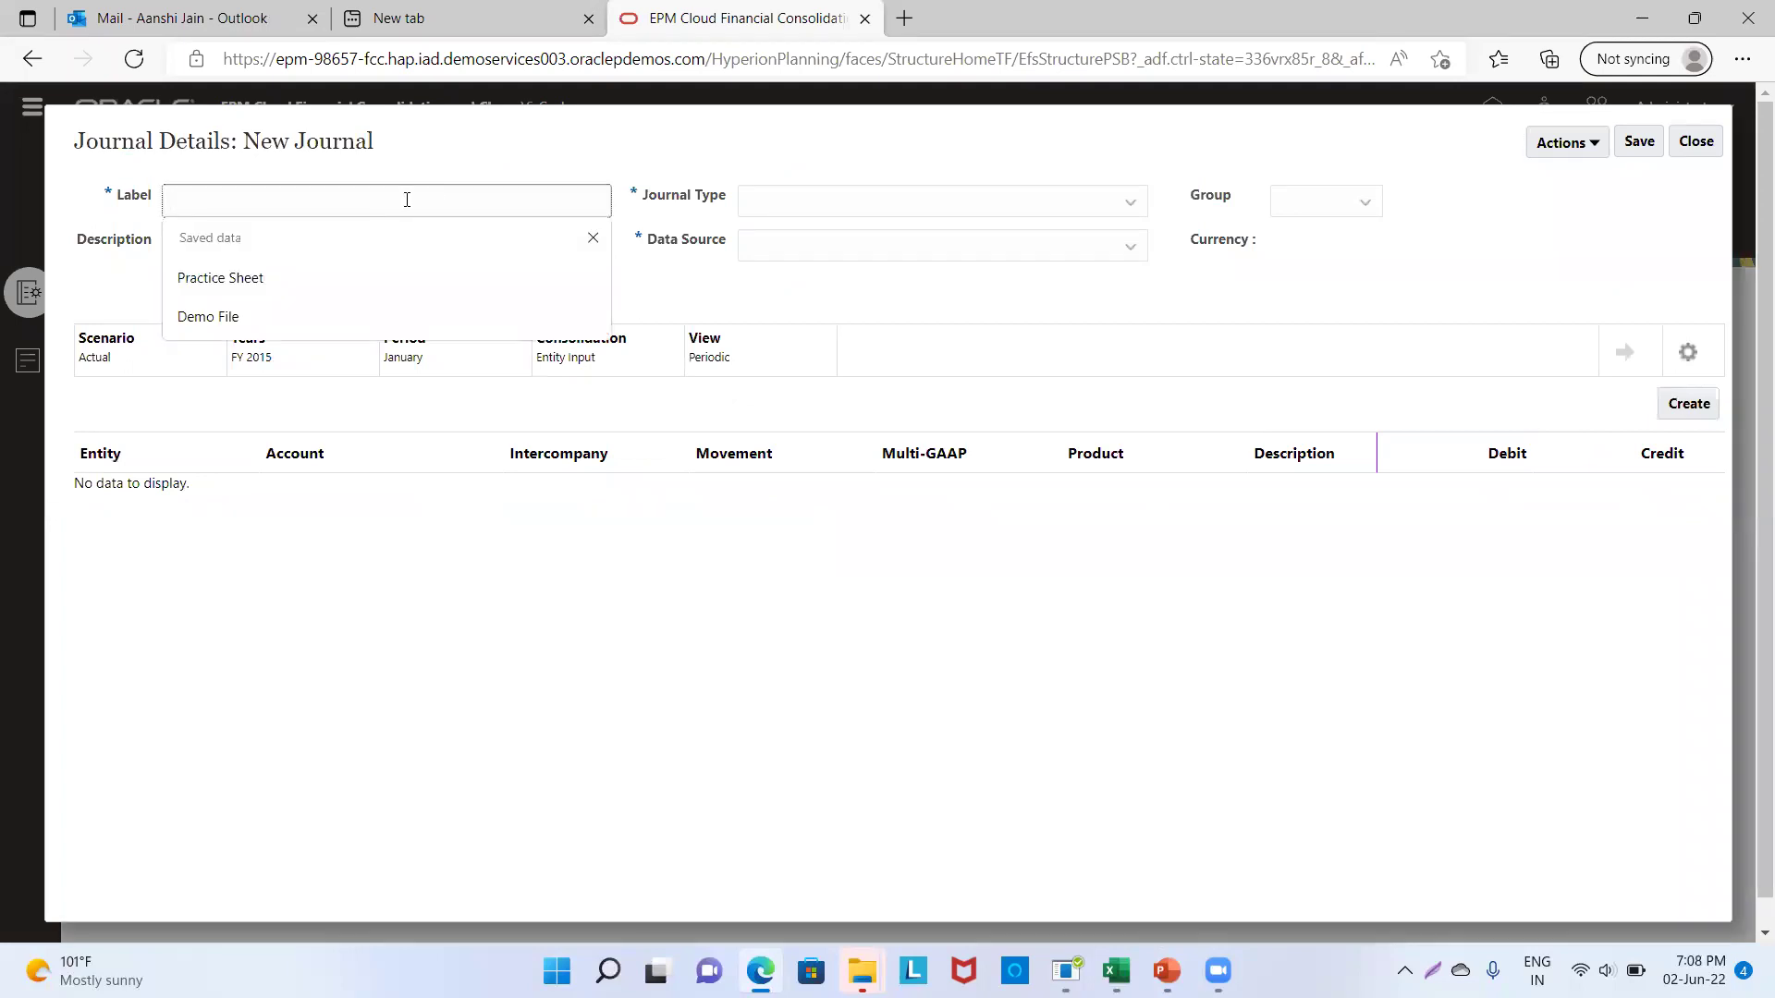
{"action": "type", "text": "Demo"}
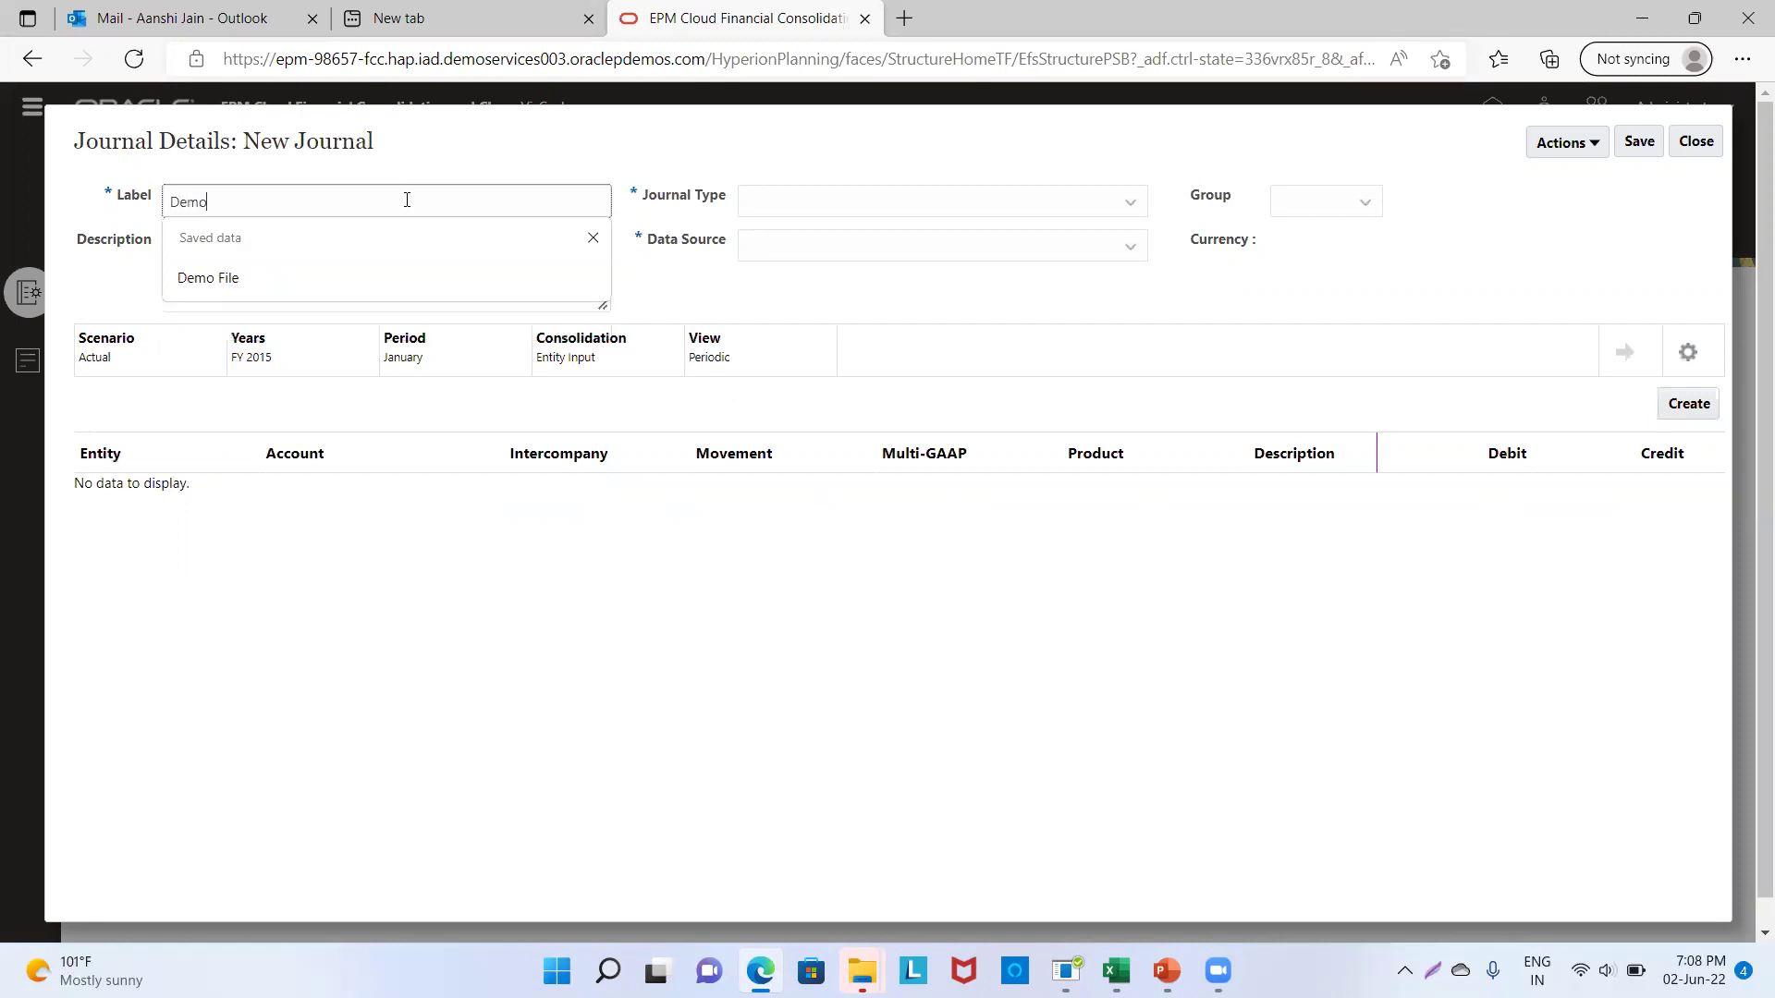
{"action": "type", "text": " File"}
{"action": "key", "text": "Tab"}
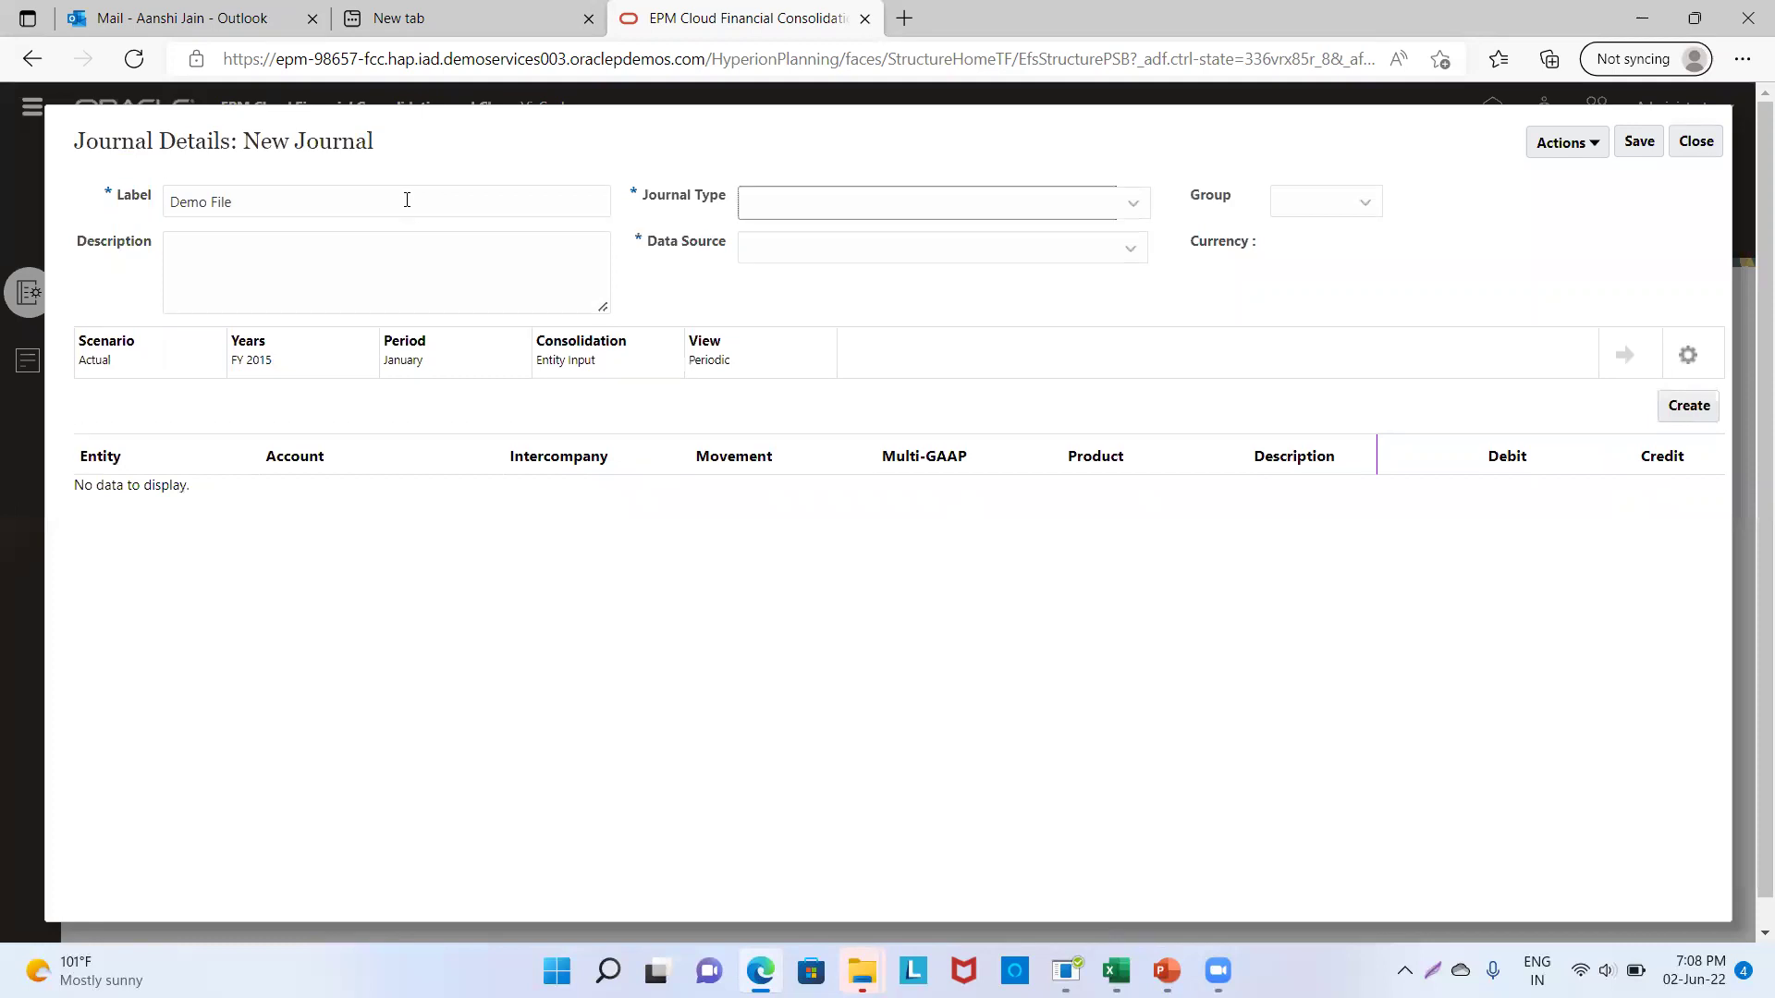
Step: Set the new journal's type to Regular and its group to Others
{"action": "left_click", "coordinate": [1128, 203]}
{"action": "left_click", "coordinate": [1099, 266]}
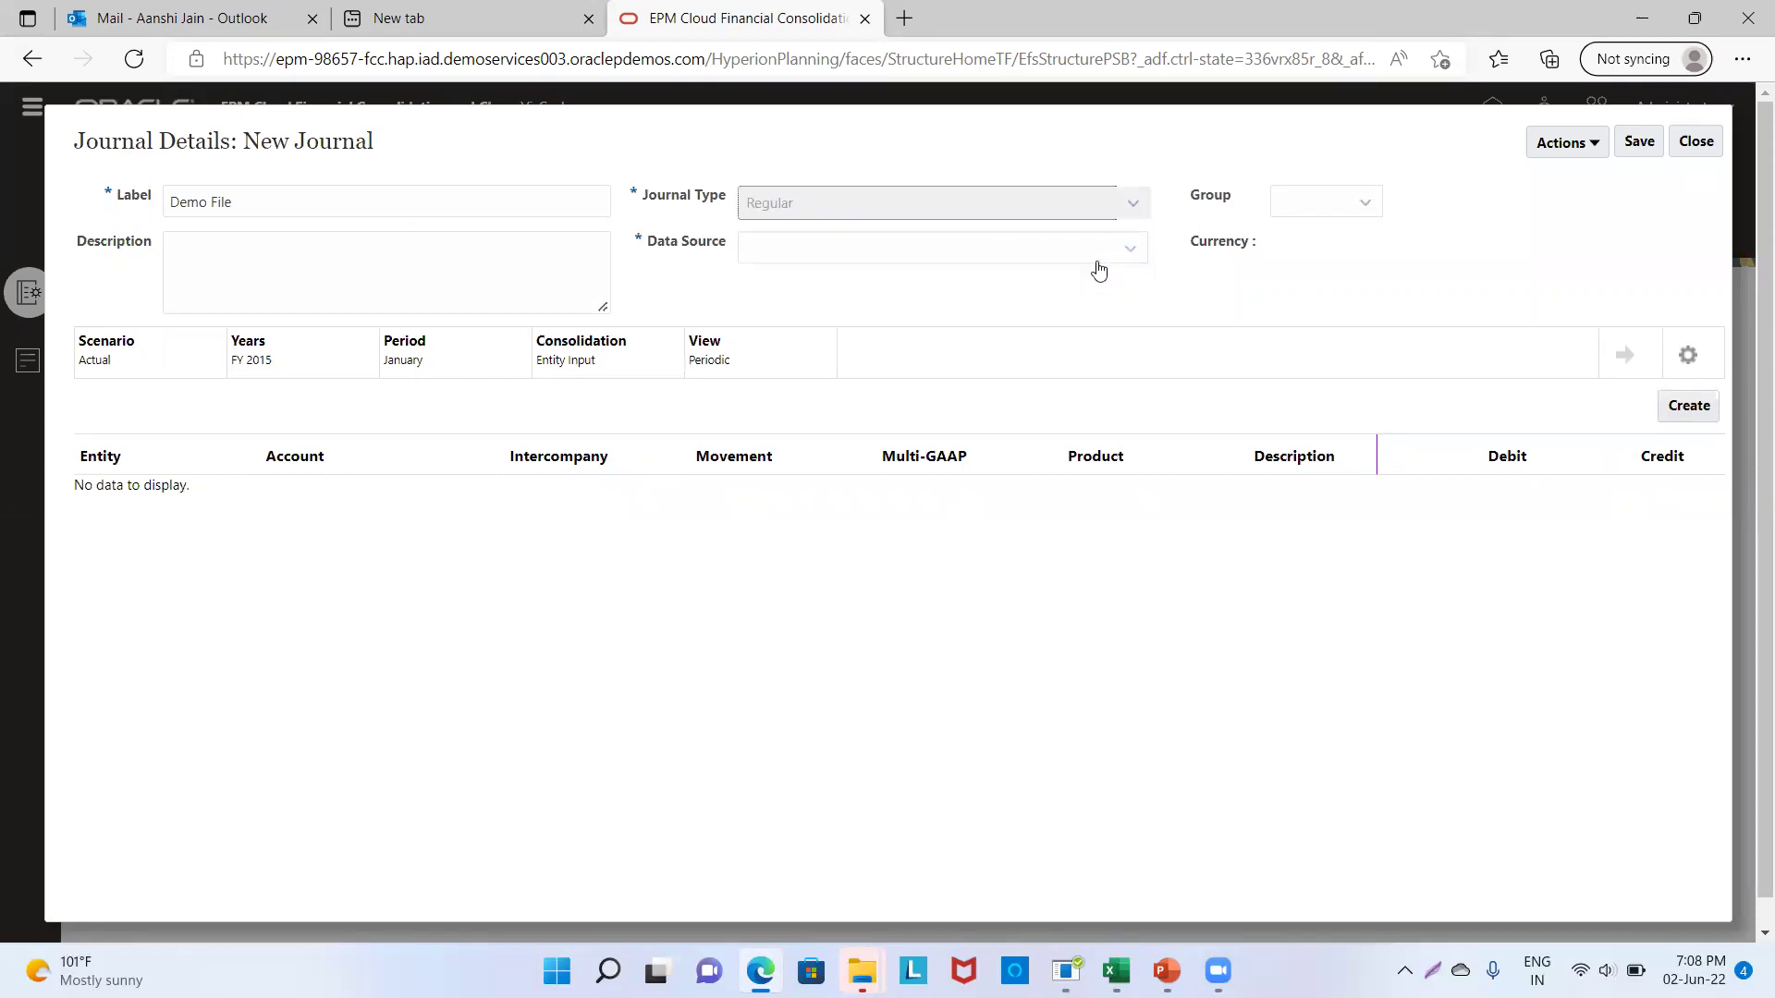
{"action": "left_click", "coordinate": [1139, 205]}
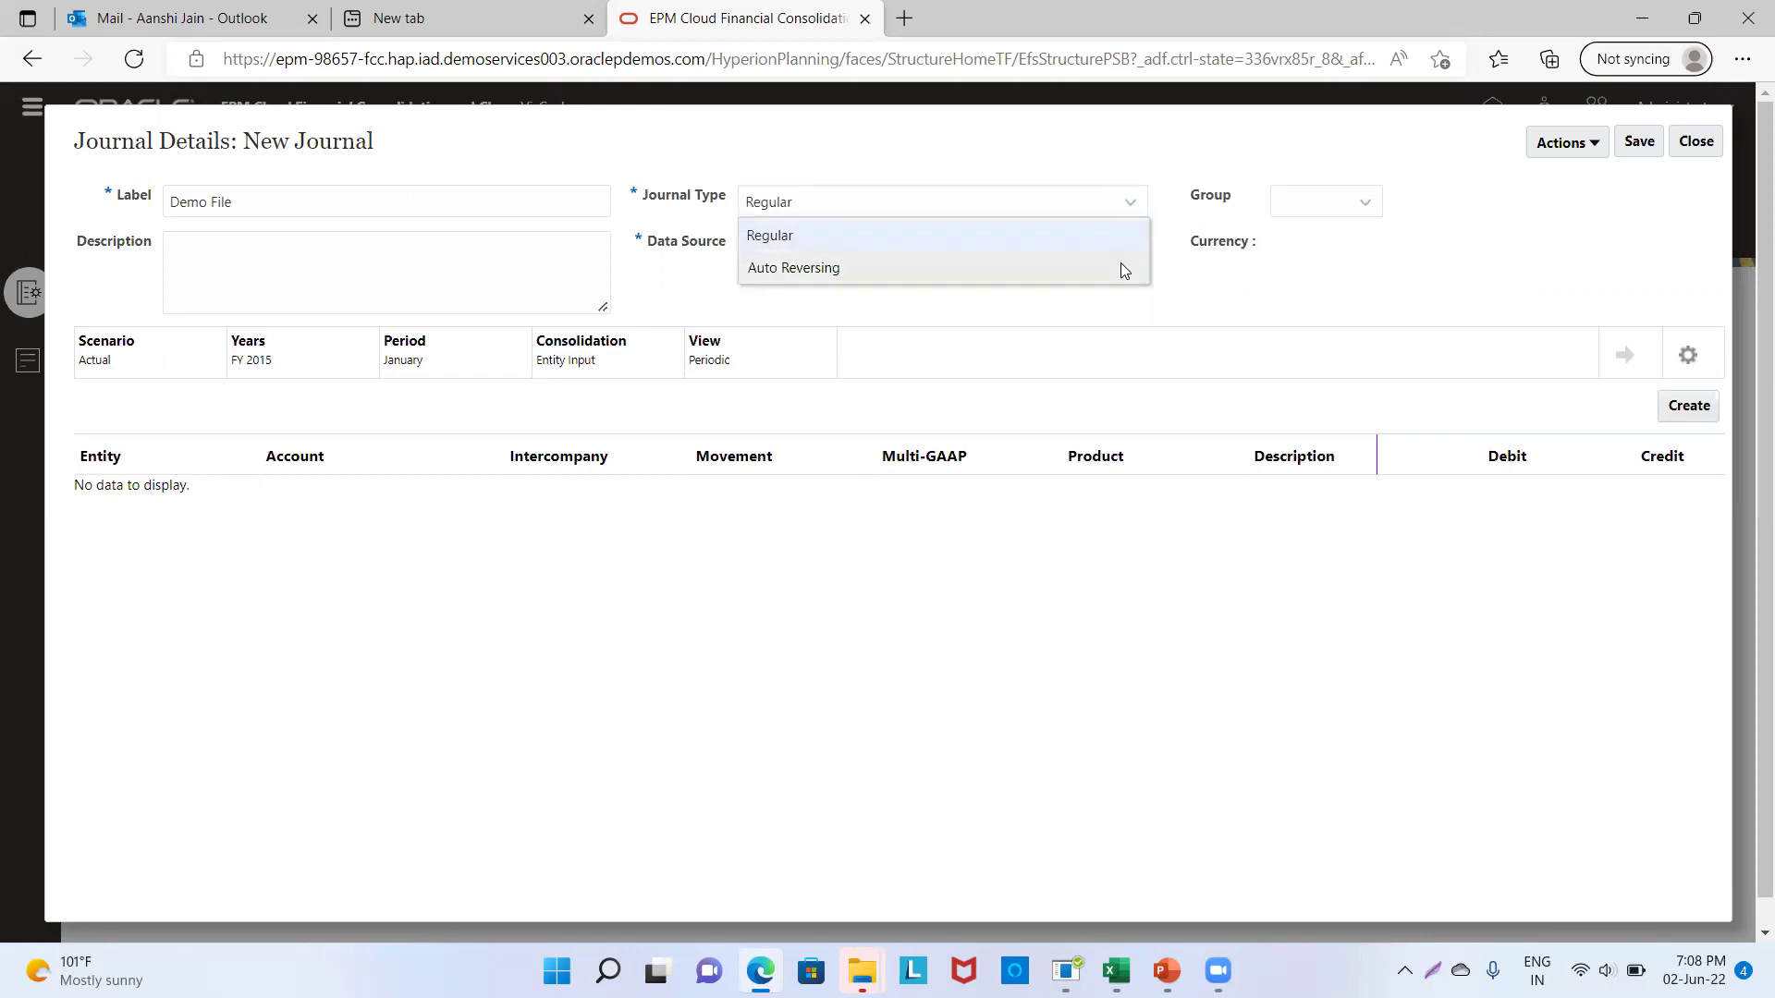
{"action": "left_click", "coordinate": [1109, 240]}
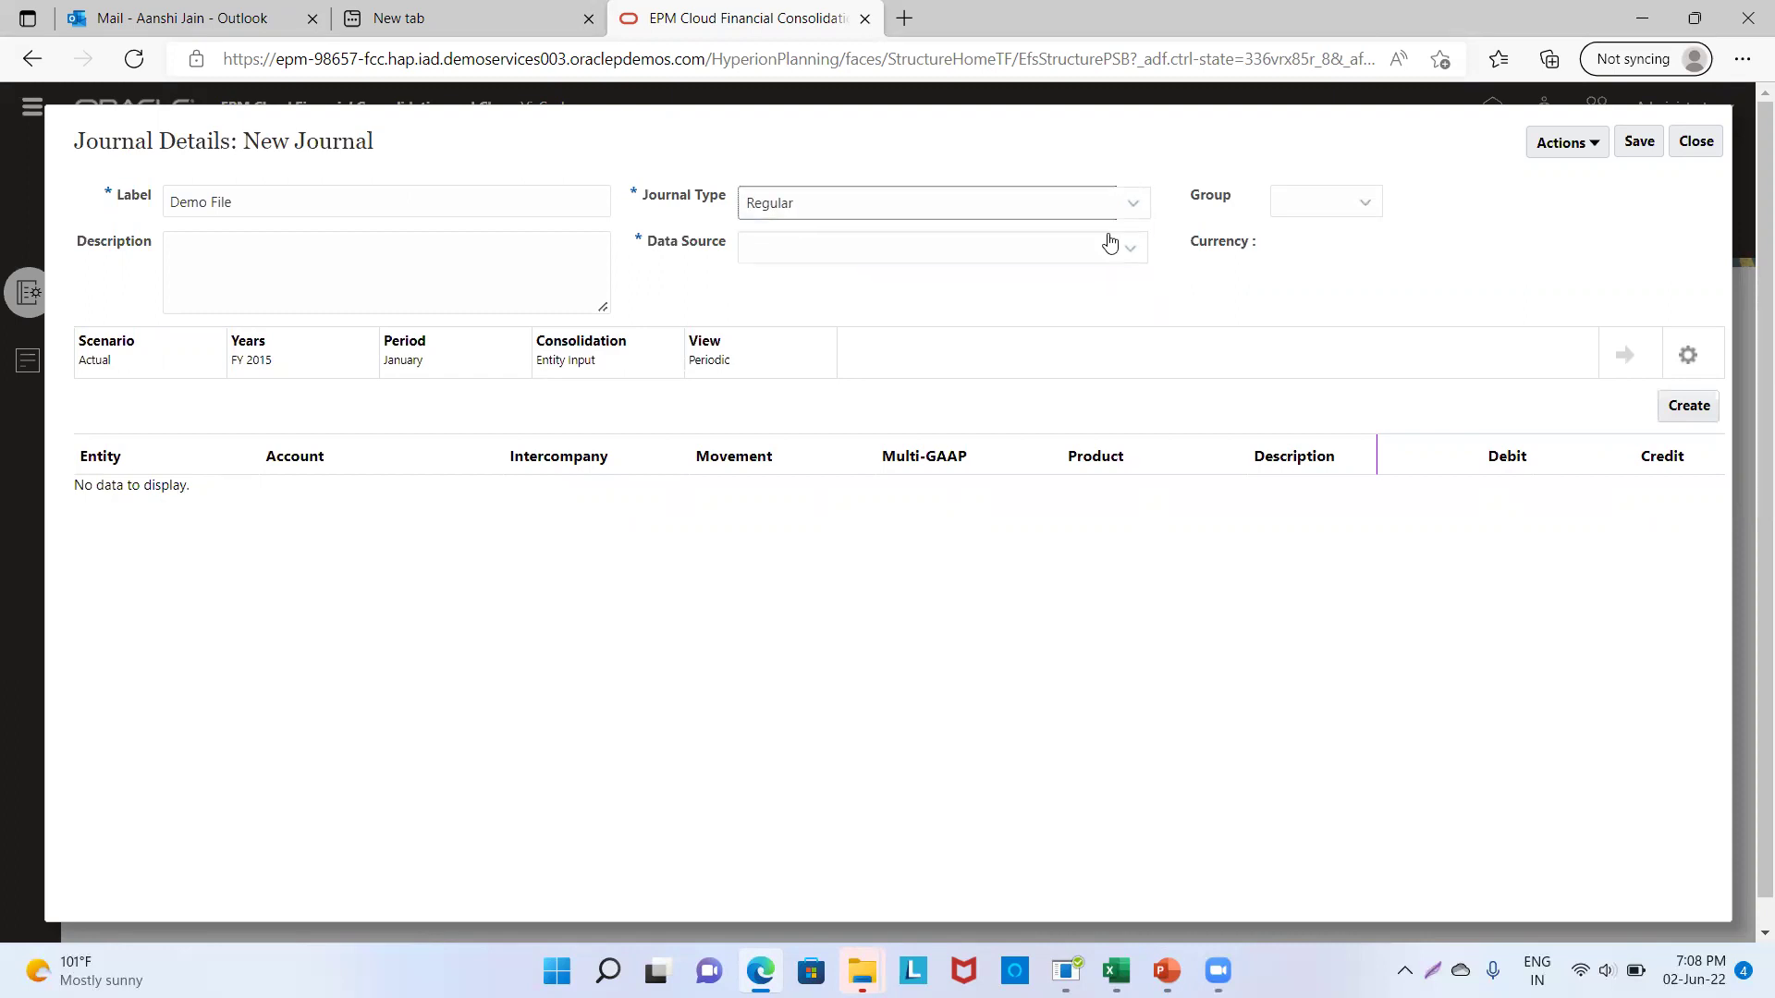
{"action": "left_click", "coordinate": [1348, 218]}
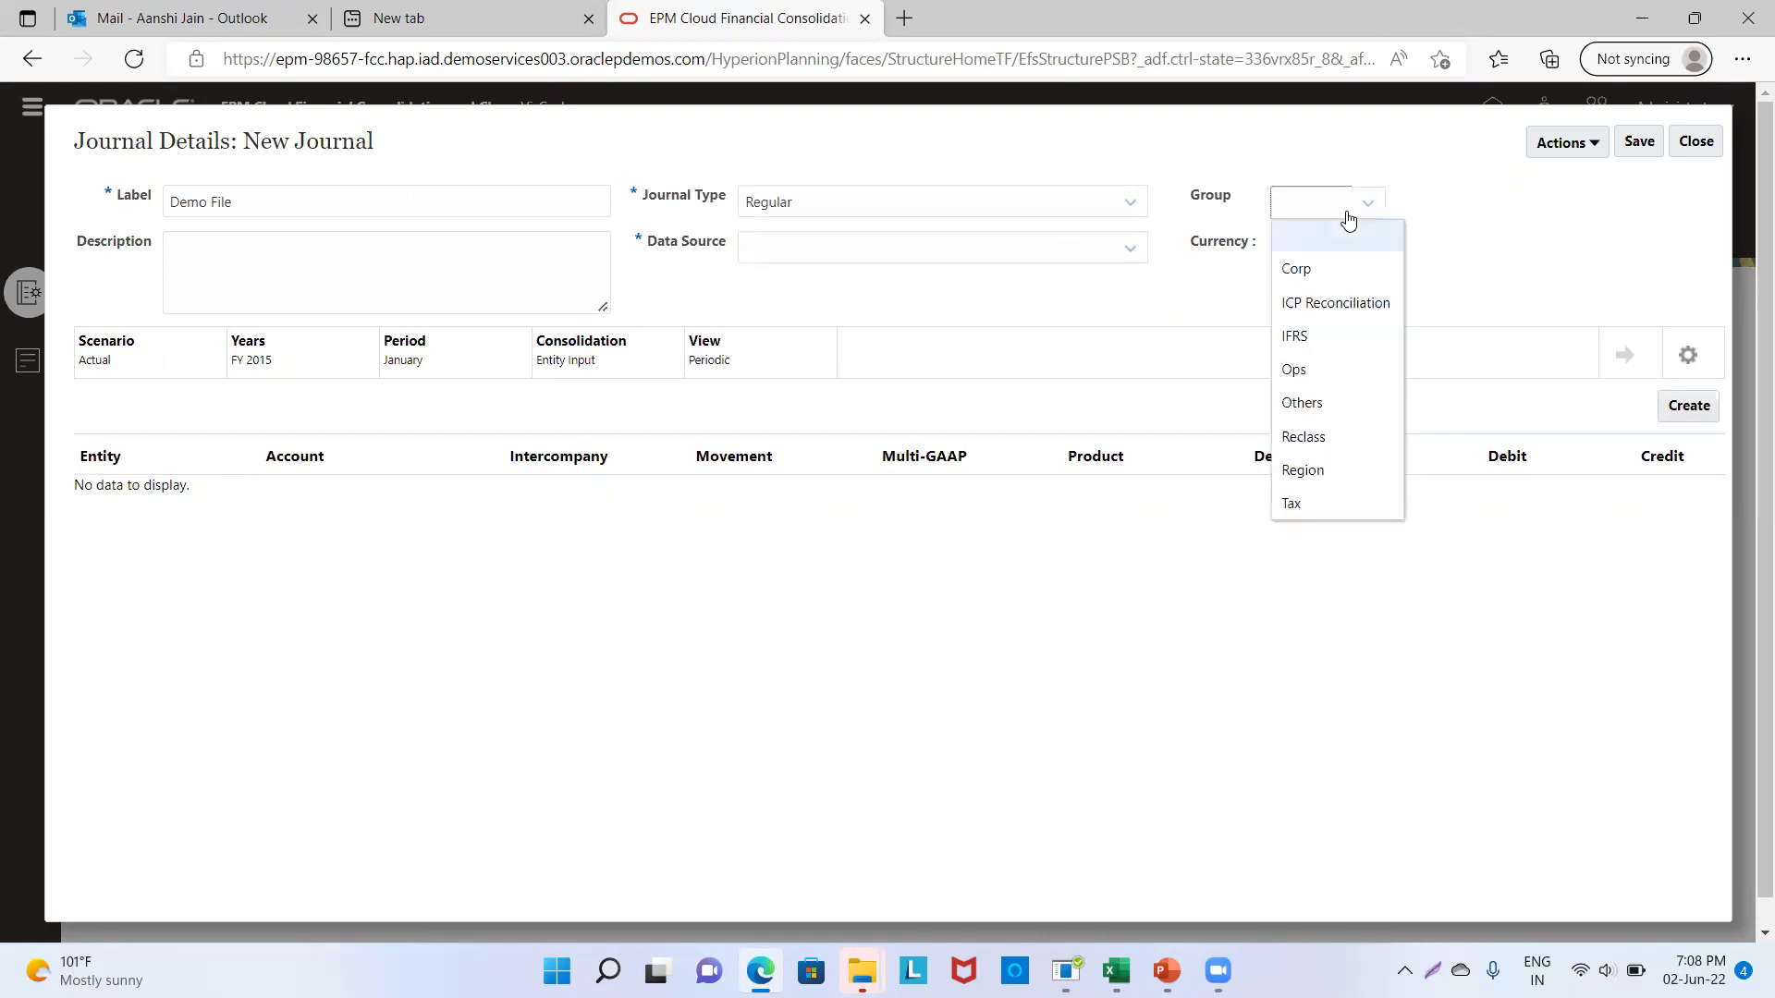
{"action": "left_click", "coordinate": [1332, 401]}
Step: Enter "Adjustment of prepaid Expenses" as the journal description and set the data source to Journal Input
{"action": "left_click", "coordinate": [261, 263]}
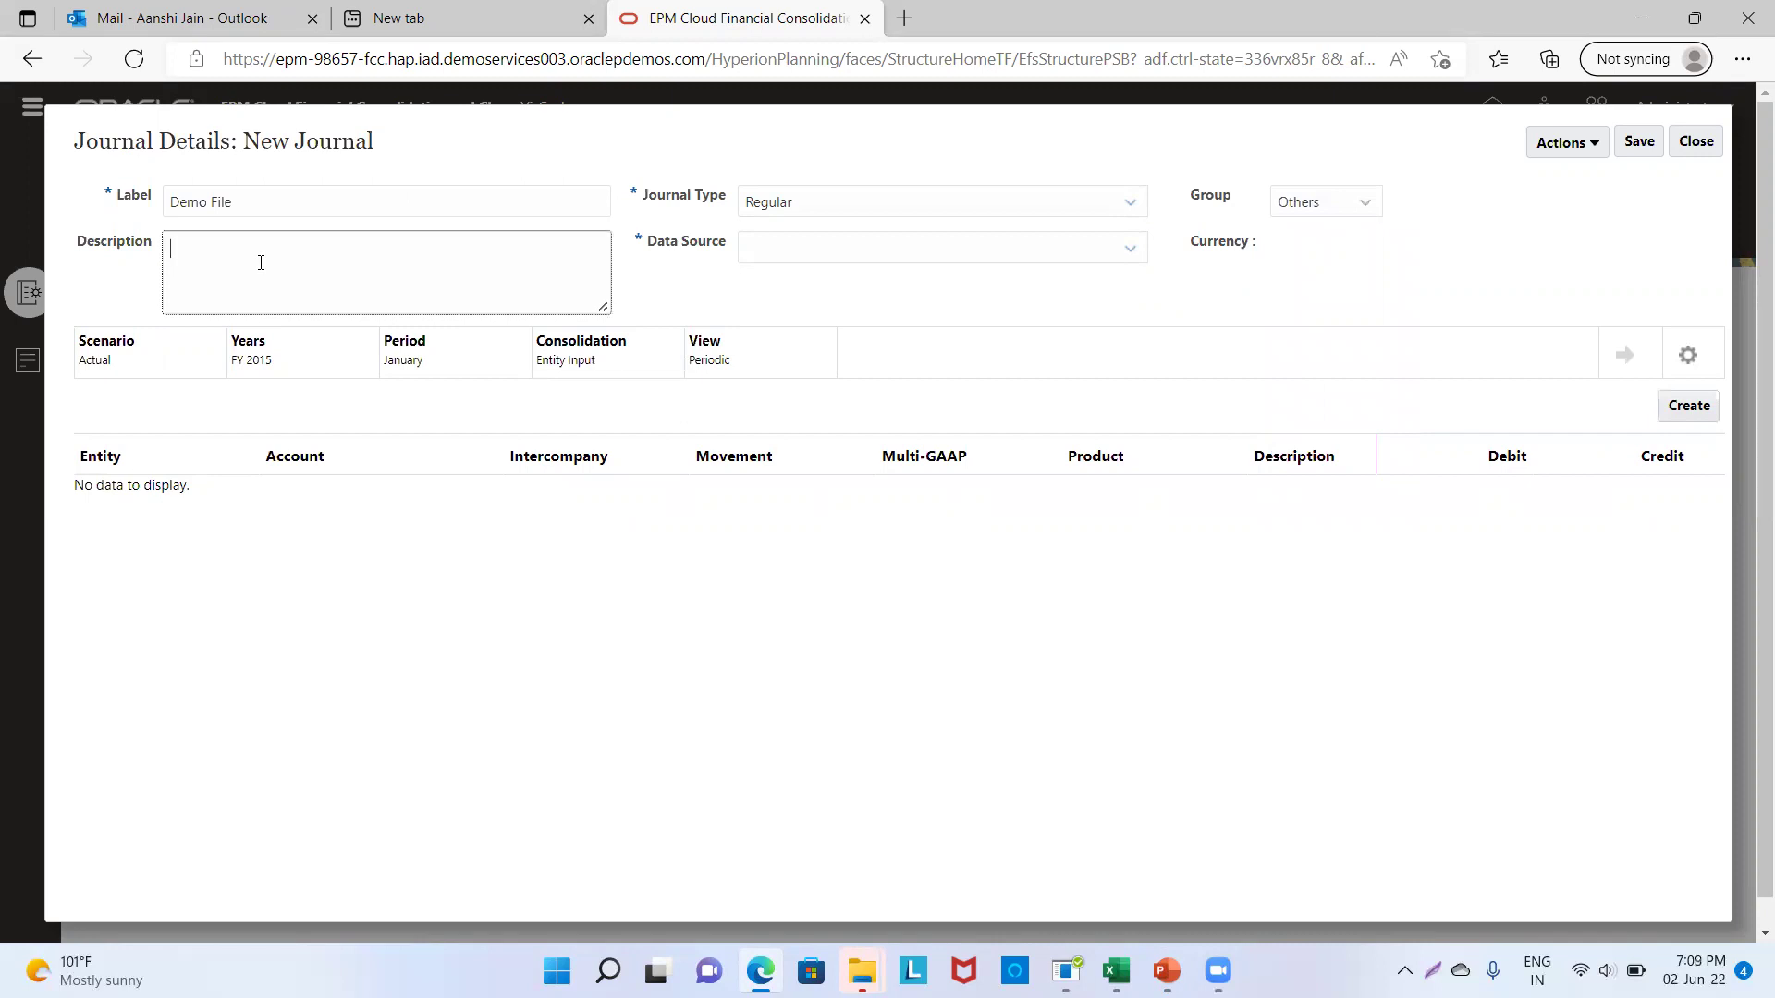
{"action": "type", "text": "Adjustment of prepaid Expenses"}
{"action": "key", "text": "Tab"}
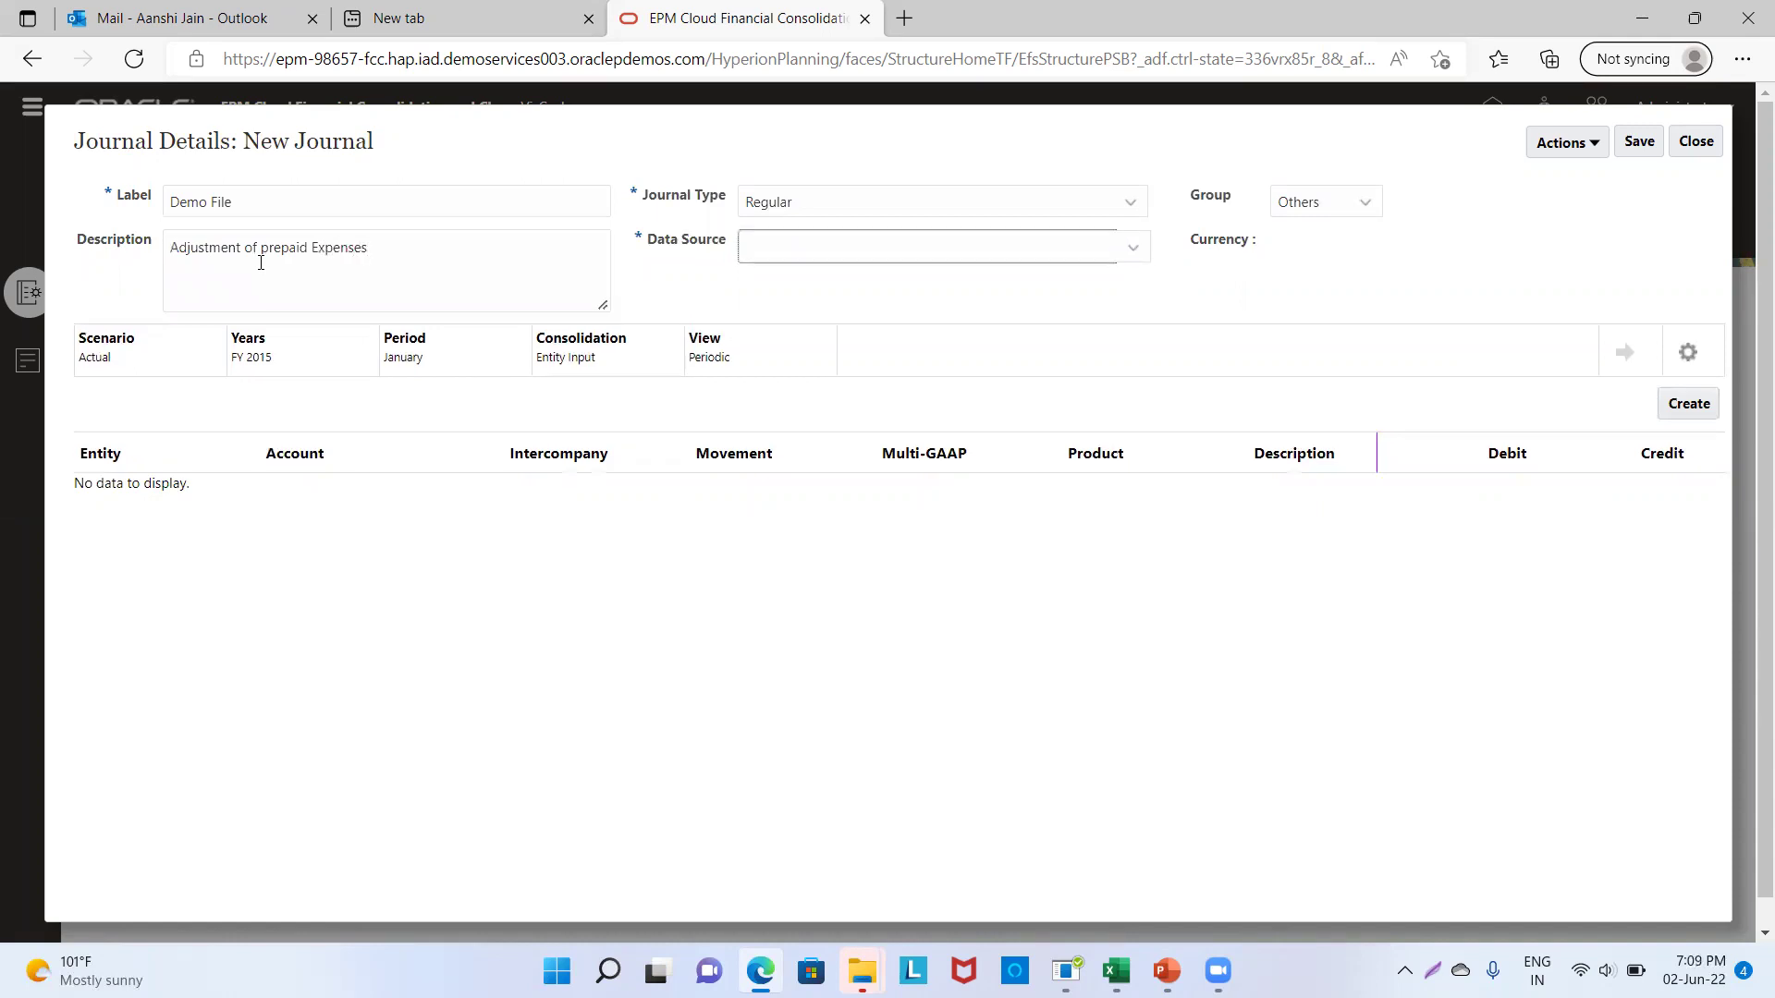
{"action": "left_click", "coordinate": [1122, 246]}
{"action": "left_click", "coordinate": [1104, 309]}
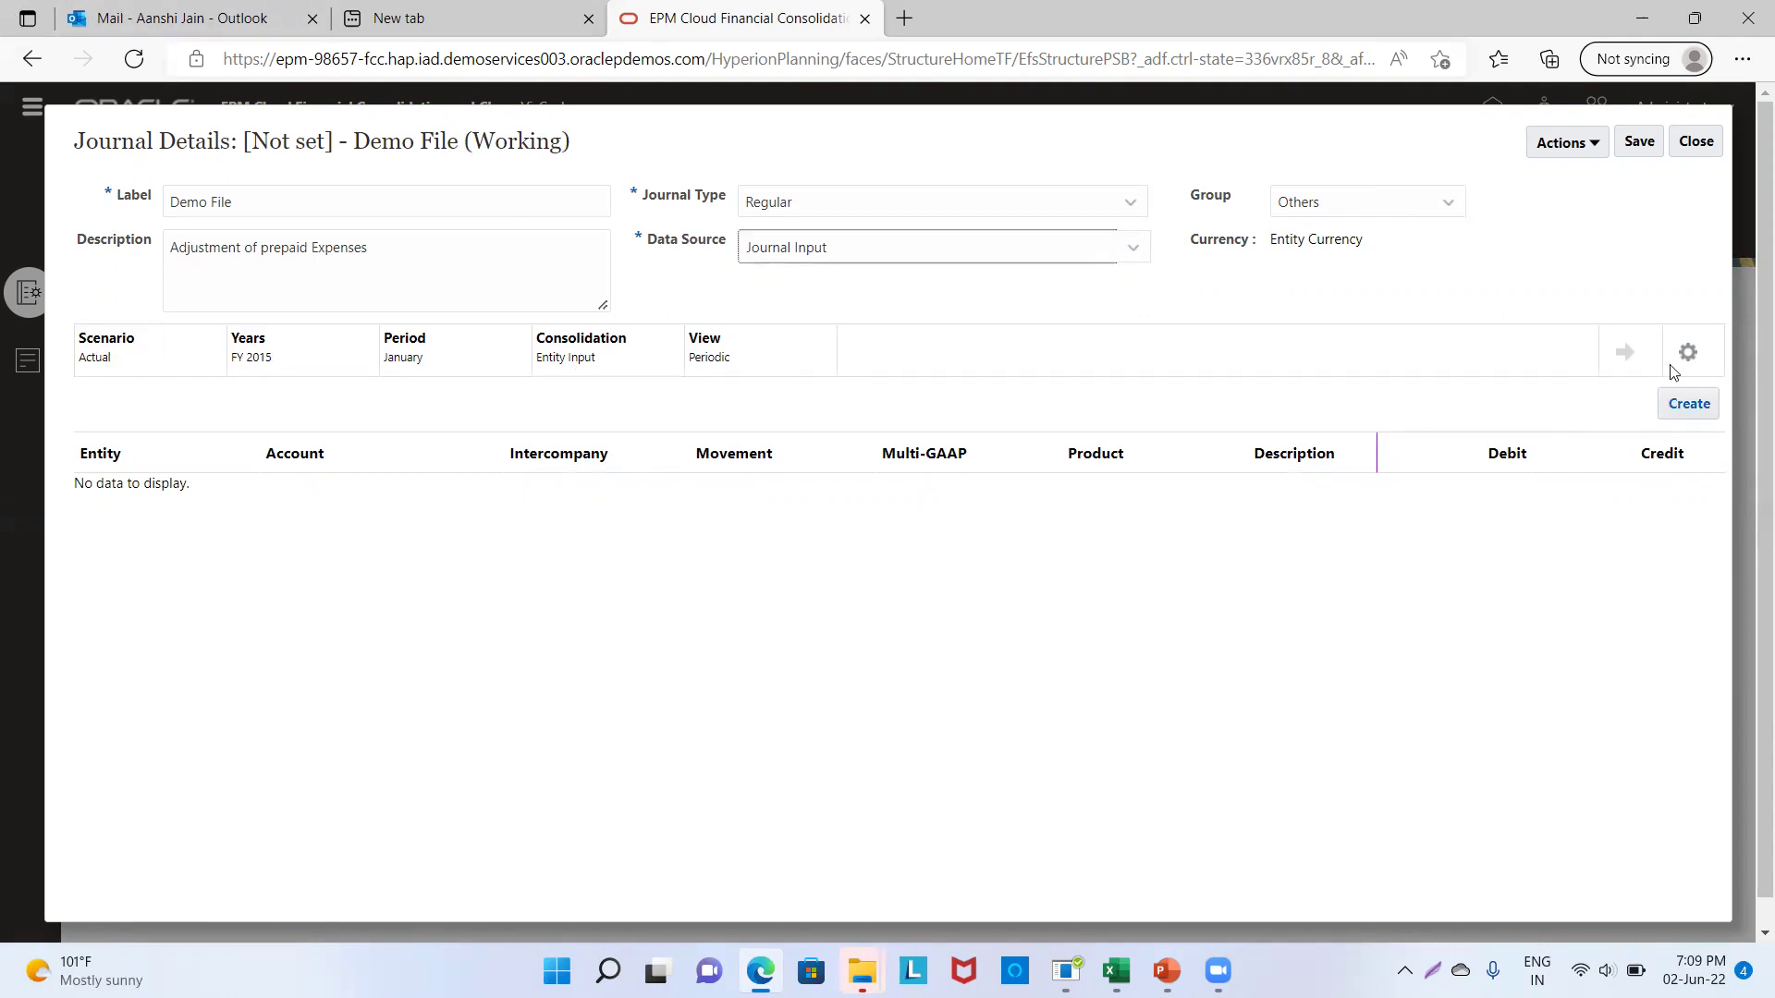
Step: Add a line item to the journal and set its entity to S_101
{"action": "left_click", "coordinate": [1690, 405]}
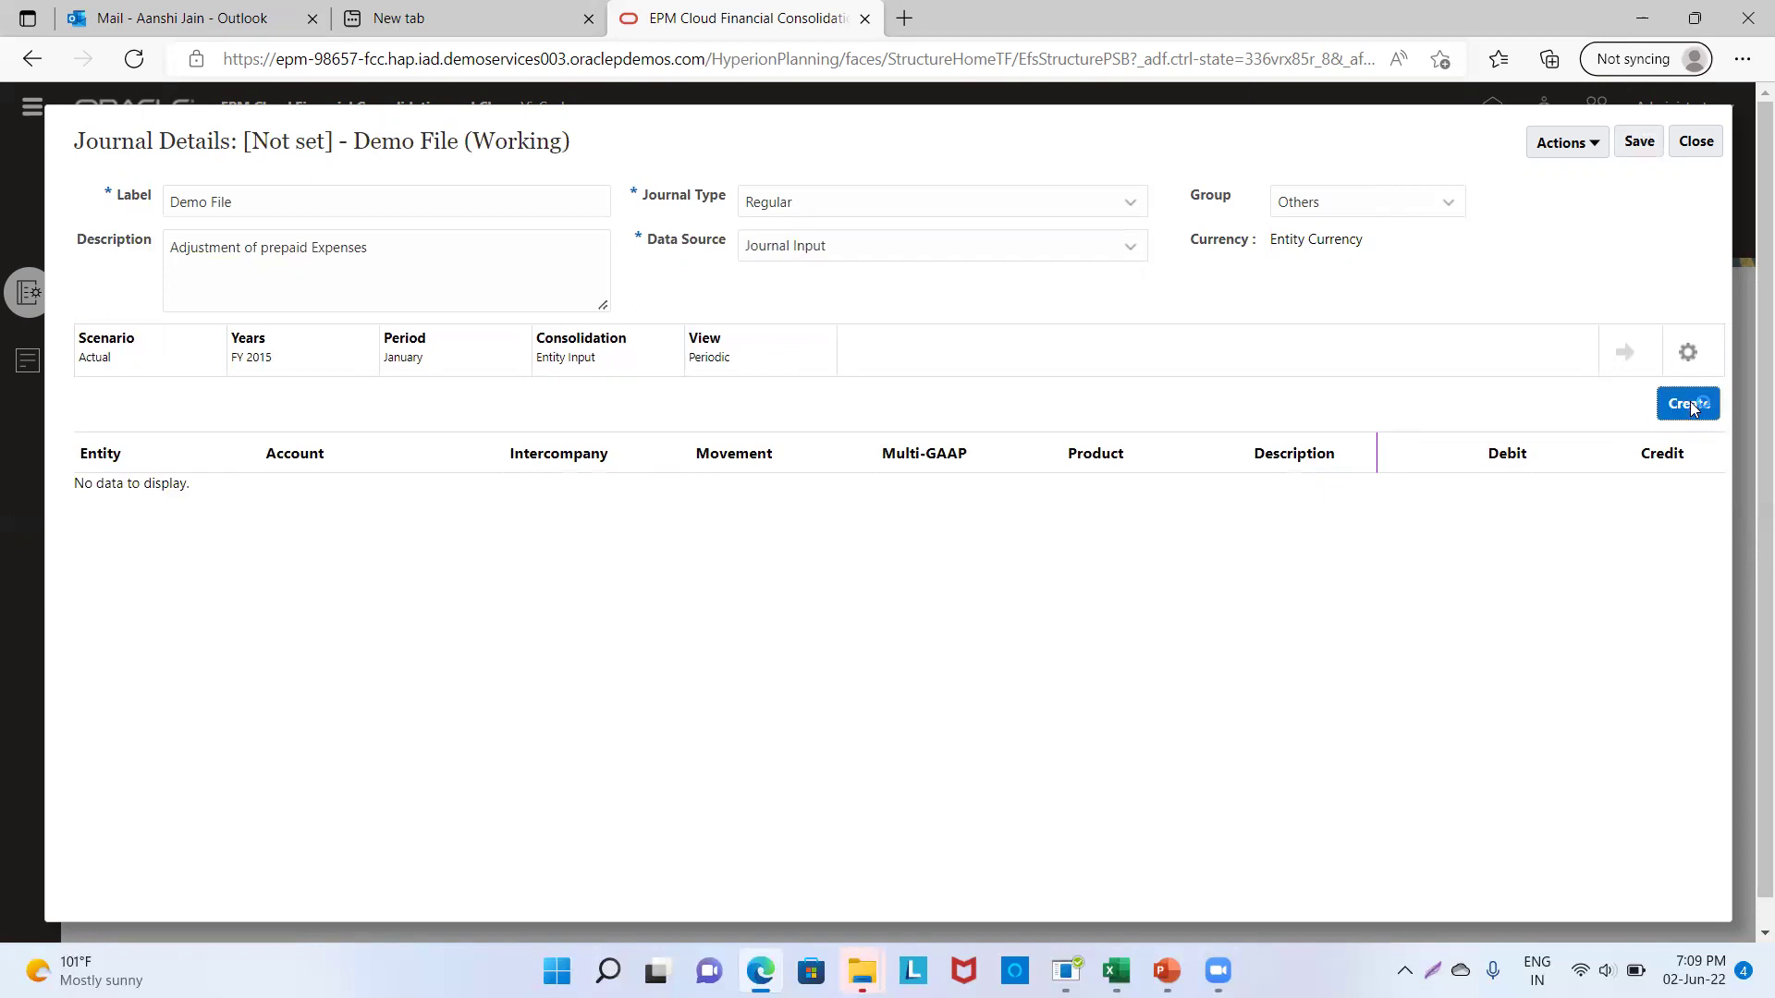
{"action": "left_click", "coordinate": [209, 485]}
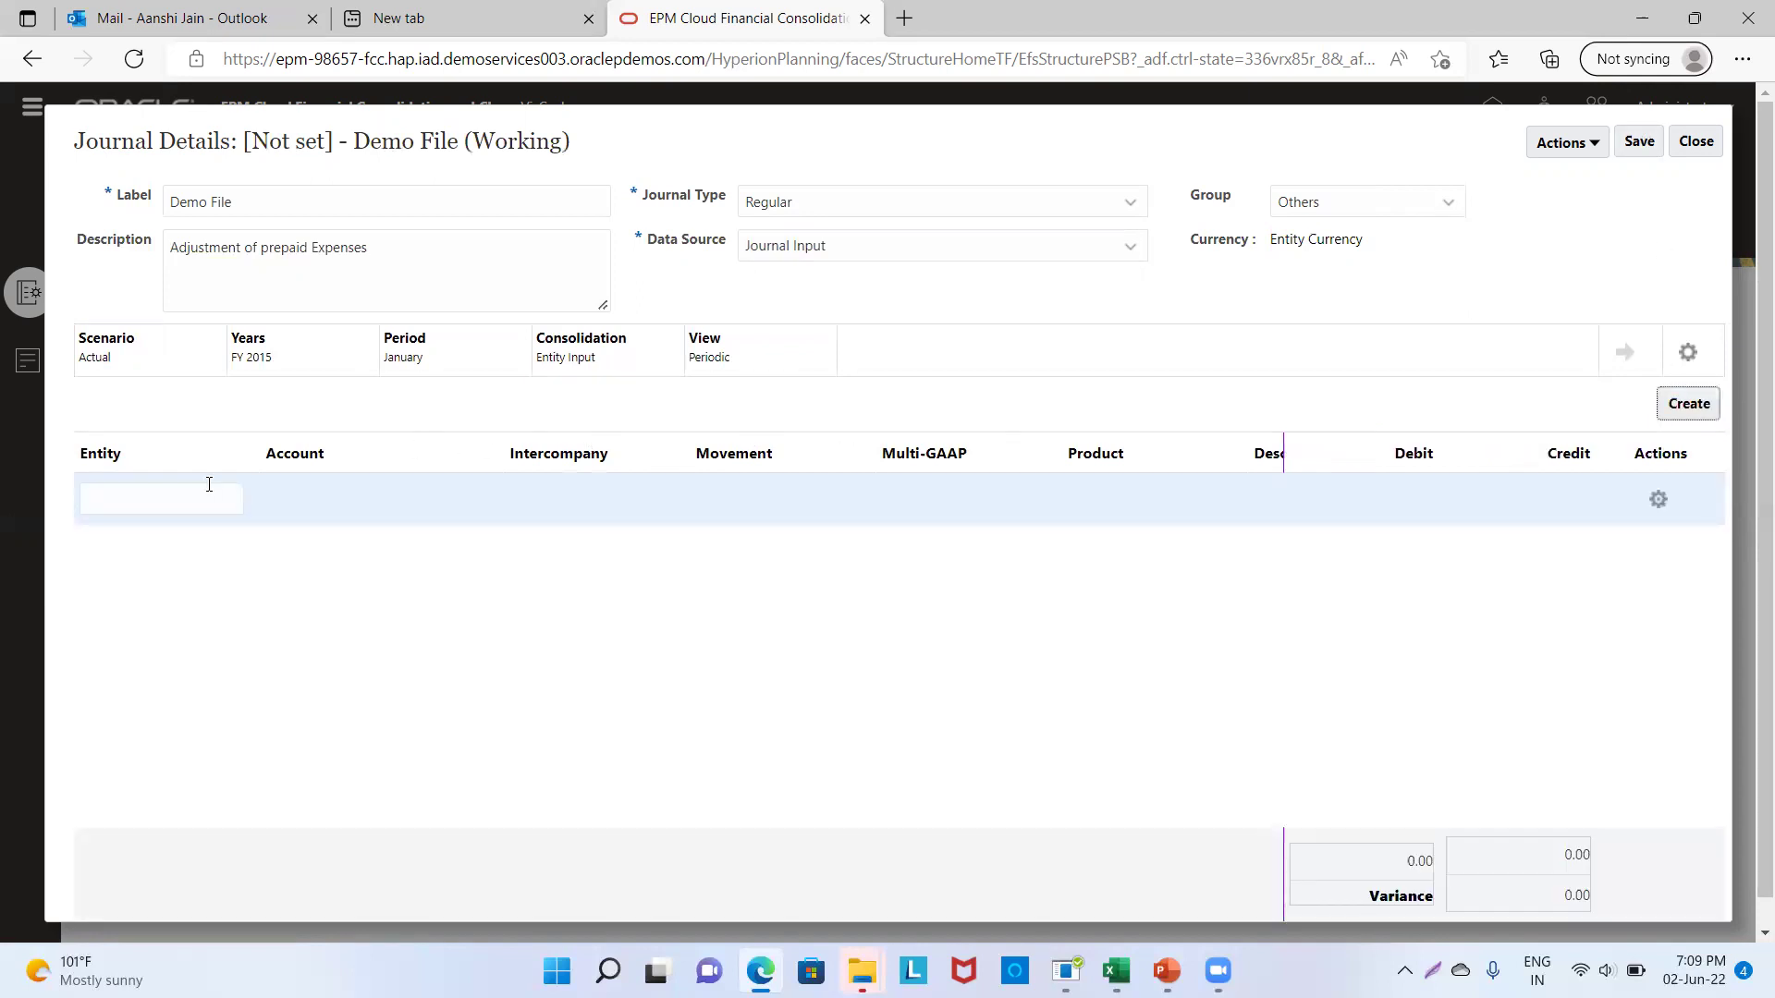
{"action": "left_click", "coordinate": [144, 497]}
{"action": "type", "text": "S_101"}
{"action": "left_click", "coordinate": [333, 500]}
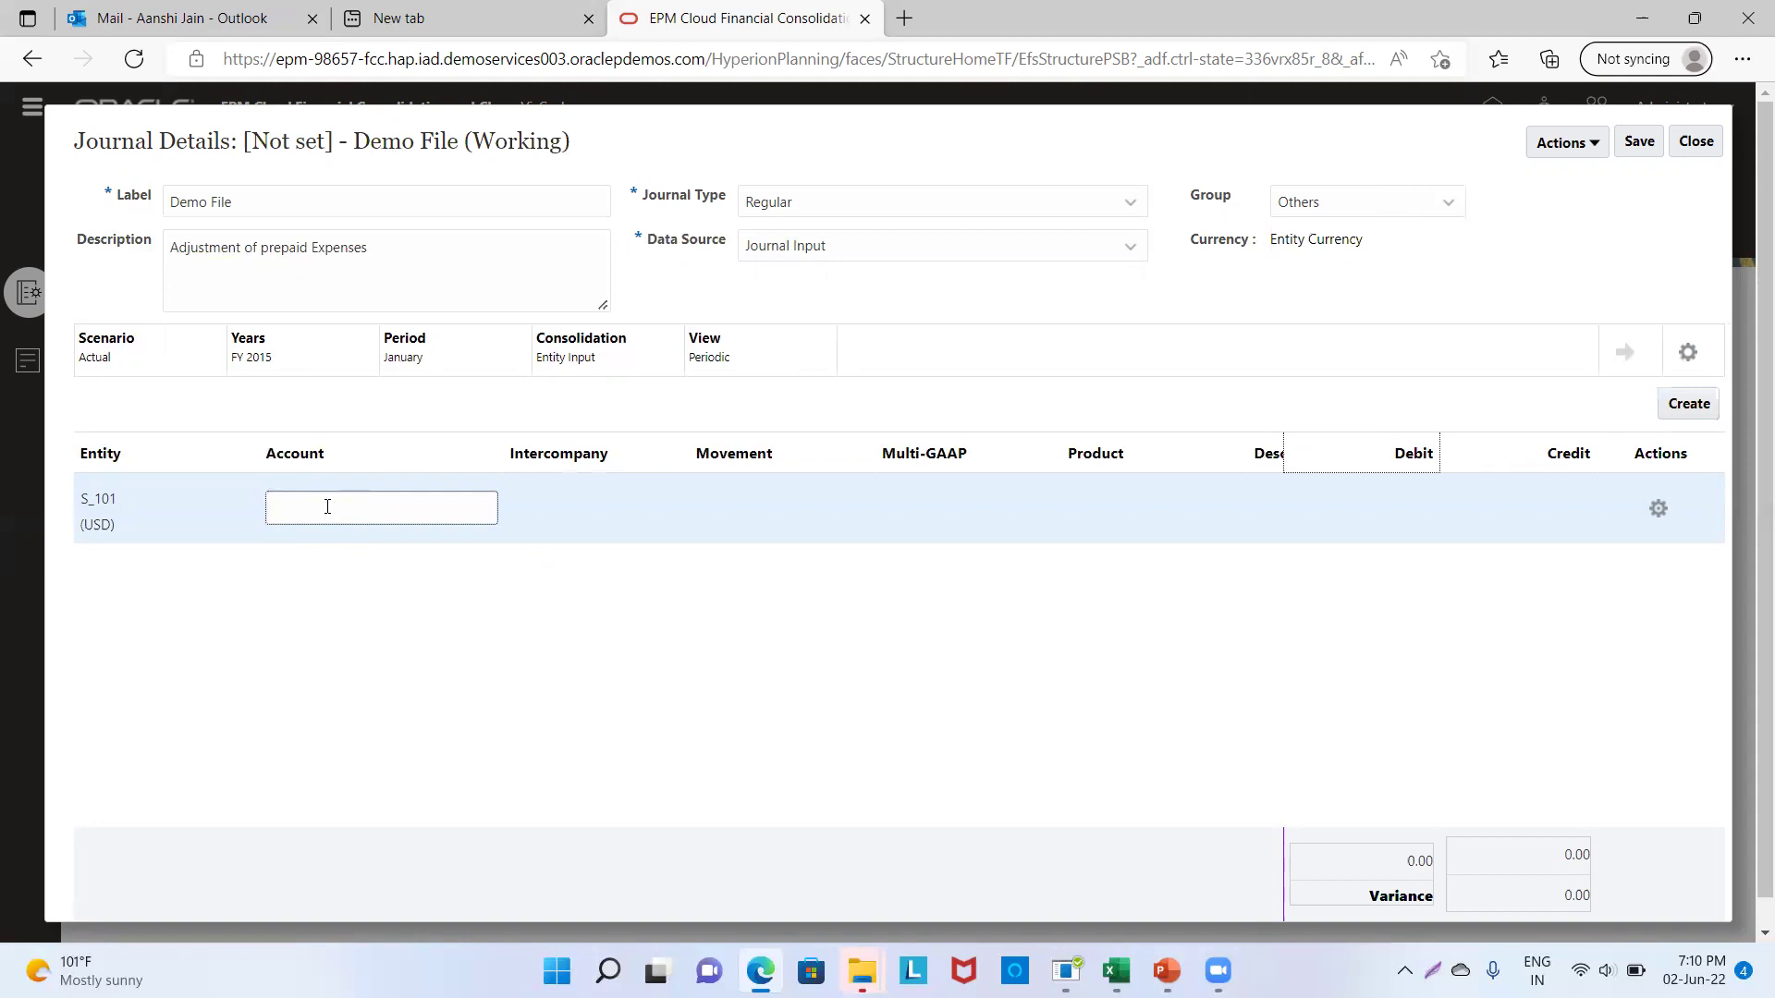
{"action": "left_click", "coordinate": [327, 506]}
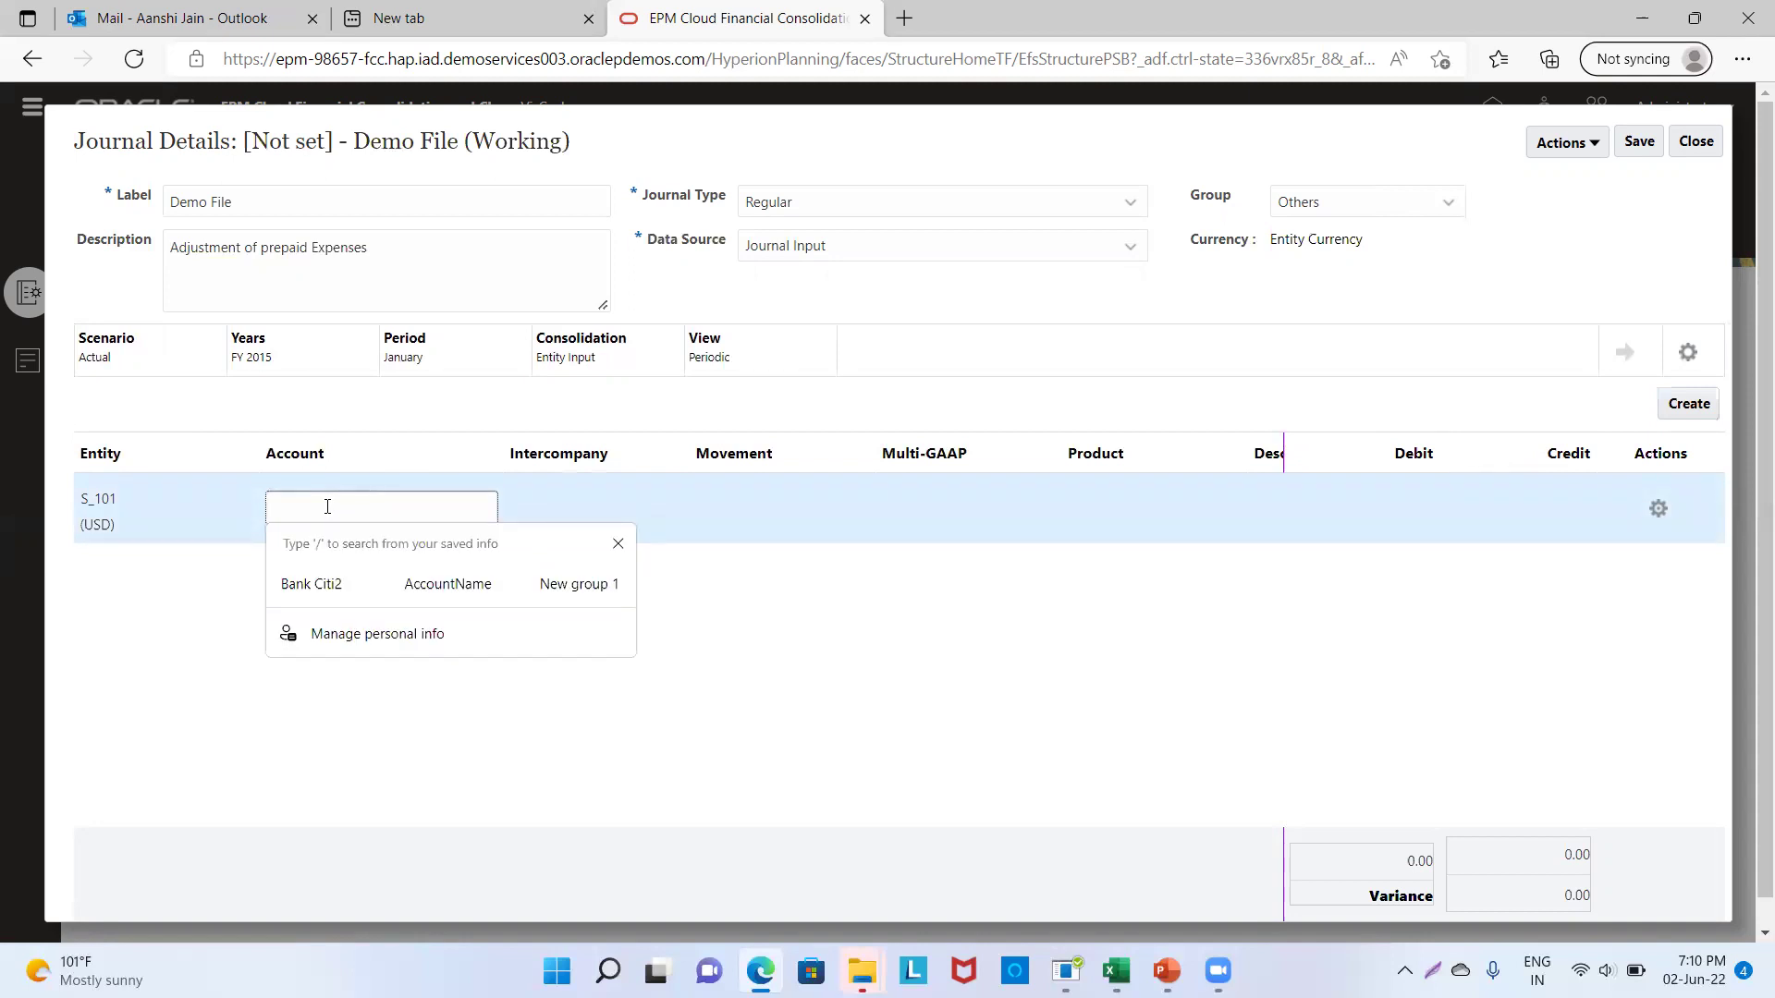
{"action": "key", "text": "Down"}
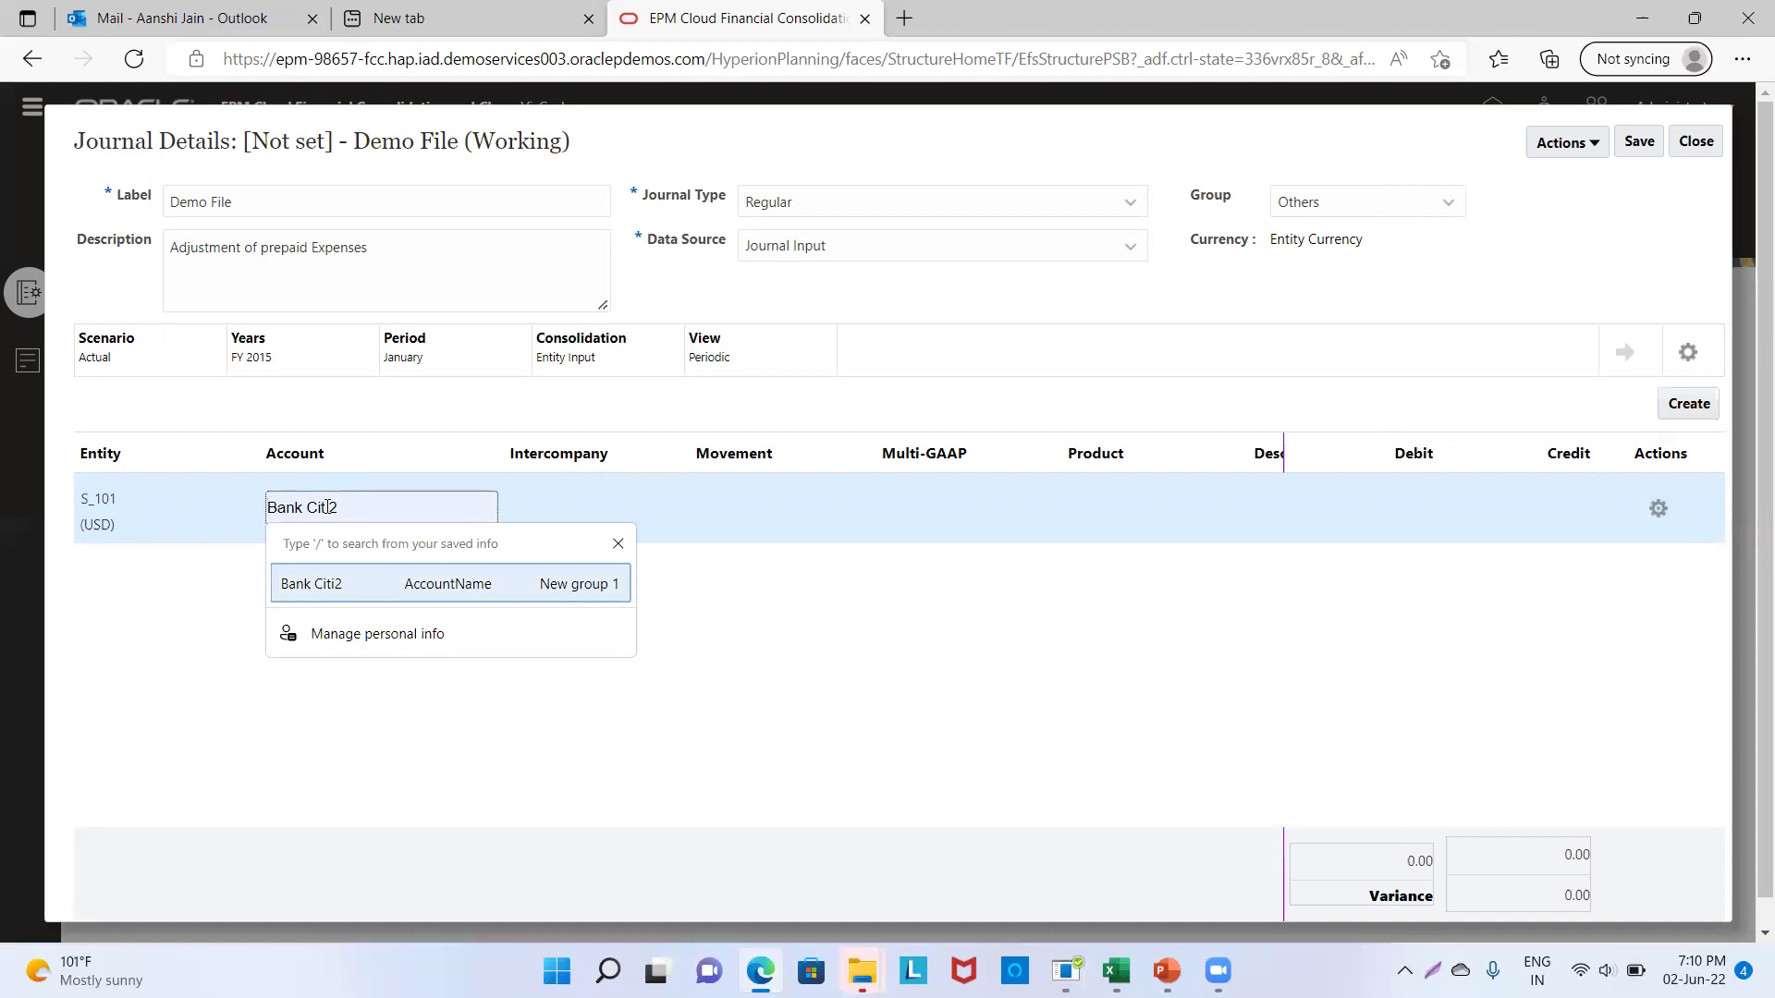
{"action": "left_click", "coordinate": [617, 549]}
{"action": "left_click", "coordinate": [405, 511]}
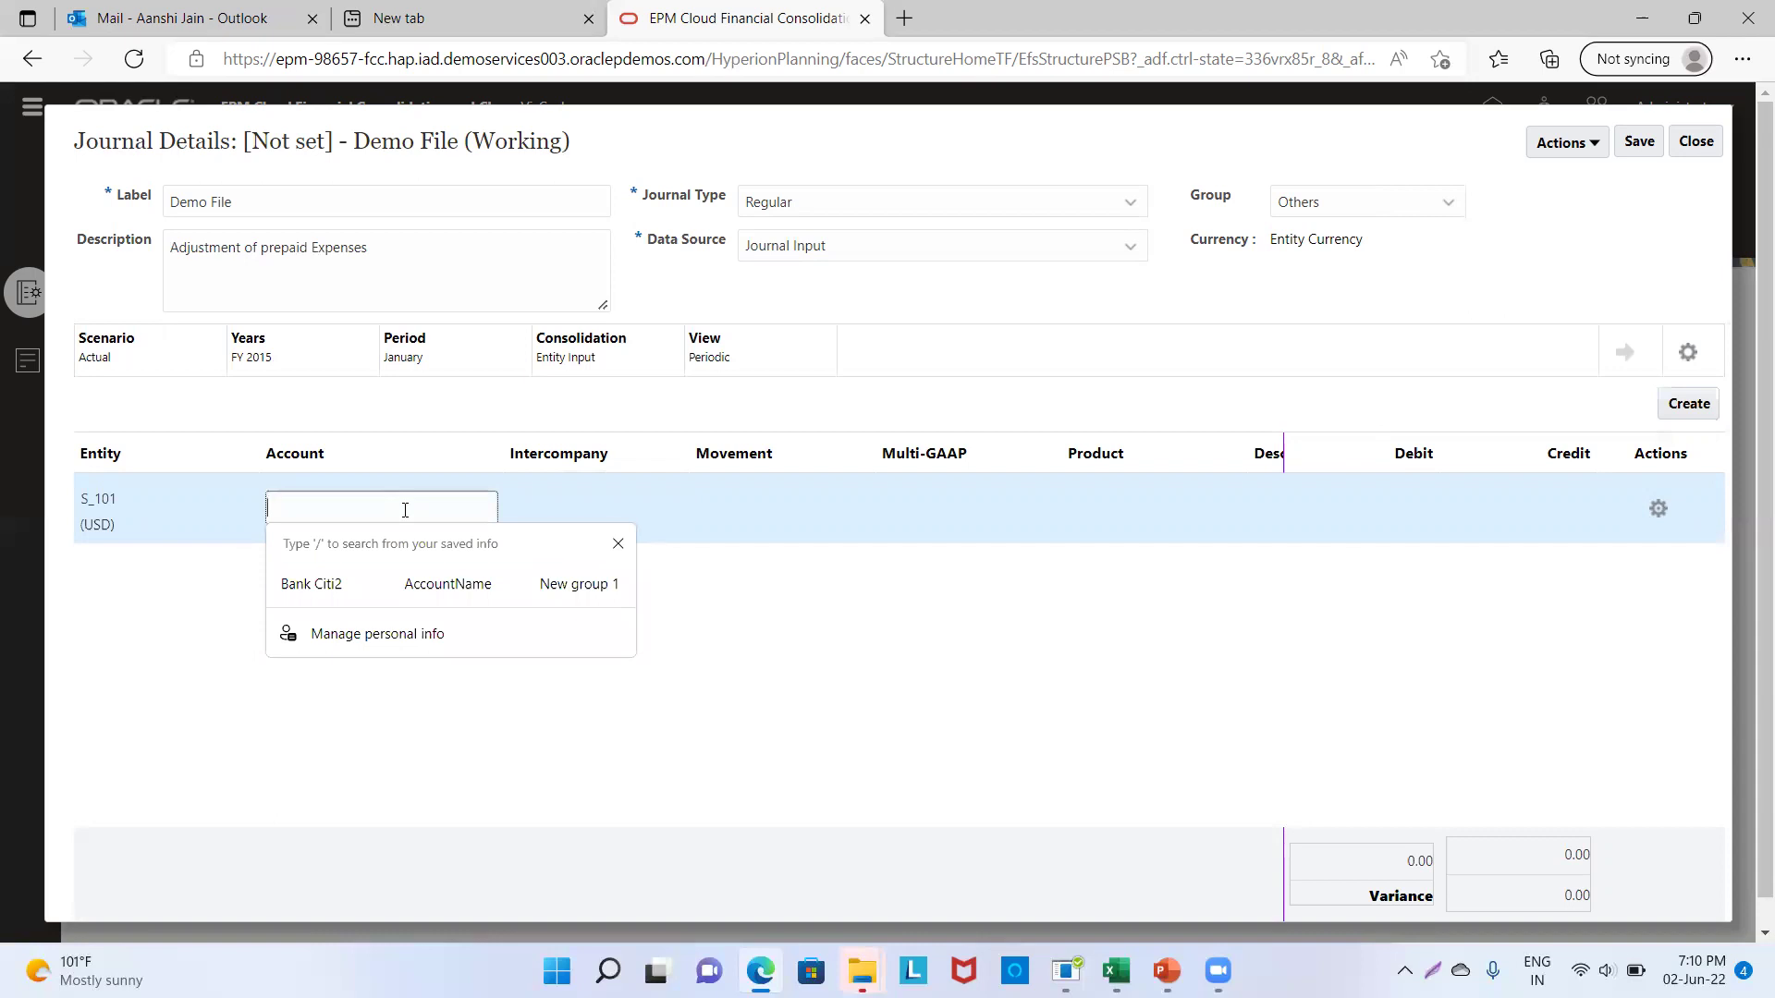
{"action": "key", "text": "Down"}
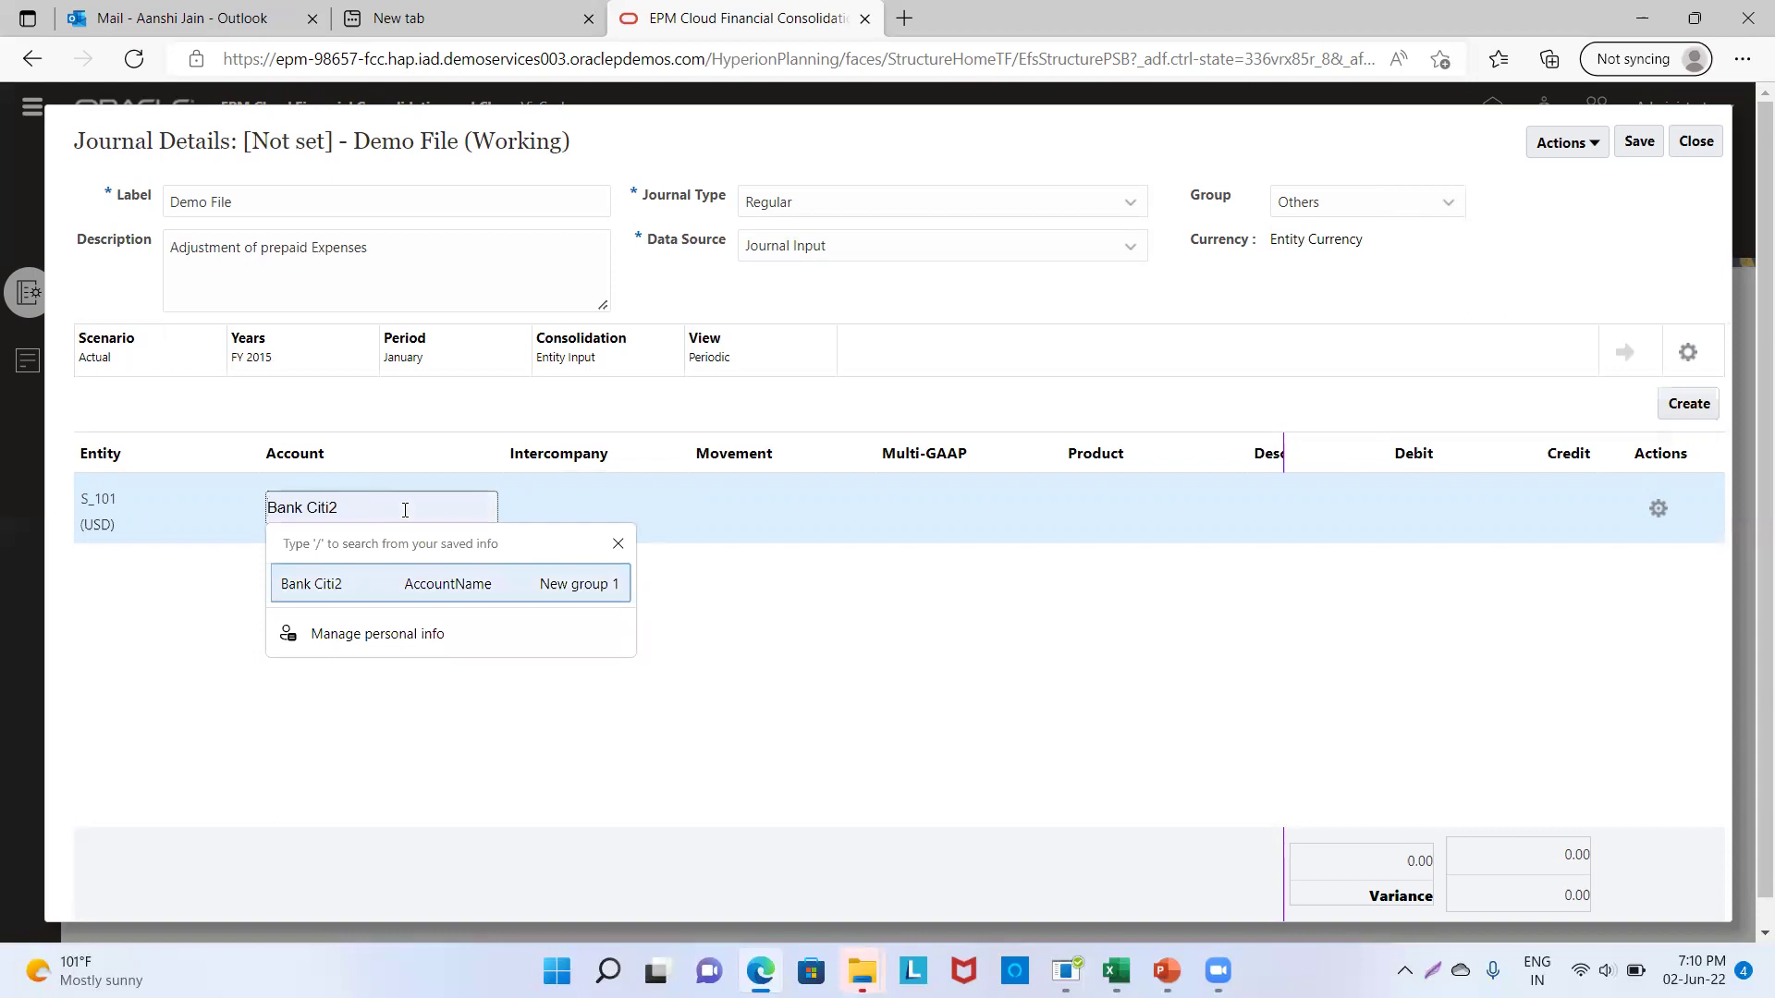
{"action": "left_click", "coordinate": [617, 544]}
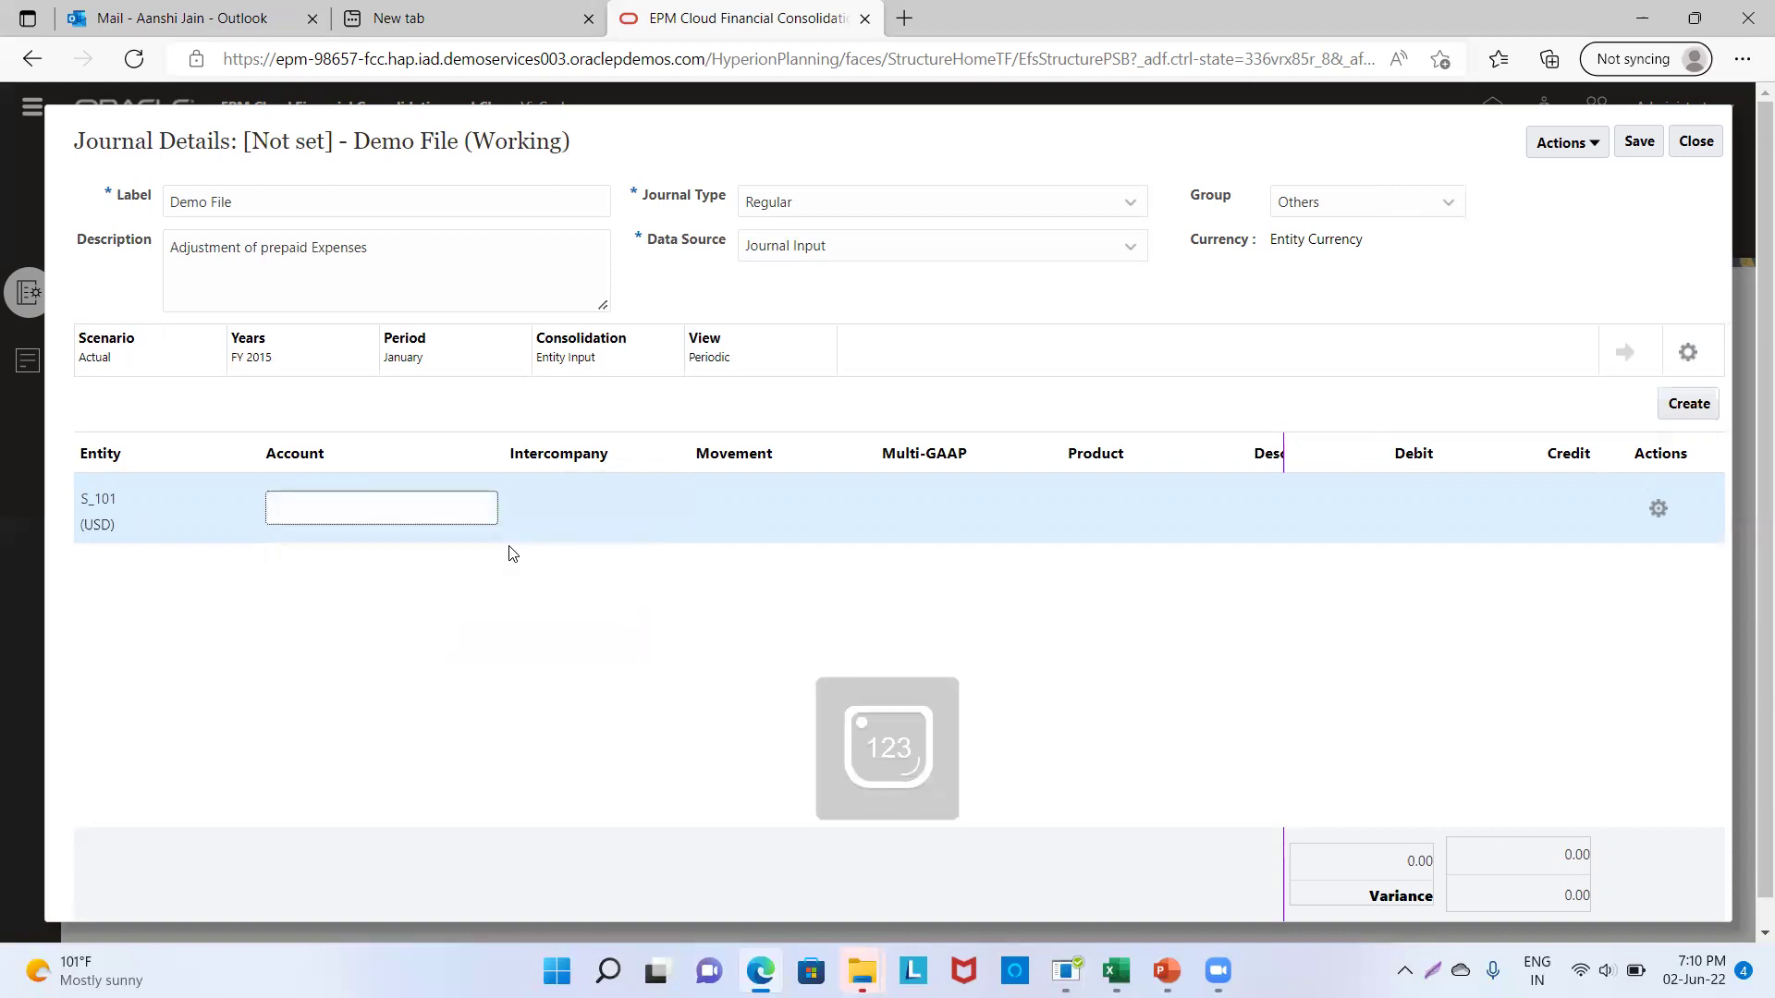
Step: Set the ledger account of the S_101 line to 1210555
{"action": "left_click", "coordinate": [392, 501]}
{"action": "type", "text": "1"}
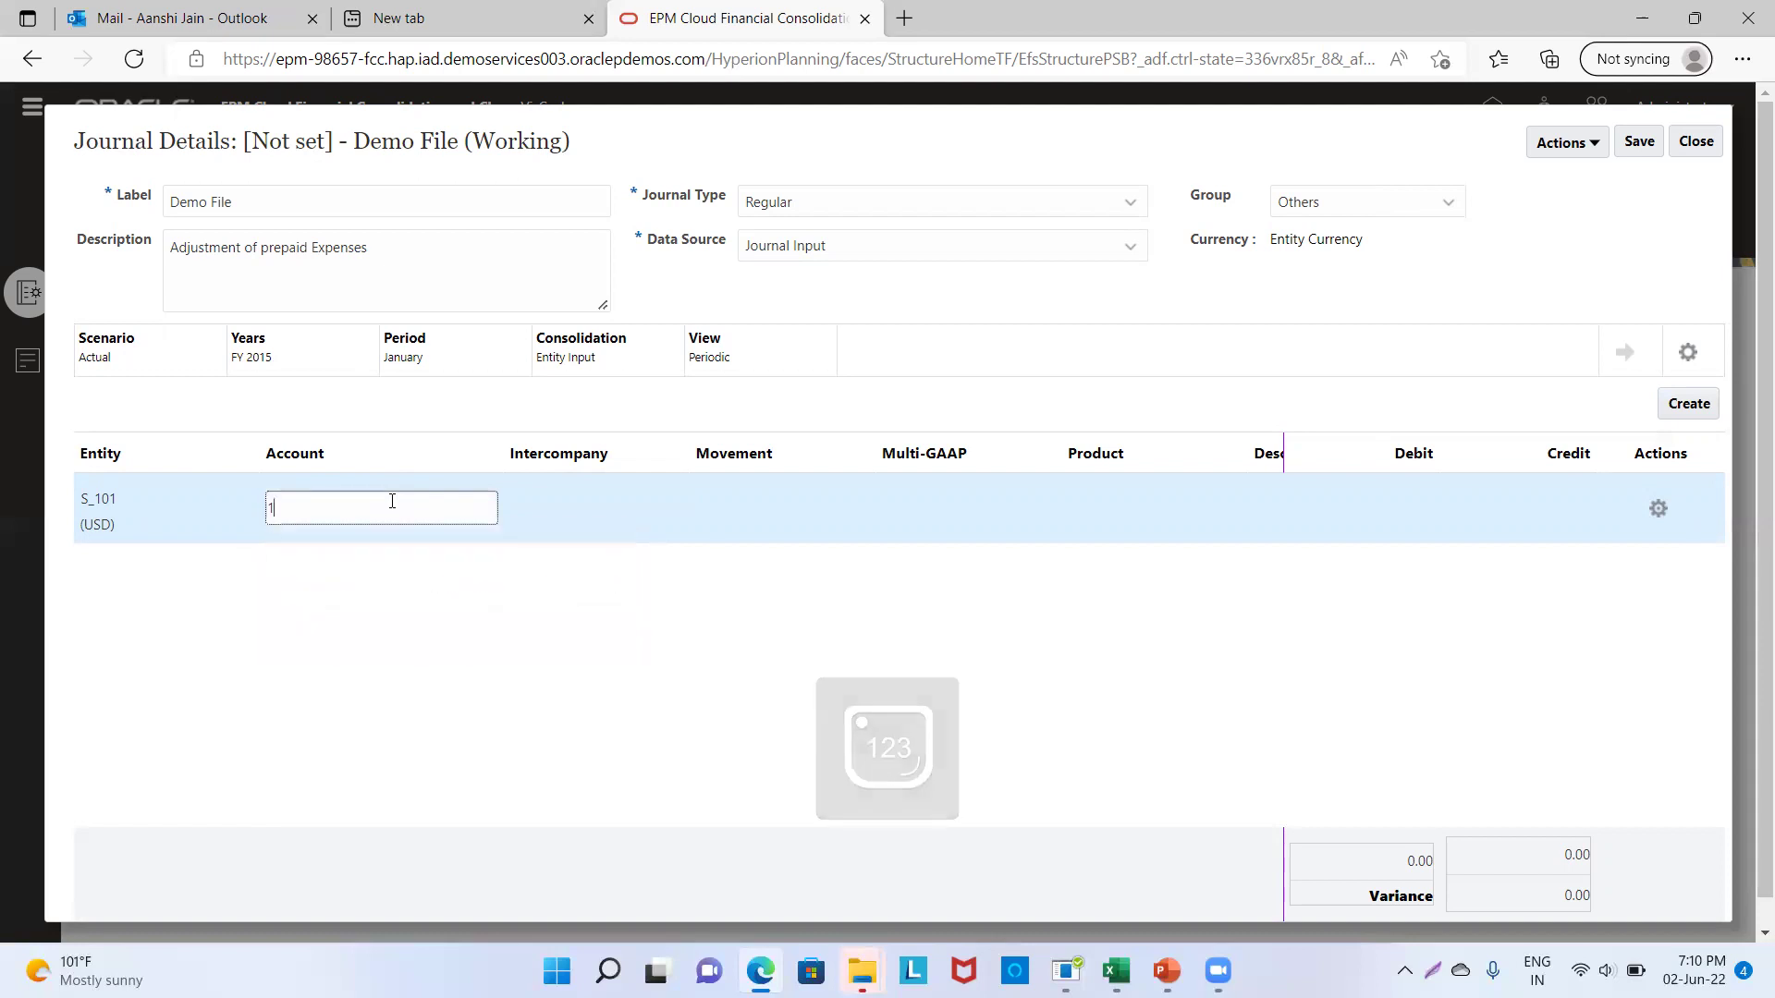
{"action": "type", "text": "210555"}
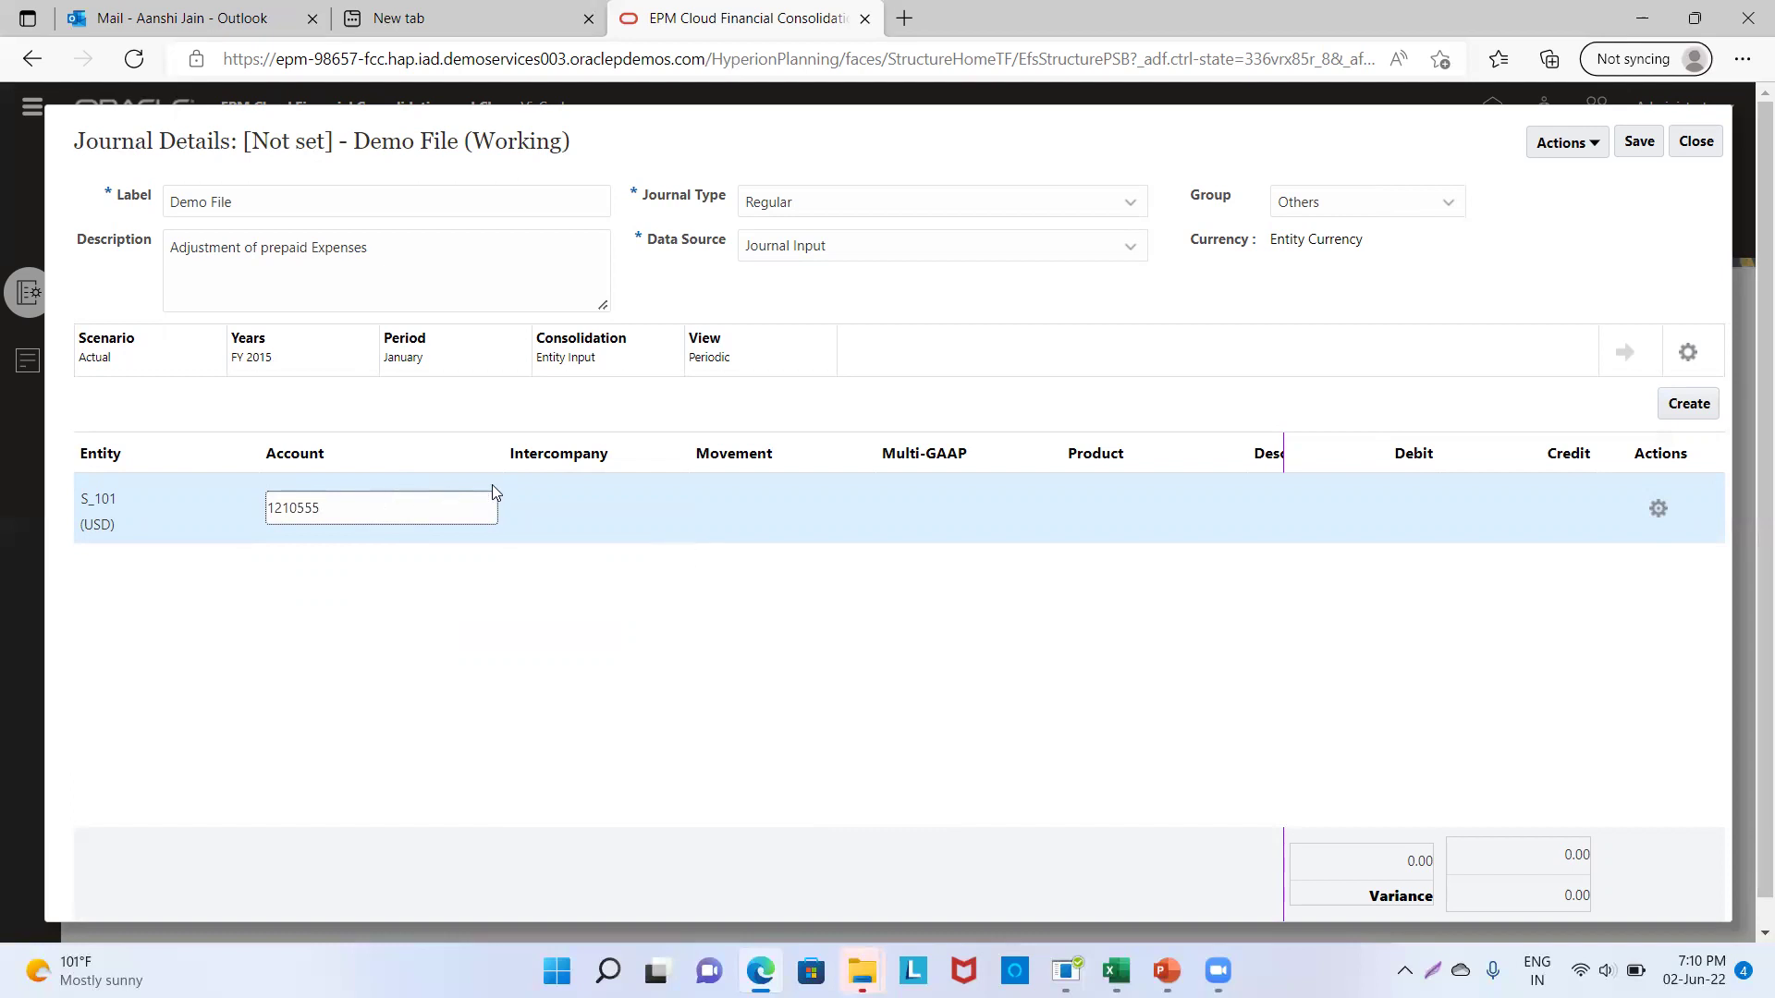
Step: Assign No Intercompany, No Movement, Local GAAP and No Product to the S_101 line
{"action": "left_click", "coordinate": [535, 500]}
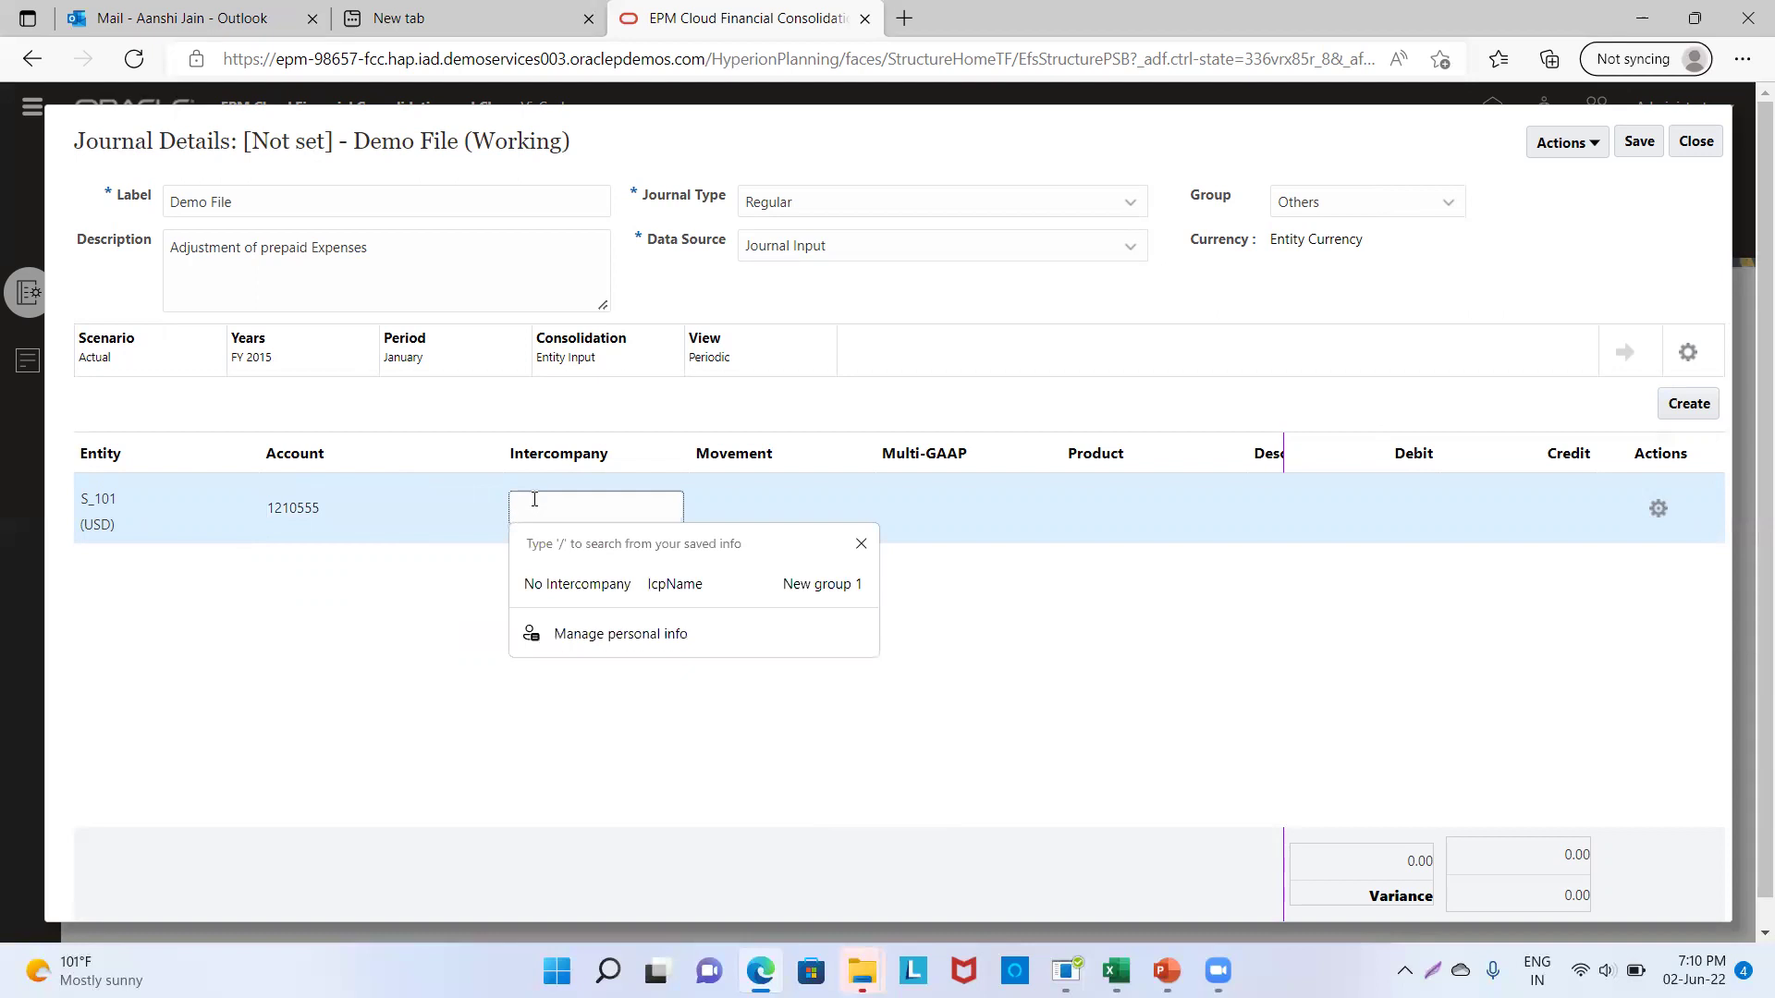
{"action": "left_click", "coordinate": [555, 584]}
{"action": "left_click", "coordinate": [726, 507]}
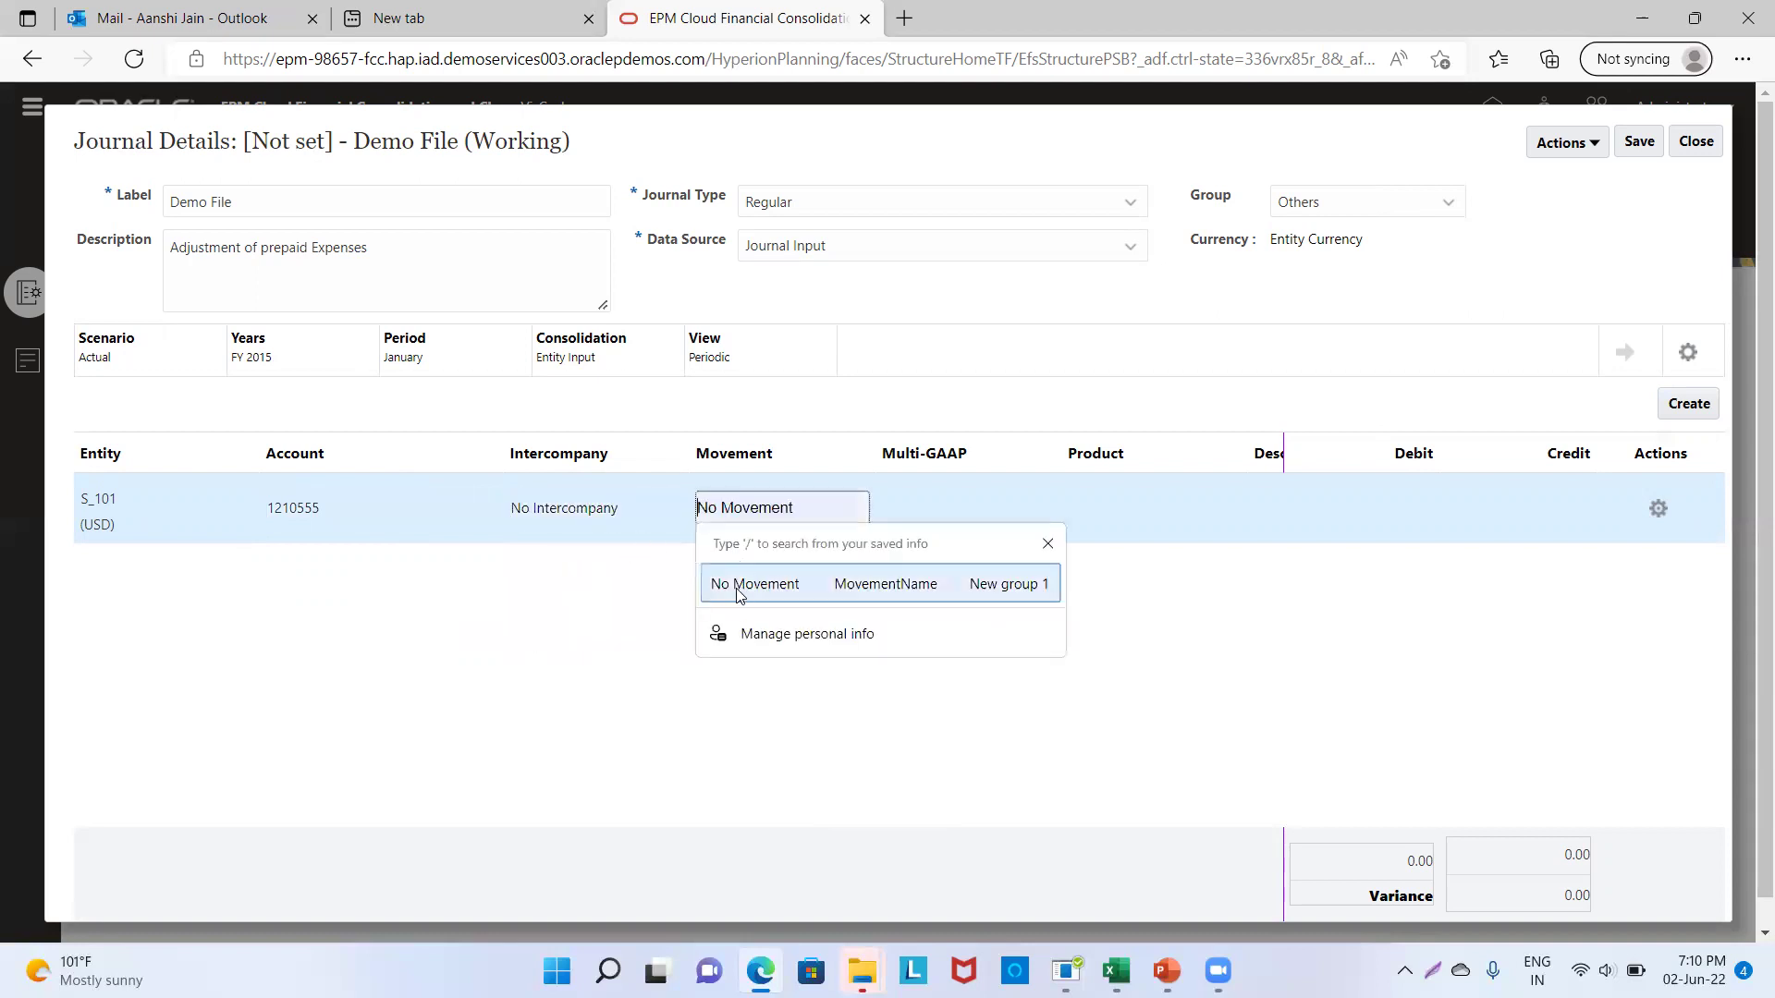
{"action": "left_click", "coordinate": [737, 584]}
{"action": "left_click", "coordinate": [941, 511]}
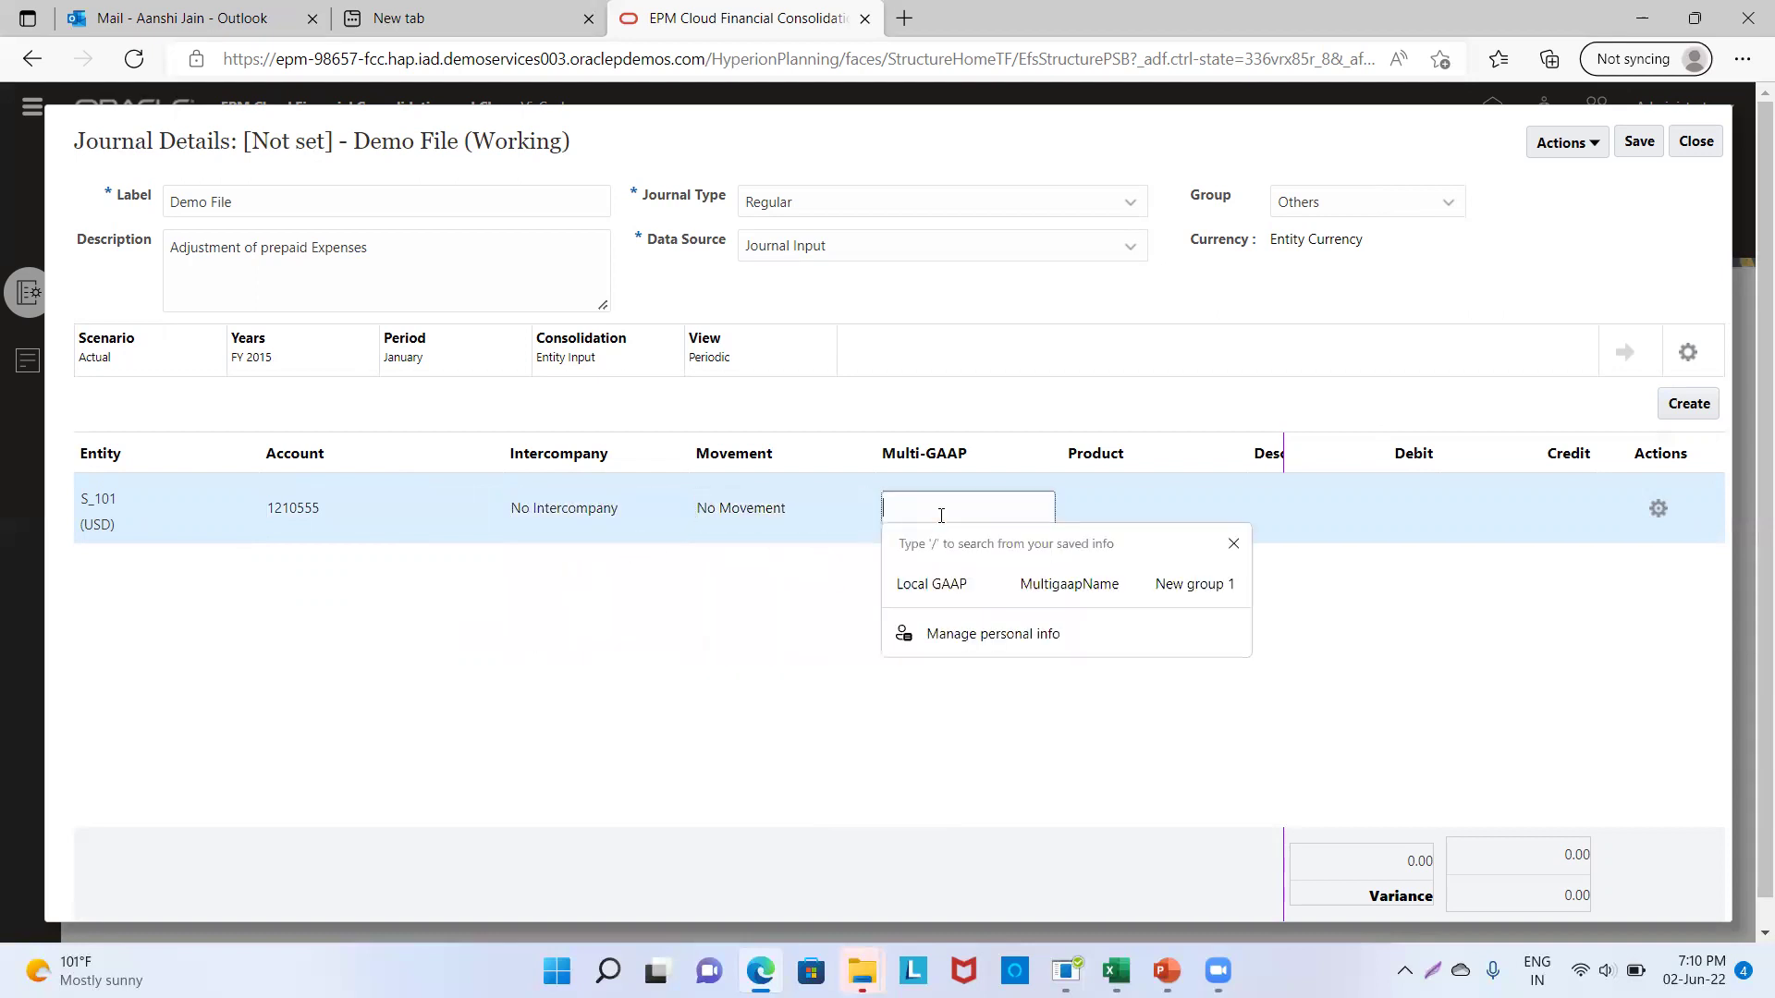
{"action": "left_click", "coordinate": [931, 583]}
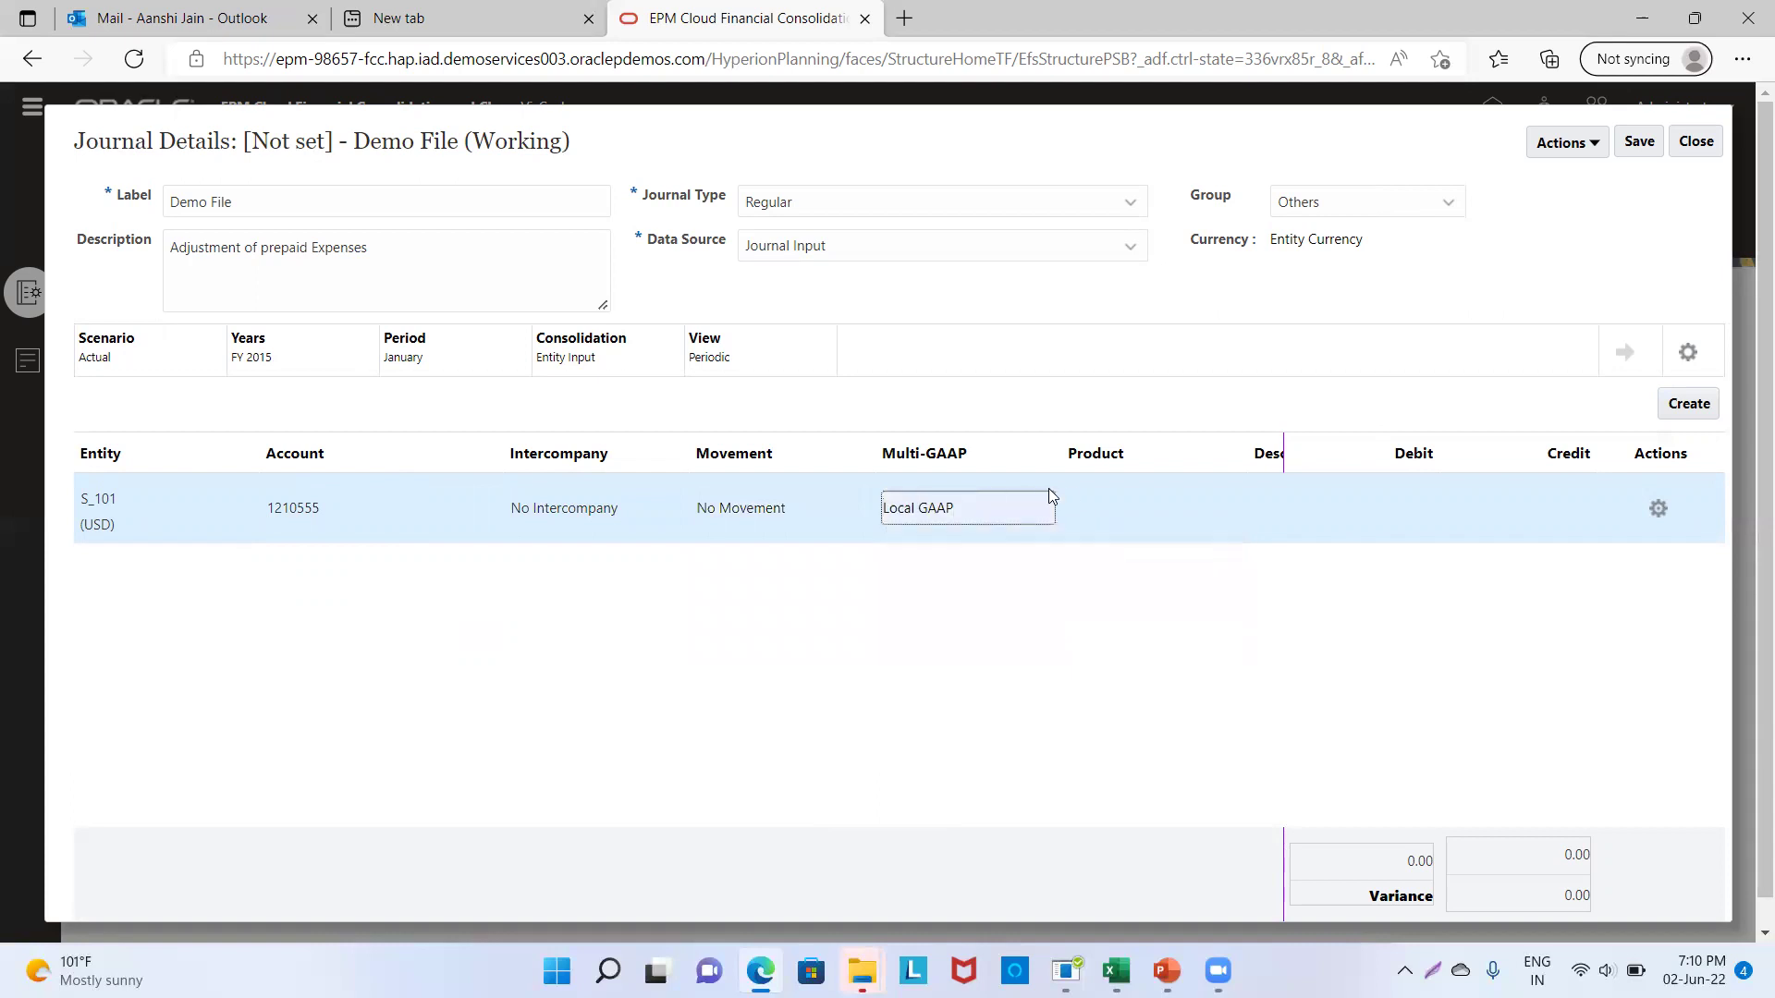
{"action": "left_click", "coordinate": [1141, 508]}
{"action": "left_click", "coordinate": [1112, 583]}
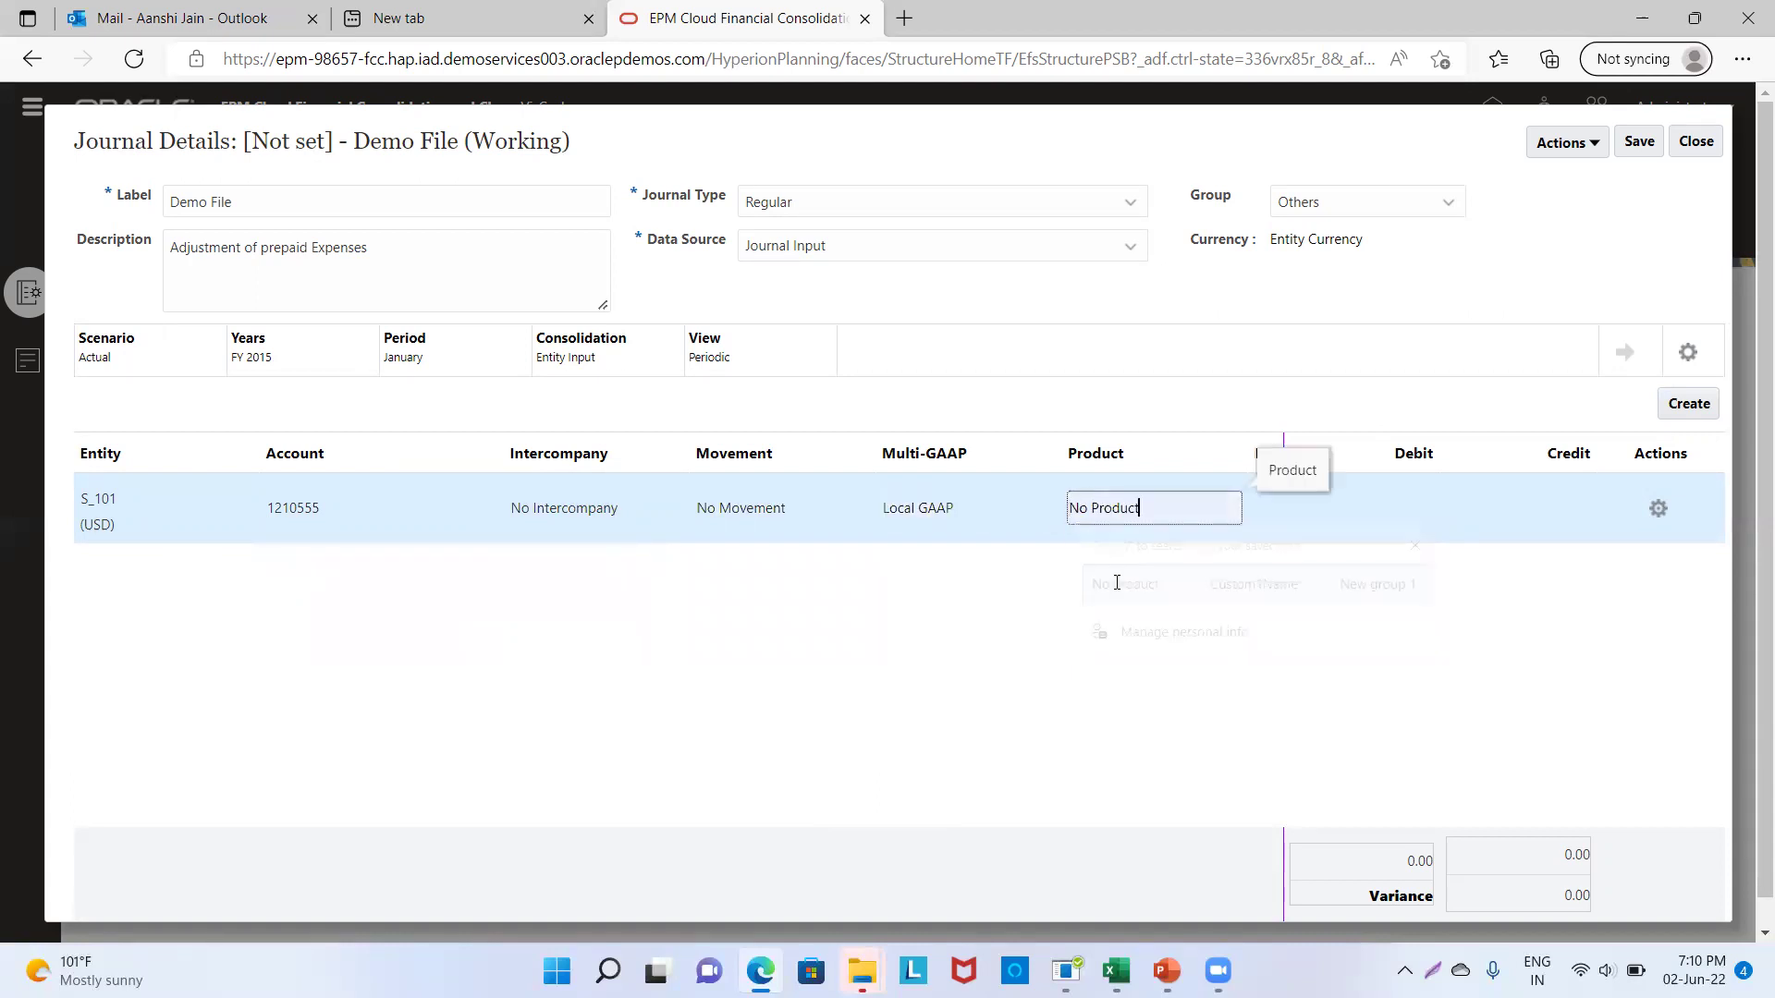
Step: Enter a credit of 24,000 on the S_101 line, leaving its description and debit blank, and save the journal
{"action": "left_click", "coordinate": [1267, 503]}
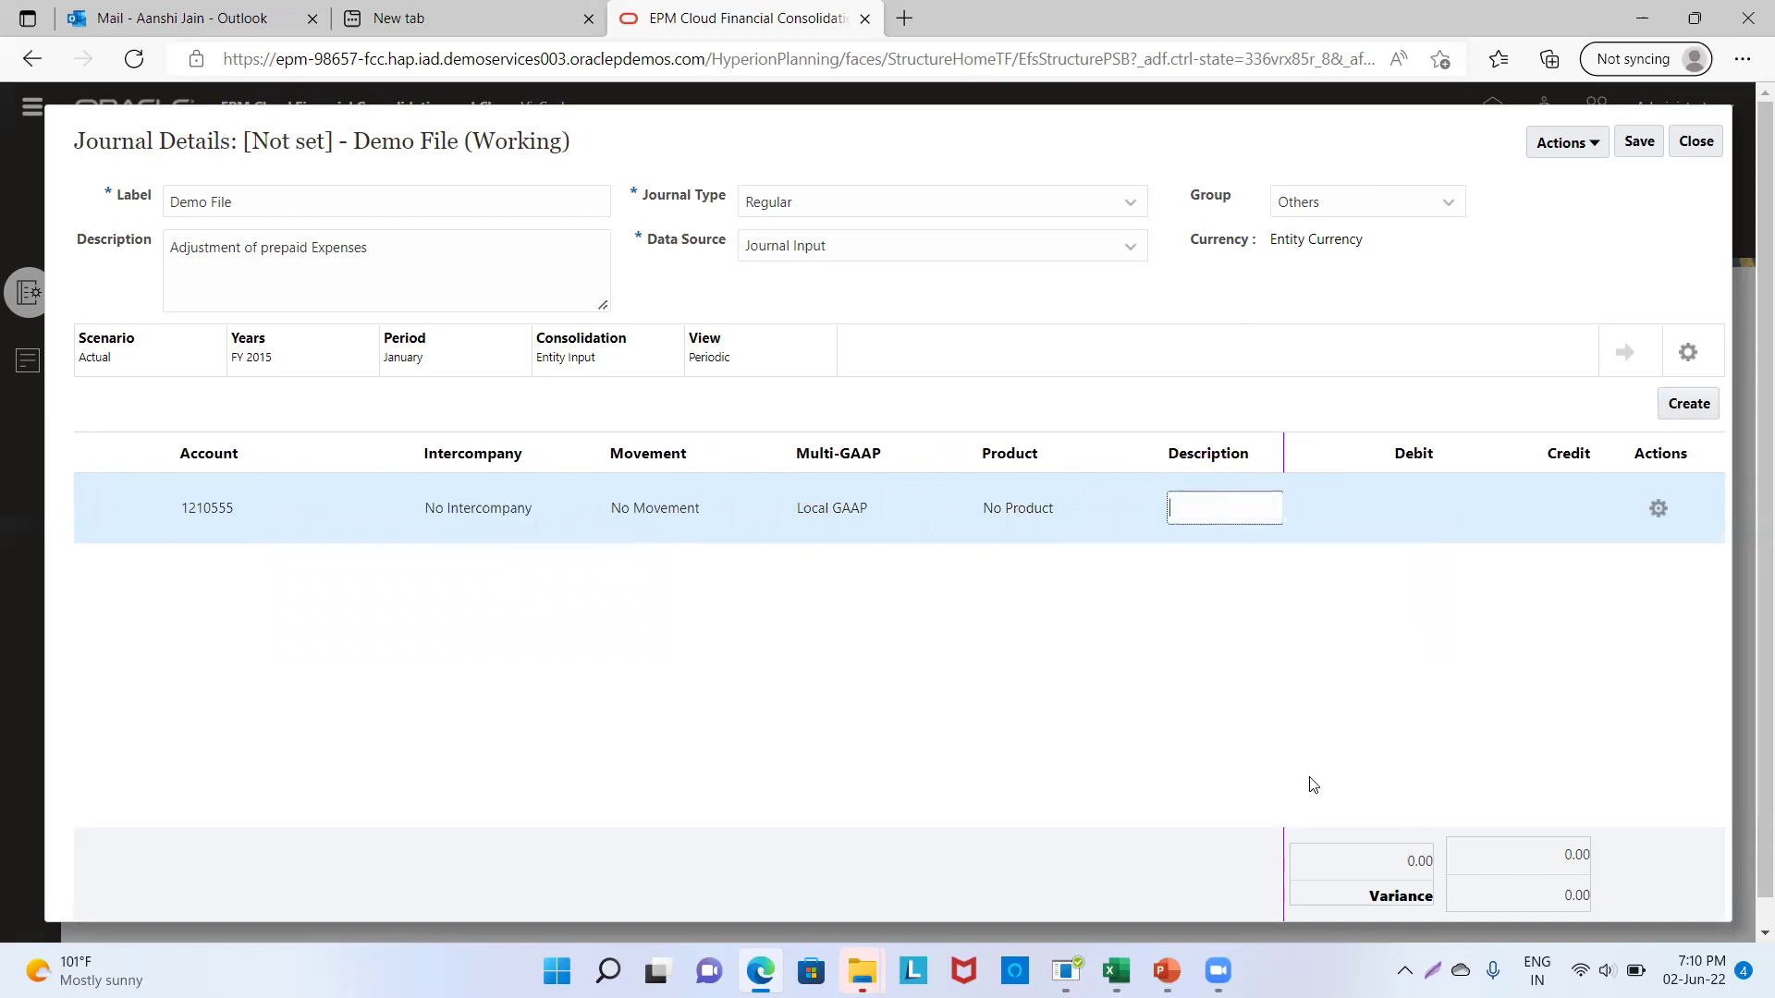
{"action": "left_click", "coordinate": [1414, 515]}
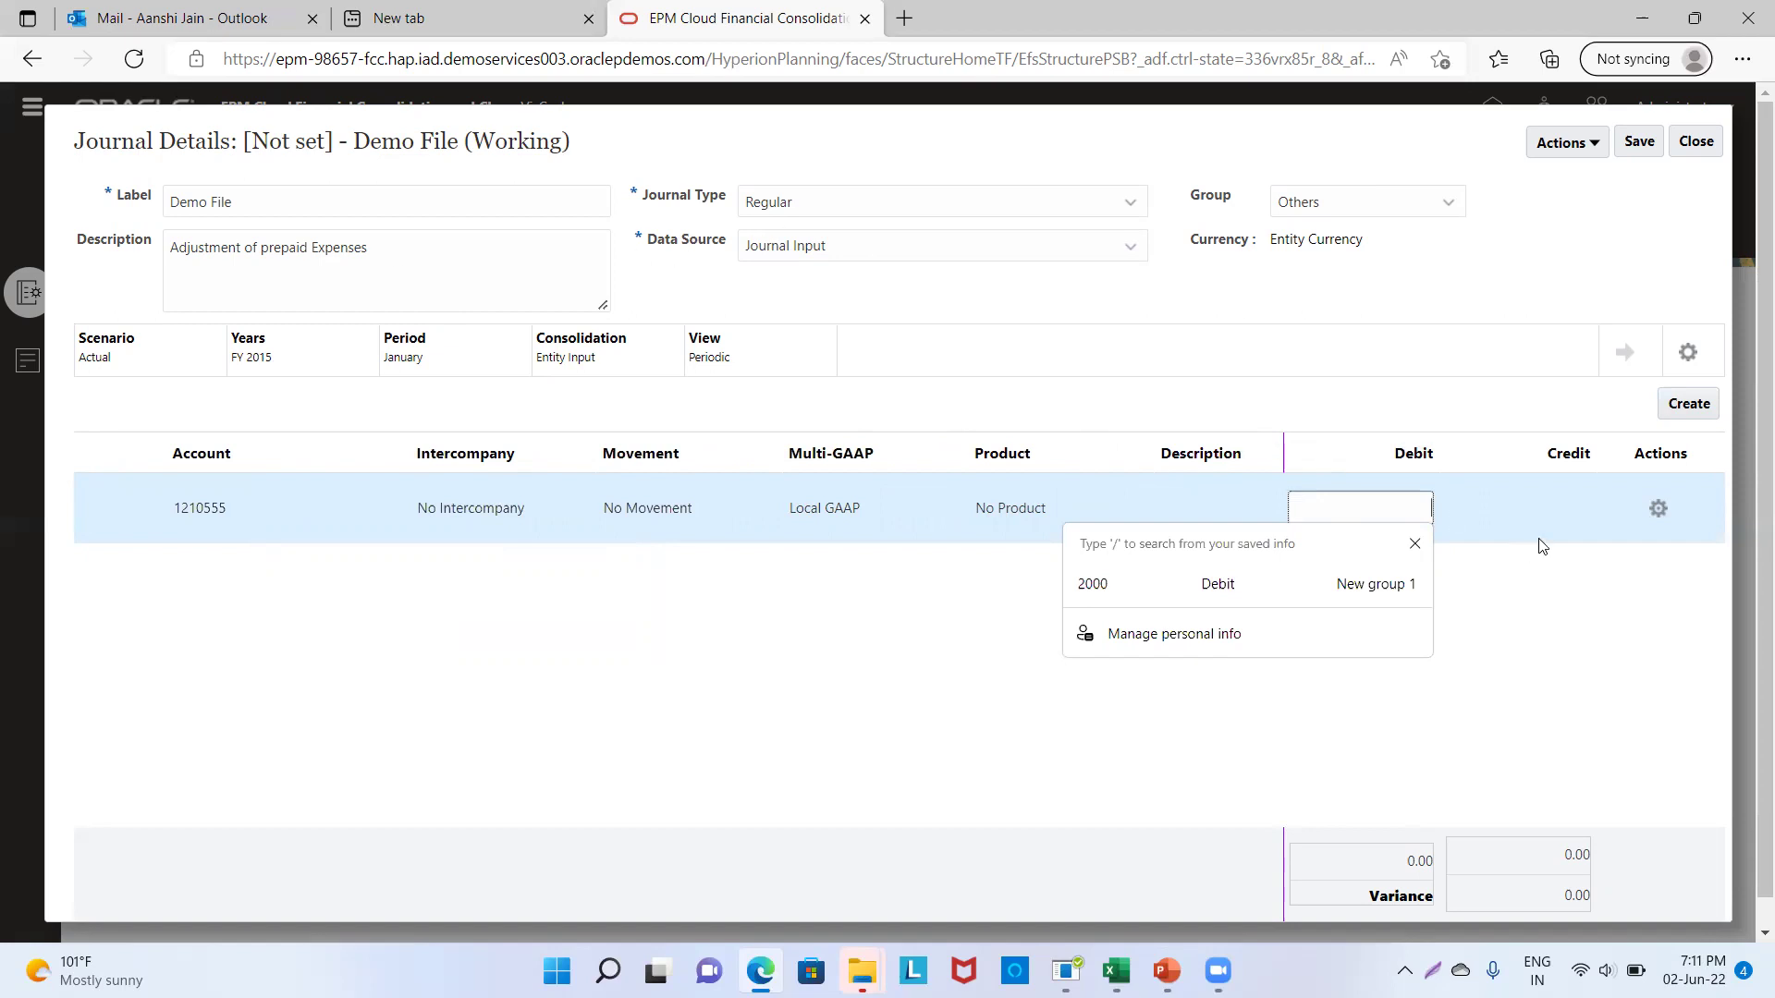
{"action": "left_click", "coordinate": [1541, 512]}
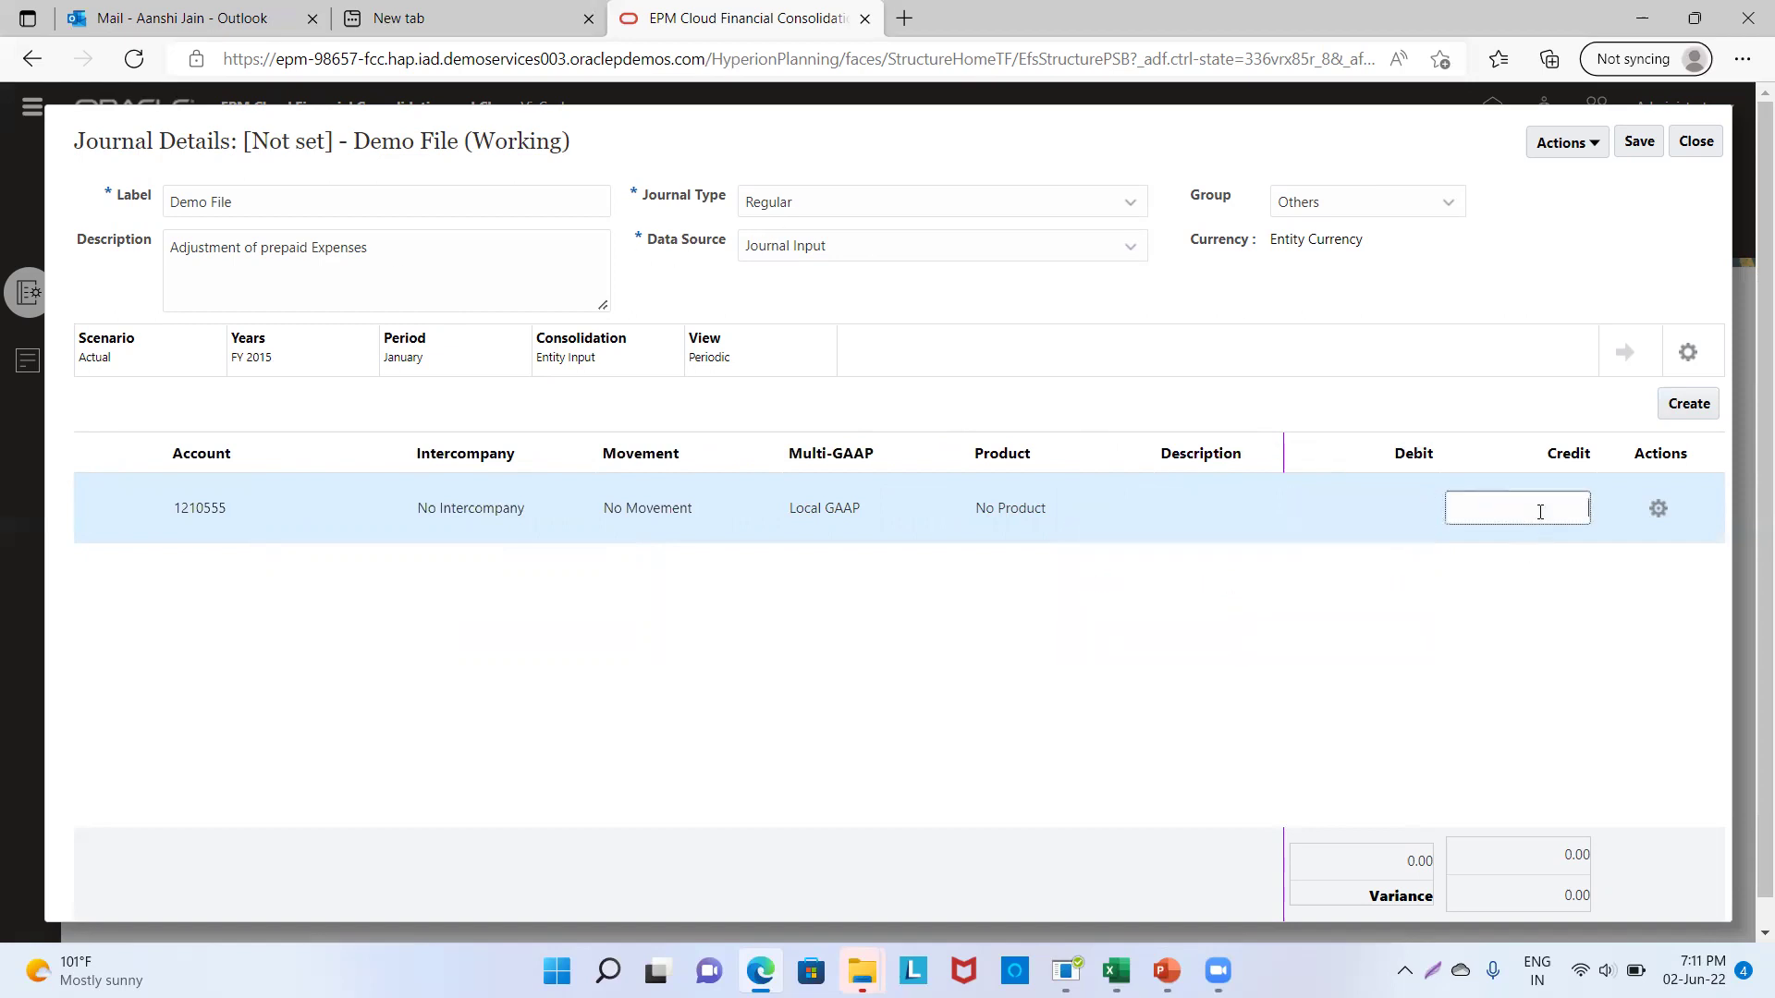
{"action": "type", "text": "4000"}
{"action": "left_click", "coordinate": [1642, 145]}
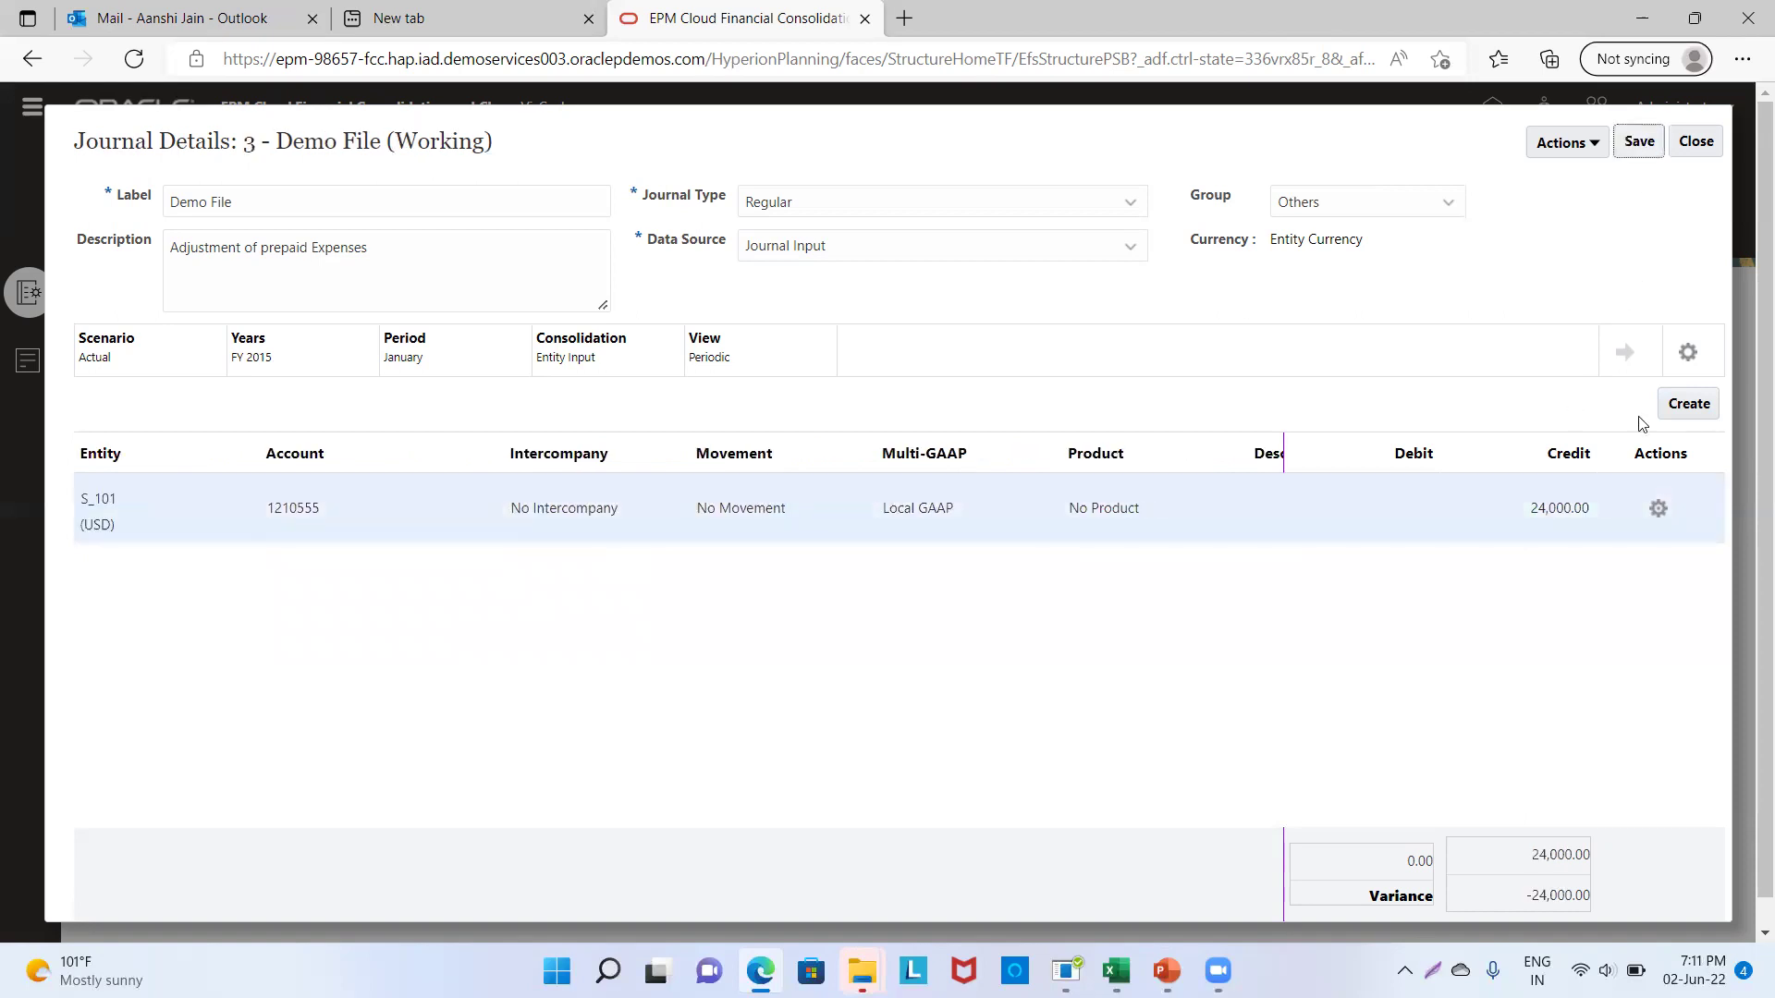
Step: Add a second journal line and replace its prefilled account with ledger account 63541
{"action": "left_click", "coordinate": [1690, 358]}
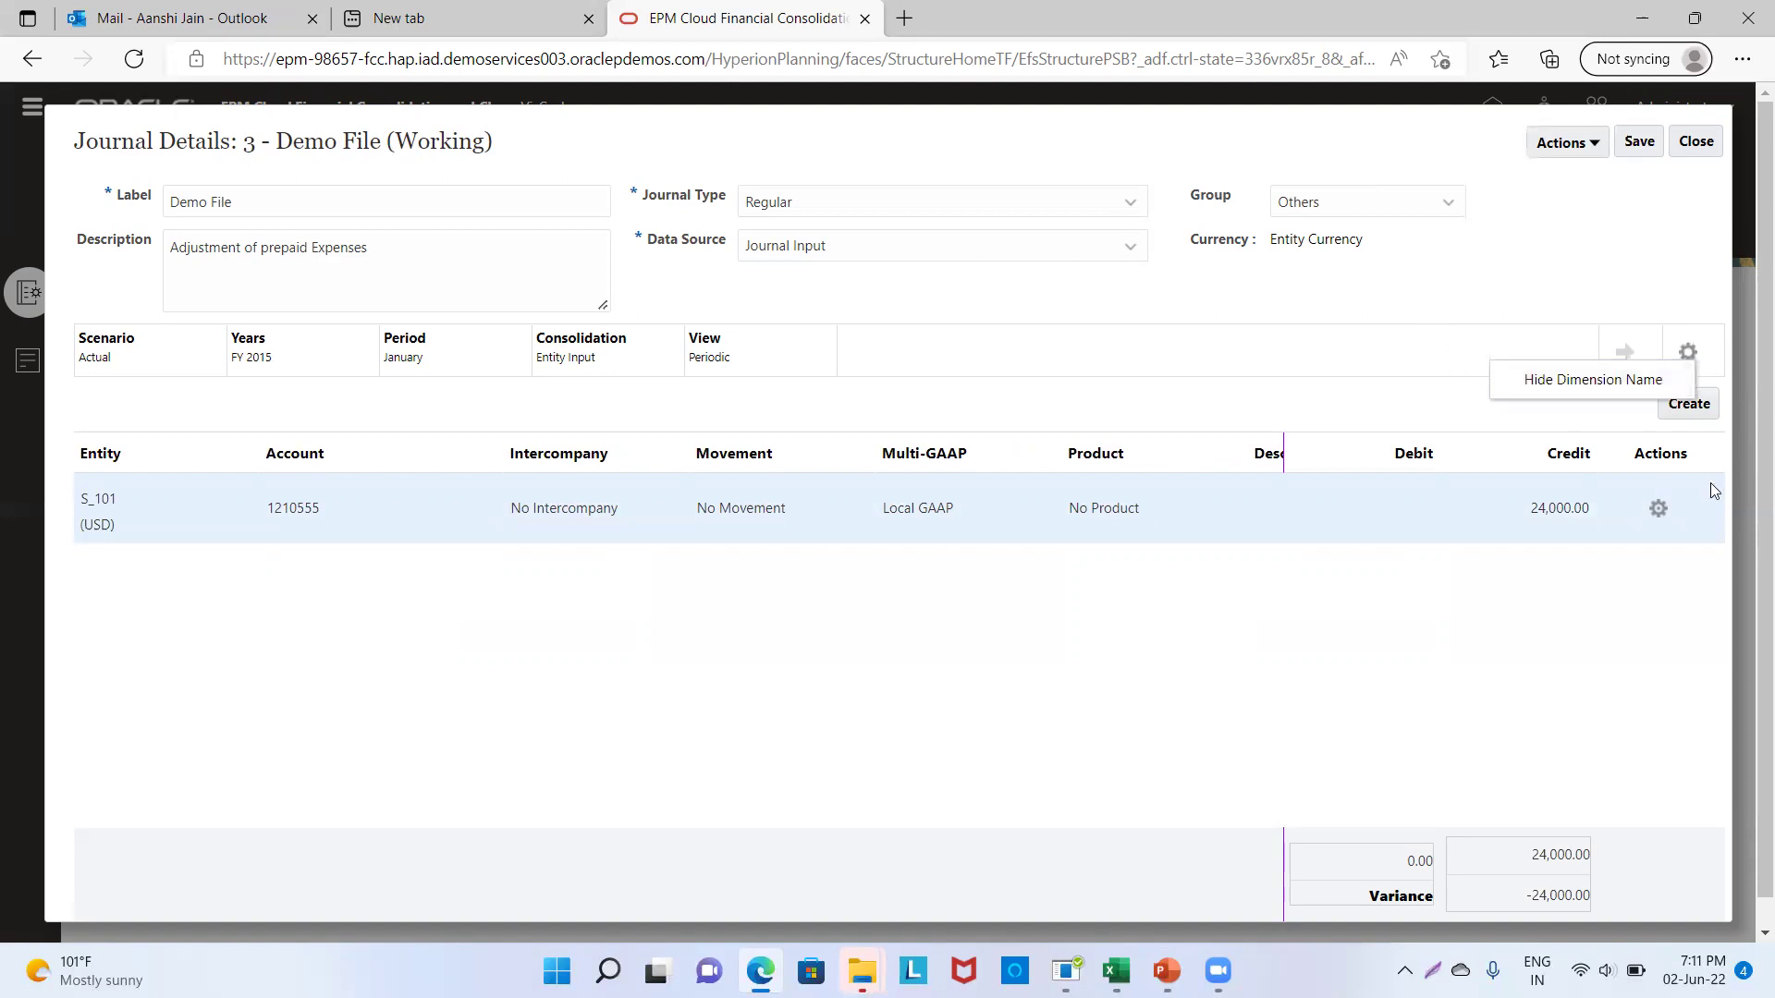
{"action": "left_click", "coordinate": [1707, 404]}
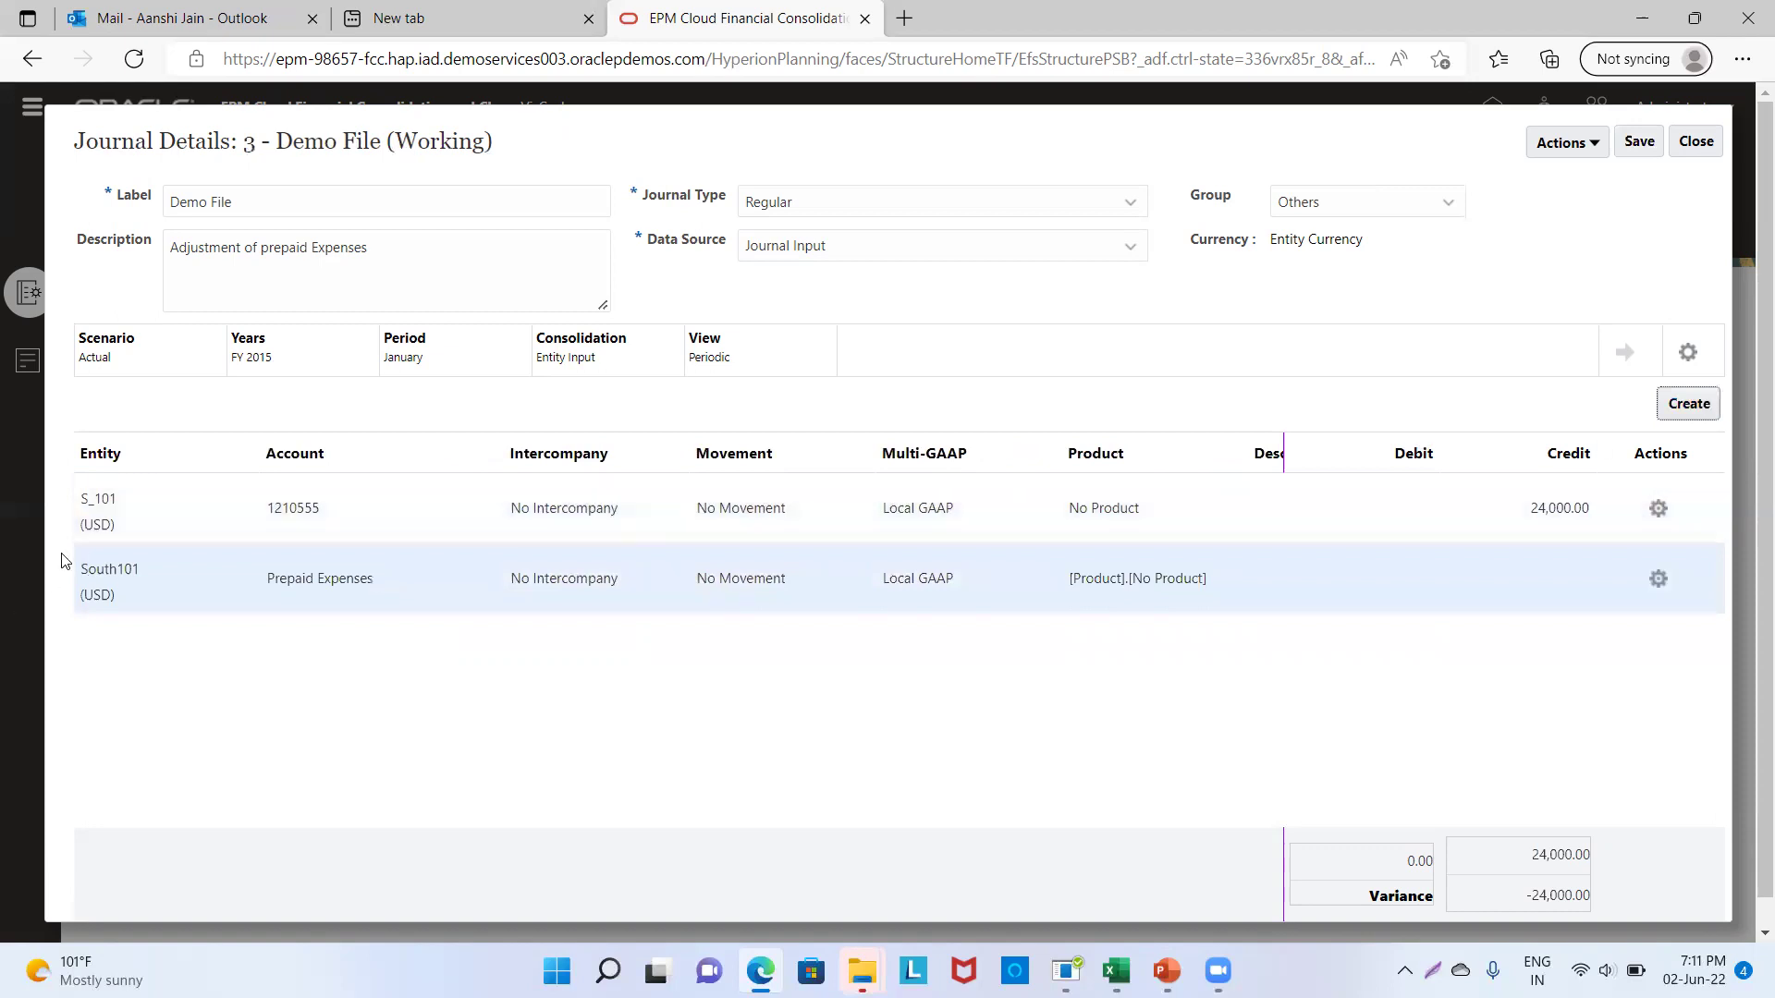
{"action": "left_click", "coordinate": [370, 578]}
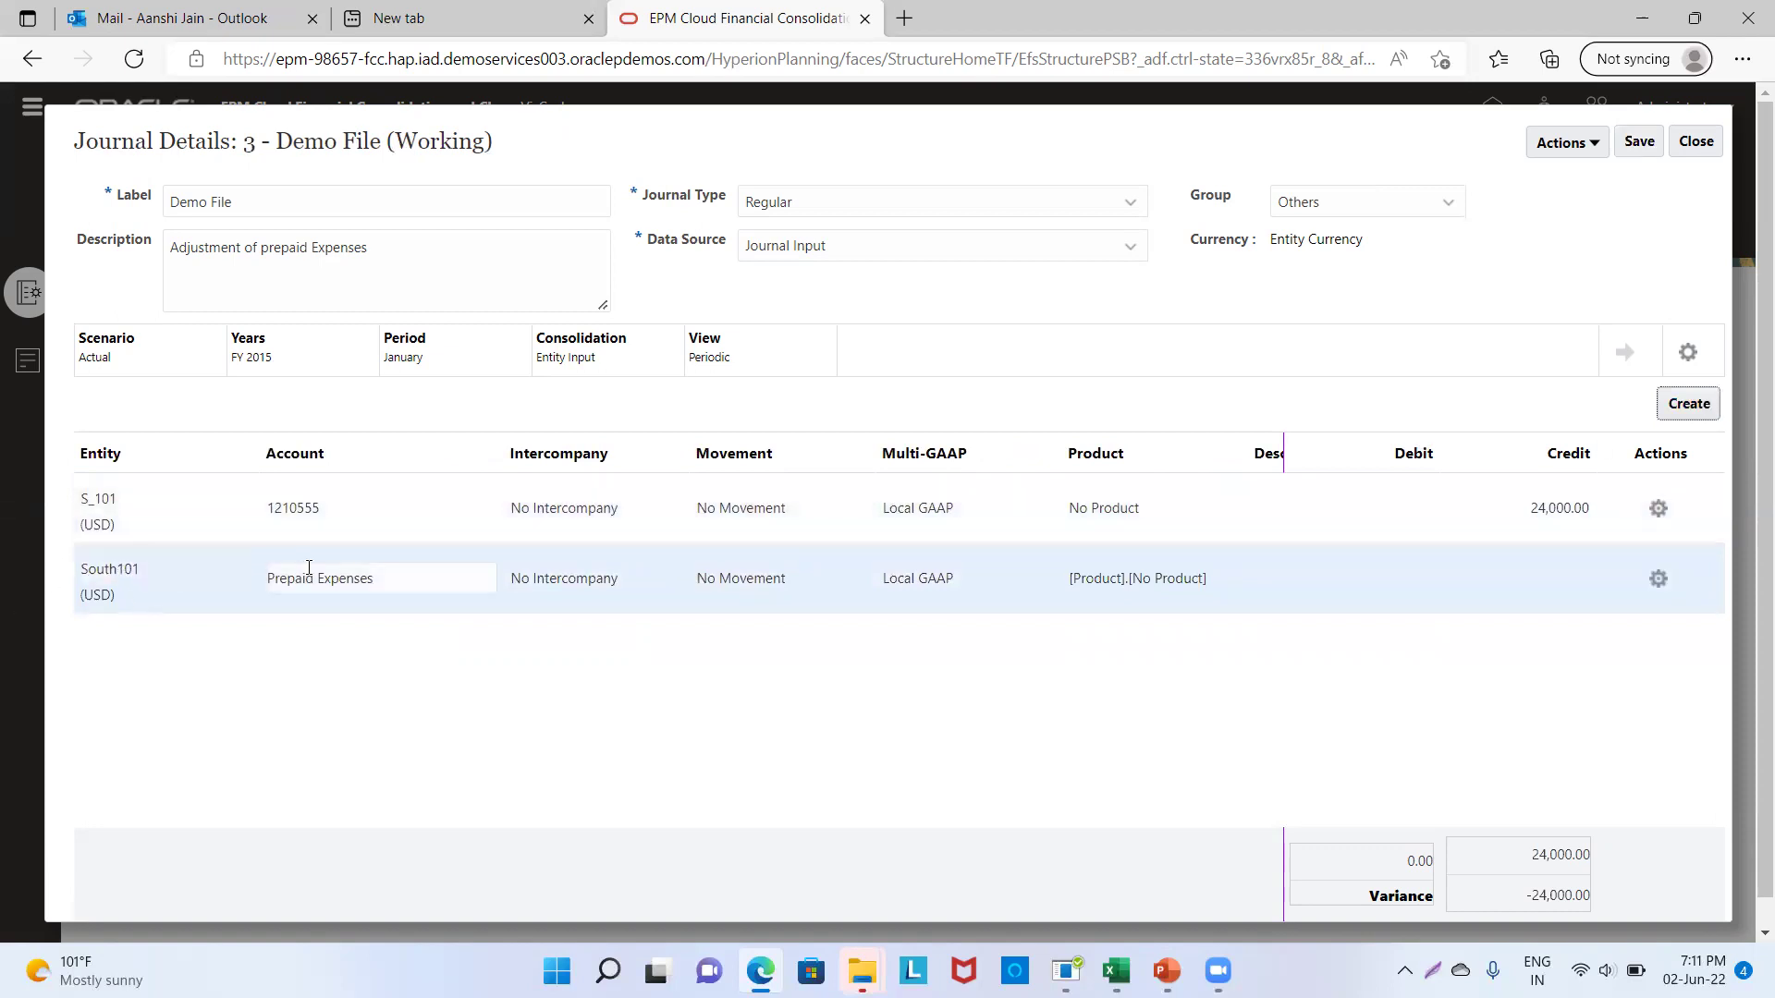
{"action": "key", "text": "BackSpace"}
{"action": "key", "text": "BackSpace"}
{"action": "key", "text": "BackSpace"}
{"action": "key", "text": "BackSpace"}
{"action": "key", "text": "BackSpace"}
{"action": "key", "text": "BackSpace"}
{"action": "key", "text": "BackSpace"}
{"action": "key", "text": "BackSpace"}
{"action": "key", "text": "BackSpace"}
{"action": "key", "text": "BackSpace"}
{"action": "key", "text": "BackSpace"}
{"action": "key", "text": "BackSpace"}
{"action": "key", "text": "BackSpace"}
{"action": "key", "text": "BackSpace"}
{"action": "key", "text": "BackSpace"}
{"action": "key", "text": "BackSpace"}
{"action": "type", "text": "63541"}
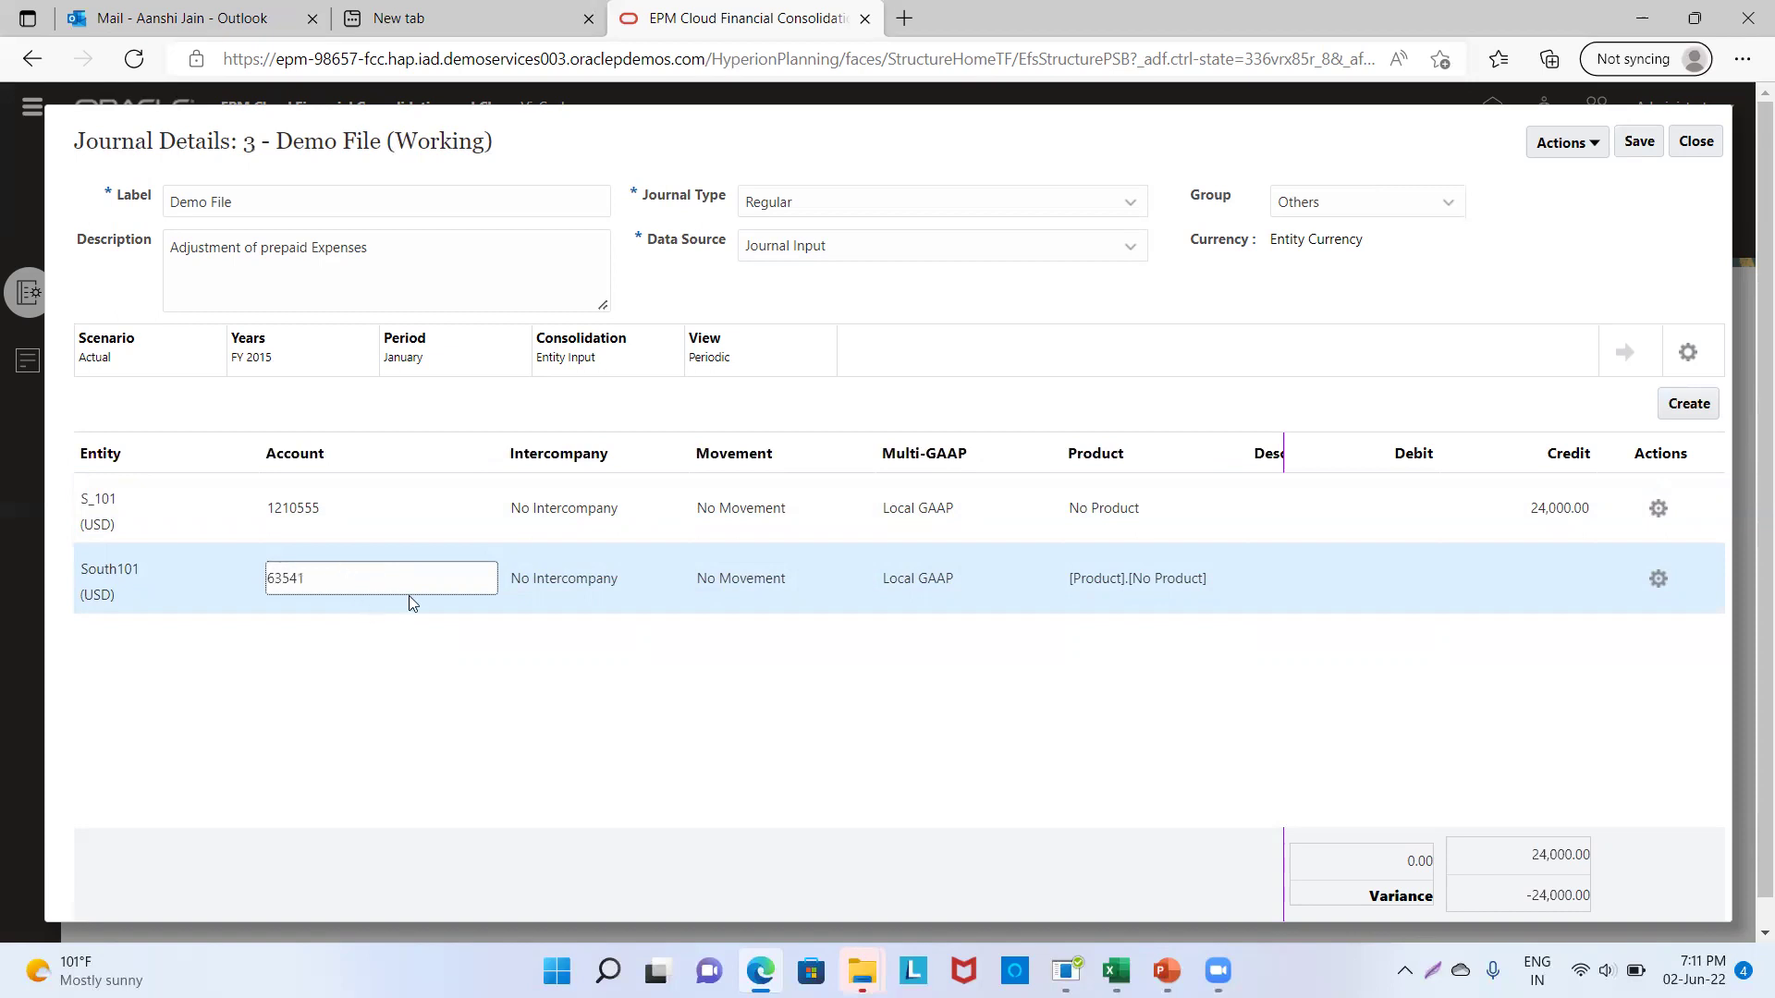
Step: Keep the South101 line's prefilled dimension members, enter a debit of 24,000 on that line, and save the journal
{"action": "left_click", "coordinate": [543, 582]}
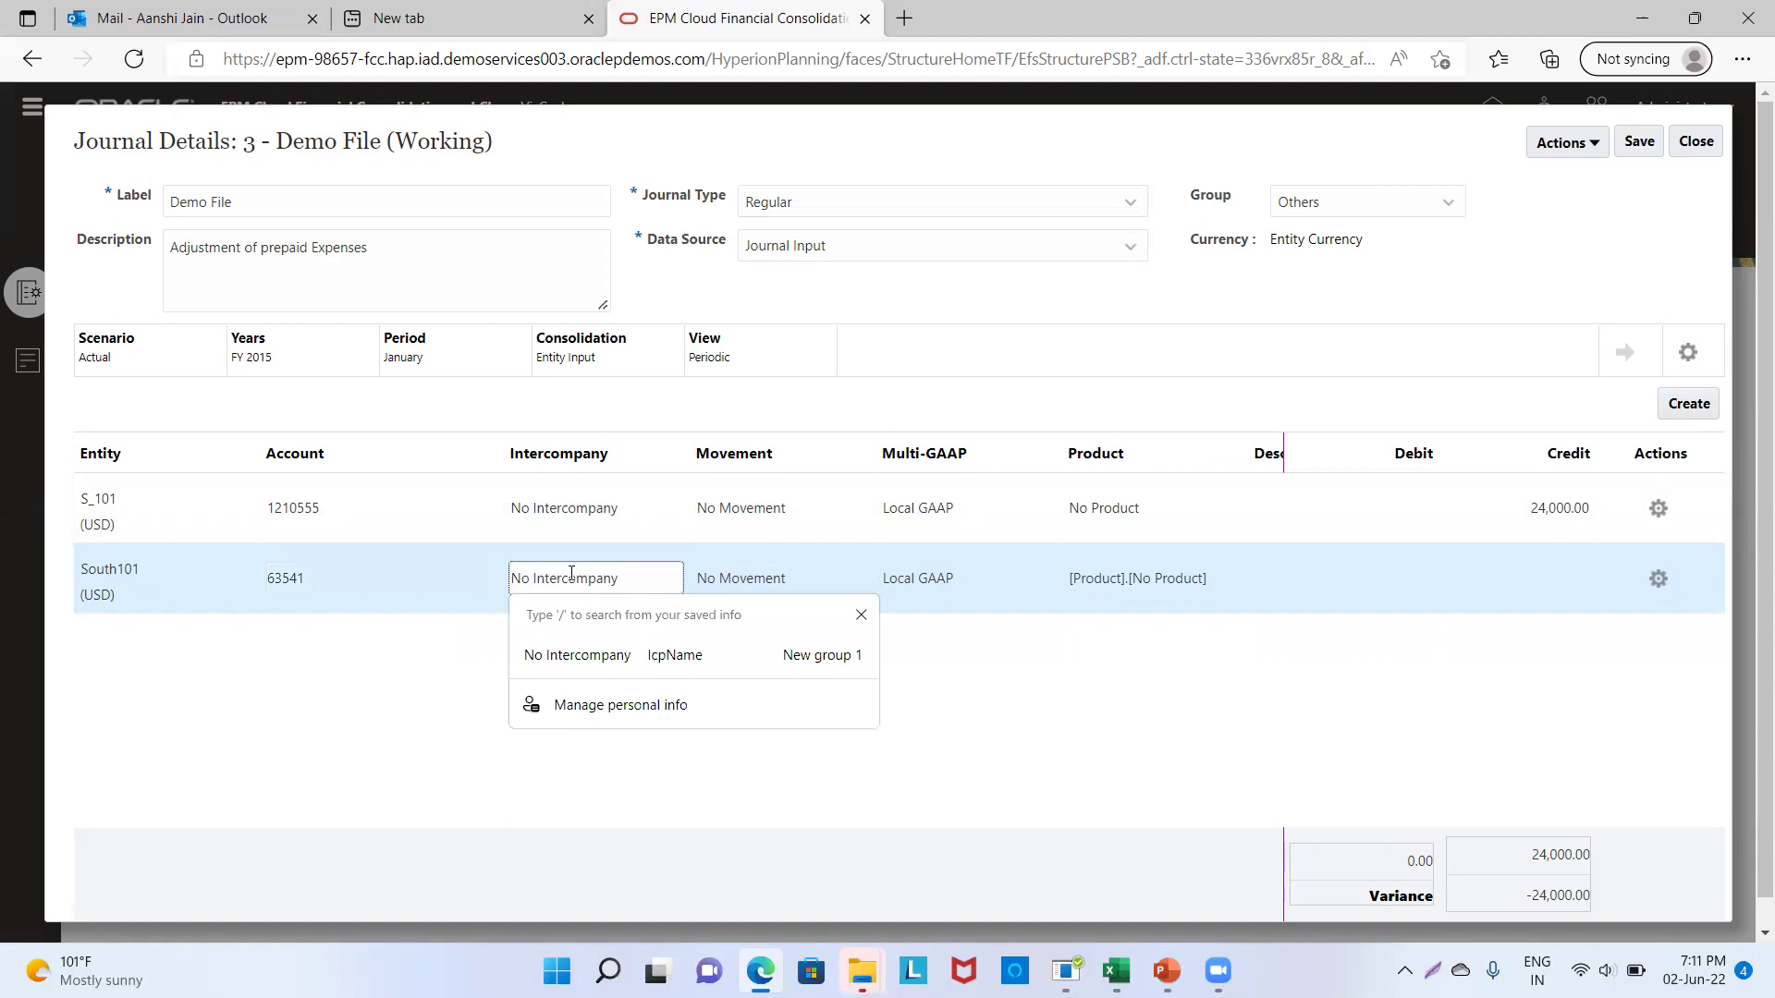
{"action": "left_click", "coordinate": [713, 566]}
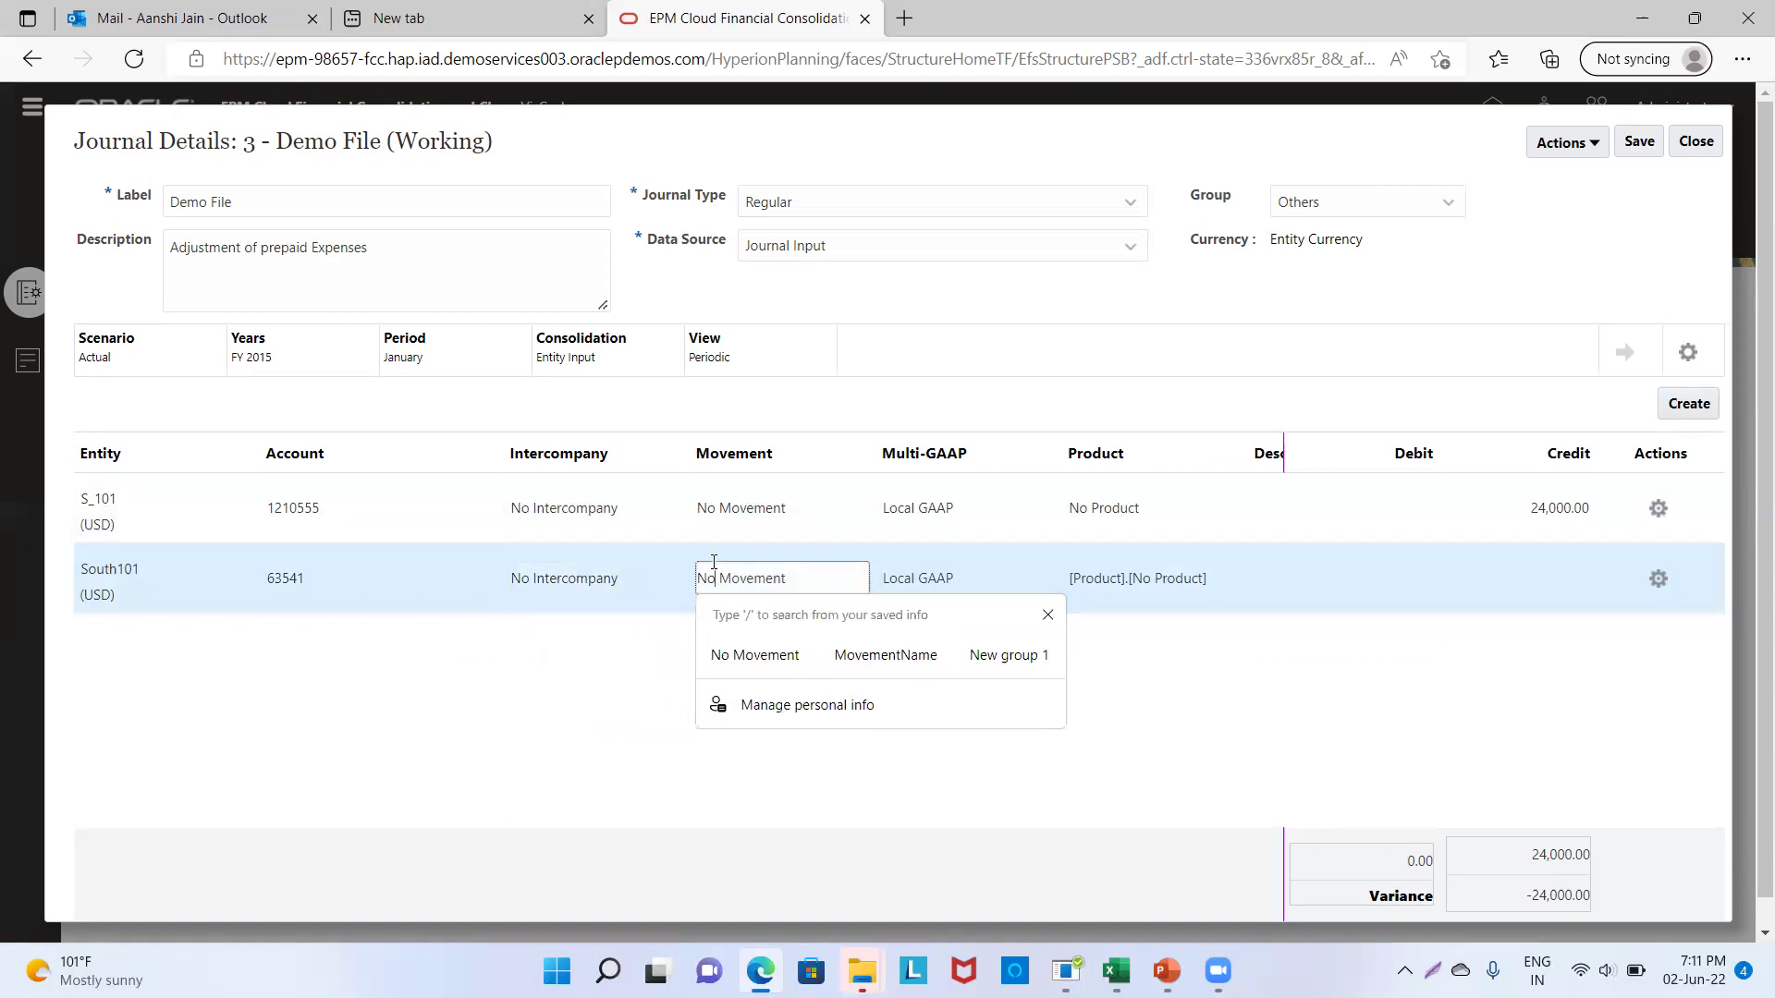
{"action": "left_click", "coordinate": [896, 553]}
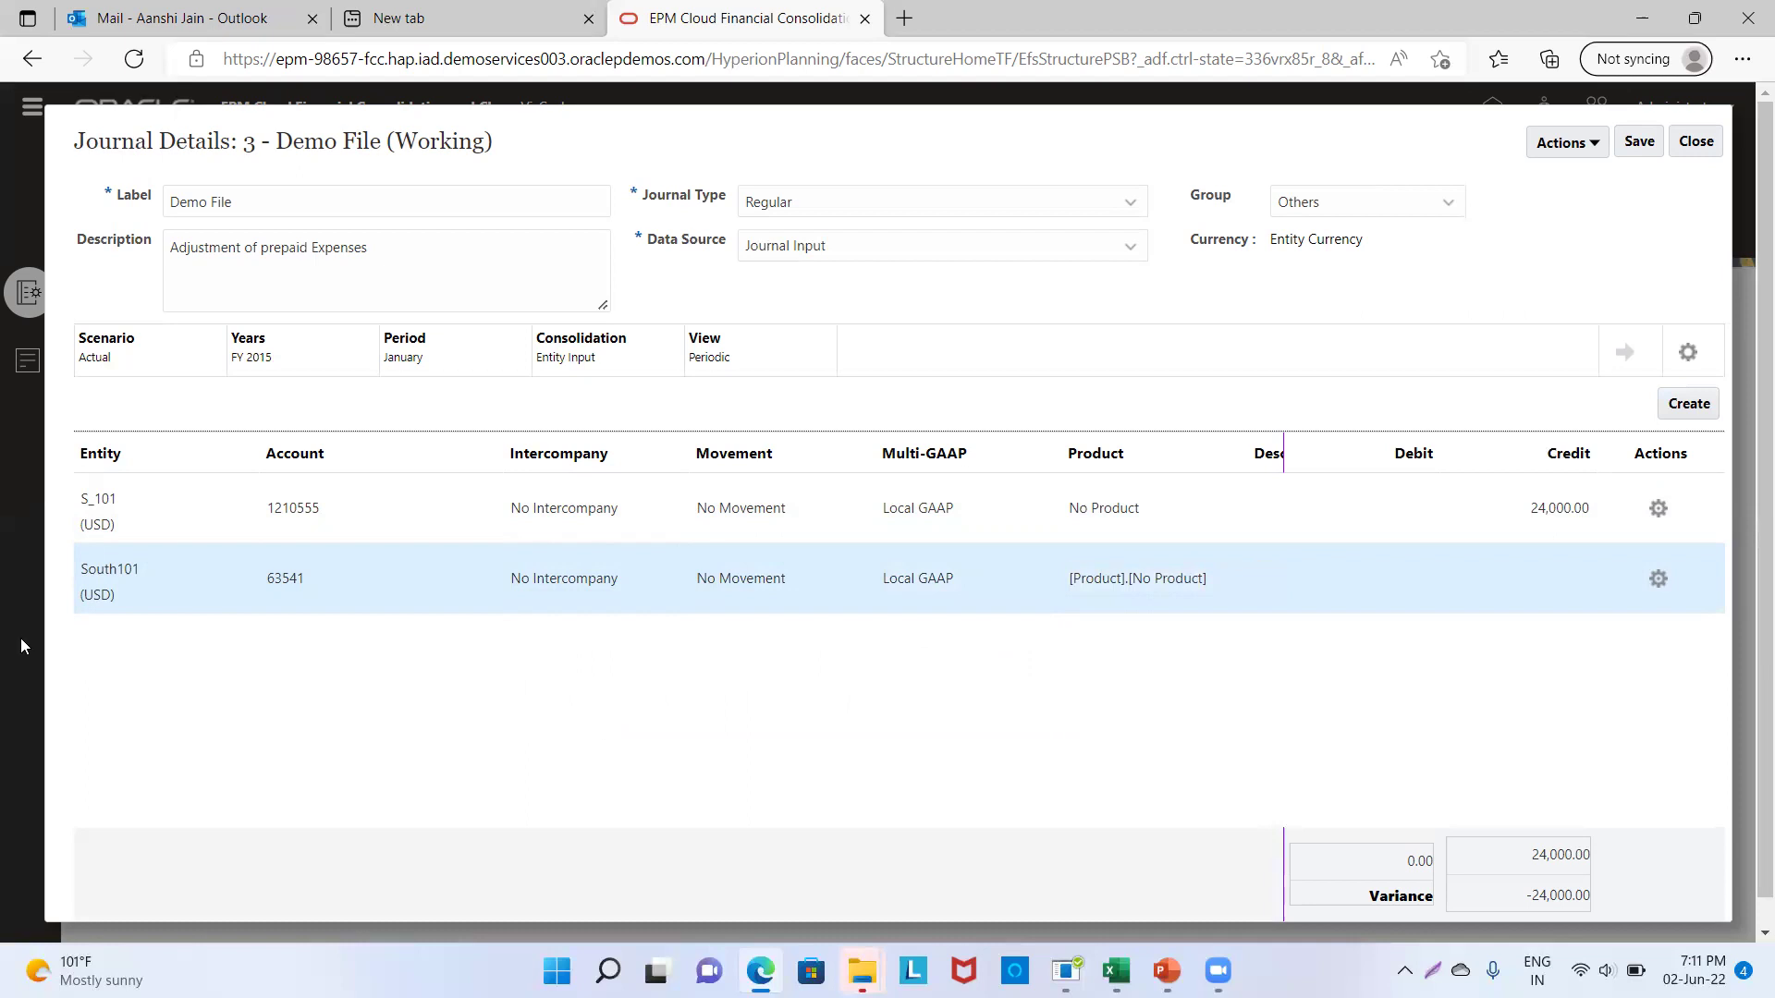
{"action": "left_click", "coordinate": [1420, 580]}
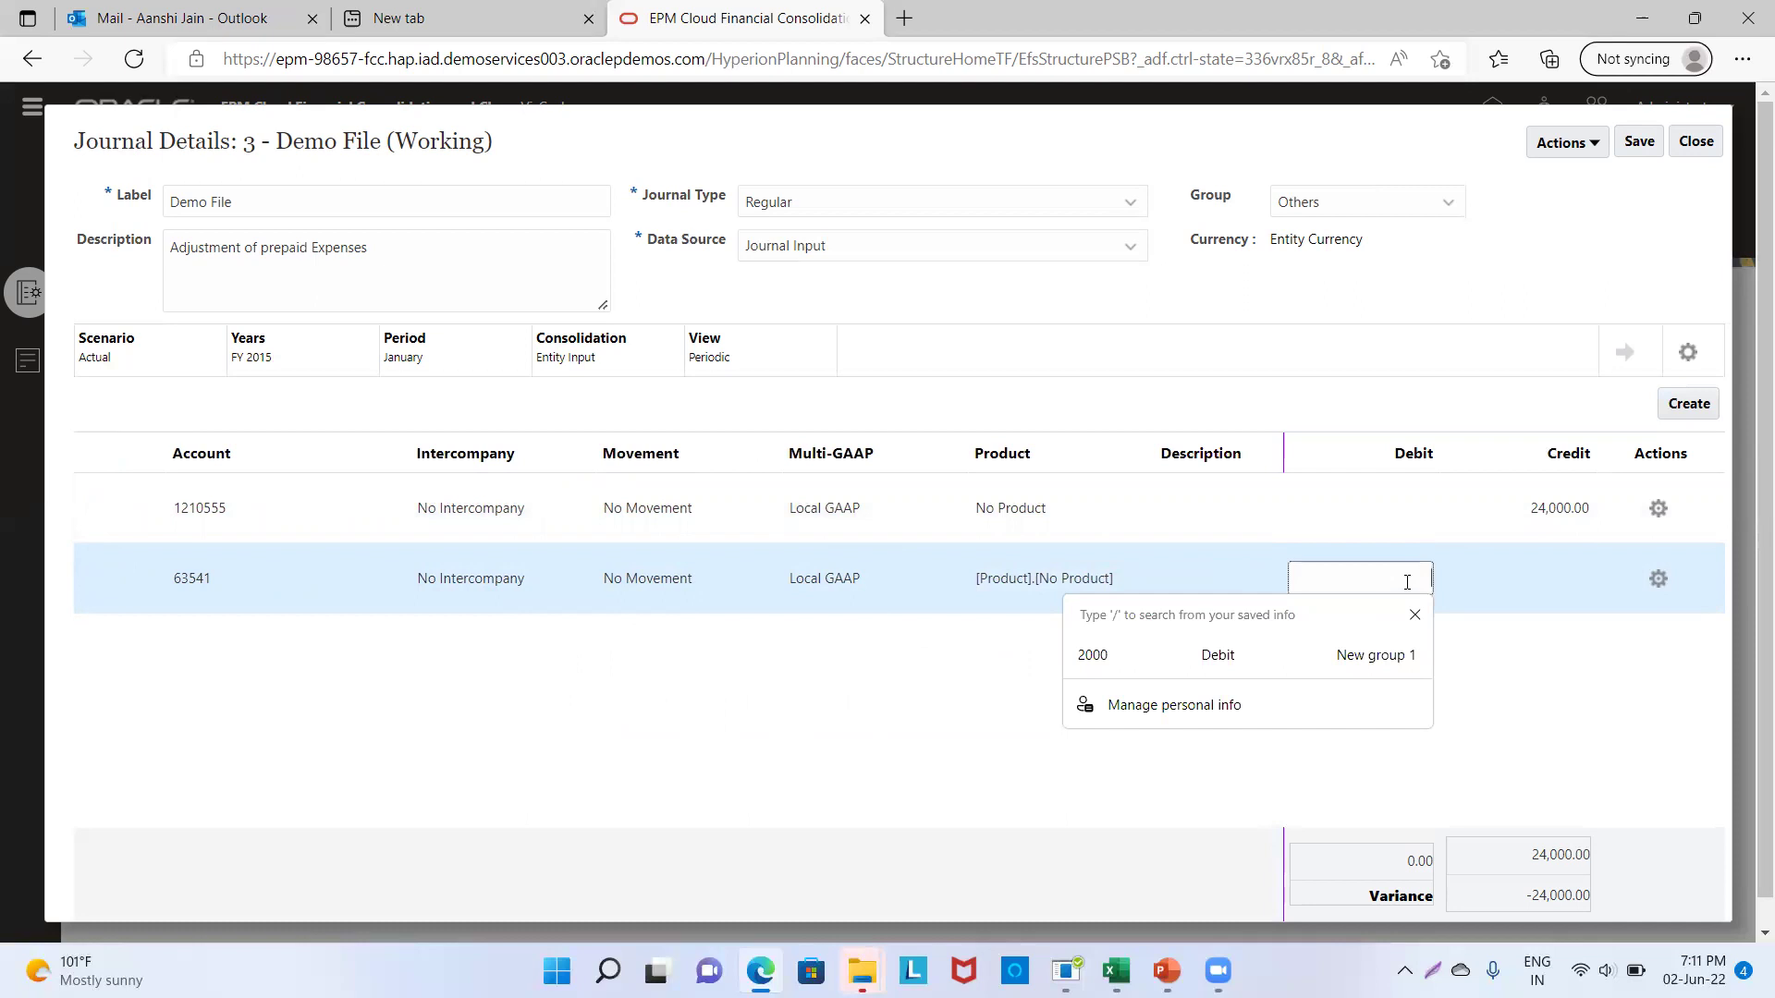
{"action": "type", "text": "24000"}
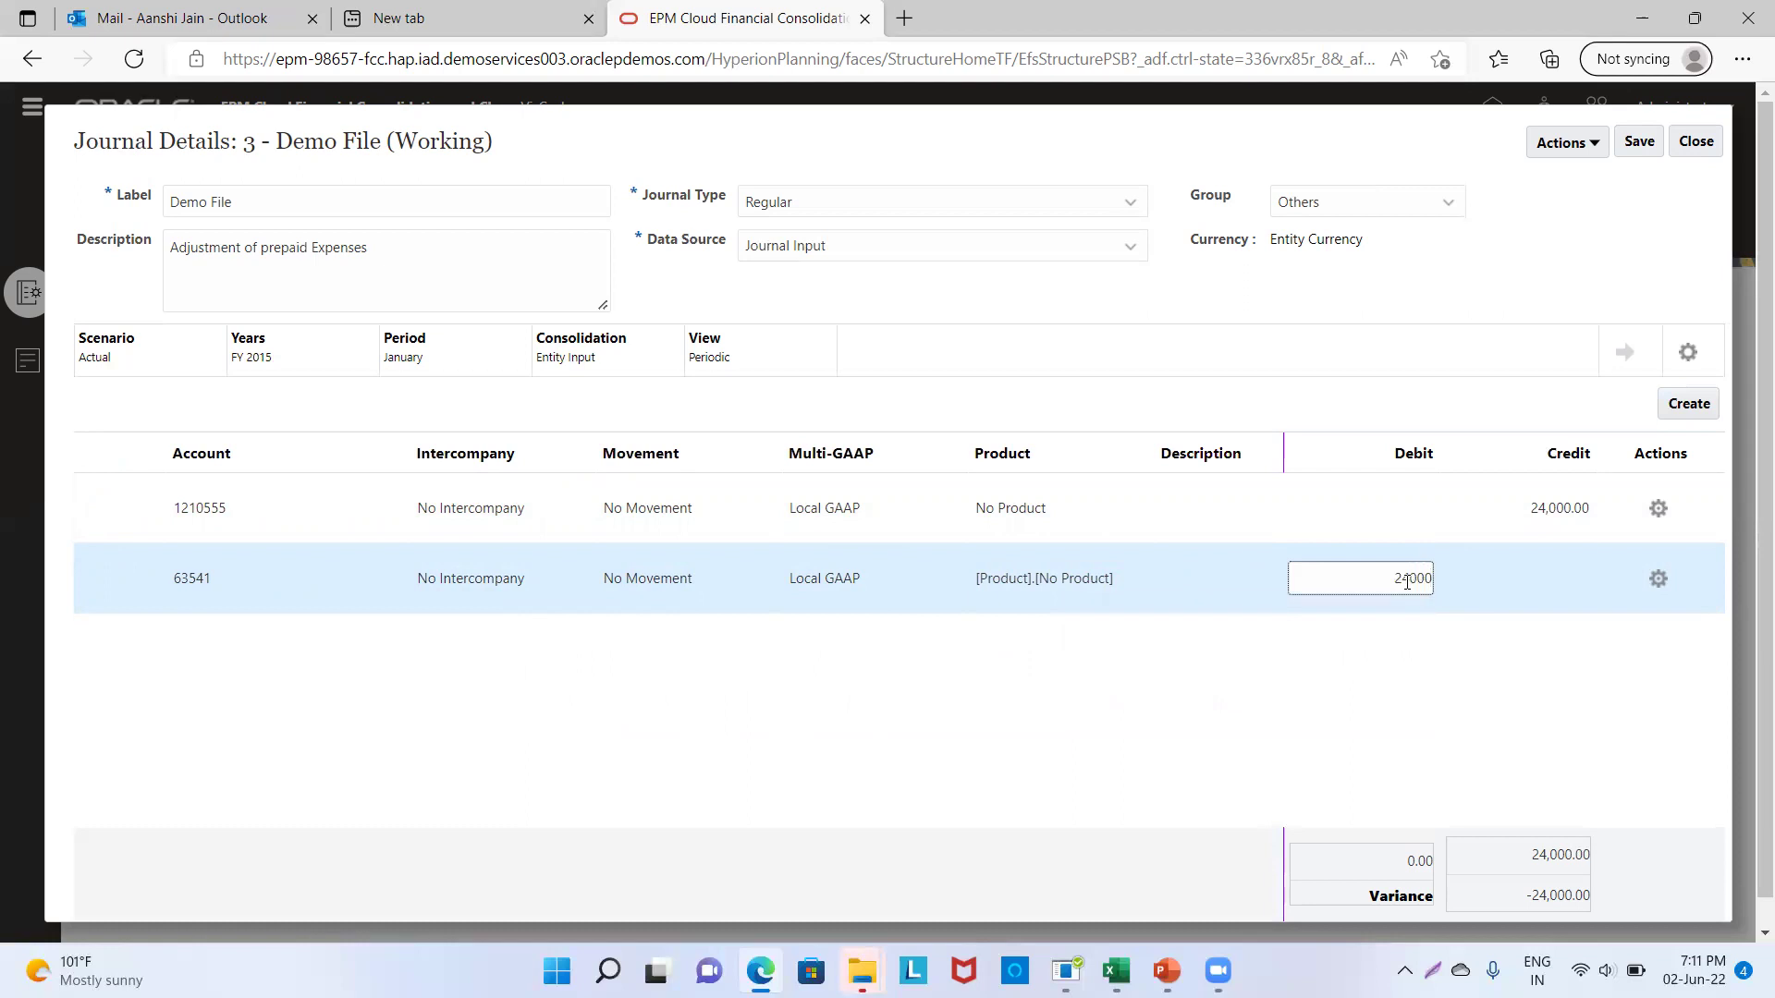
{"action": "left_click", "coordinate": [1384, 722]}
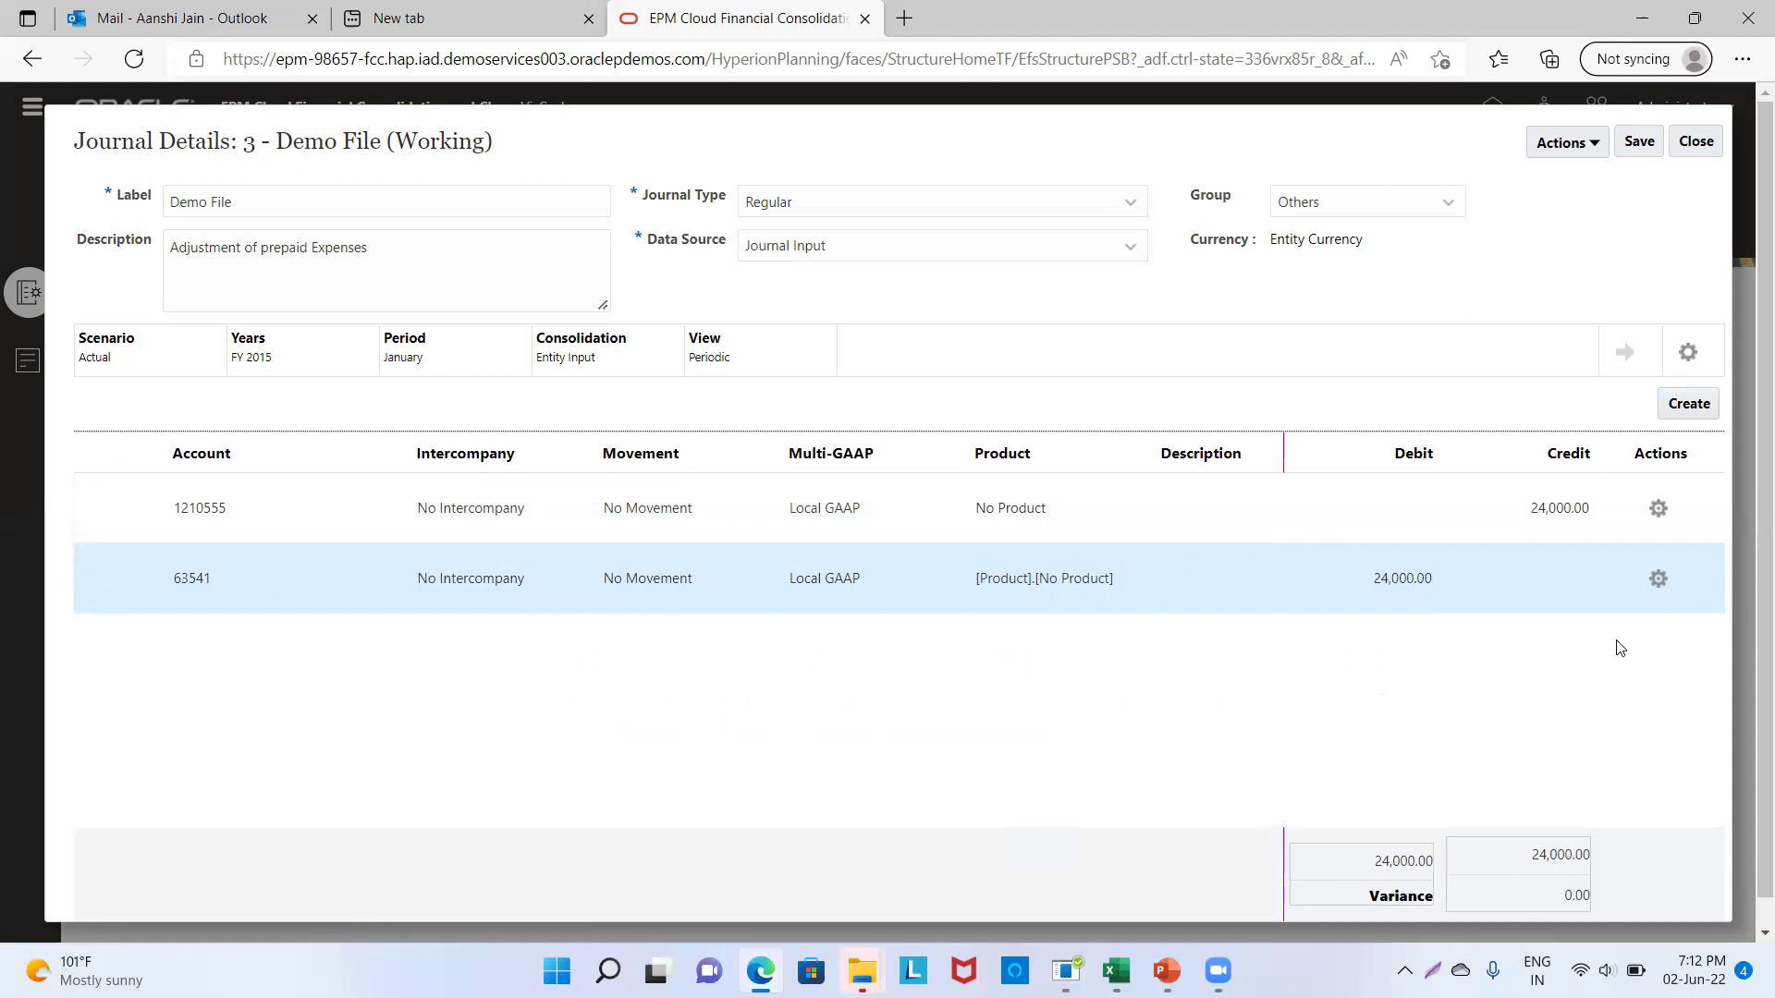
{"action": "left_click", "coordinate": [1654, 140]}
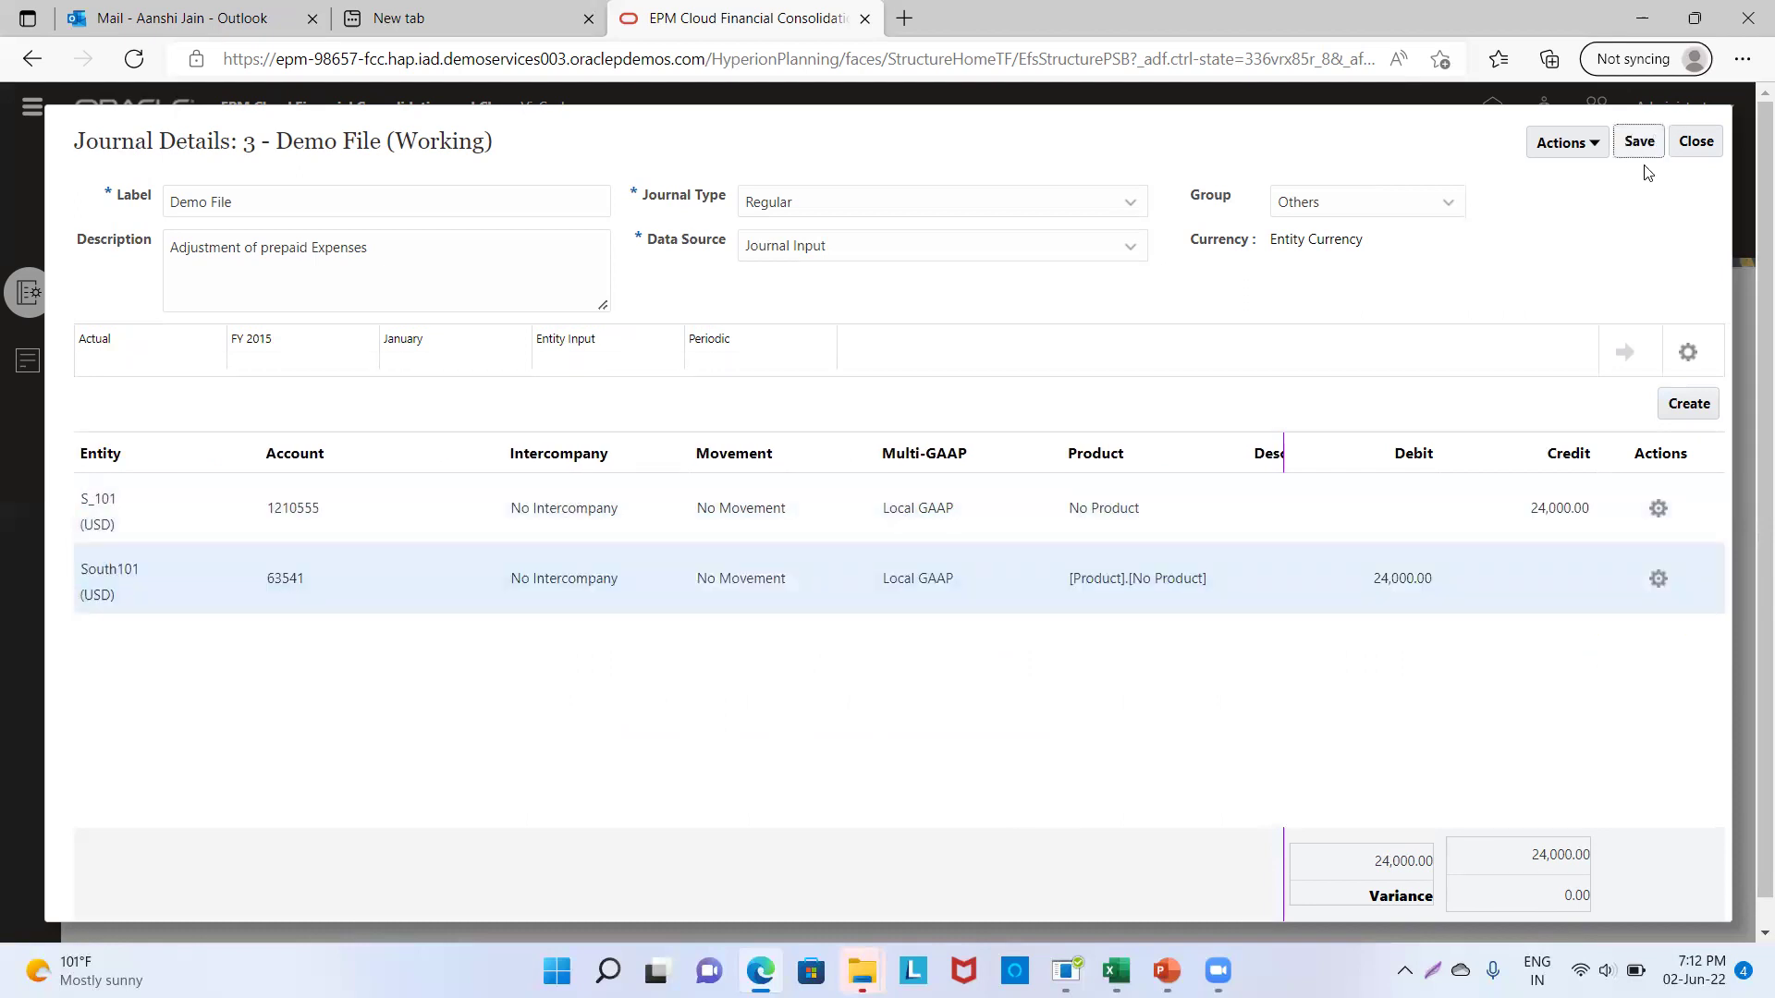
Step: Scan the Demo File journal for errors and dismiss the scan report
{"action": "left_click", "coordinate": [1581, 143]}
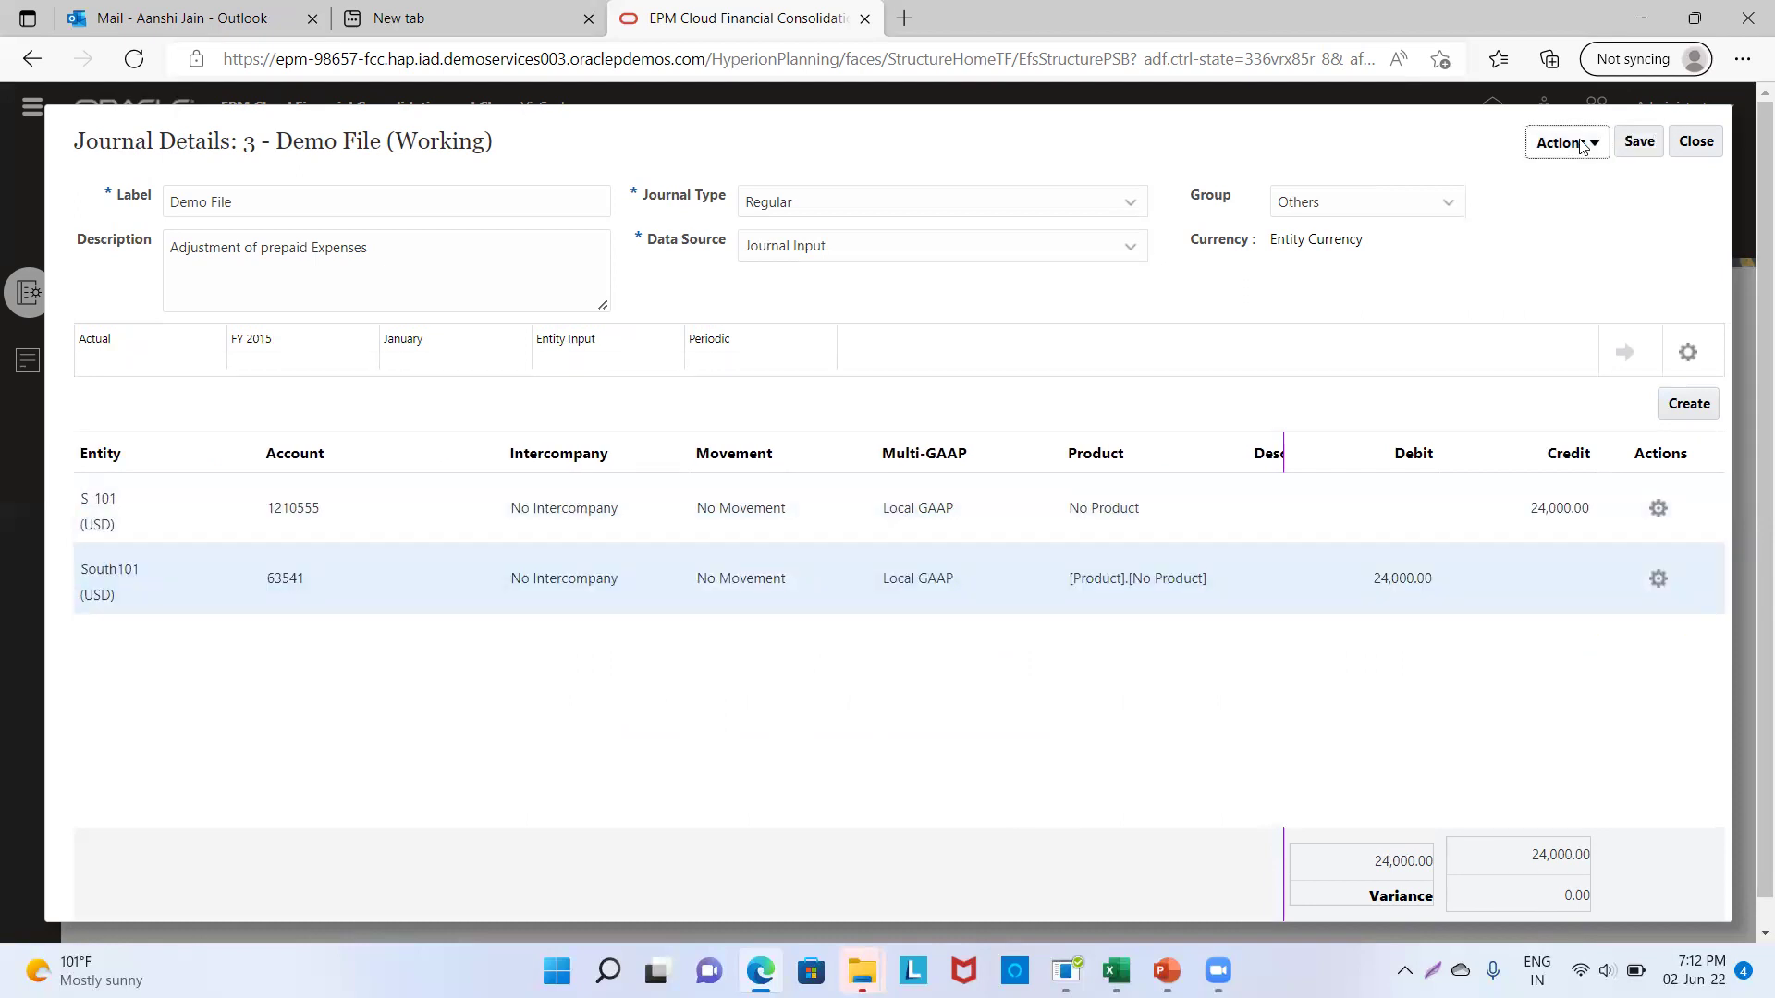
{"action": "left_click", "coordinate": [1575, 385]}
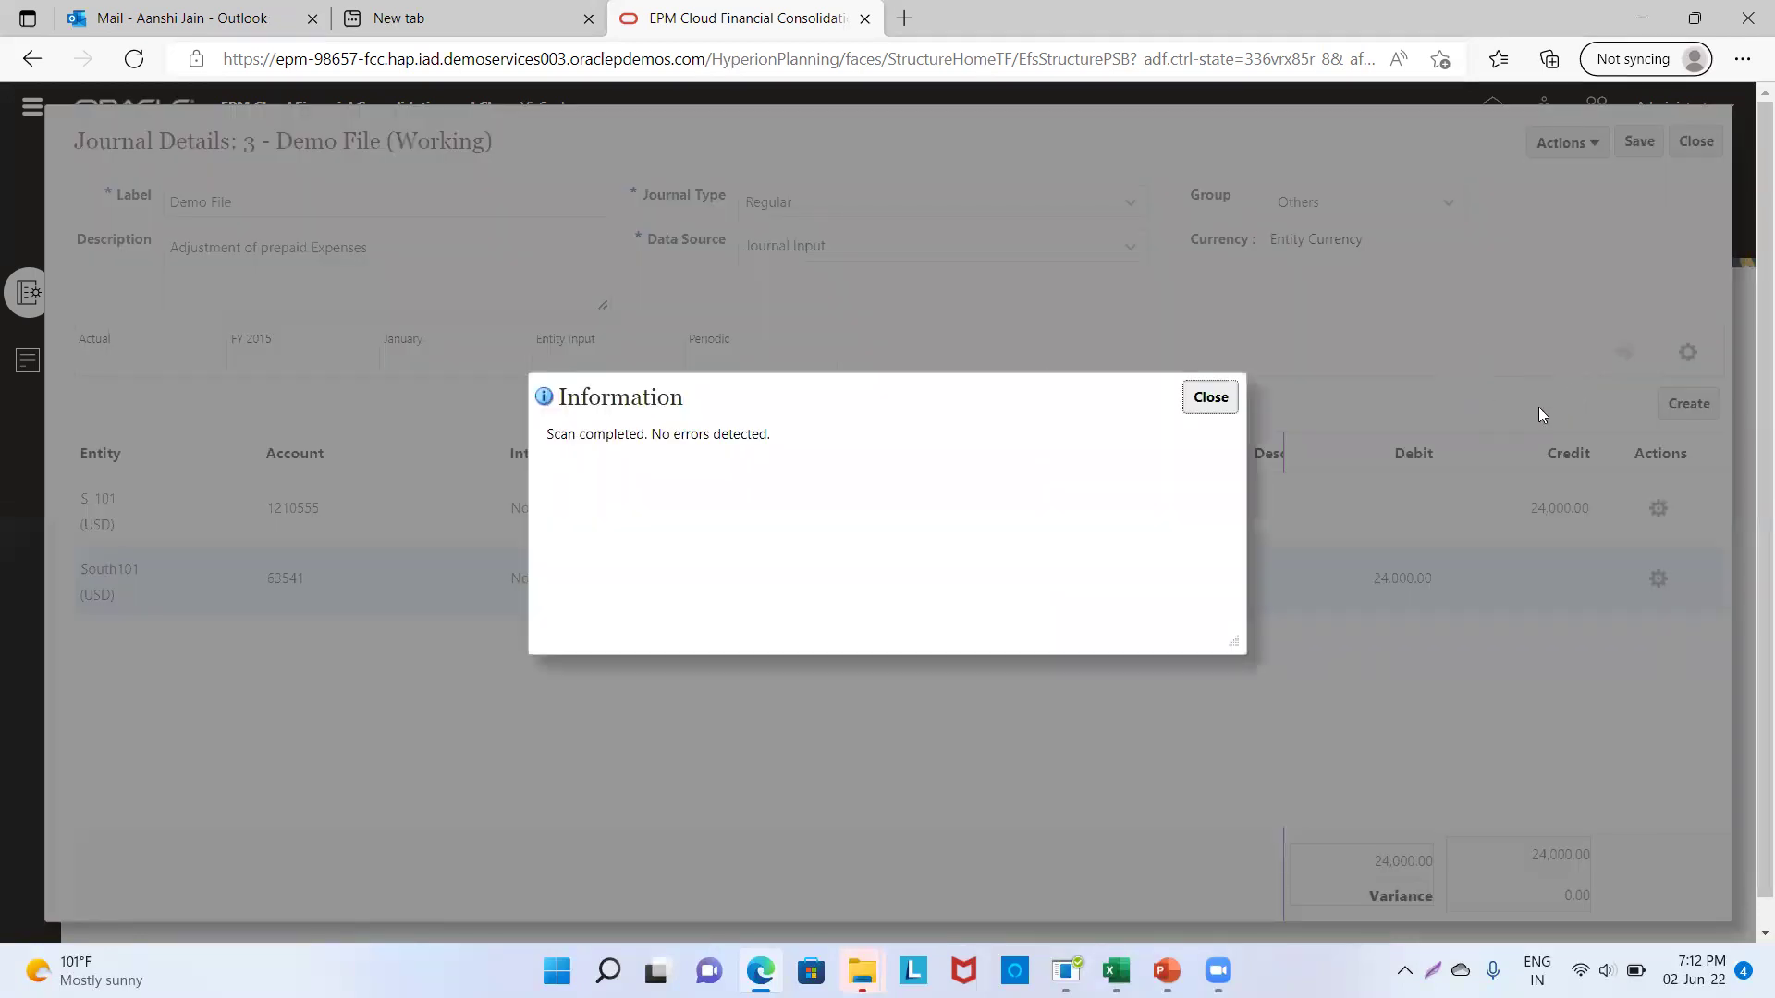
{"action": "left_click", "coordinate": [1218, 397]}
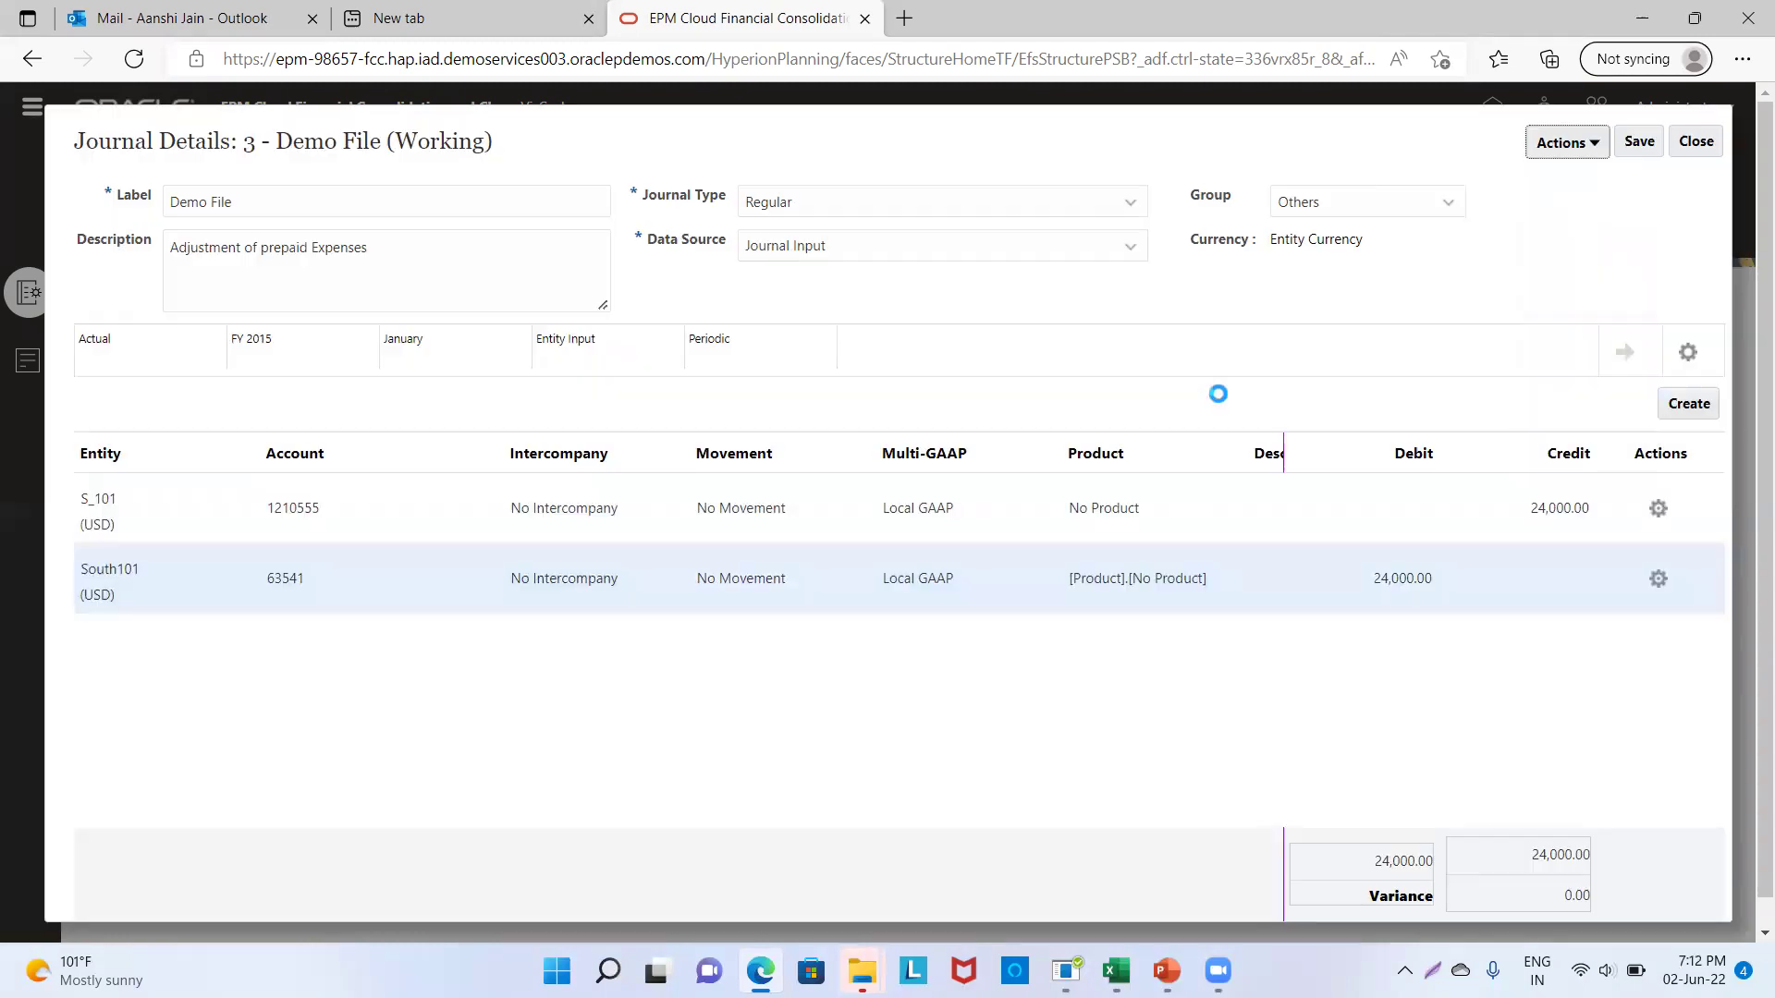
Step: Submit the Demo File journal with the comment "Please Submit our Data" and no attachment
{"action": "left_click", "coordinate": [1585, 144]}
{"action": "left_click", "coordinate": [1596, 174]}
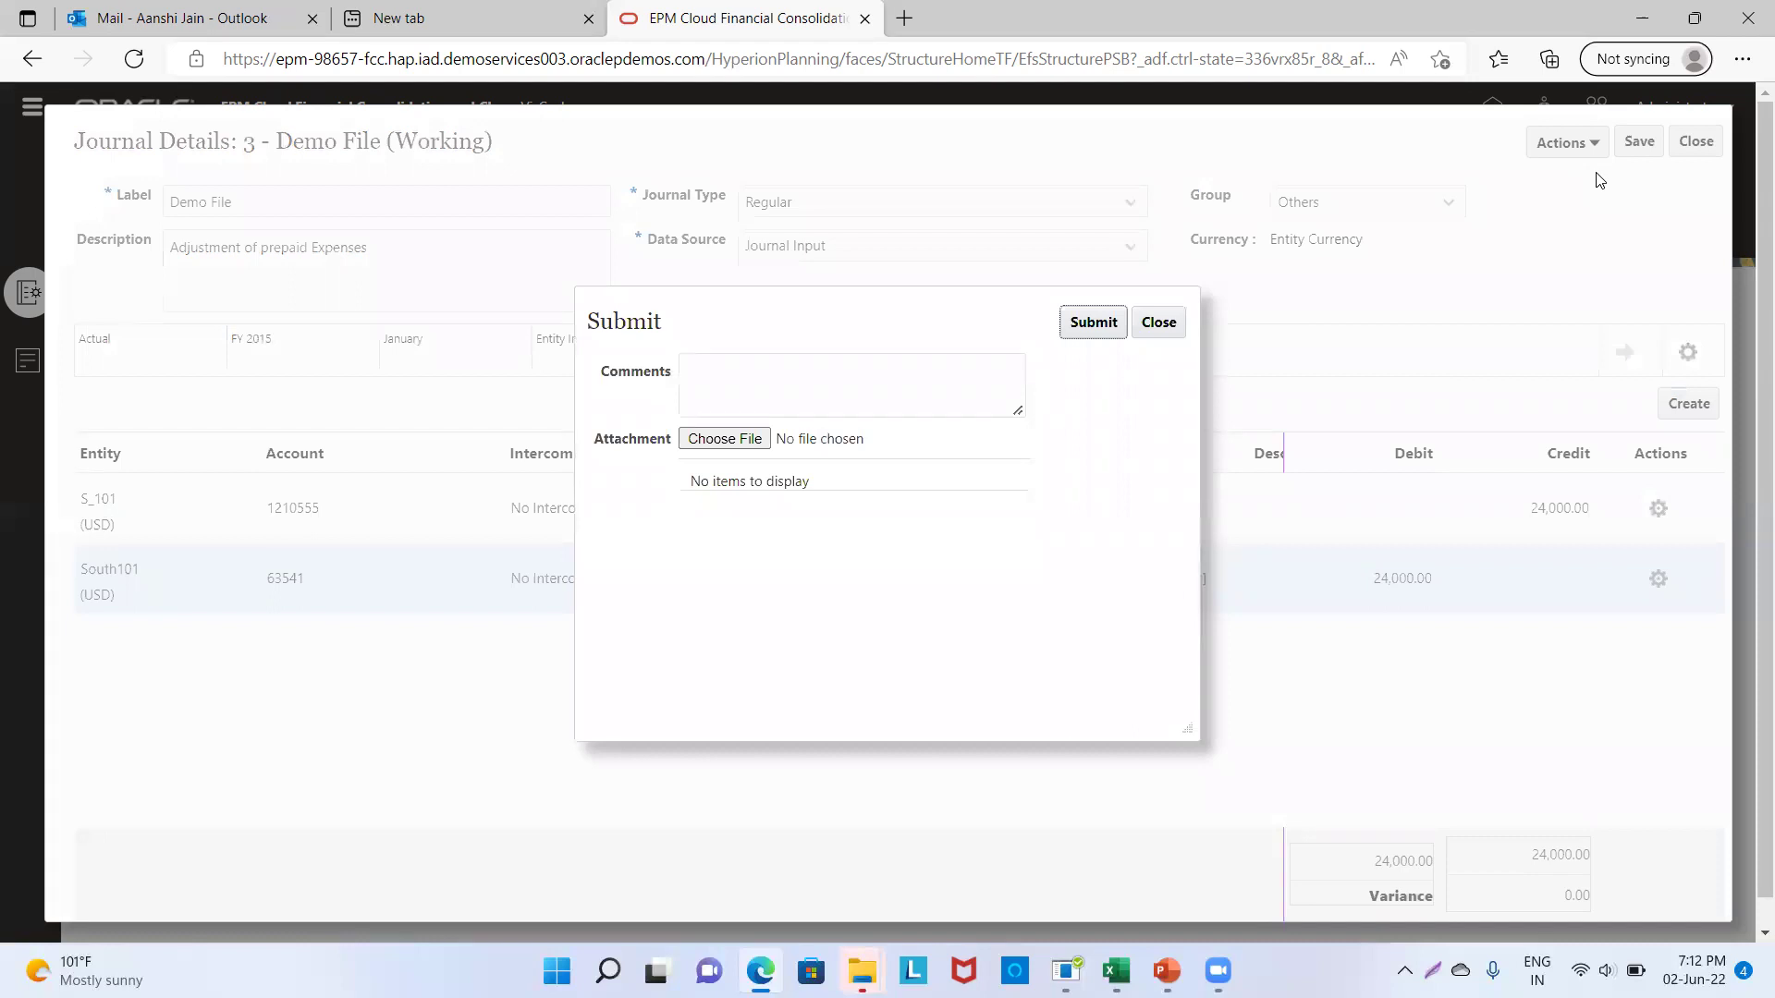
{"action": "left_click", "coordinate": [723, 367]}
{"action": "type", "text": "P"}
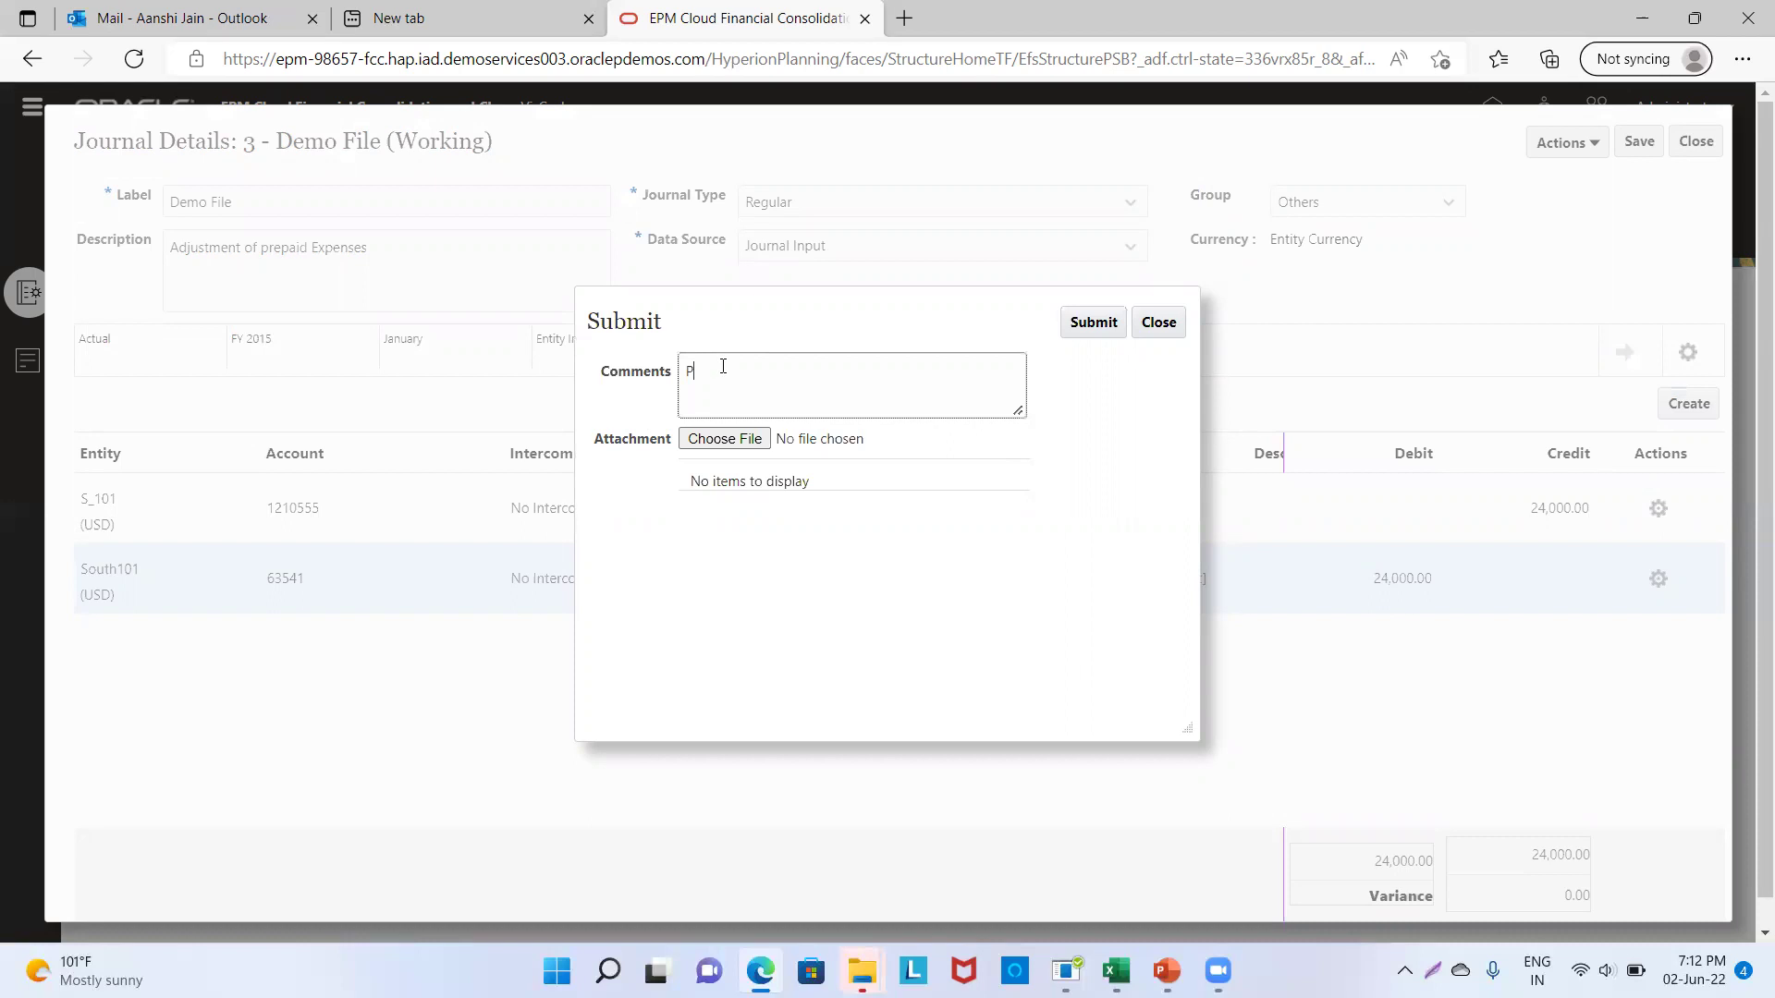
{"action": "type", "text": "leasew"}
{"action": "type", "text": "Su"}
{"action": "type", "text": "bn"}
{"action": "type", "text": "mo"}
{"action": "type", "text": "t our "}
{"action": "type", "text": "Data"}
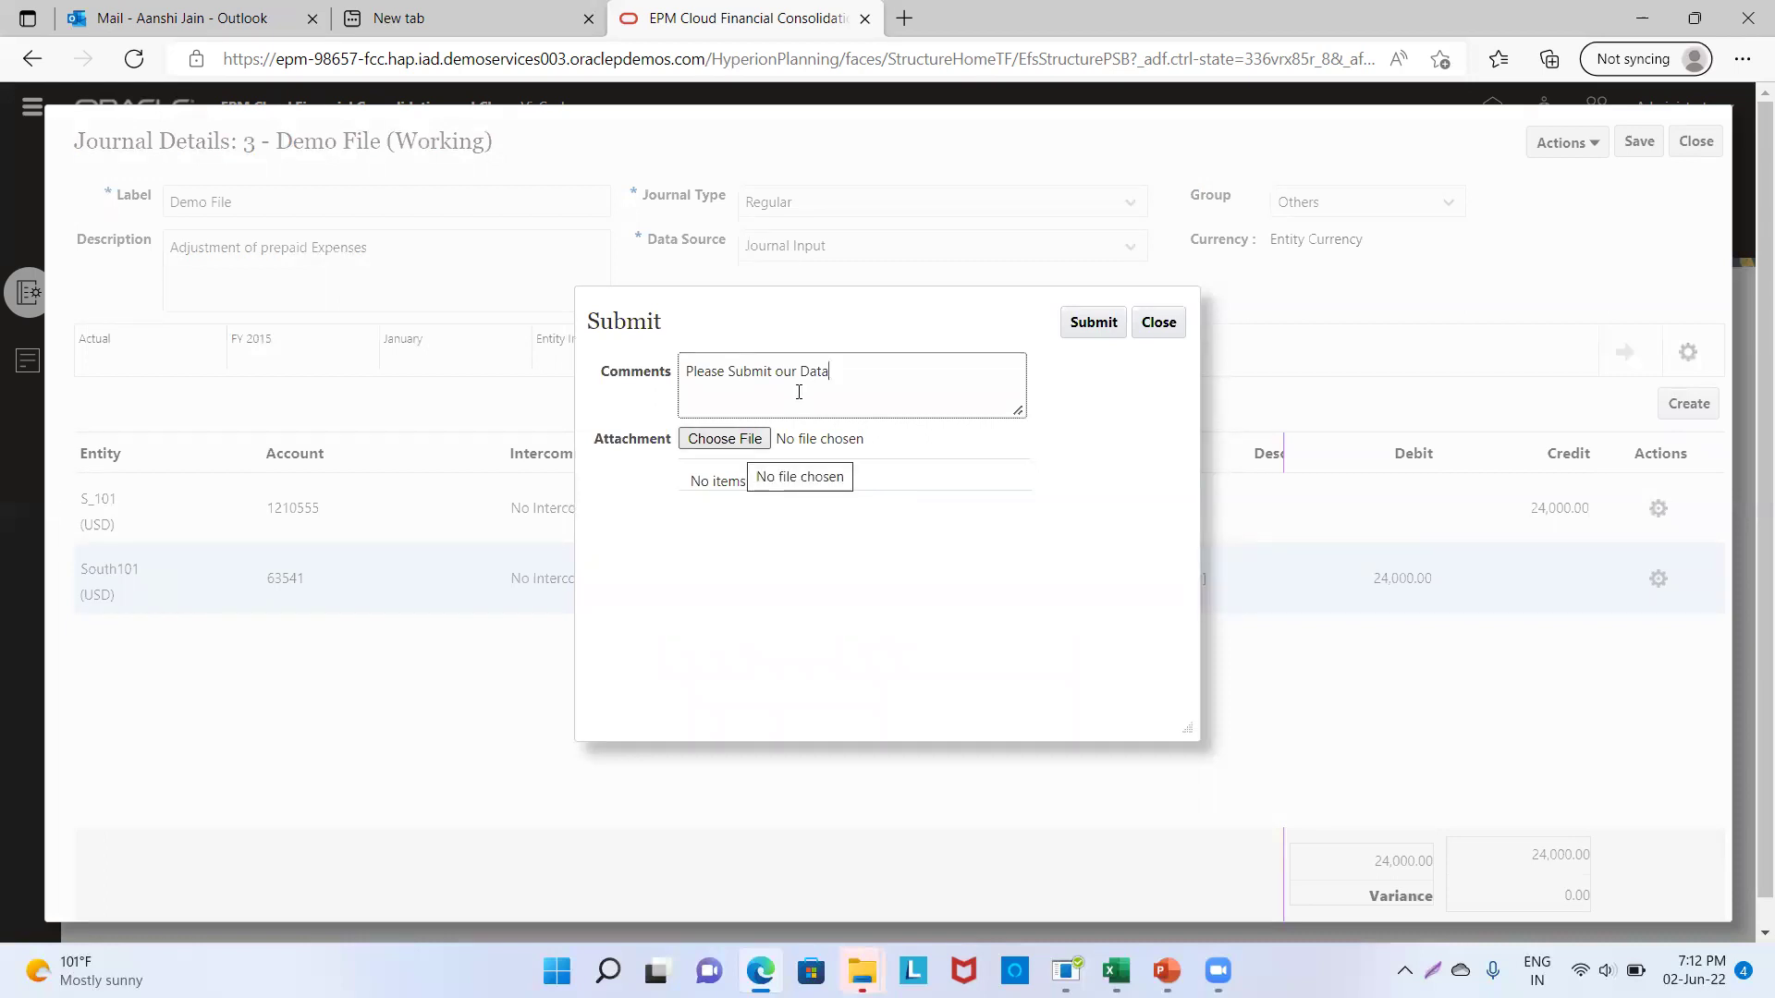
{"action": "left_click", "coordinate": [1094, 322]}
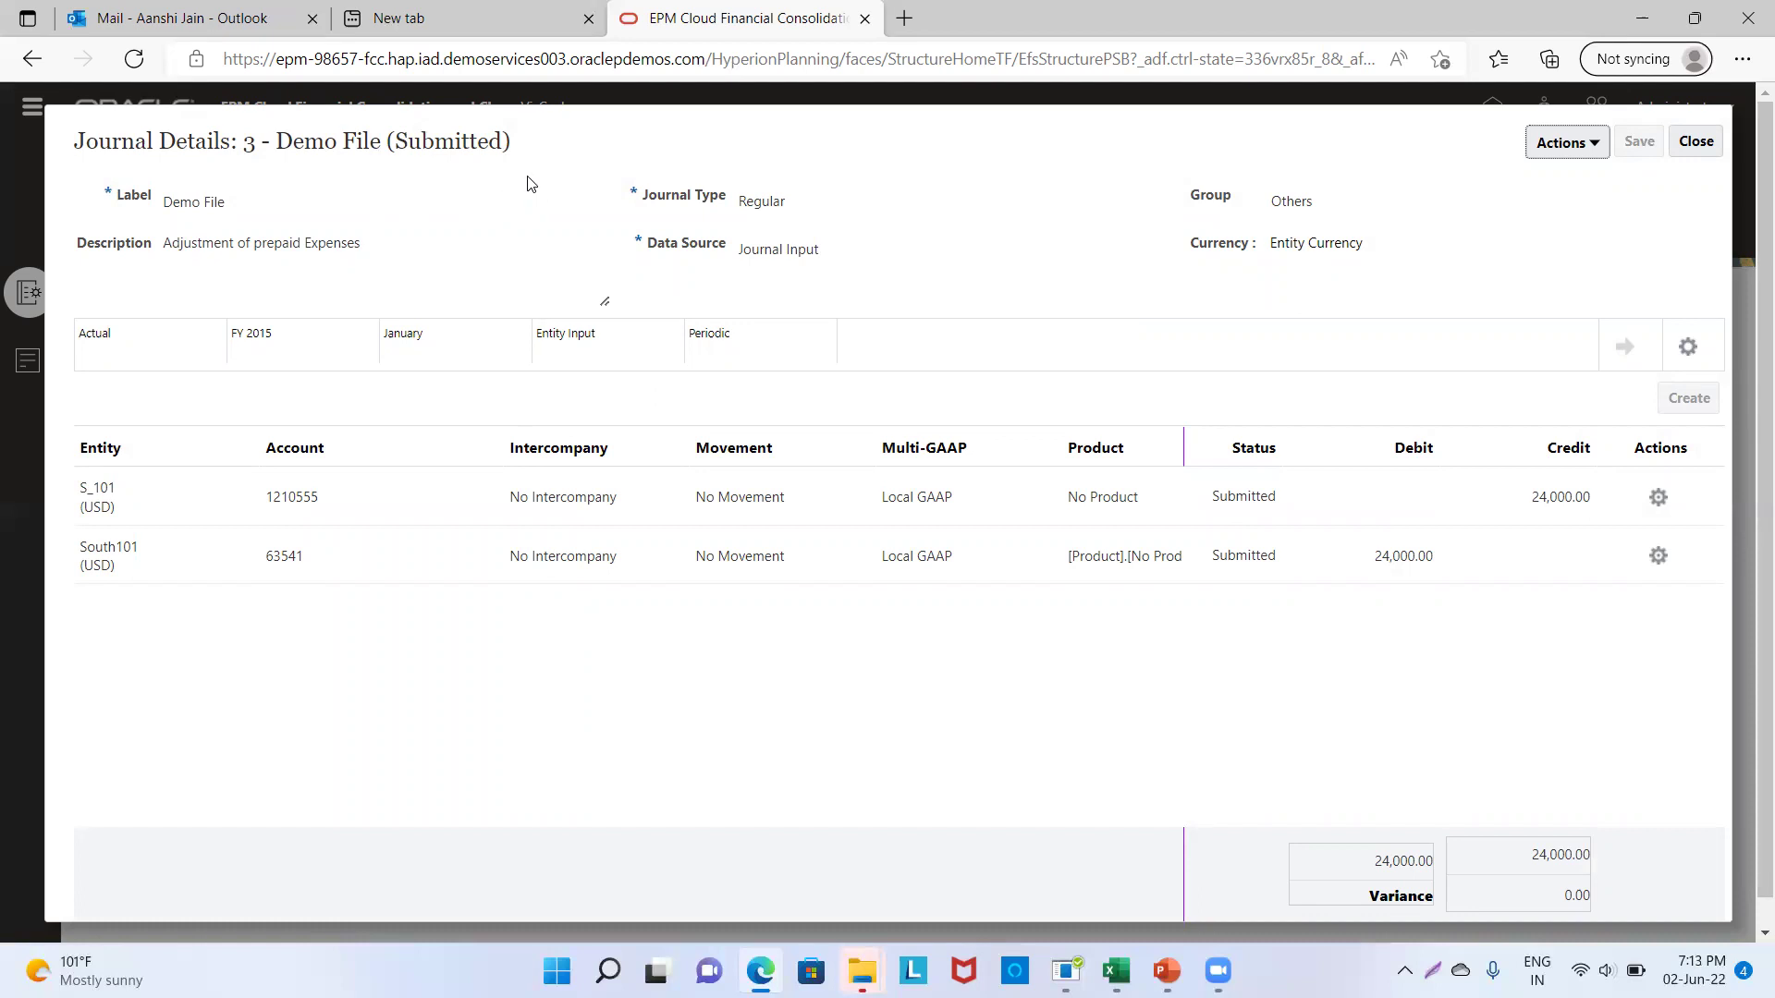
Step: Approve the submitted Demo File journal with the comment "Please Approve"
{"action": "left_click", "coordinate": [1598, 148]}
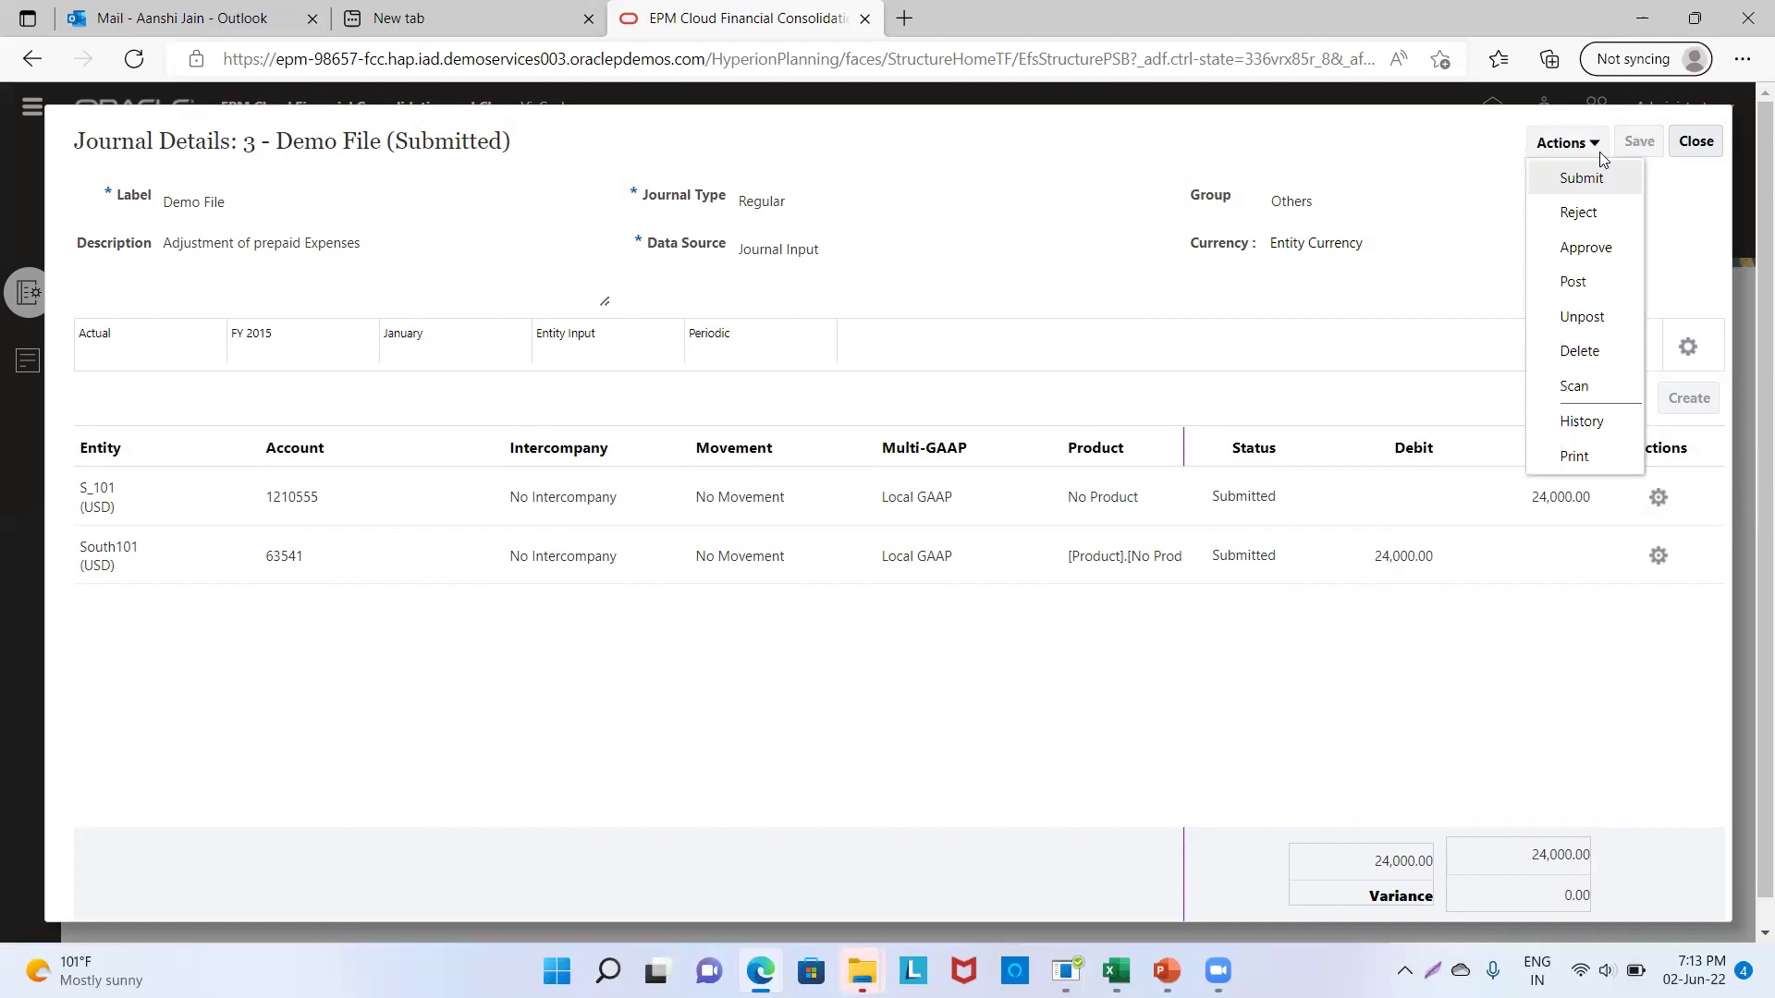
{"action": "left_click", "coordinate": [1595, 238]}
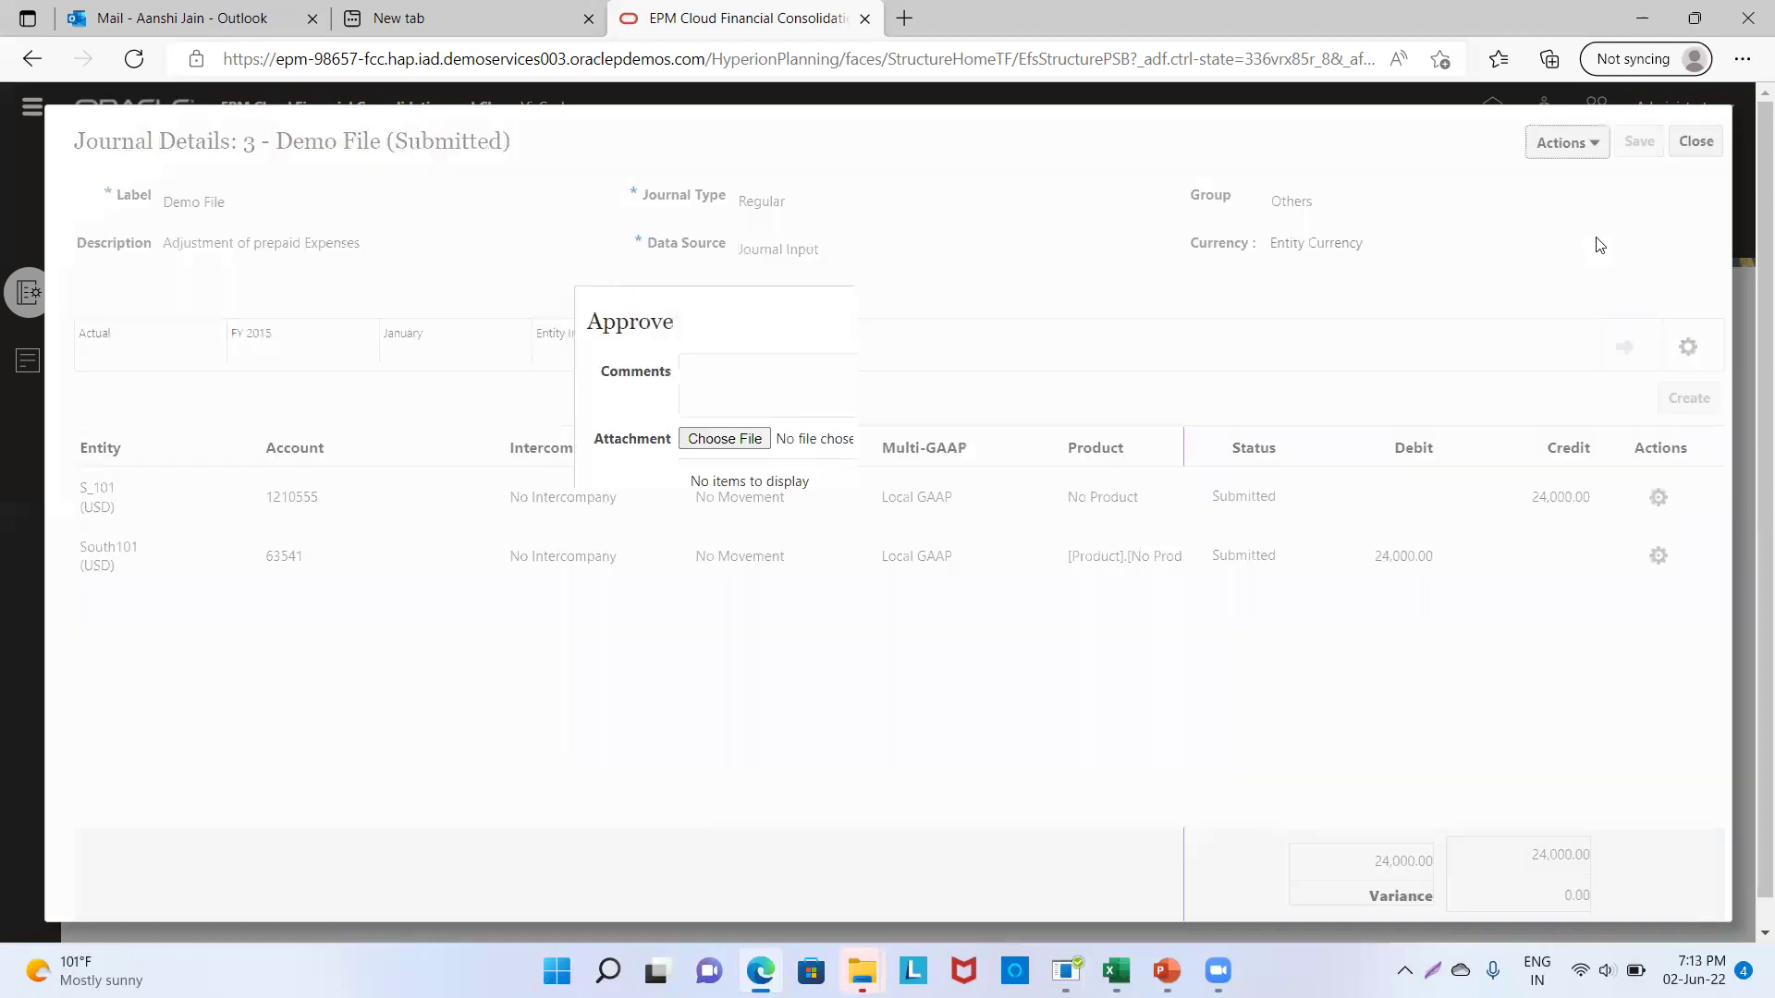
{"action": "left_click", "coordinate": [931, 384]}
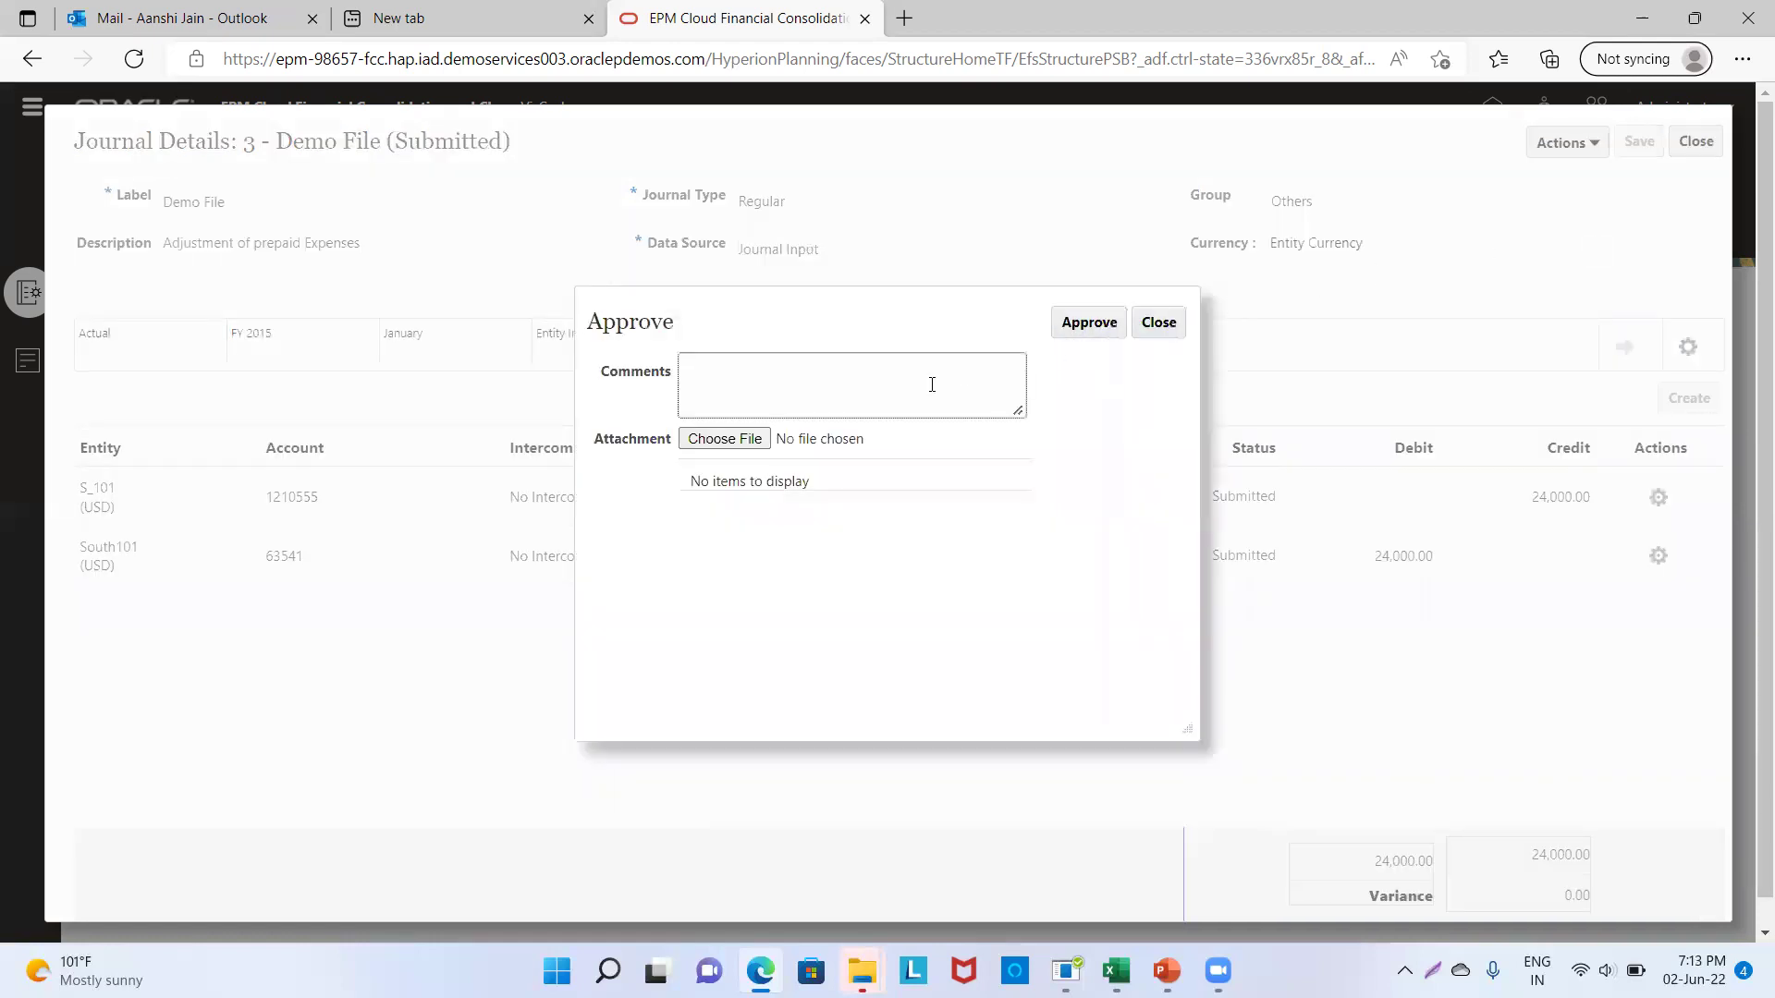
{"action": "type", "text": "Plew"}
{"action": "key", "text": "BackSpace"}
{"action": "type", "text": "ase Approve"}
{"action": "left_click", "coordinate": [1099, 329]}
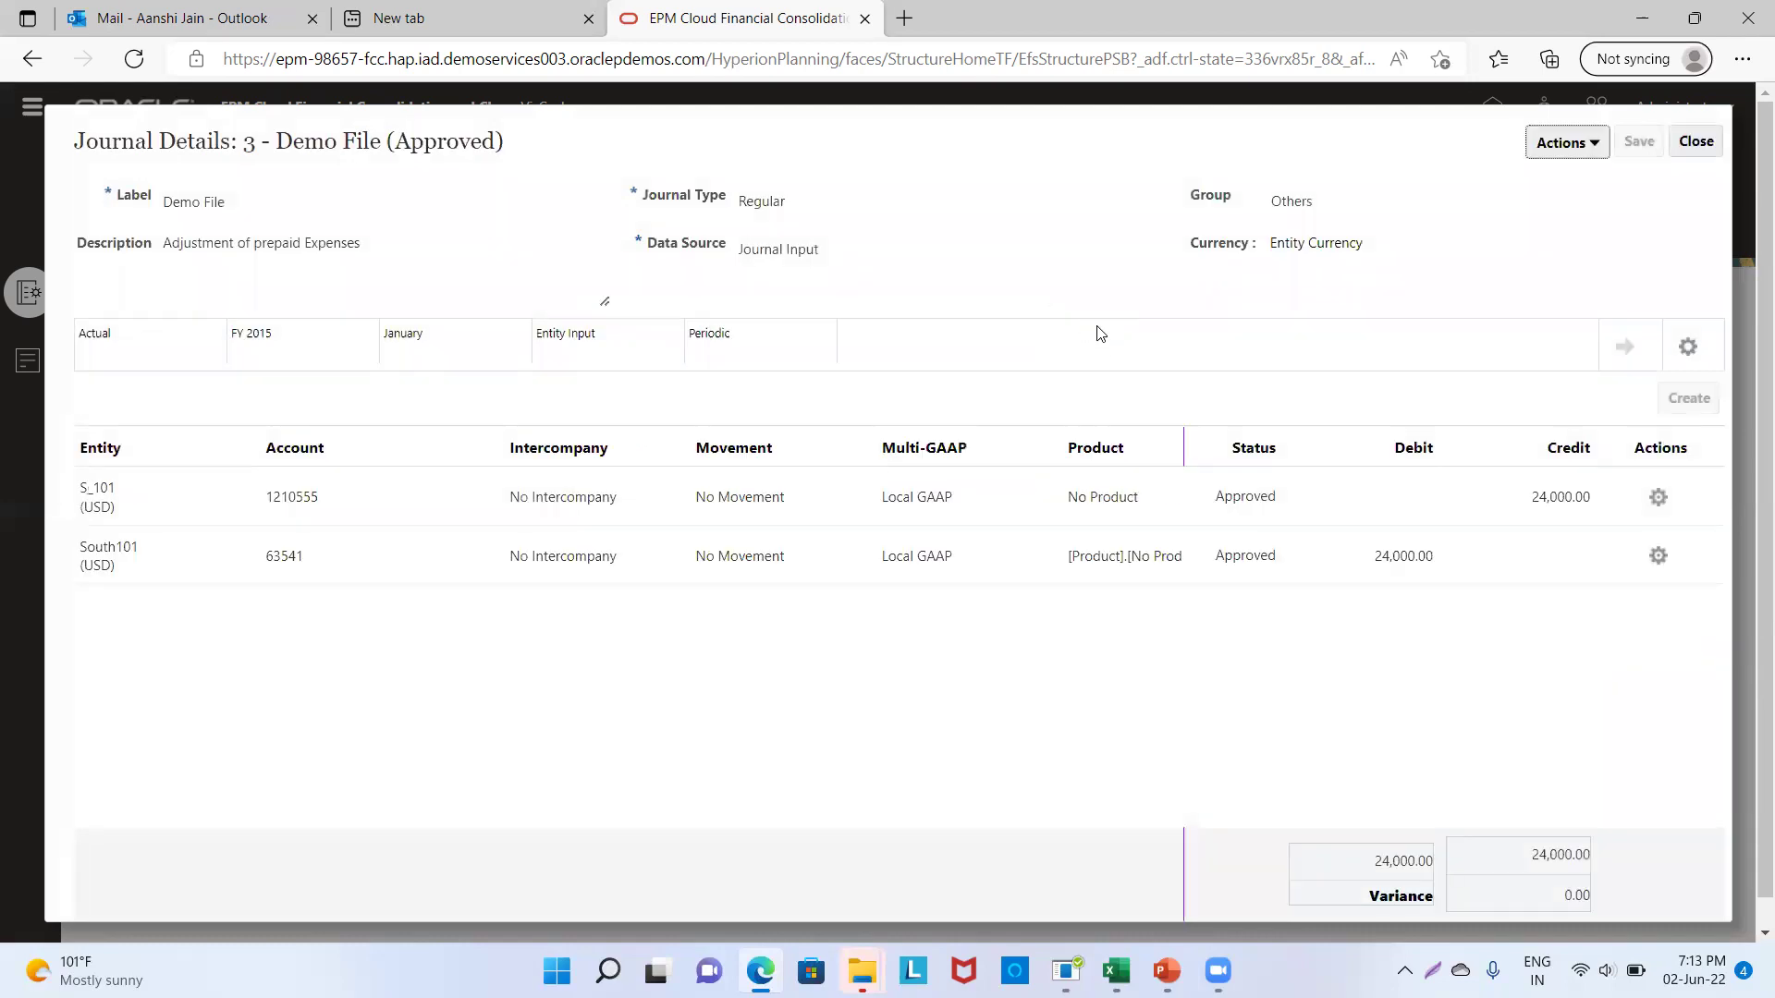
Step: Post the approved Demo File journal with the comment "Please Post our entry"
{"action": "left_click", "coordinate": [1601, 140]}
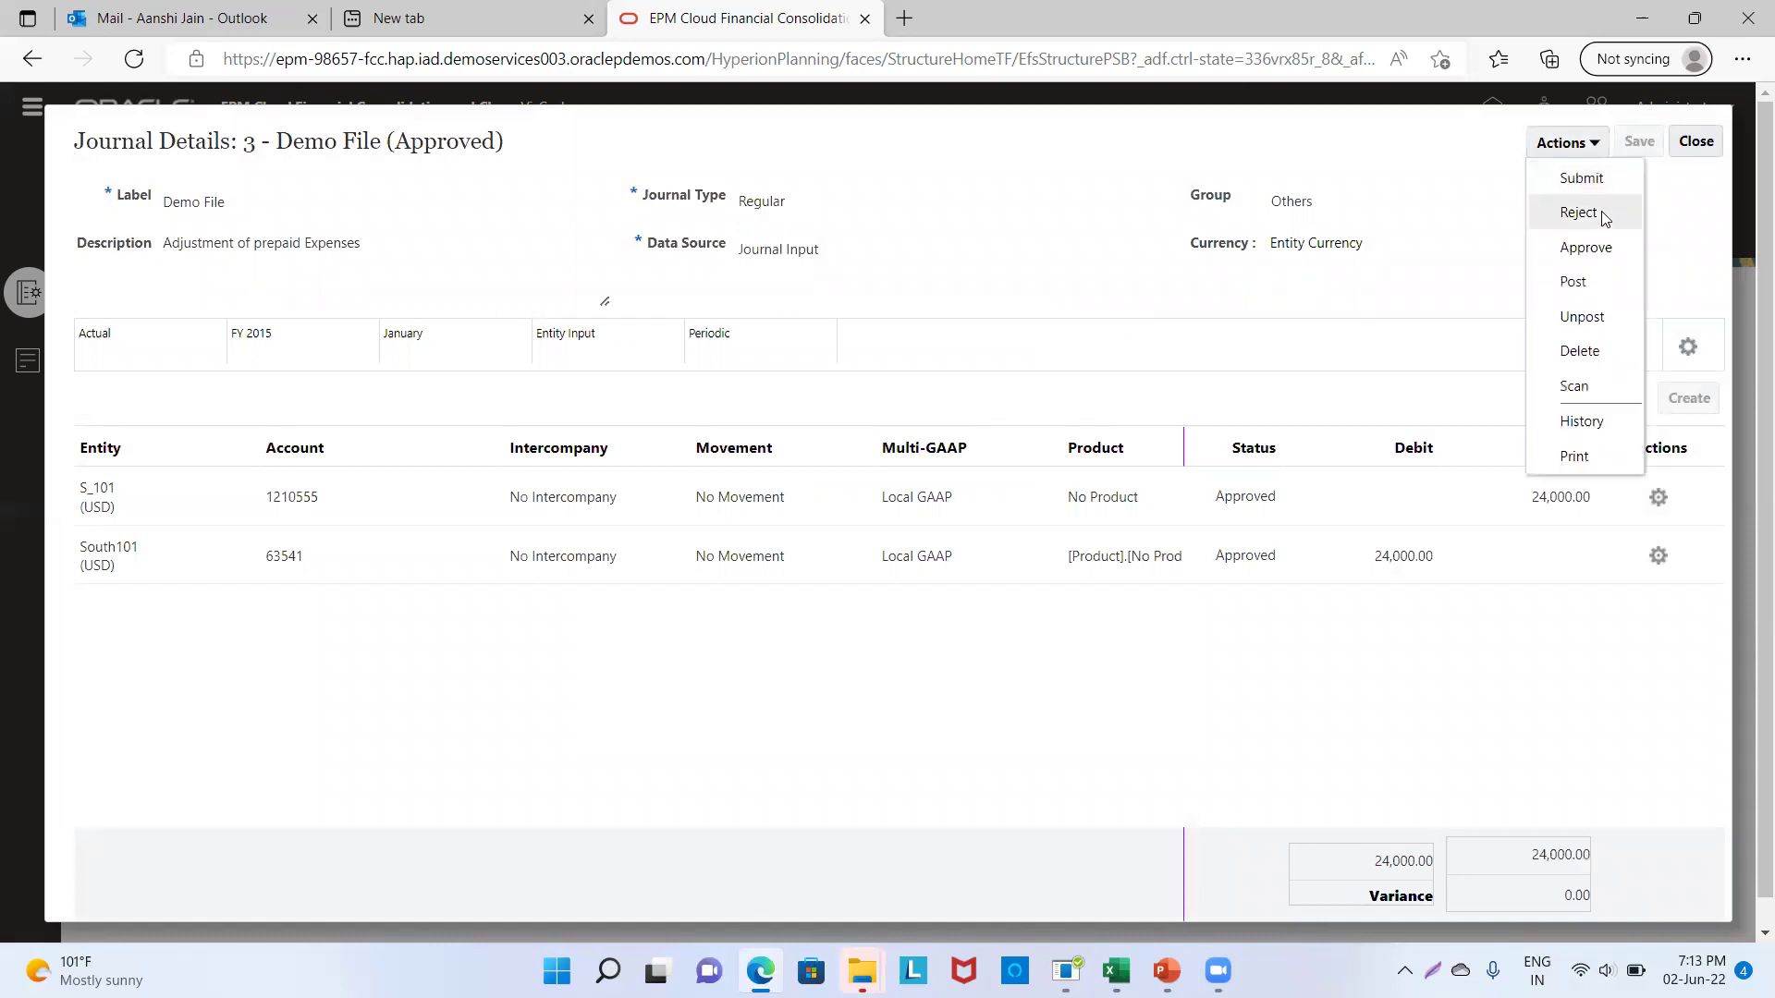
{"action": "left_click", "coordinate": [1601, 280]}
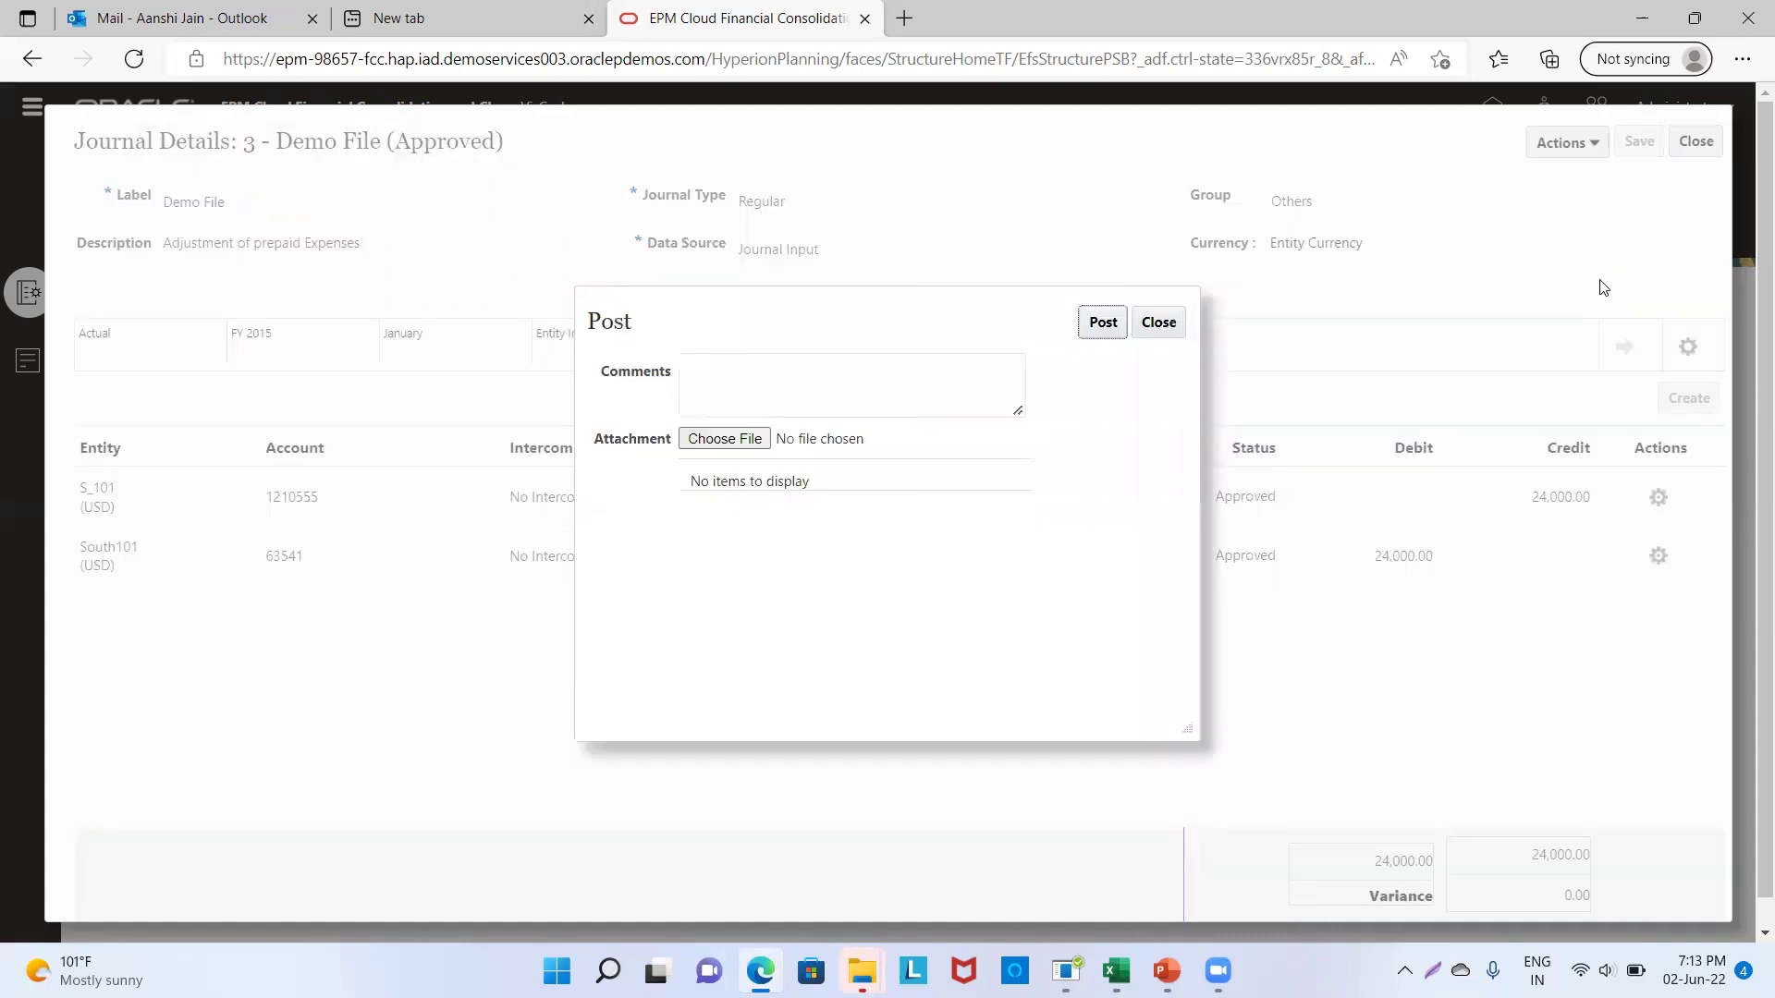
{"action": "left_click", "coordinate": [888, 373]}
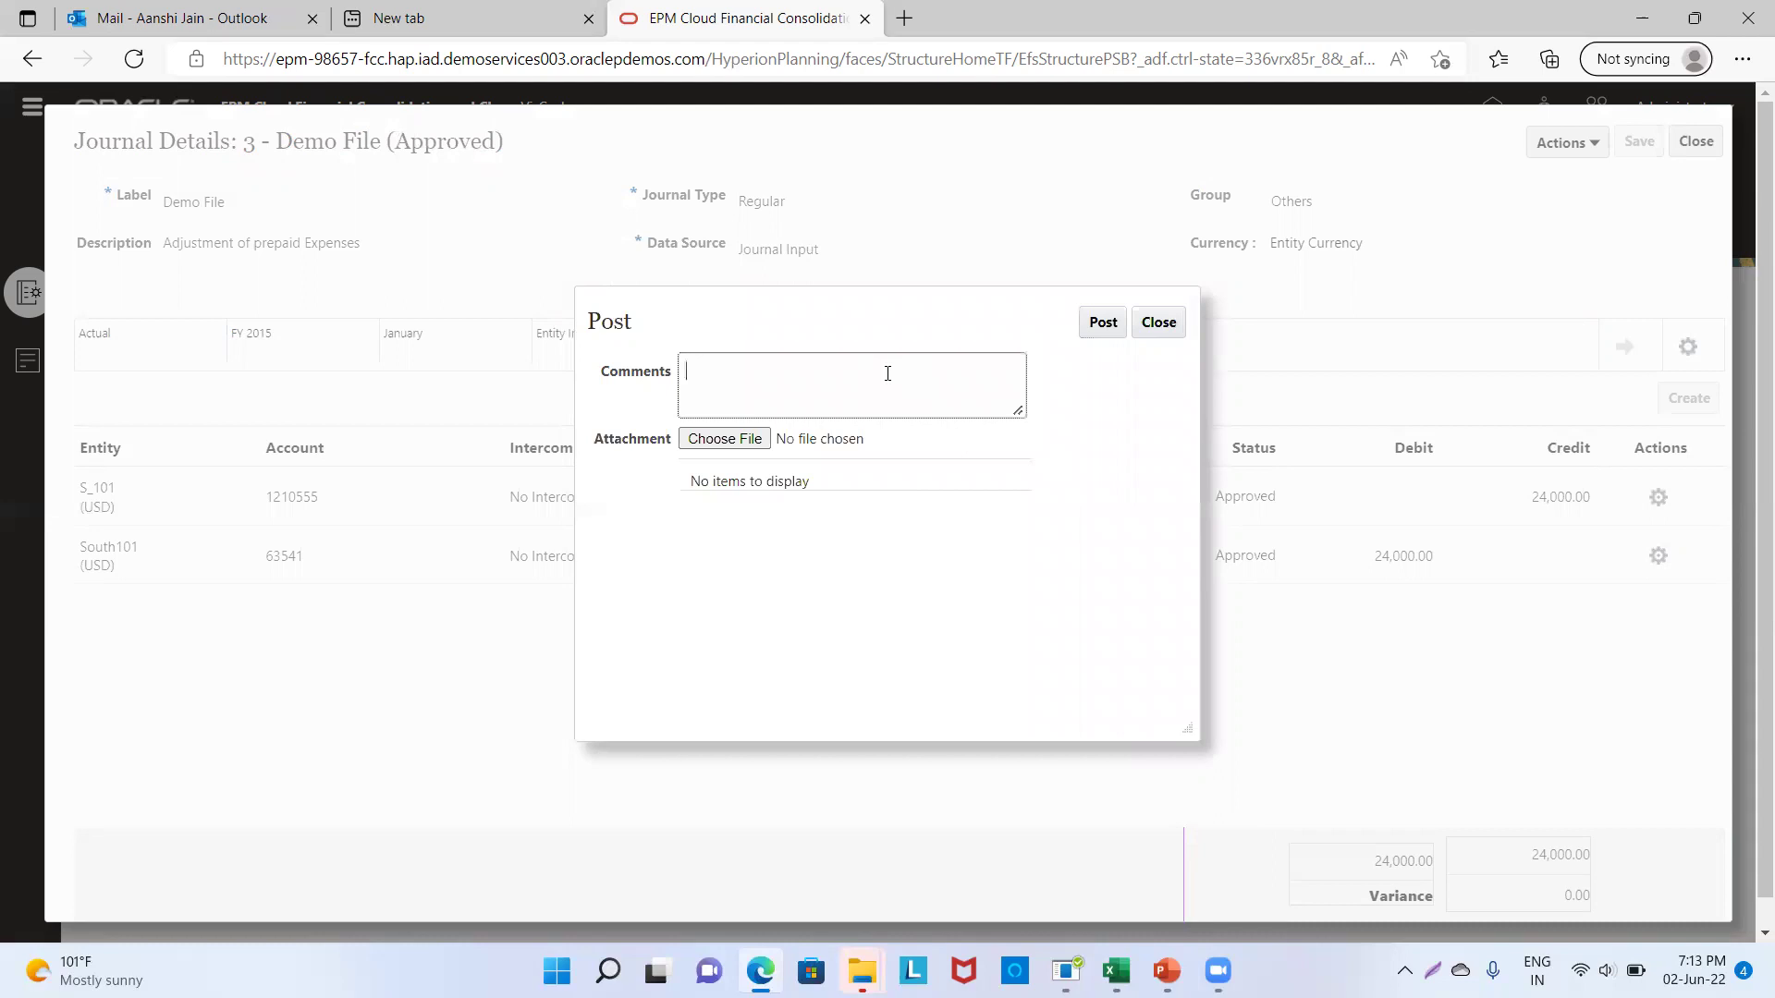
{"action": "type", "text": "Please Posat"}
{"action": "key", "text": "BackSpace"}
{"action": "key", "text": "BackSpace"}
{"action": "key", "text": "BackSpace"}
{"action": "type", "text": "t our entry"}
{"action": "left_click", "coordinate": [1108, 325]}
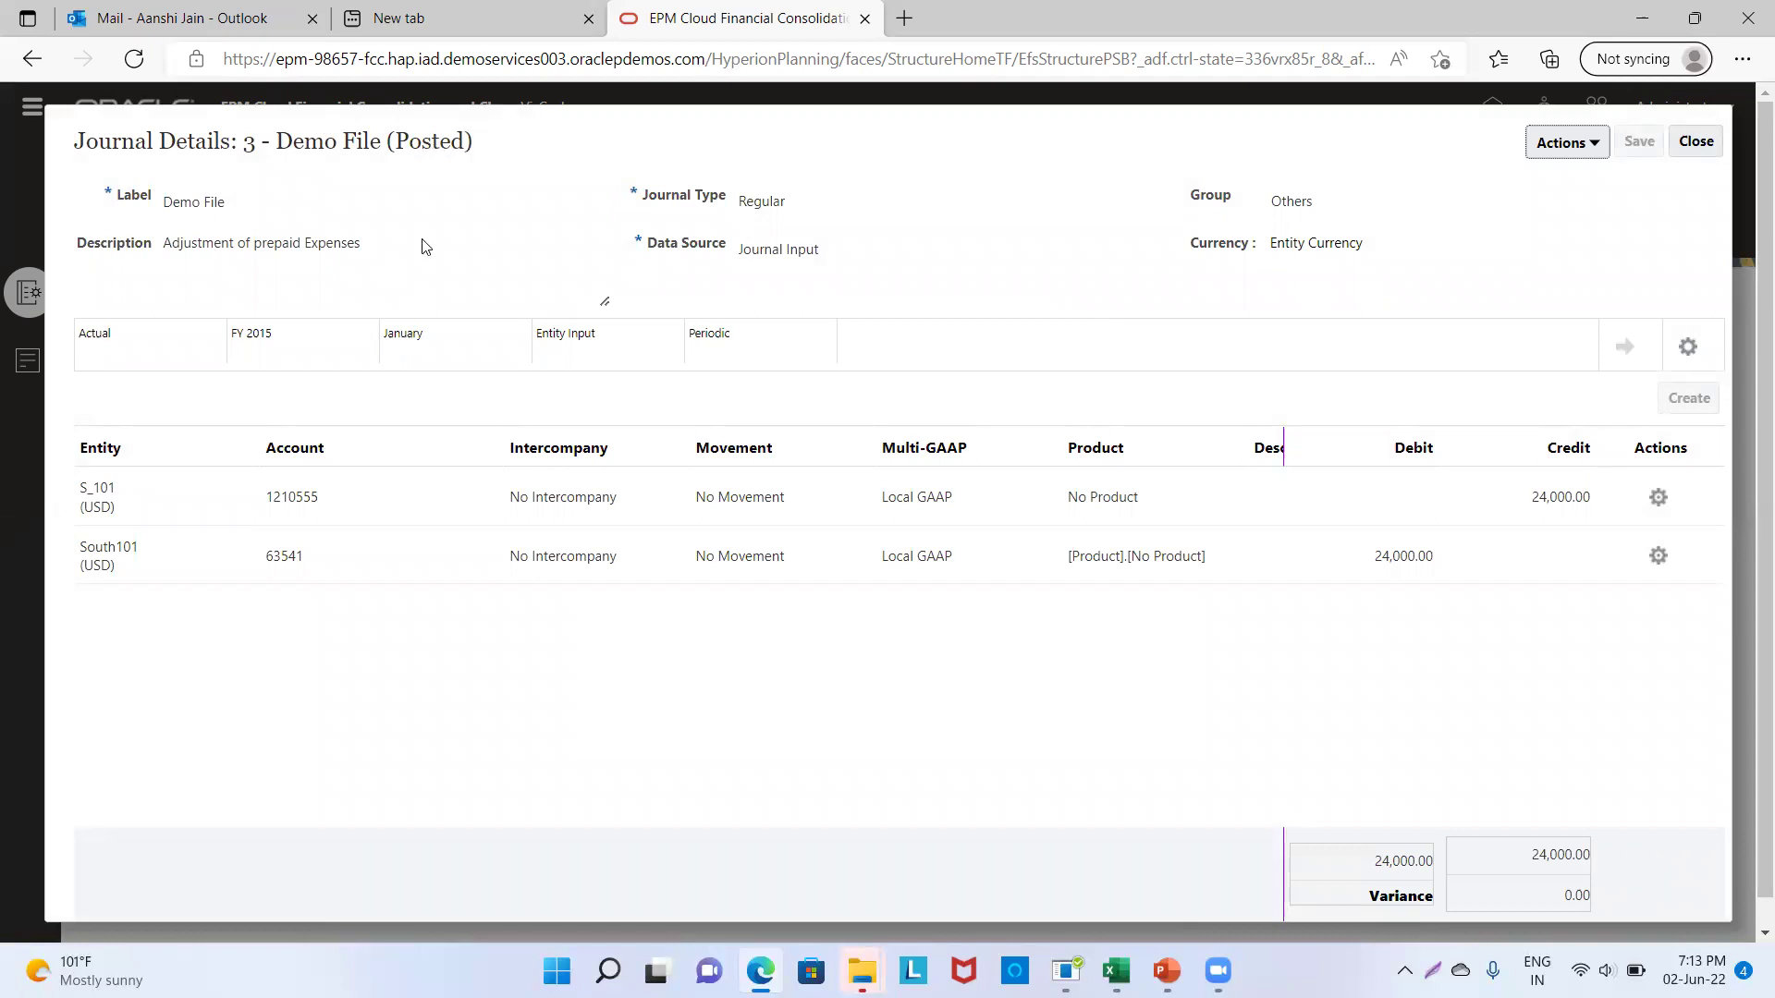
{"action": "left_click", "coordinate": [1594, 144]}
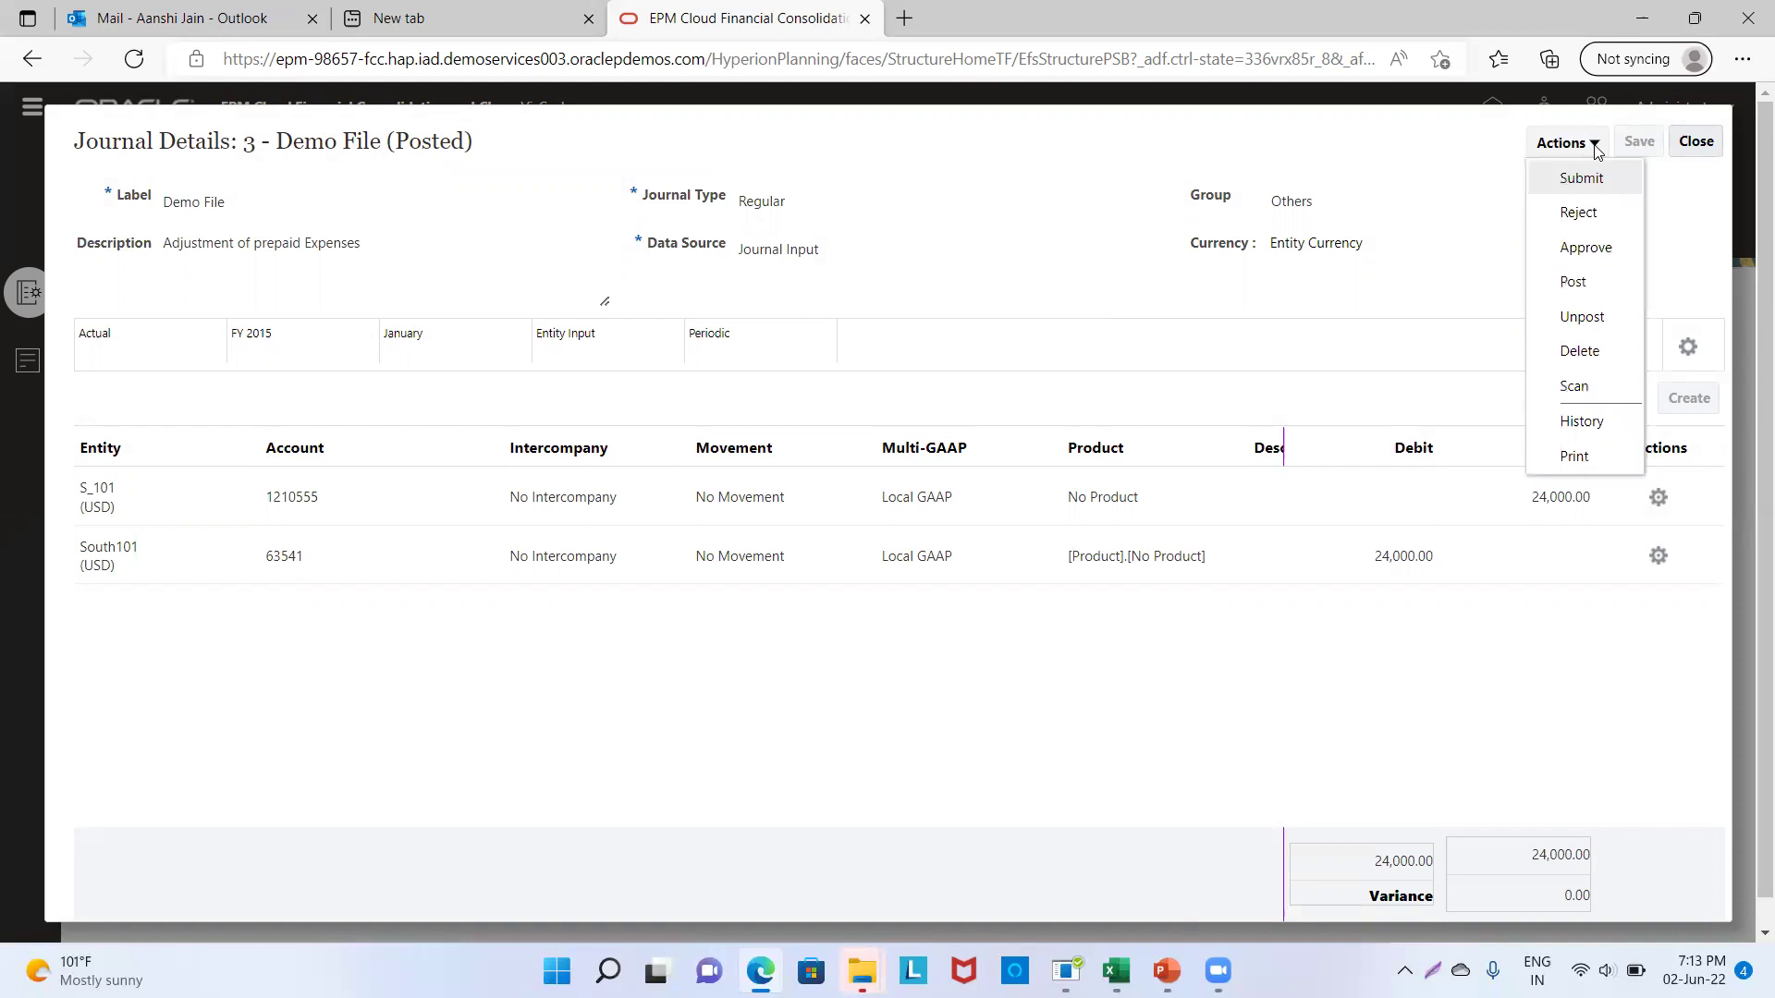
{"action": "left_click", "coordinate": [1483, 250]}
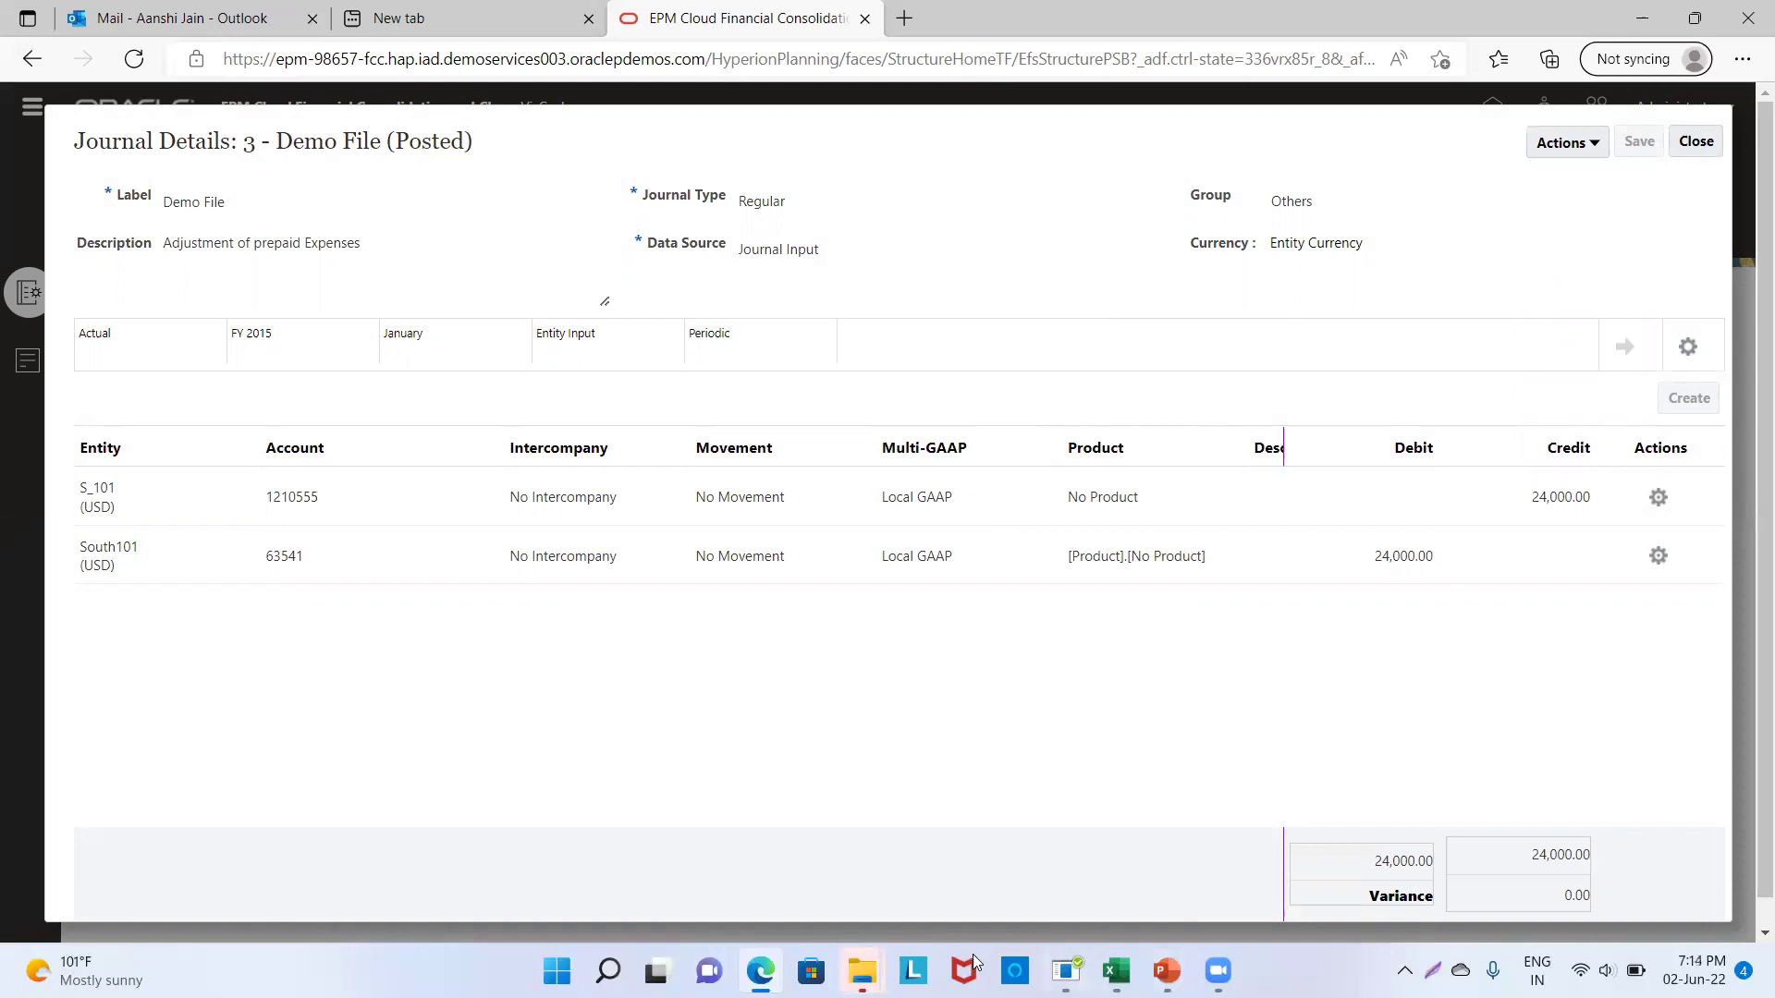
Step: Switch to the Smart View workbook in Excel that holds the FCCS ad hoc grid
{"action": "mouse_move", "coordinate": [856, 966]}
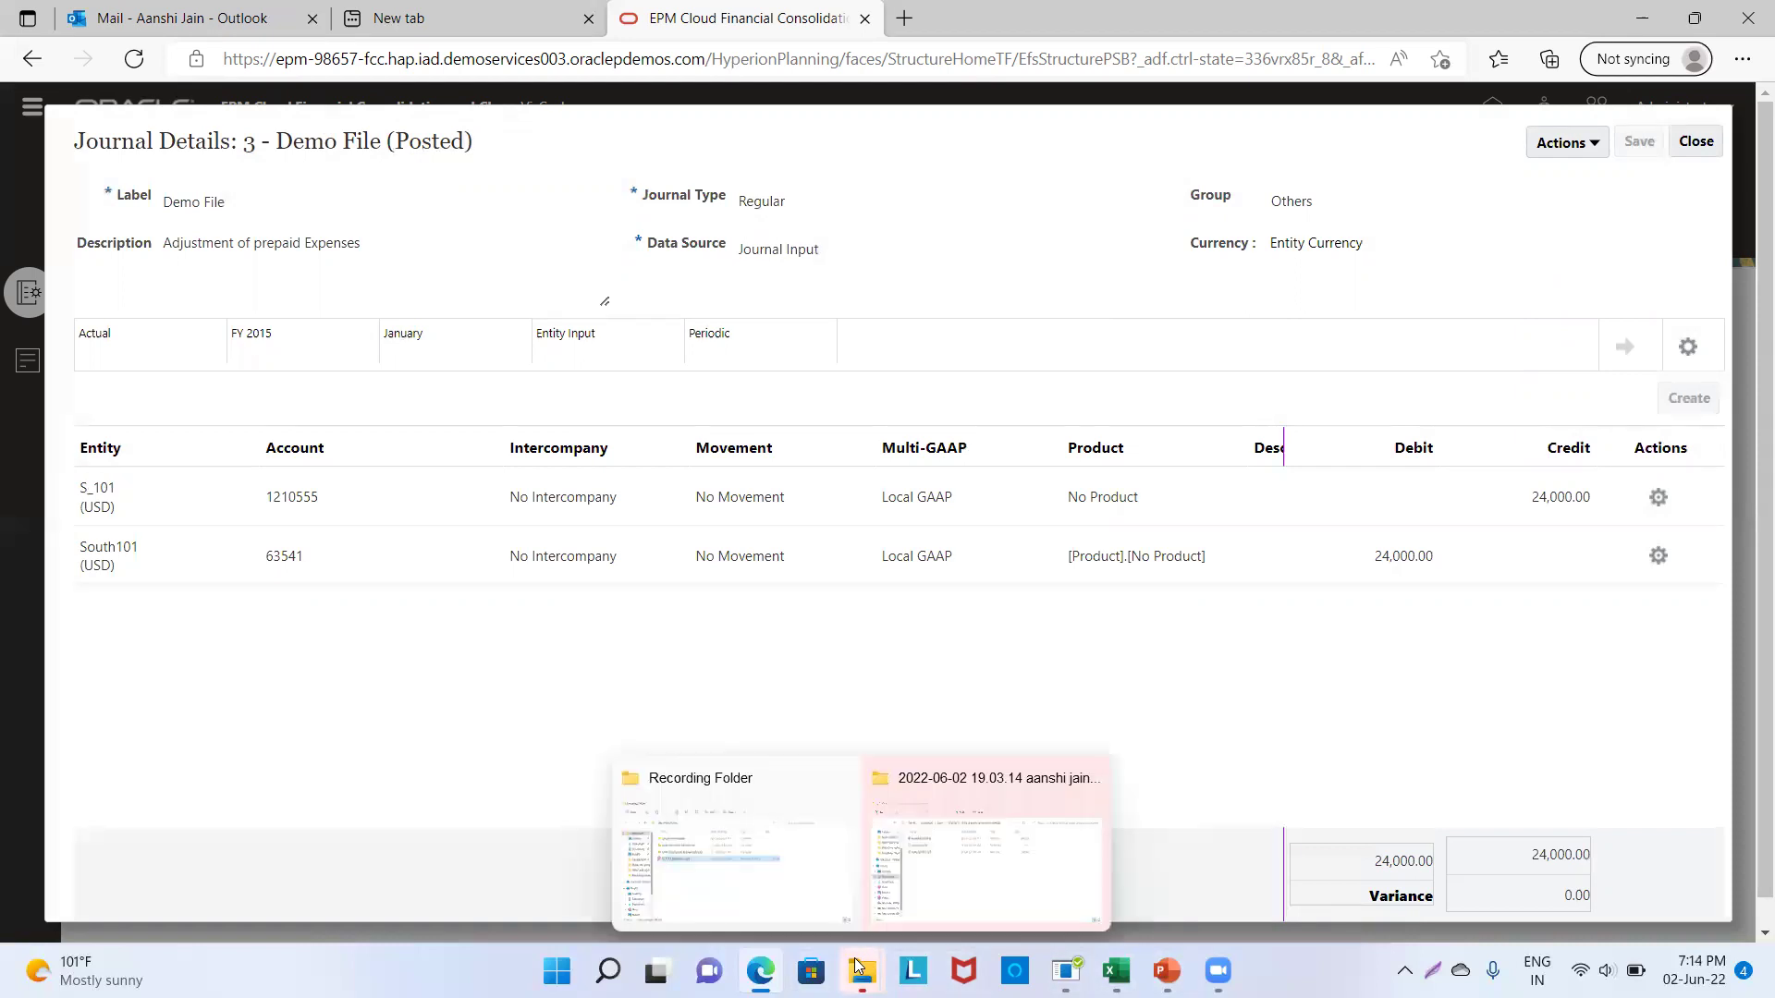
{"action": "left_click", "coordinate": [812, 885]}
{"action": "double_click", "coordinate": [525, 243]}
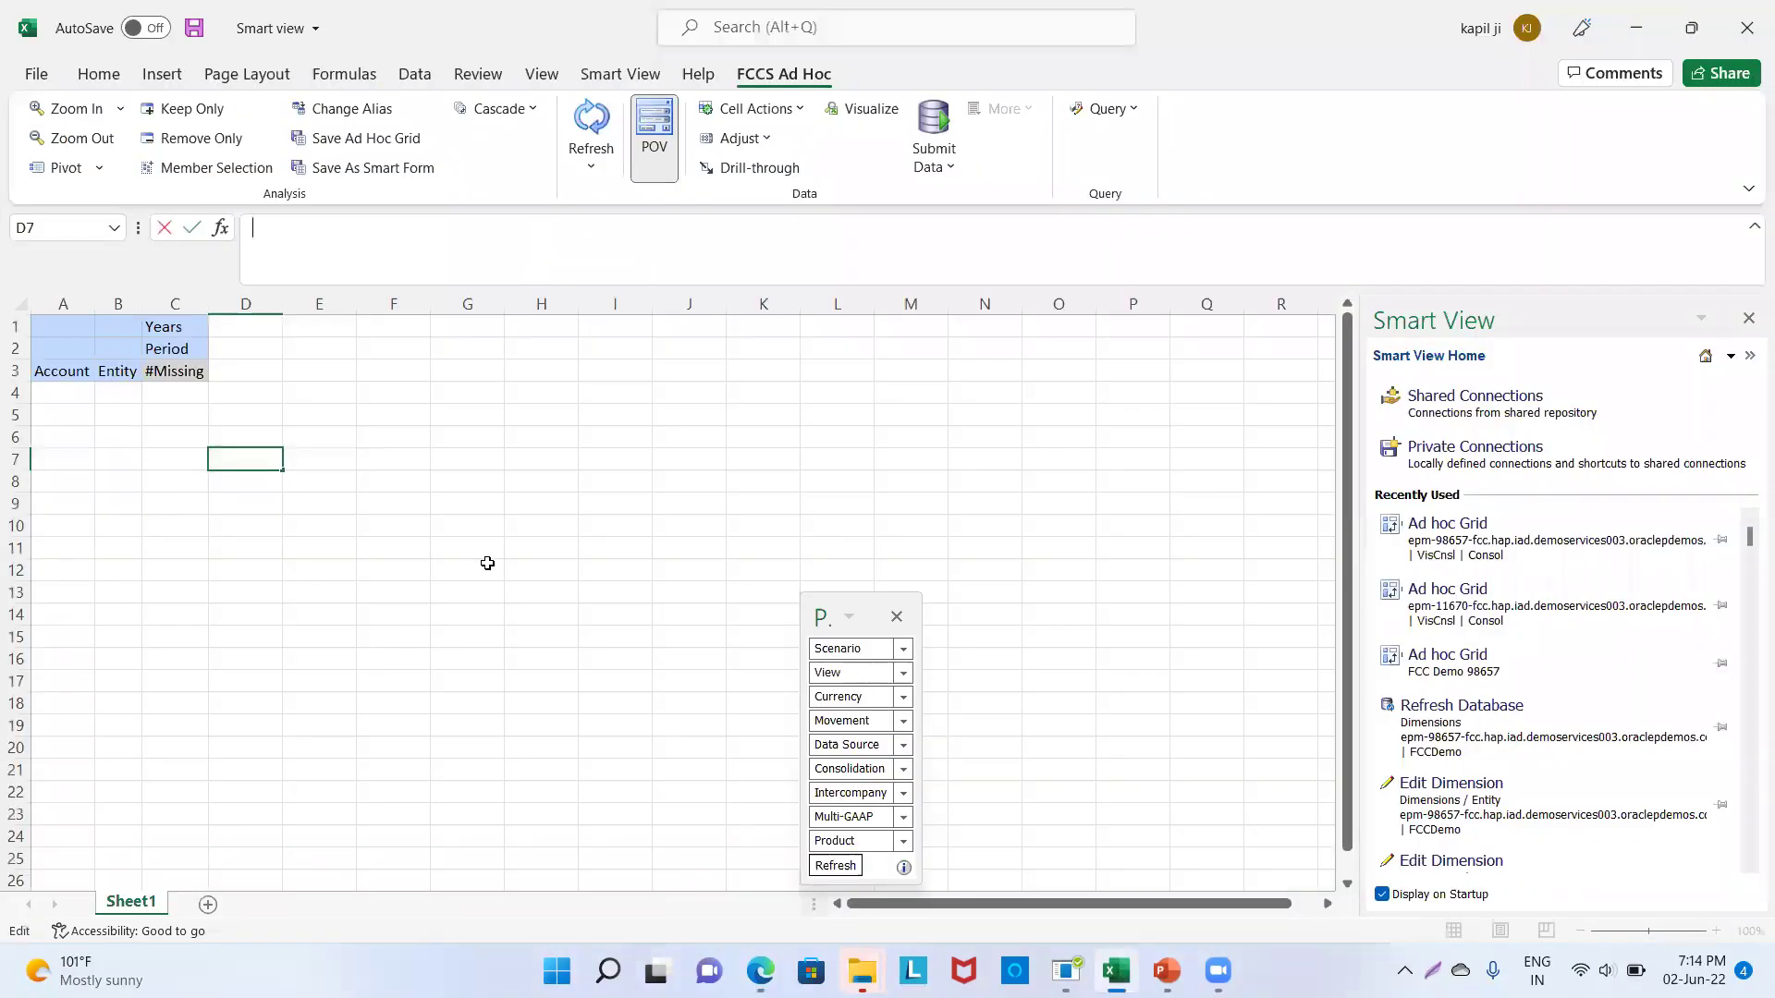
{"action": "left_click", "coordinate": [487, 563]}
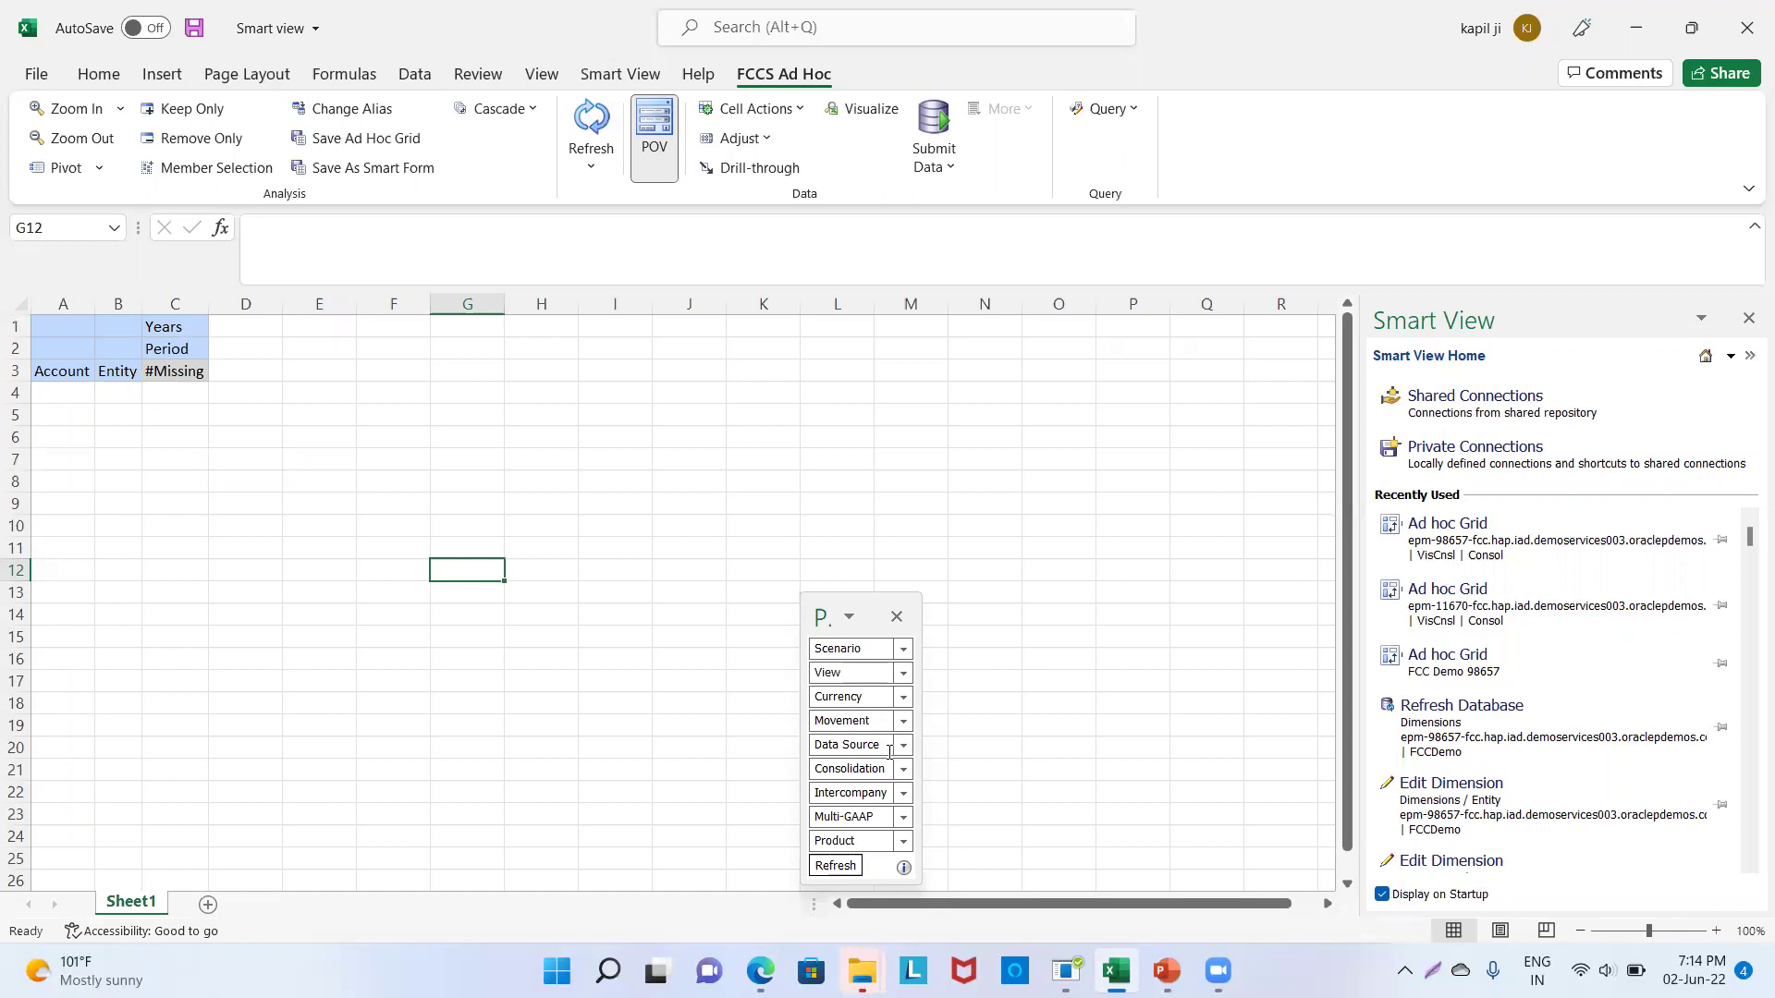
Step: Refresh the ad hoc grid and move the Data Source dimension from the POV into the column headers between Years and Period
{"action": "left_click_drag", "start_coordinate": [890, 752], "coordinate": [703, 594]}
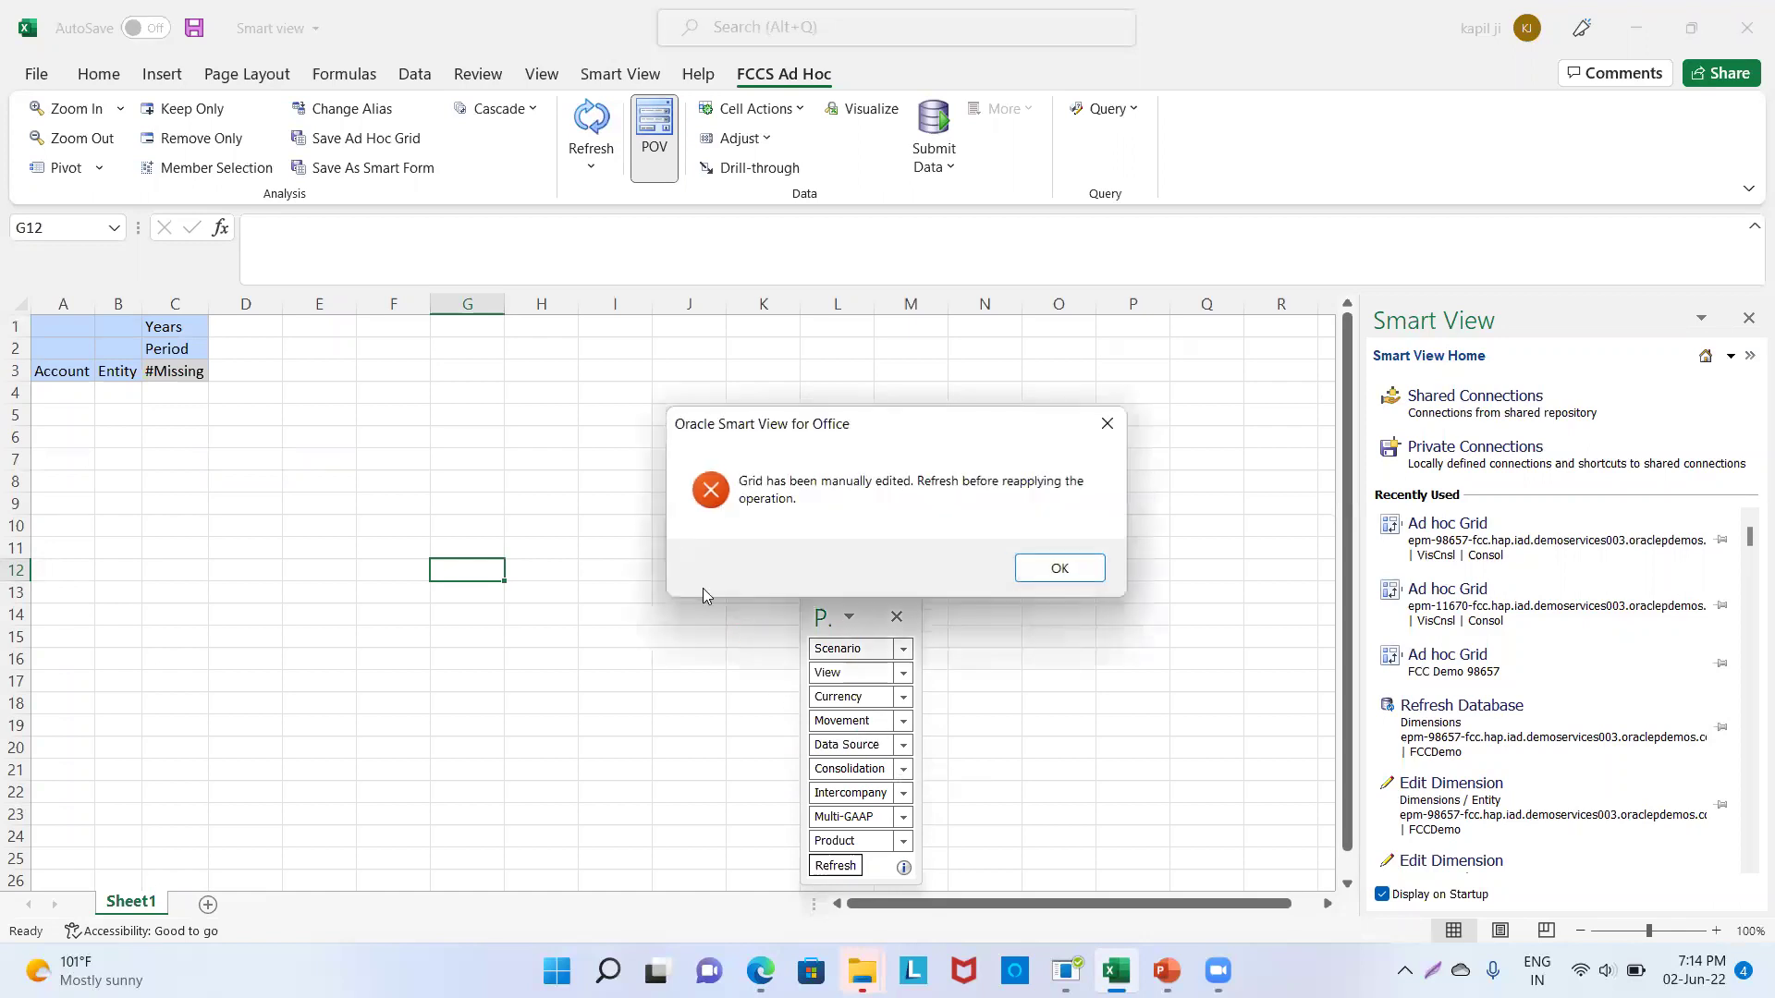
{"action": "left_click", "coordinate": [1032, 577]}
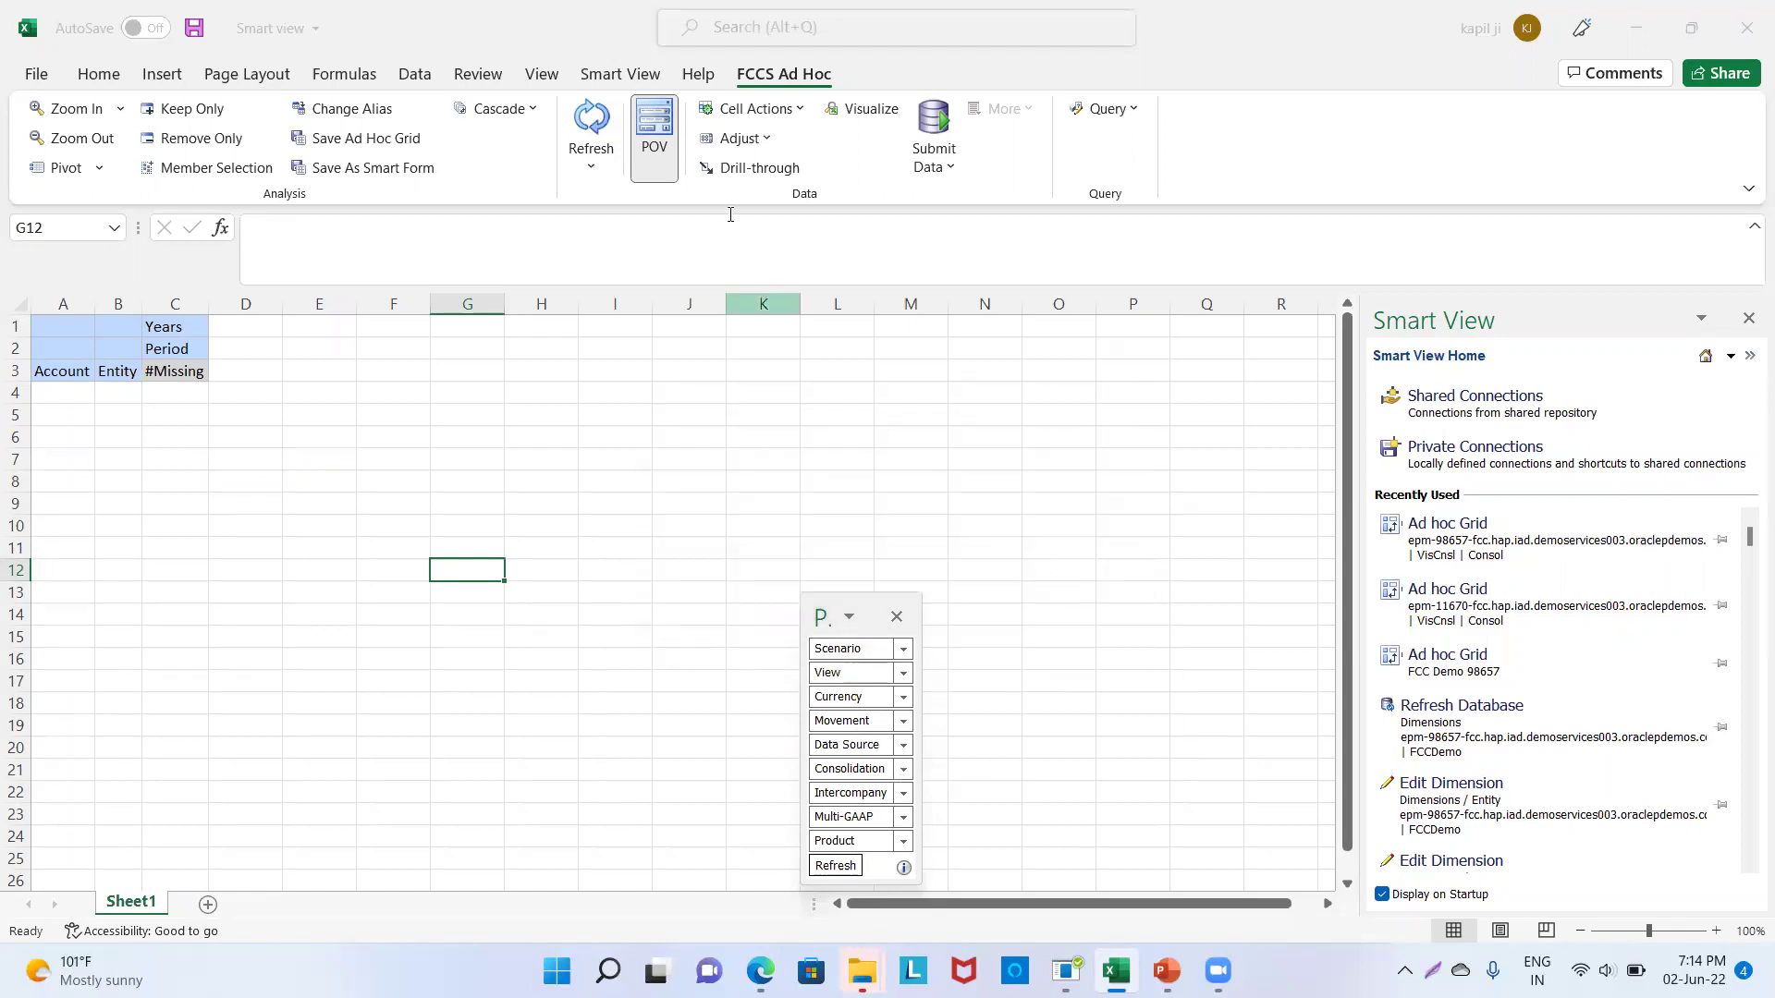
{"action": "left_click", "coordinate": [591, 129]}
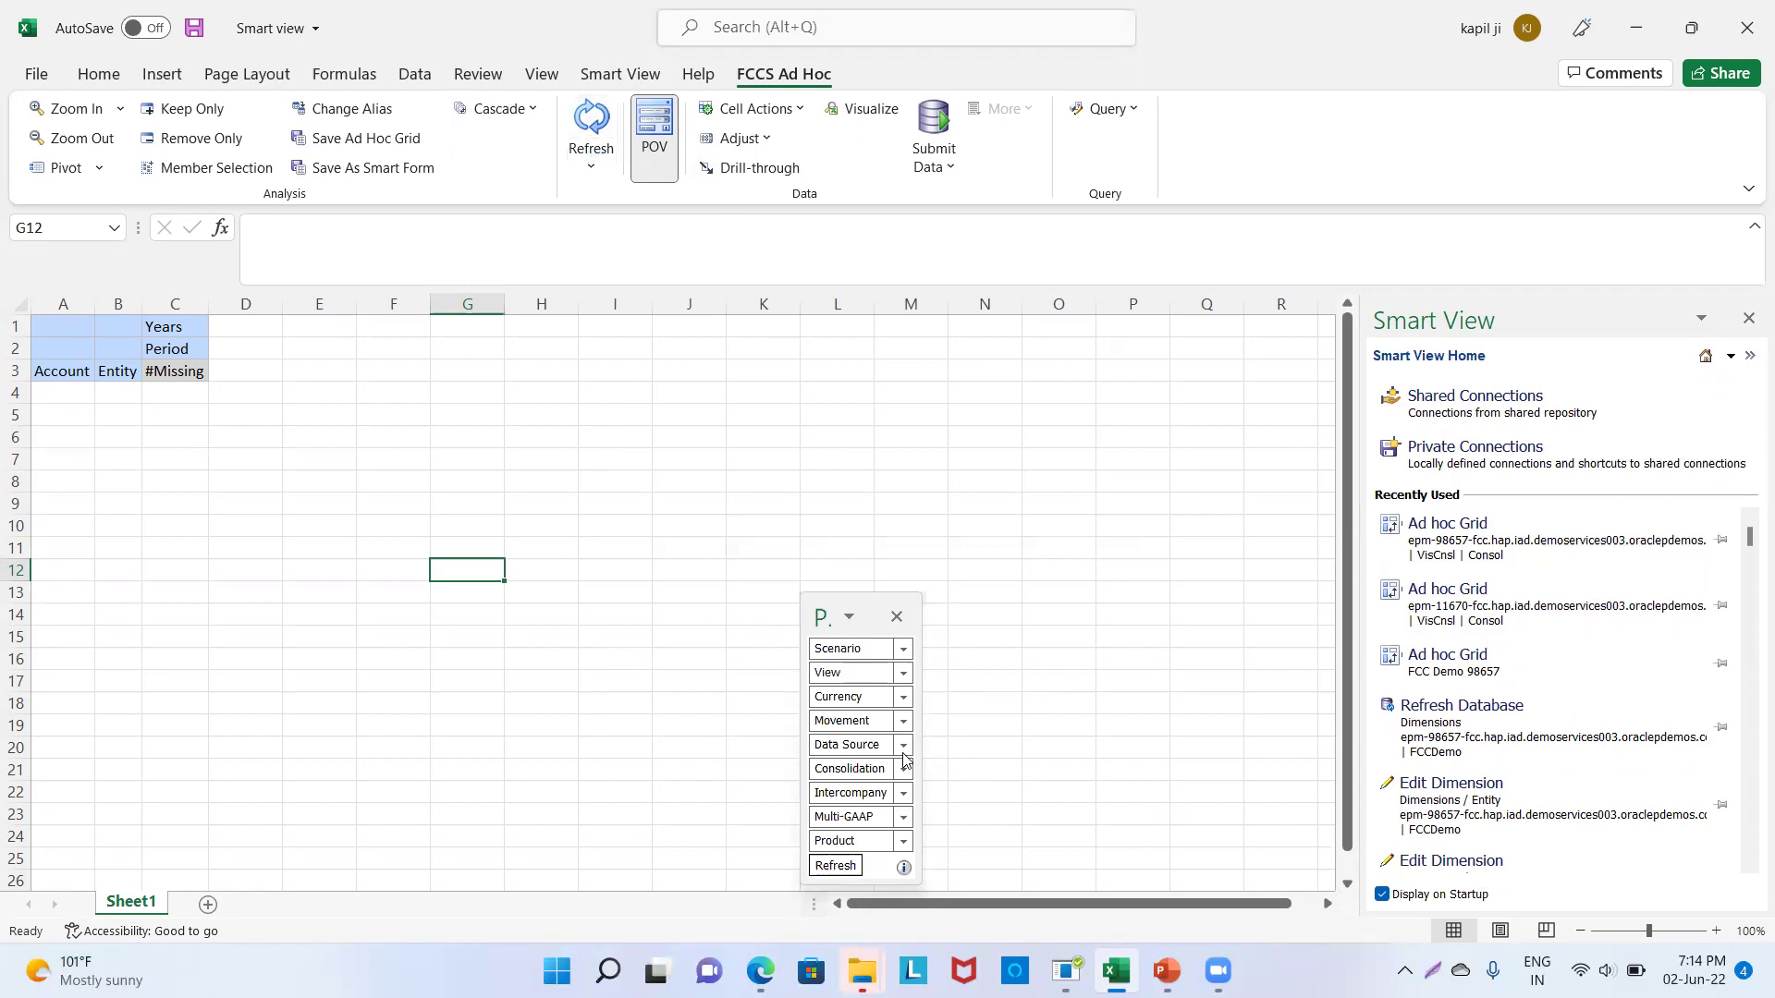
{"action": "left_click", "coordinate": [889, 751]}
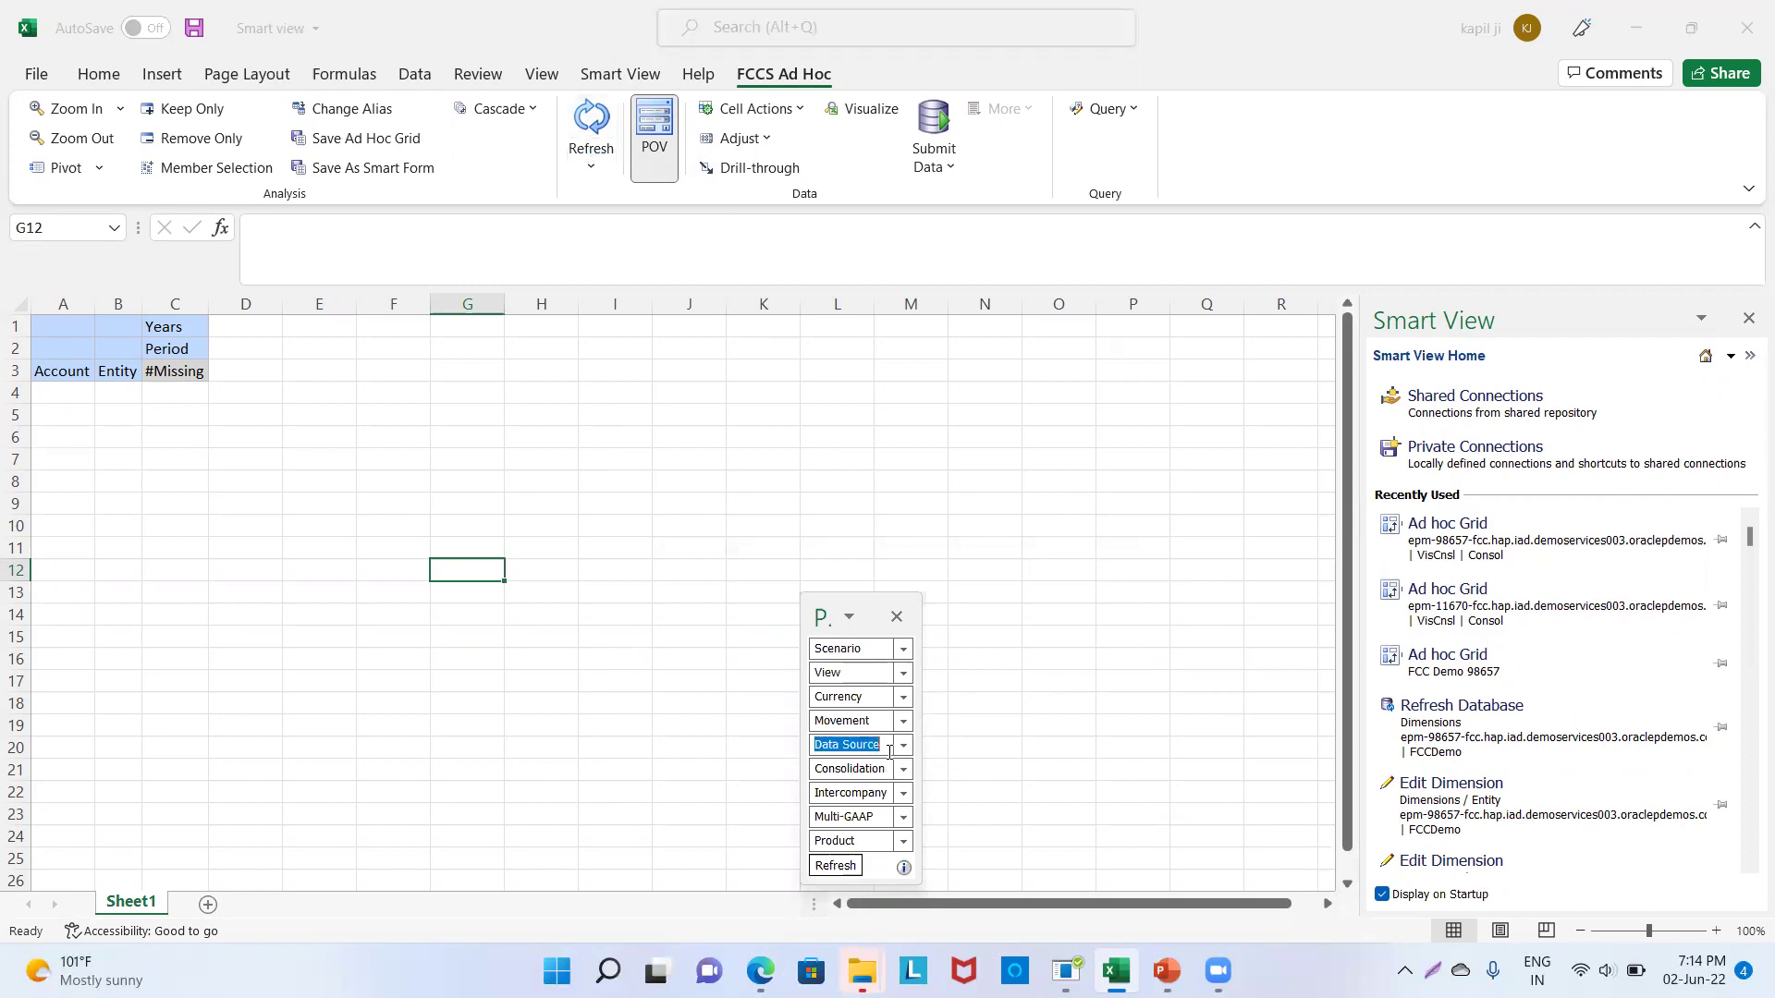
{"action": "left_click", "coordinate": [1010, 746]}
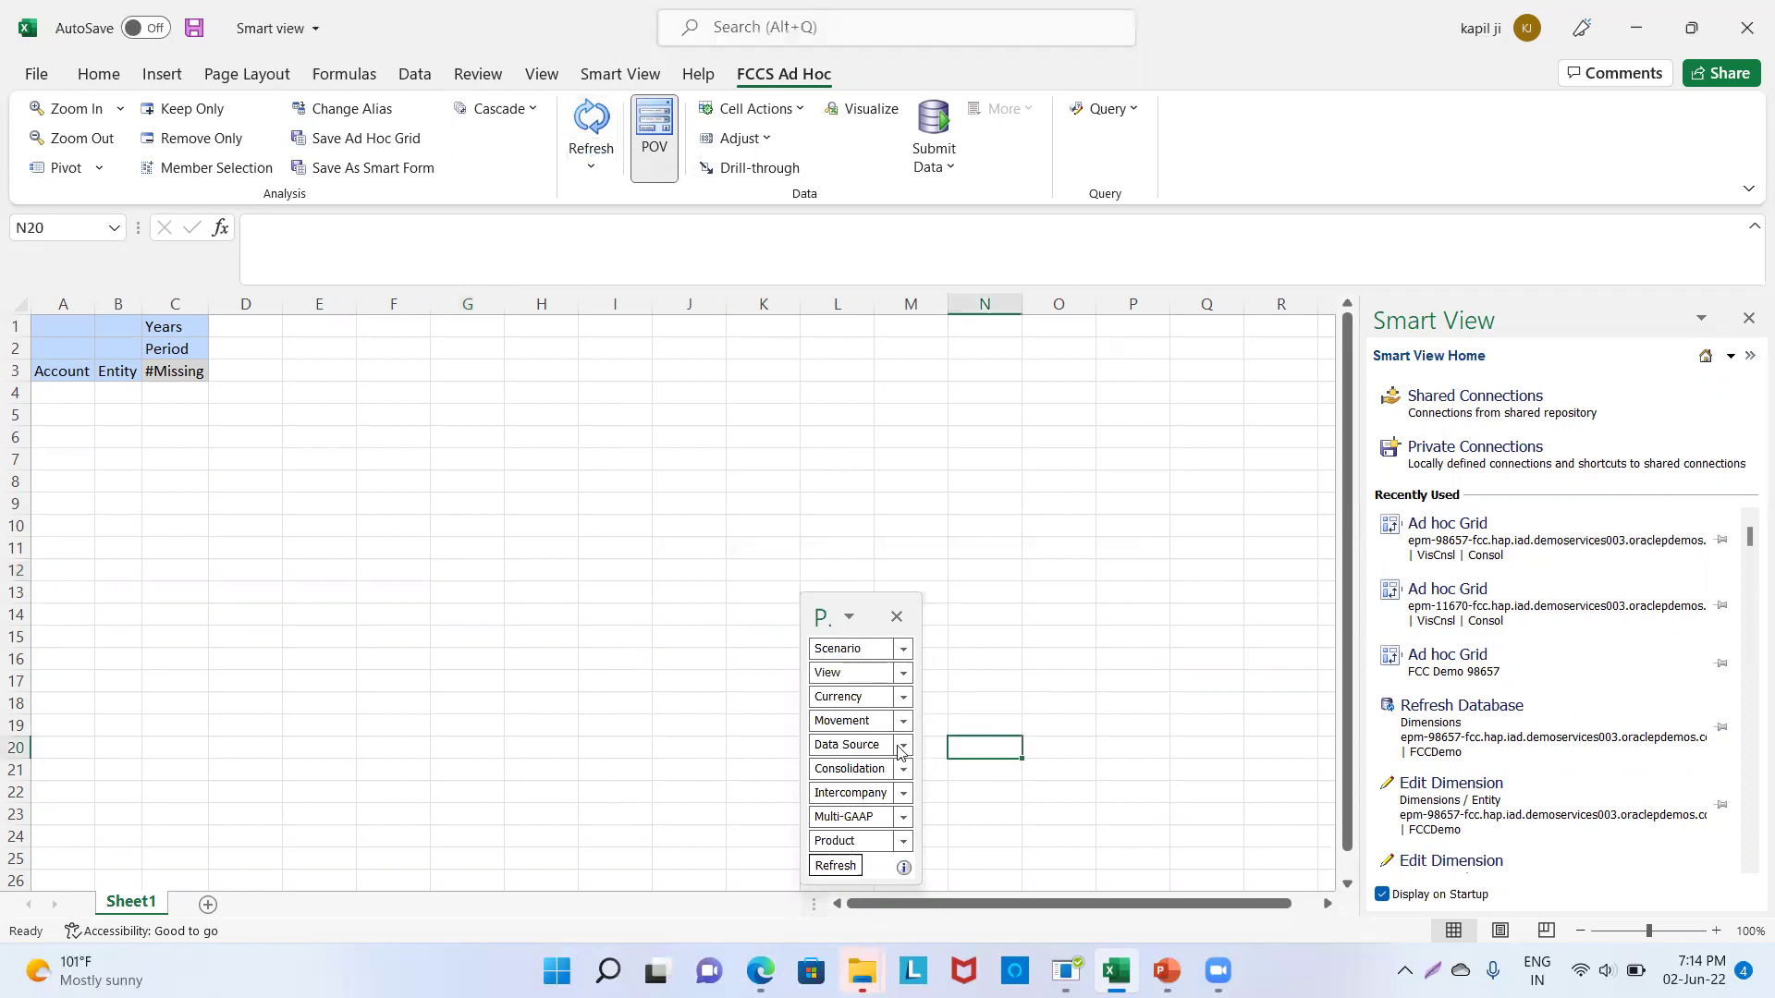
{"action": "left_click_drag", "start_coordinate": [888, 758], "coordinate": [317, 352]}
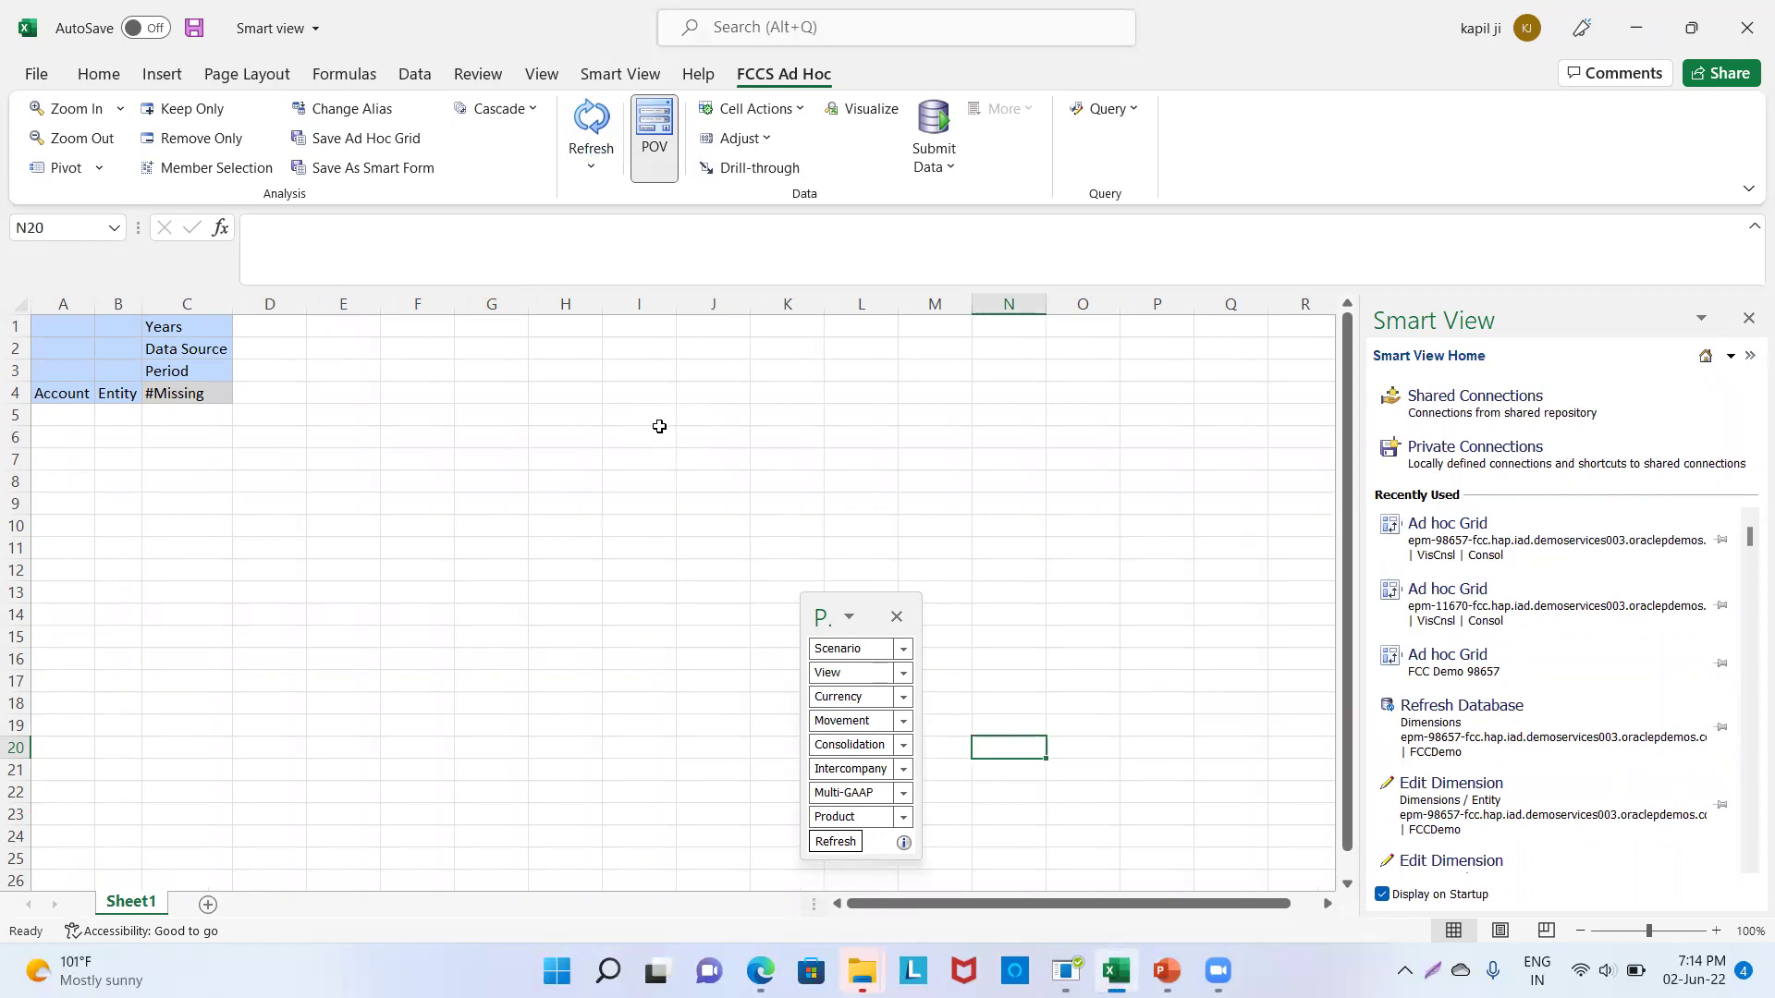
Step: Set the POV members to Actual for Scenario, Periodic for View and Entity Currency for Currency
{"action": "left_click", "coordinate": [857, 650]}
{"action": "type", "text": "Actual"}
{"action": "left_click", "coordinate": [874, 681]}
{"action": "type", "text": "P"}
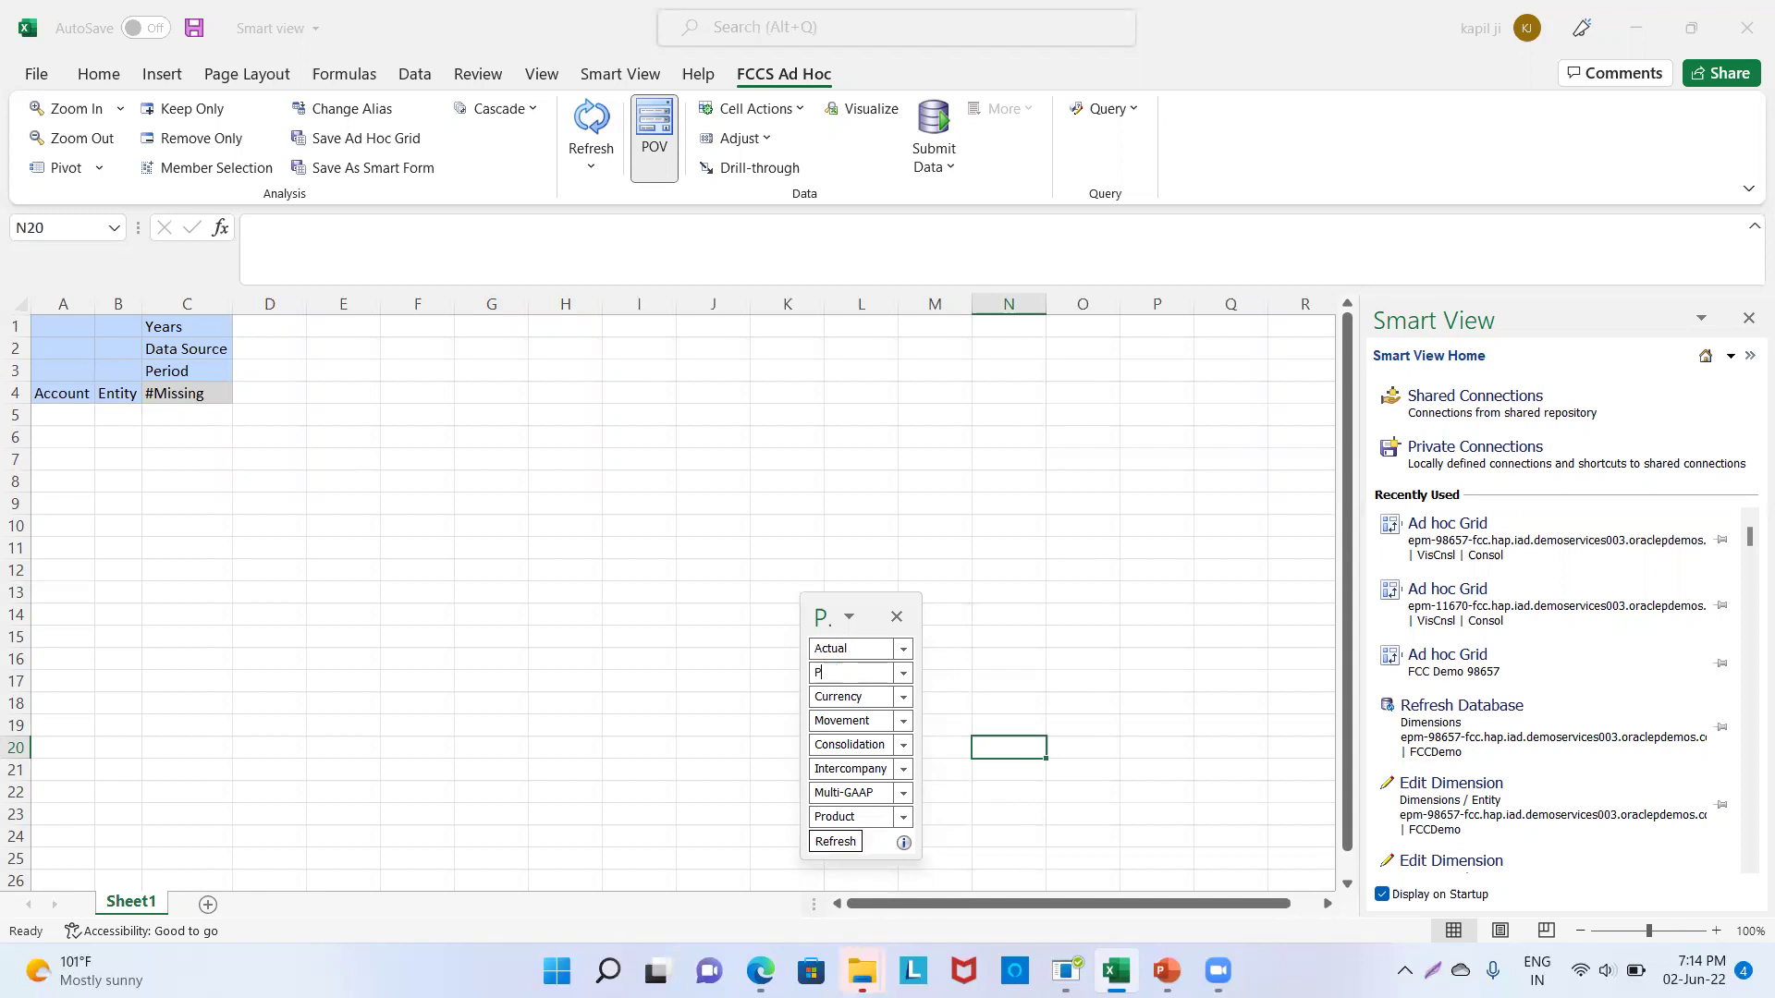
{"action": "type", "text": "eriodic"}
{"action": "key", "text": "Tab"}
{"action": "key", "text": "Home"}
{"action": "type", "text": "Entity"}
Step: Set the POV members to No Movement for Movement, Entity Input for Consolidation and No Intercompany for Intercompany
{"action": "left_click", "coordinate": [878, 722]}
{"action": "left_click", "coordinate": [882, 719]}
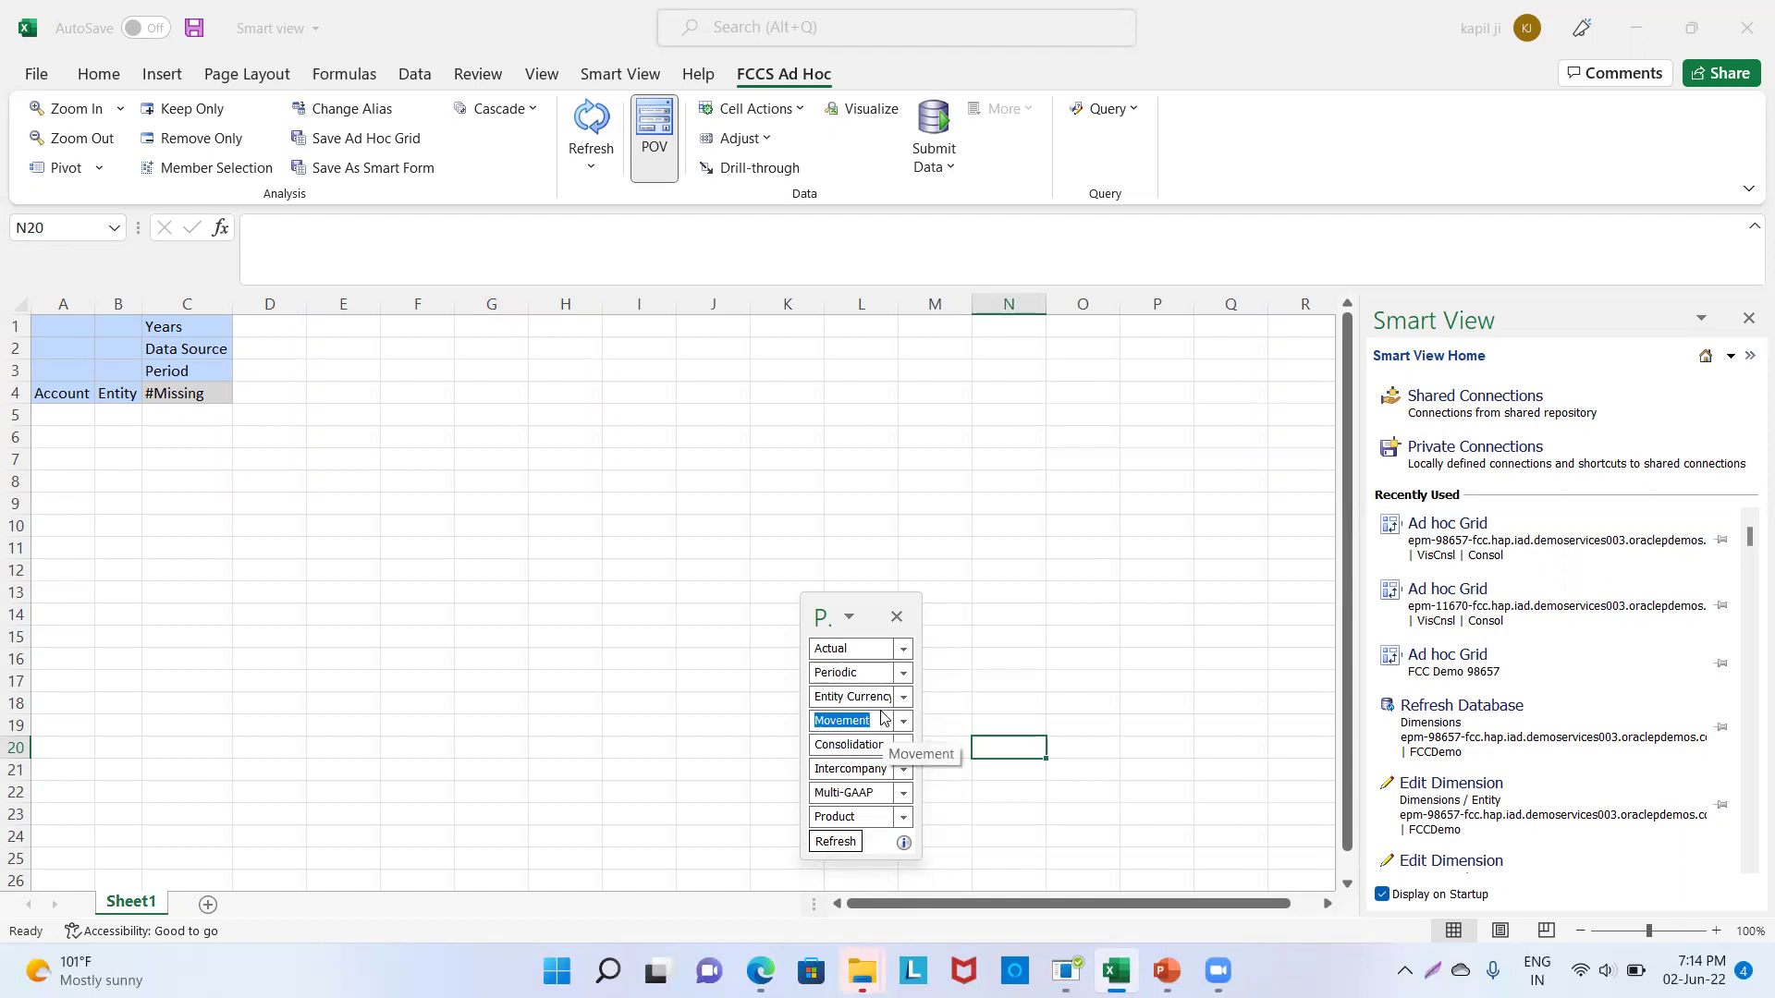
{"action": "left_click", "coordinate": [880, 721]}
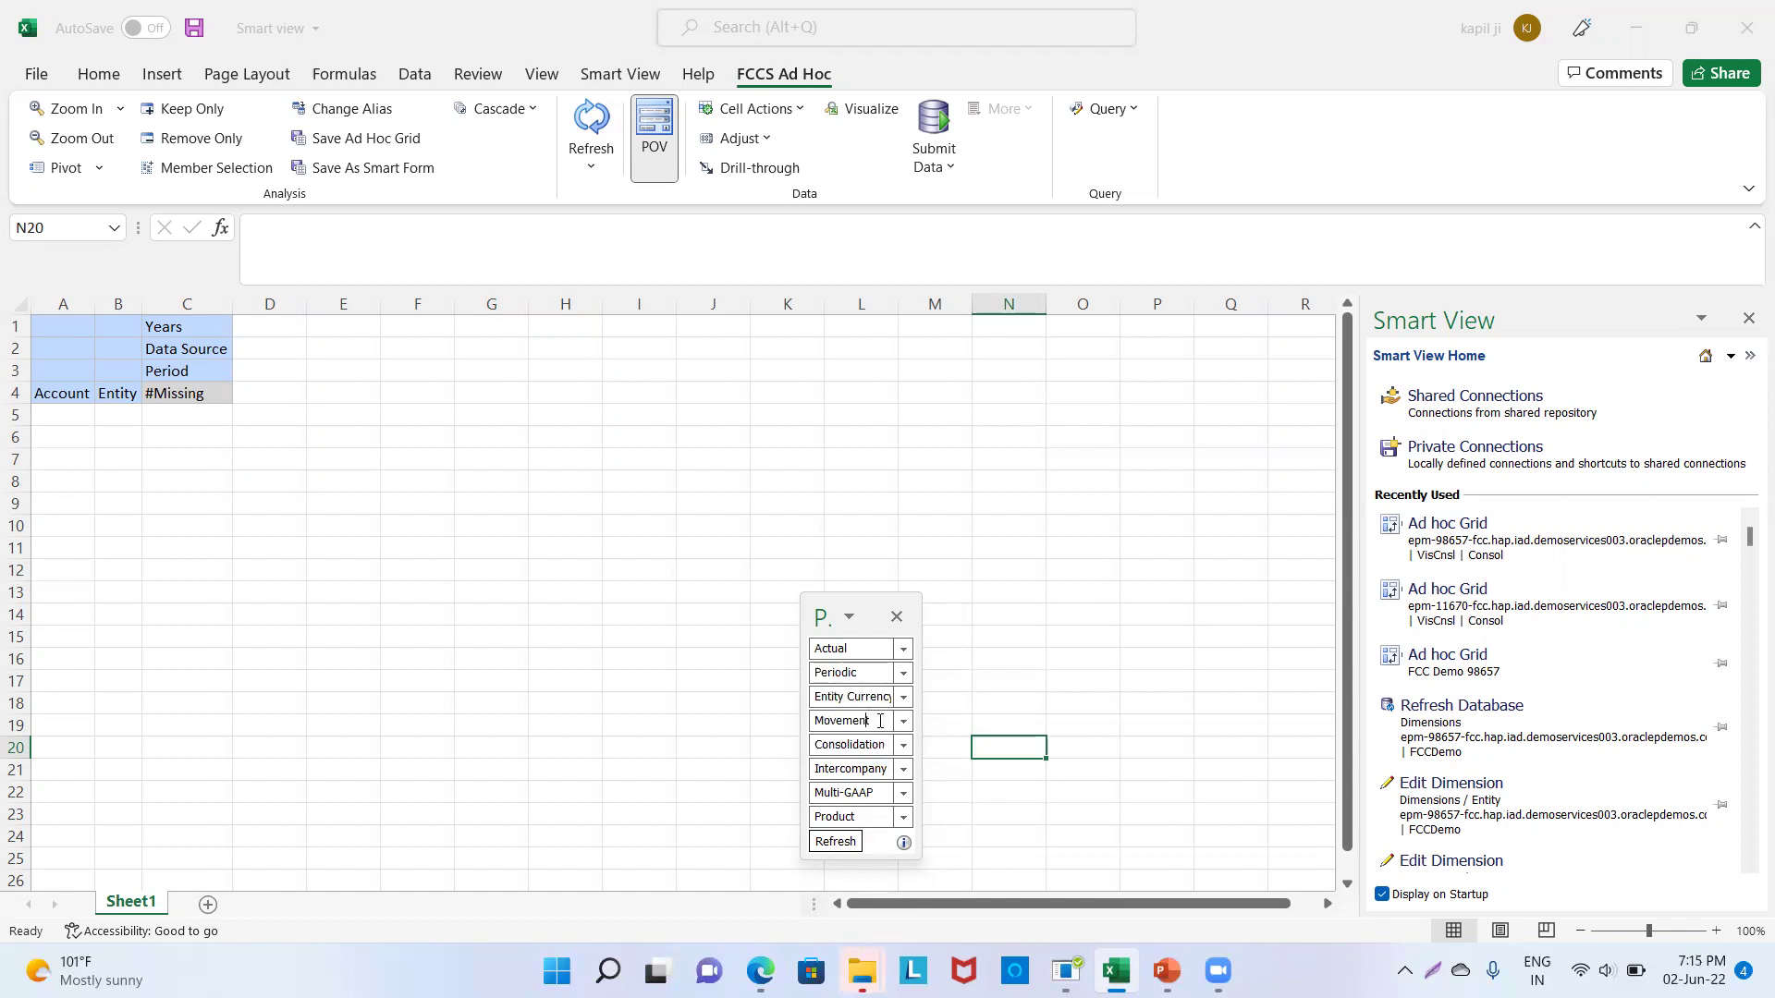
{"action": "key", "text": "Home"}
{"action": "type", "text": "No"}
{"action": "left_click", "coordinate": [886, 745]}
{"action": "key", "text": "BackSpace"}
{"action": "type", "text": "Entity Input"}
{"action": "double_click", "coordinate": [892, 773]}
{"action": "key", "text": "Left"}
{"action": "type", "text": "No"}
Step: Set the POV members to Local GAAP for Multi-GAAP and No Product for Product
{"action": "double_click", "coordinate": [873, 792]}
{"action": "key", "text": "Left"}
{"action": "key", "text": "Delete"}
{"action": "key", "text": "Delete"}
{"action": "key", "text": "Delete"}
{"action": "key", "text": "Delete"}
{"action": "key", "text": "Delete"}
{"action": "key", "text": "Delete"}
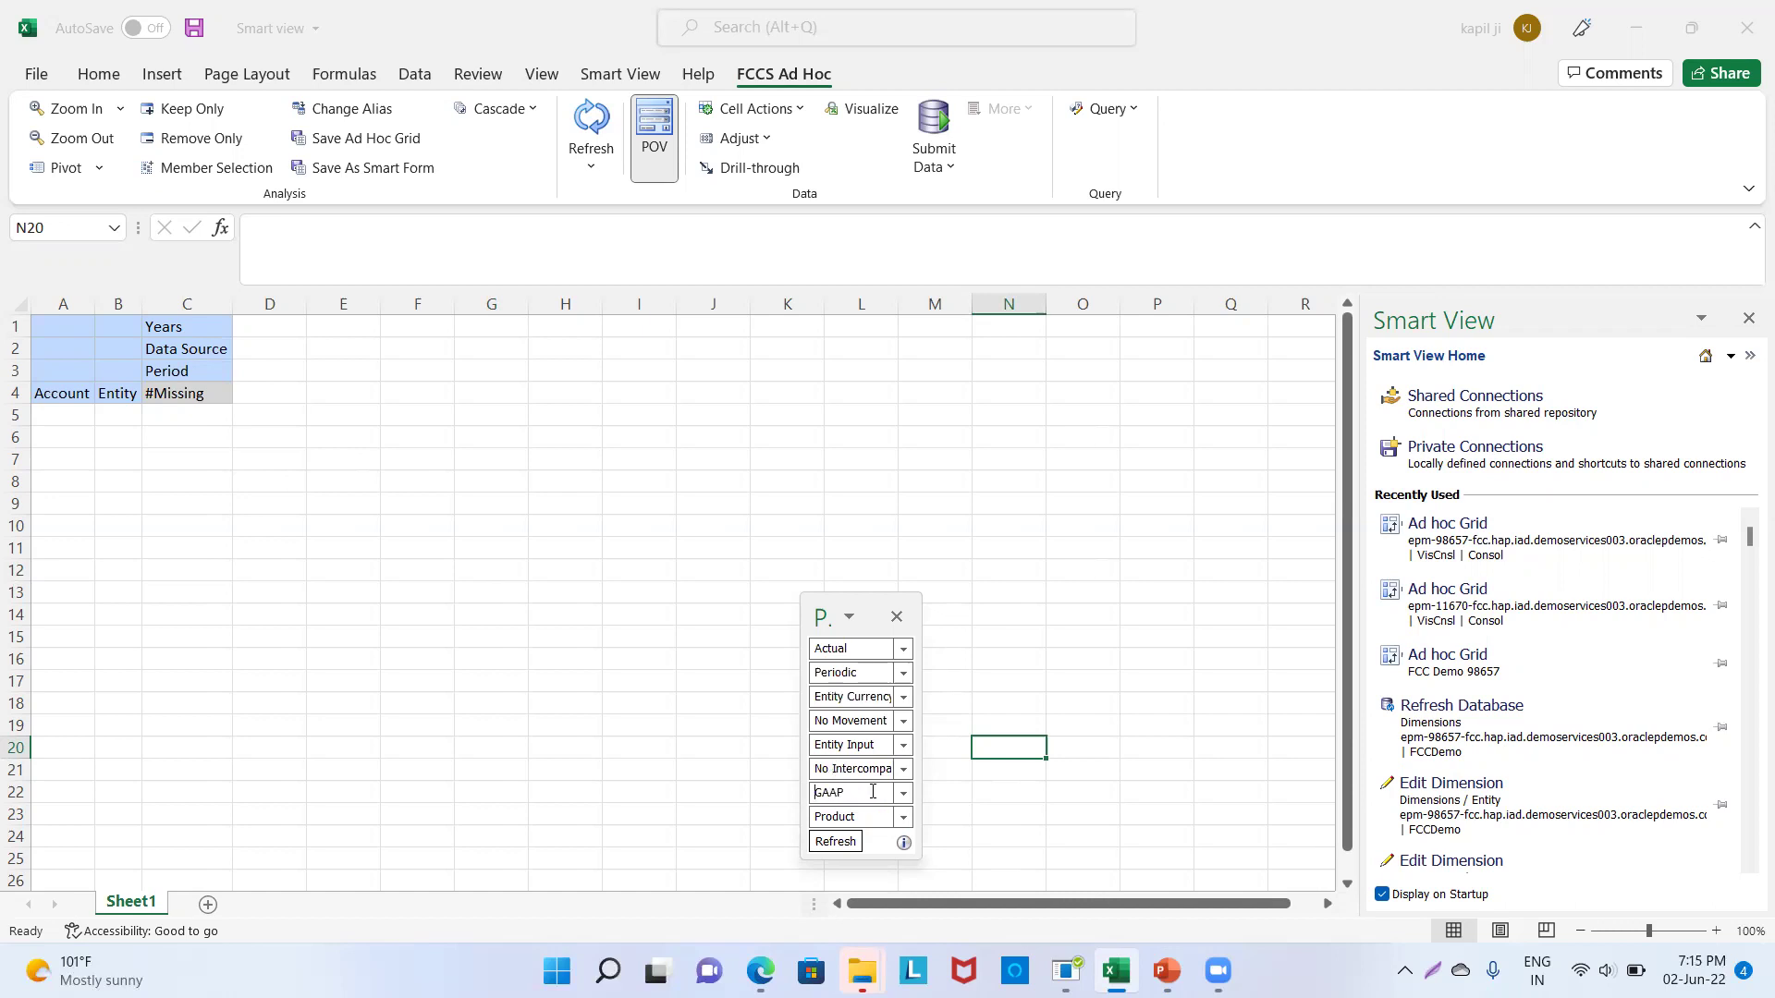
{"action": "type", "text": "Local"}
{"action": "left_click", "coordinate": [858, 815]}
{"action": "left_click", "coordinate": [859, 817]}
{"action": "key", "text": "Home"}
{"action": "type", "text": "No"}
{"action": "left_click", "coordinate": [991, 814]}
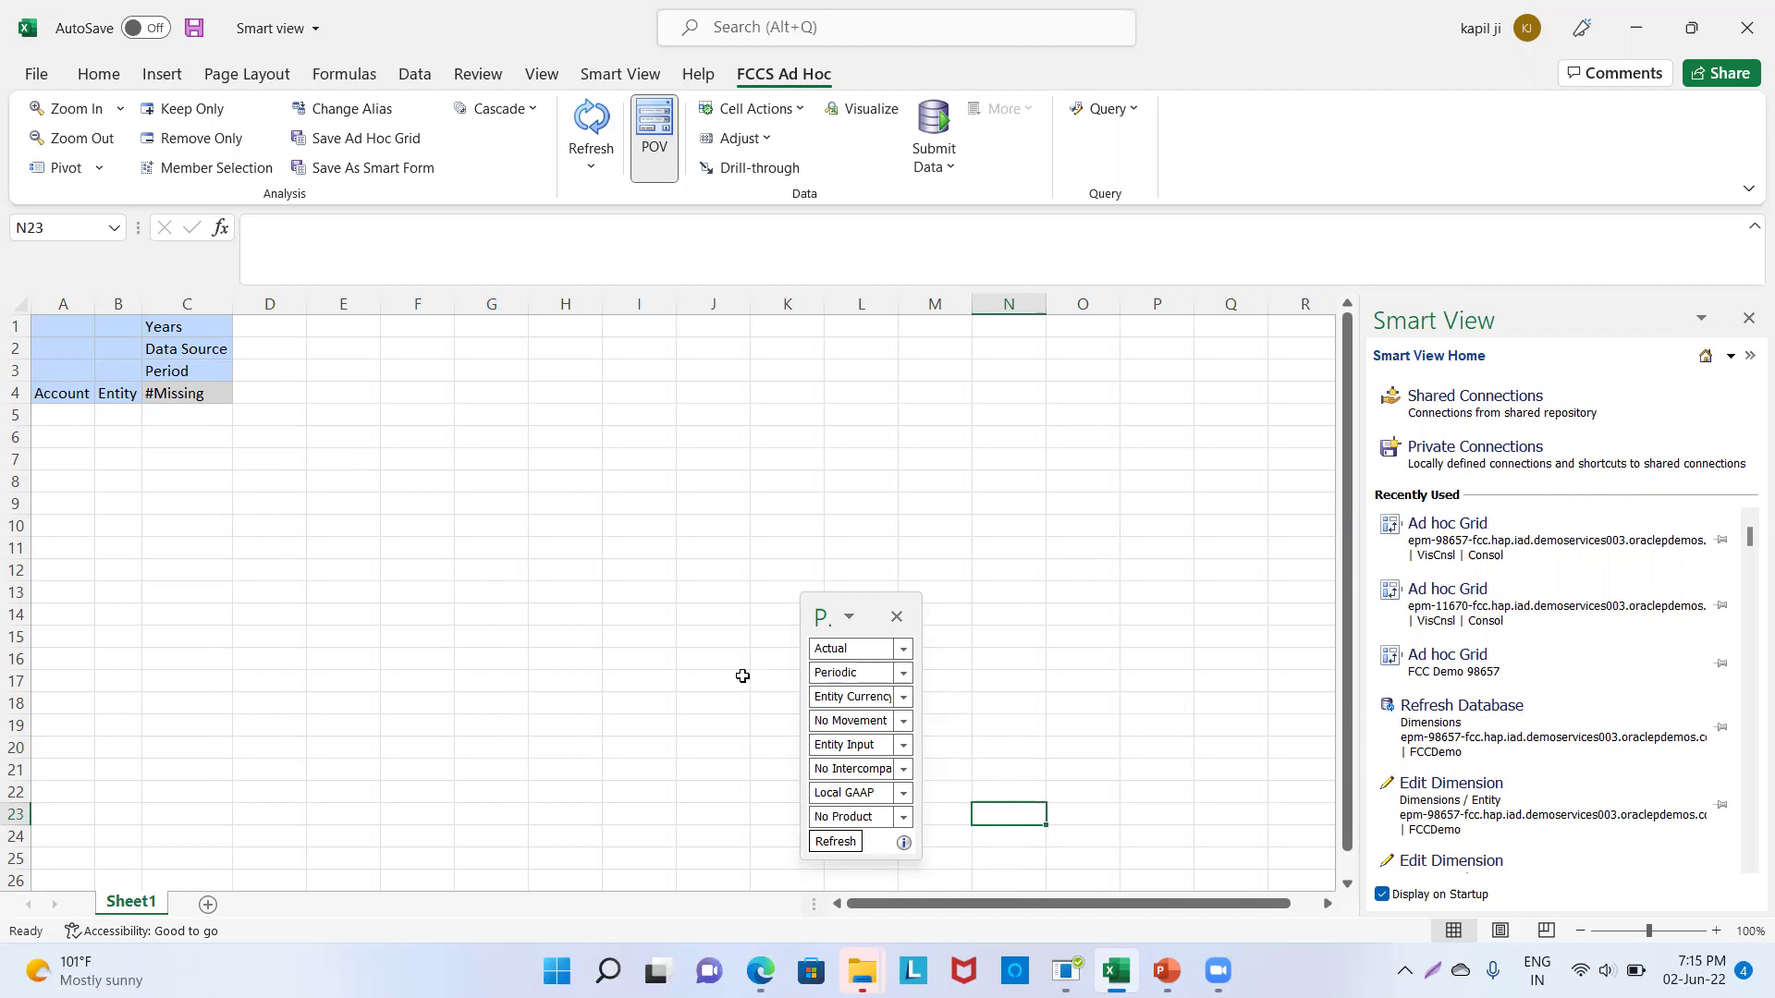
Step: Replace the Years header in cell C1 with the member FY15
{"action": "left_click", "coordinate": [176, 318]}
{"action": "type", "text": "F"}
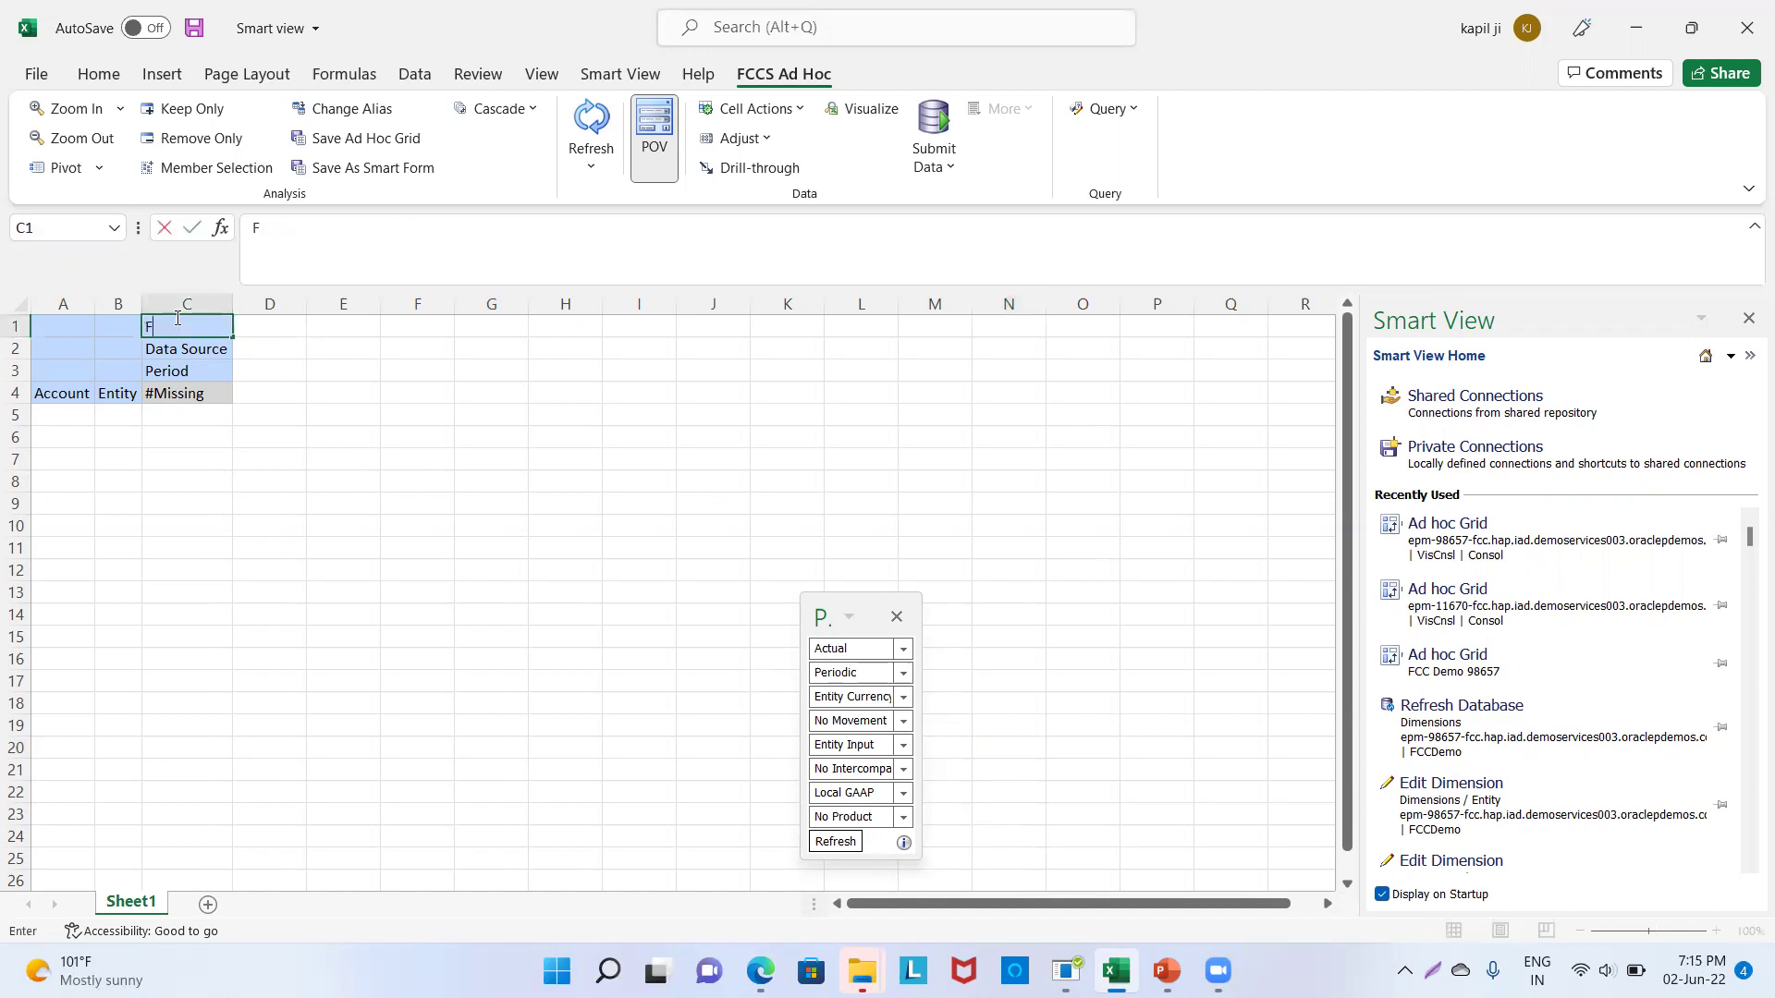
{"action": "type", "text": "Y2015"}
{"action": "left_click", "coordinate": [175, 369]}
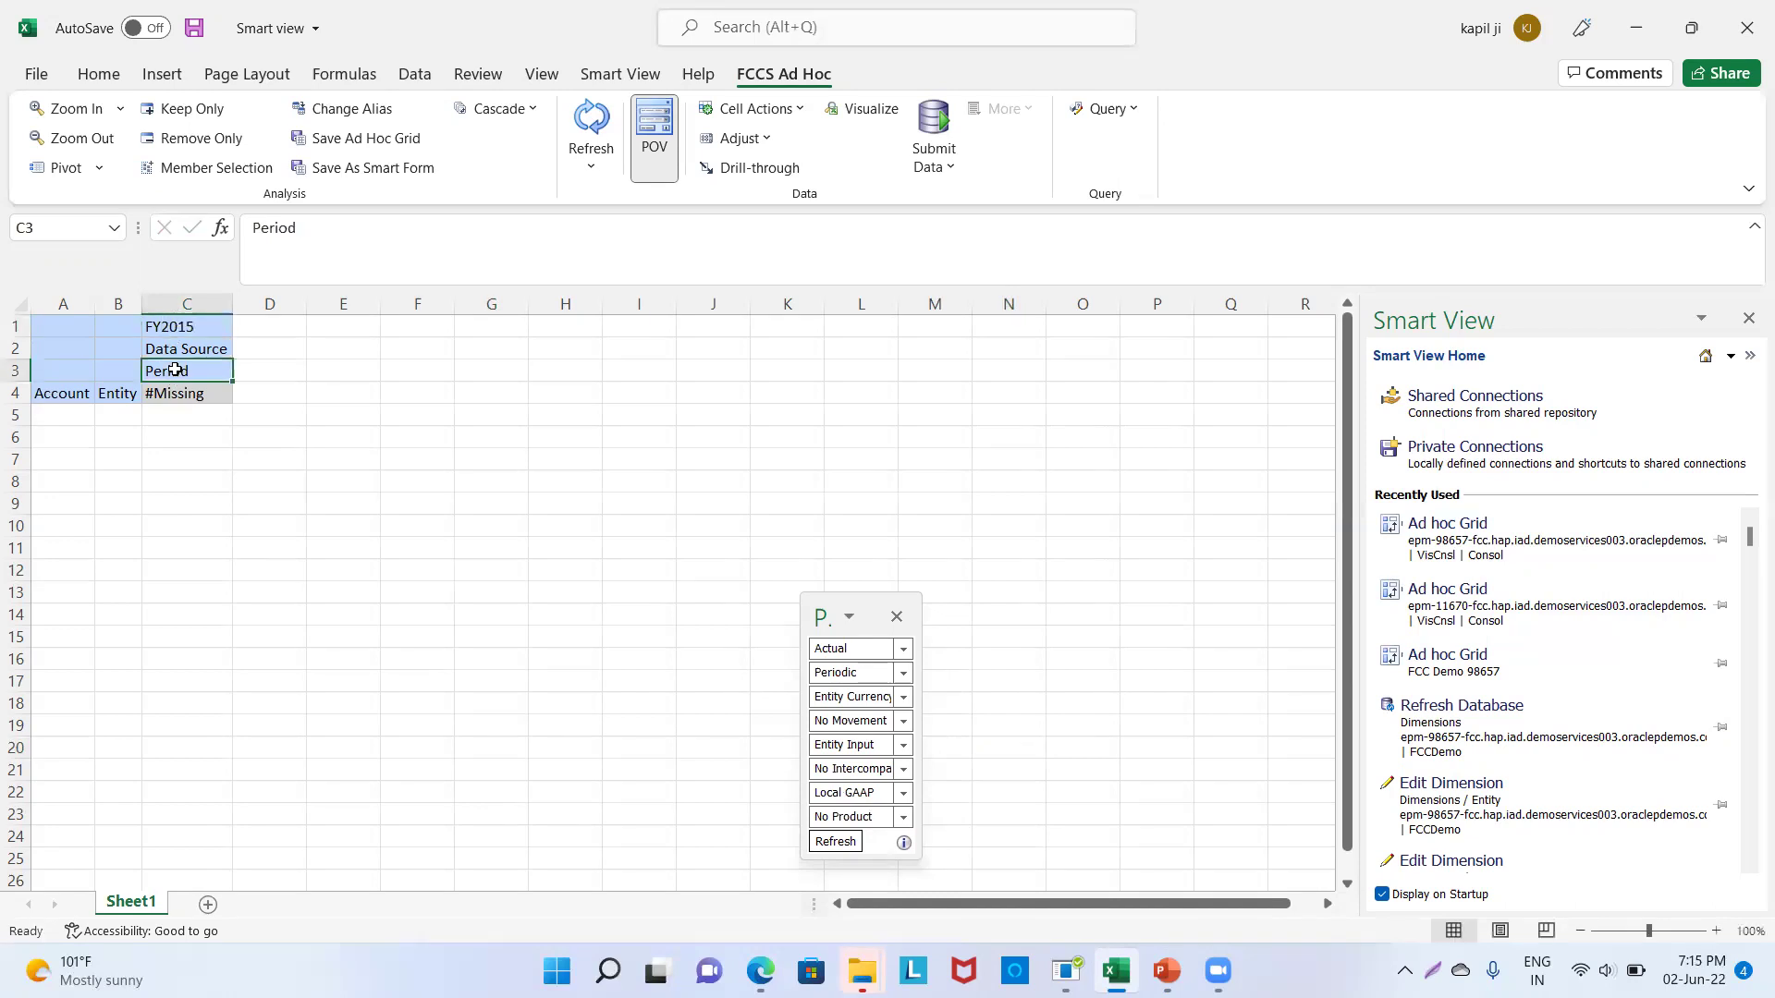
{"action": "left_click", "coordinate": [212, 329]}
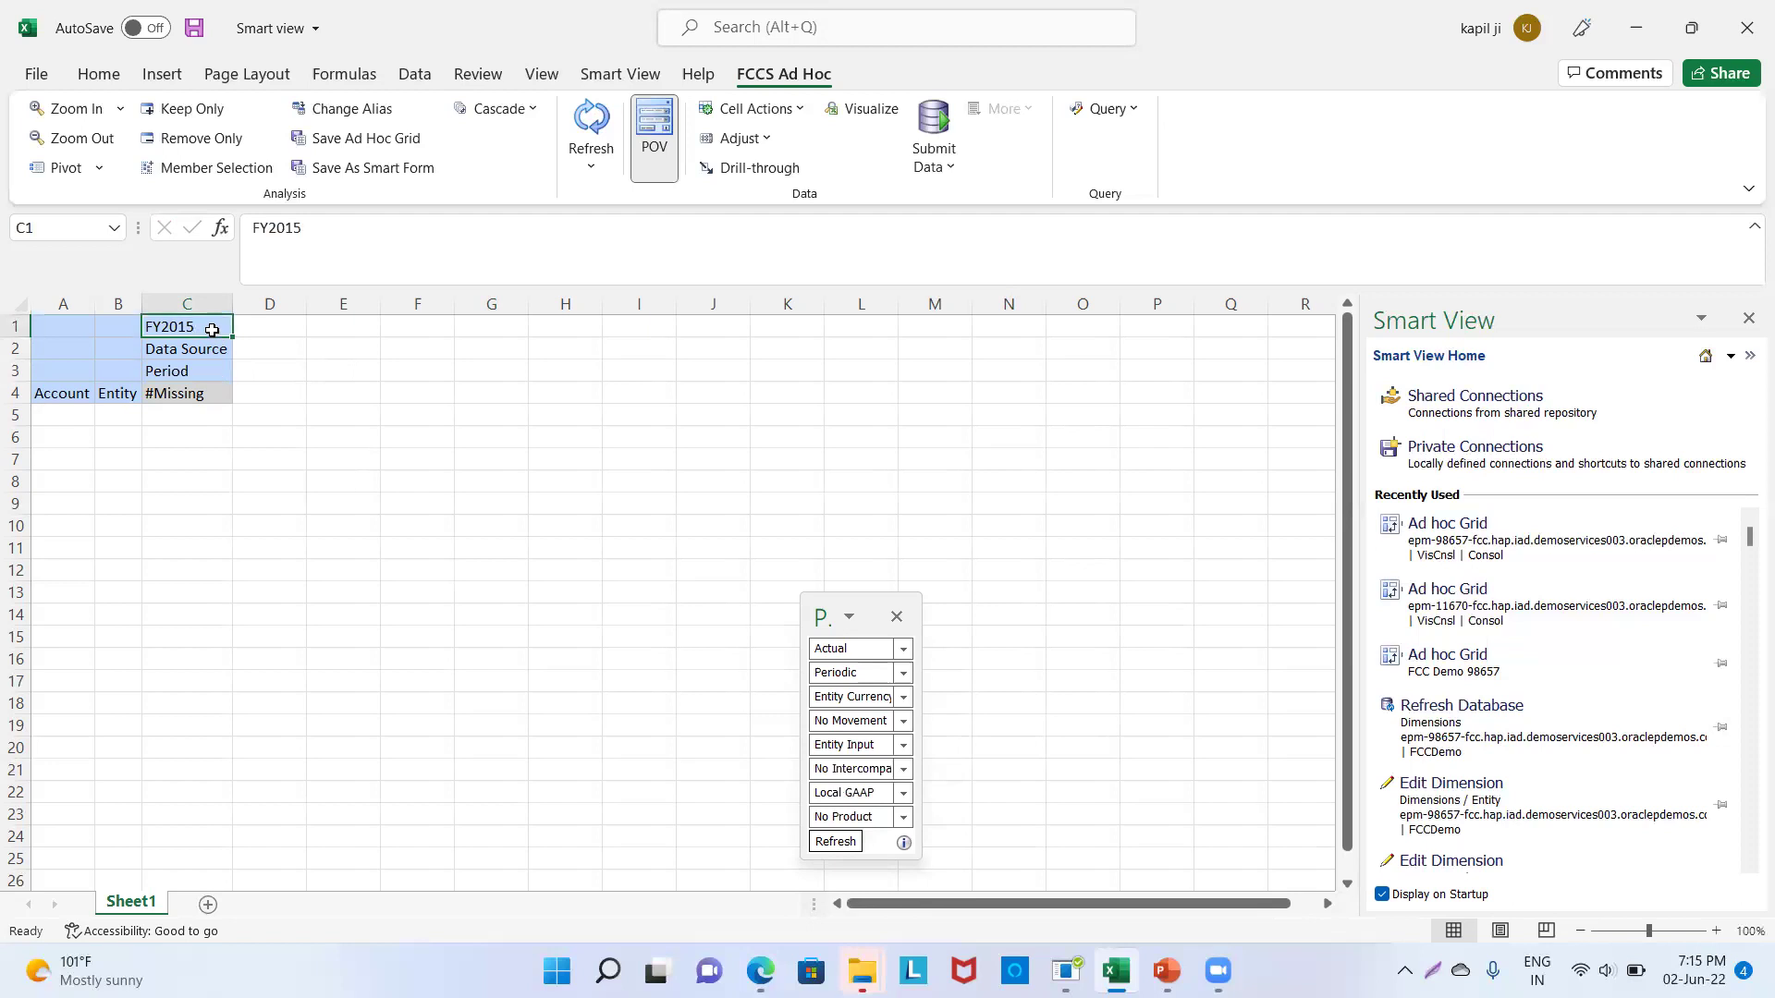
{"action": "left_click", "coordinate": [282, 226]}
{"action": "key", "text": "BackSpace"}
{"action": "key", "text": "BackSpace"}
{"action": "key", "text": "Return"}
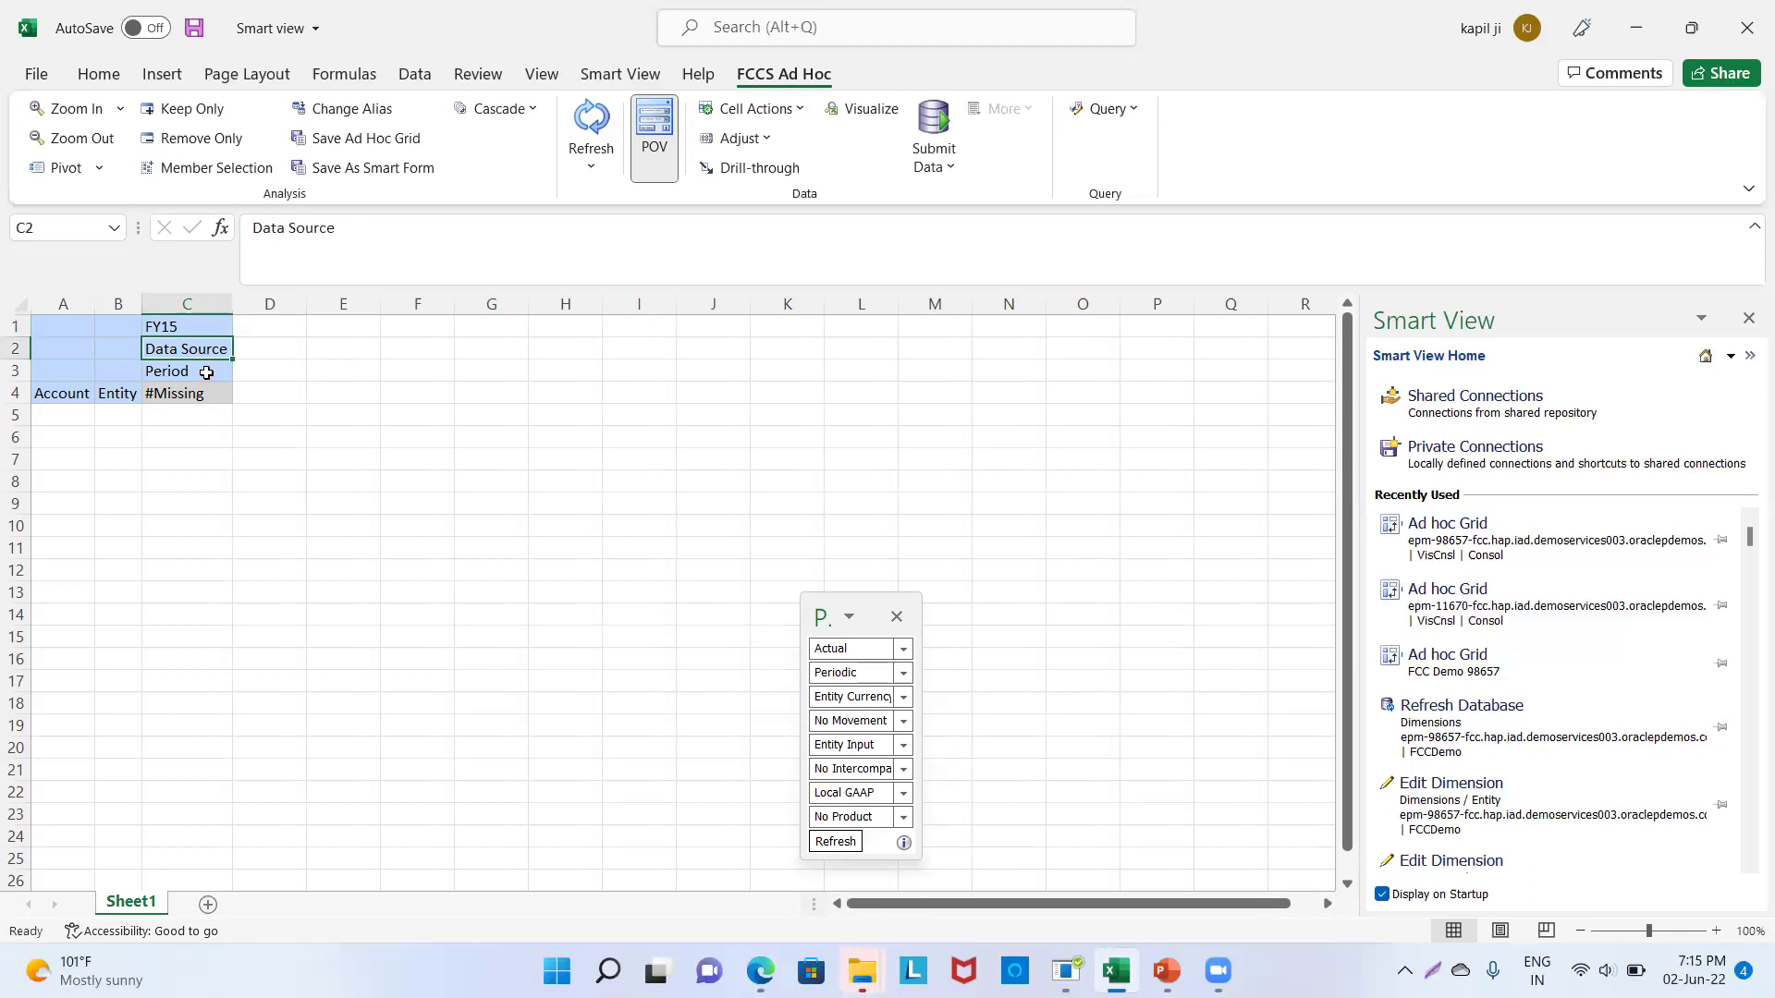
Step: Set the Data Source header to Total Data Source and the Period header to Jan, and refresh the grid
{"action": "left_click", "coordinate": [255, 227]}
{"action": "type", "text": "Total"}
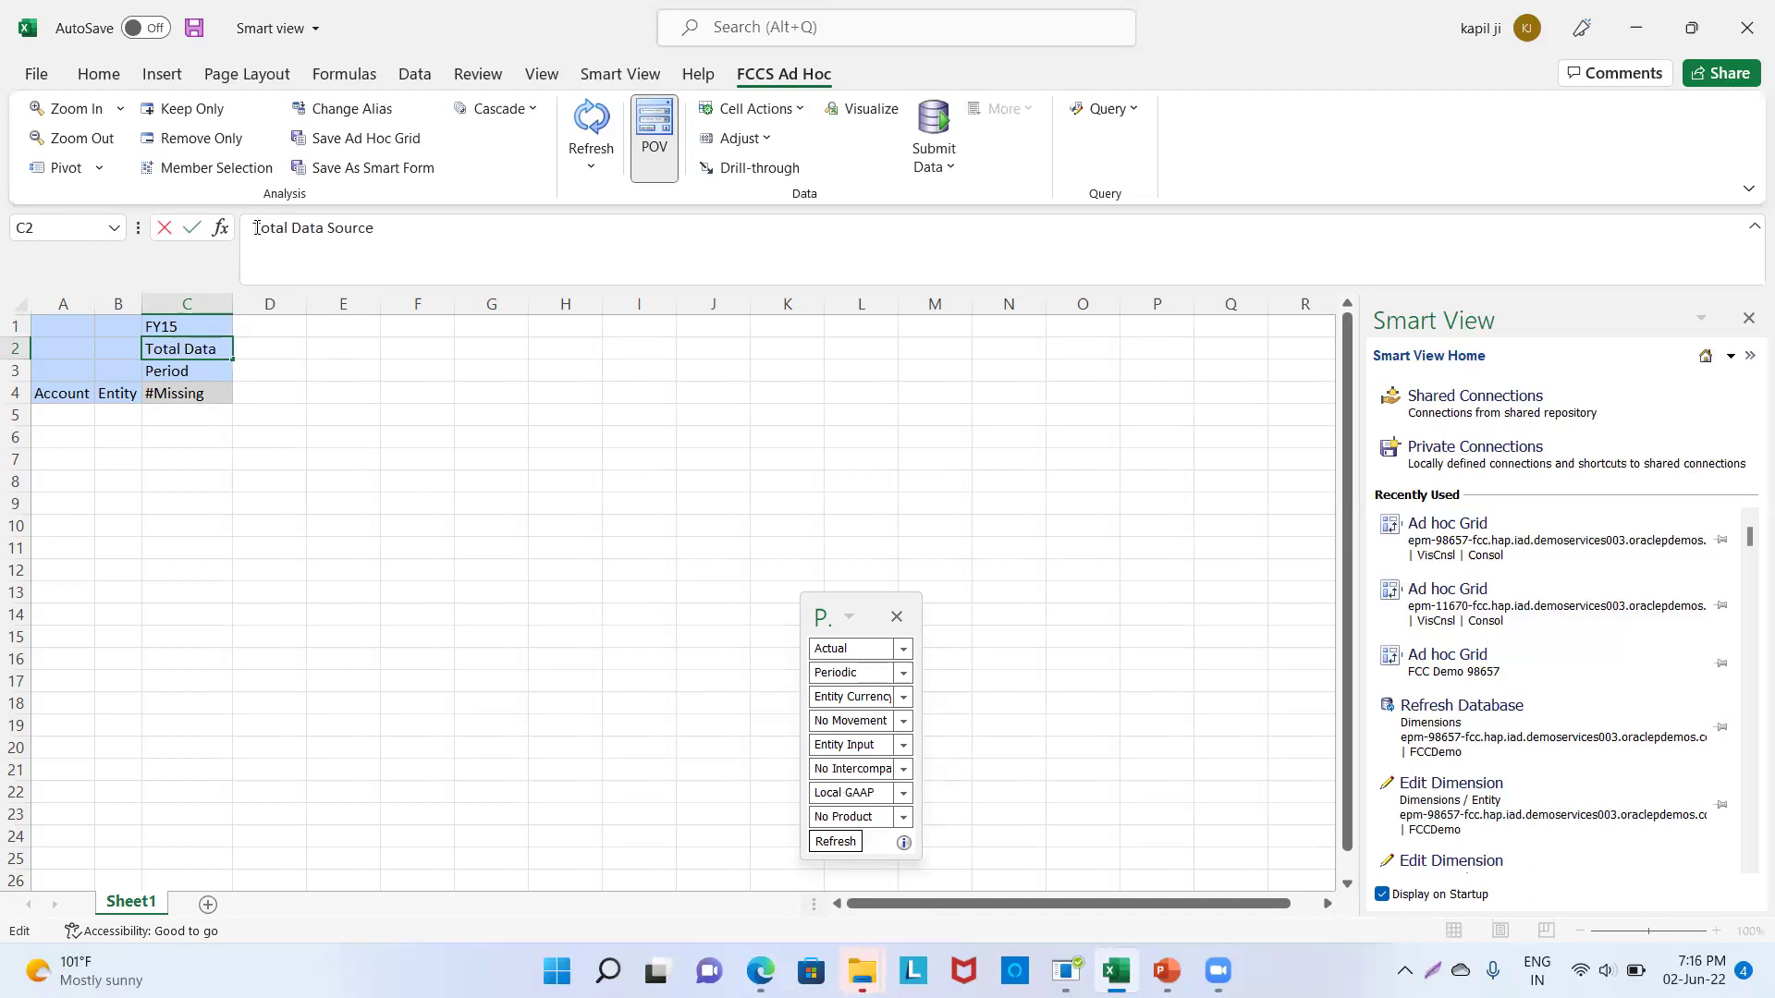
{"action": "left_click", "coordinate": [287, 416]}
{"action": "left_click", "coordinate": [149, 368]}
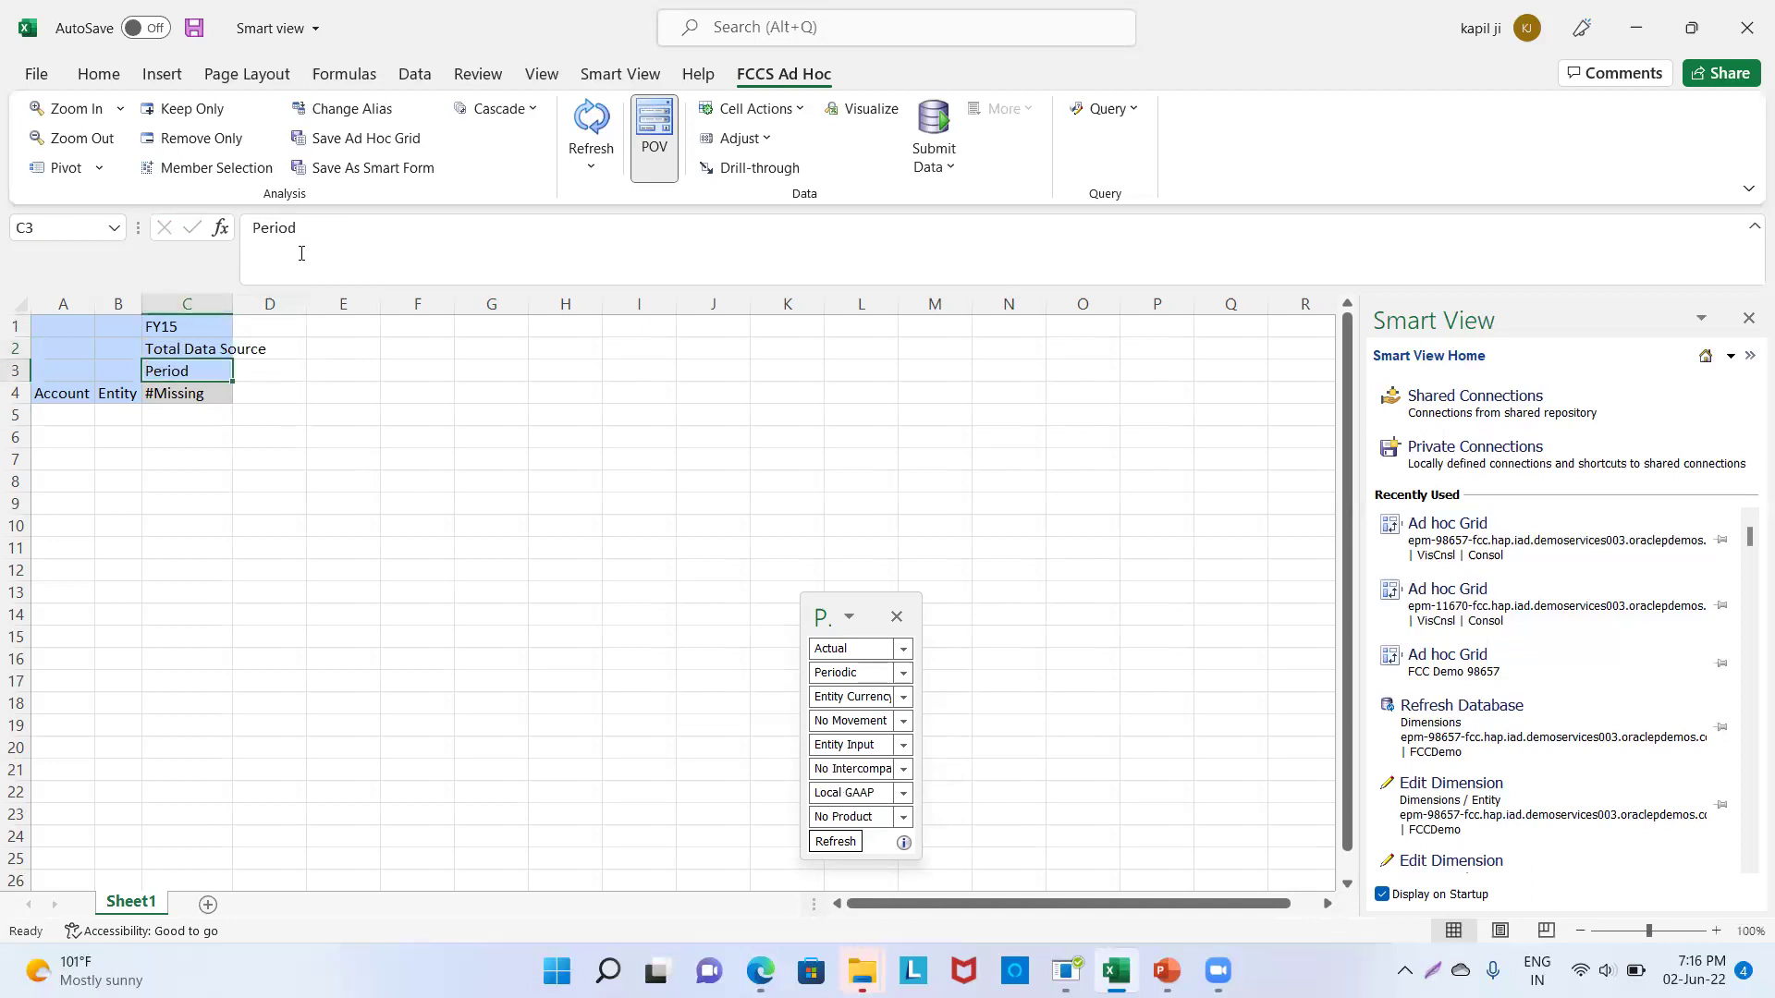
{"action": "left_click", "coordinate": [323, 234]}
{"action": "key", "text": "BackSpace"}
{"action": "key", "text": "BackSpace"}
{"action": "key", "text": "BackSpace"}
{"action": "key", "text": "BackSpace"}
{"action": "key", "text": "BackSpace"}
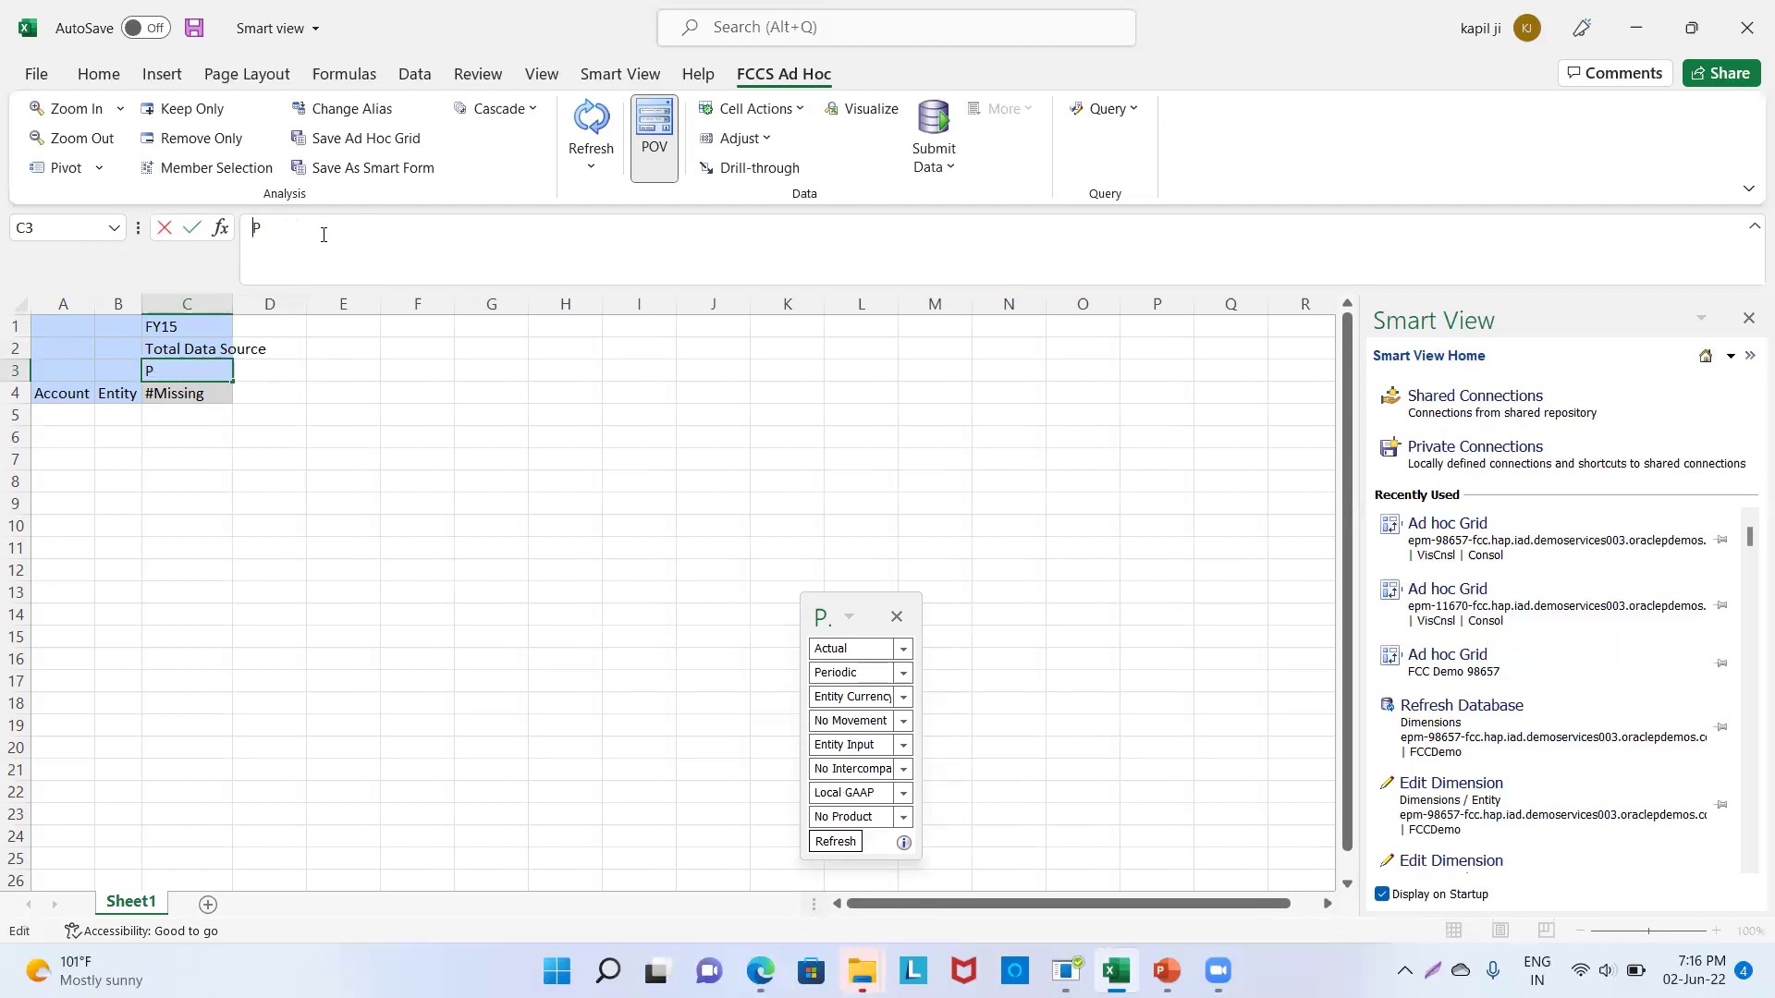
{"action": "type", "text": "Jan"}
{"action": "left_click", "coordinate": [363, 515]}
{"action": "left_click", "coordinate": [597, 139]}
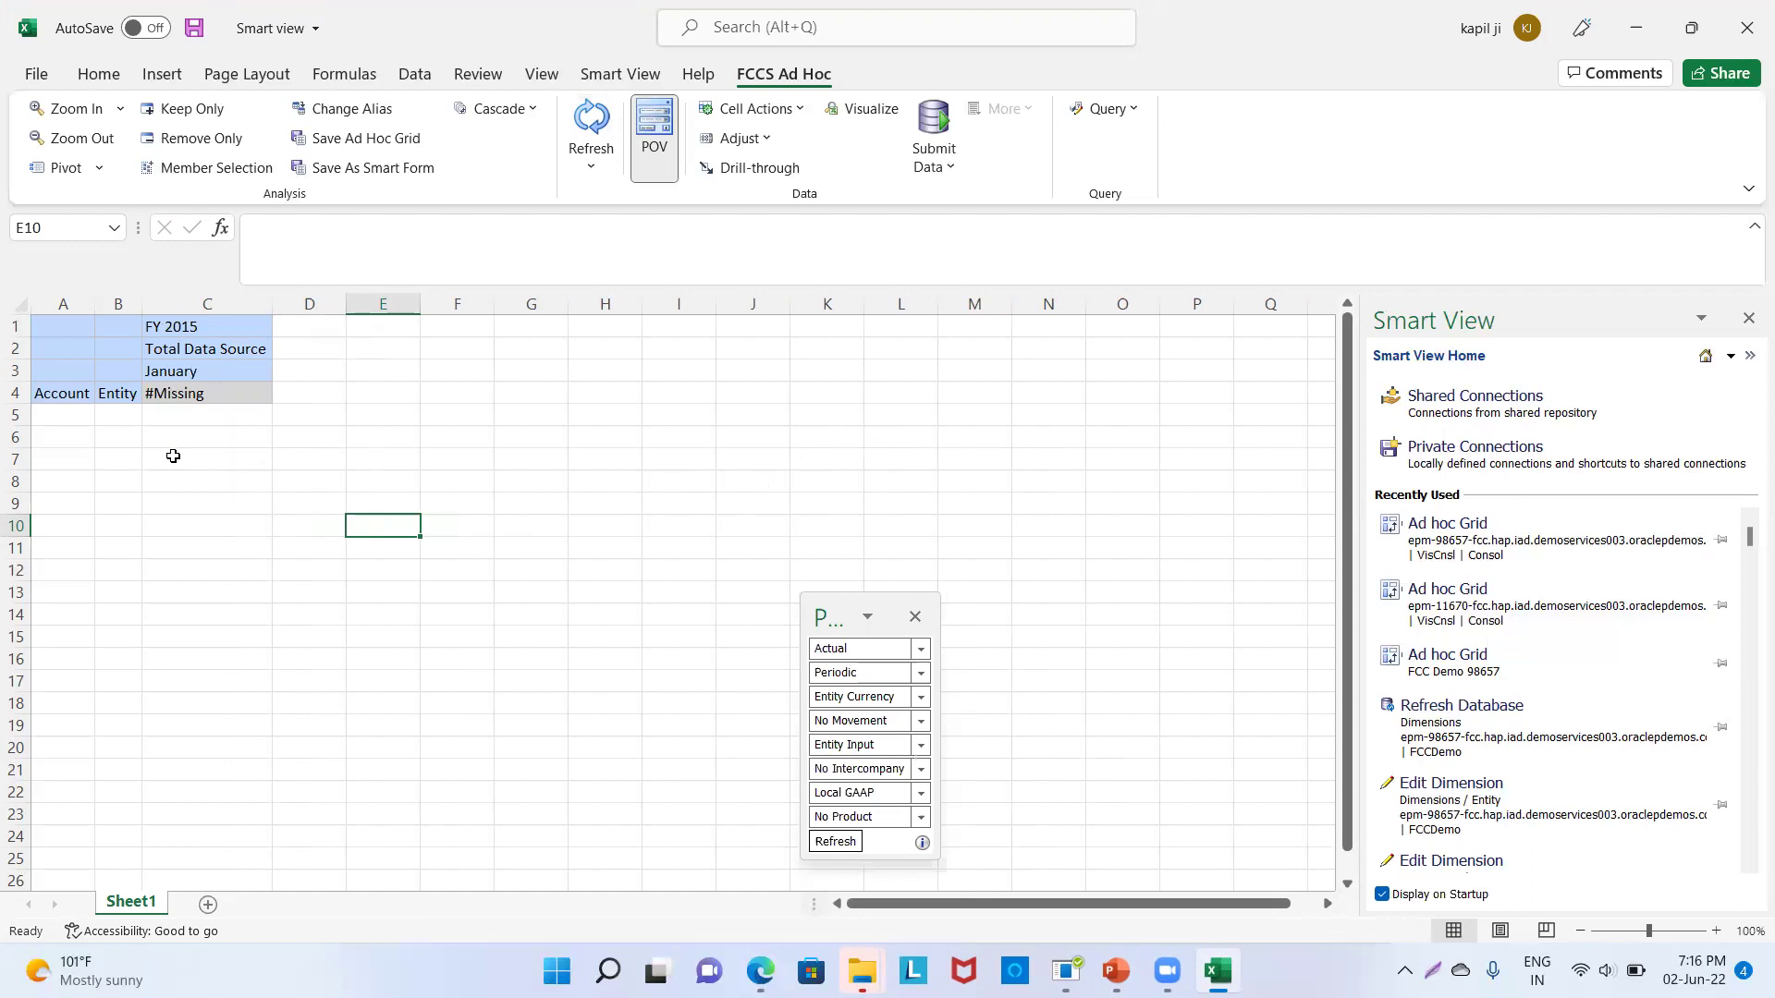
Step: Replace the row members in row 4 with account 1210555 and entity S_101
{"action": "left_click", "coordinate": [65, 395]}
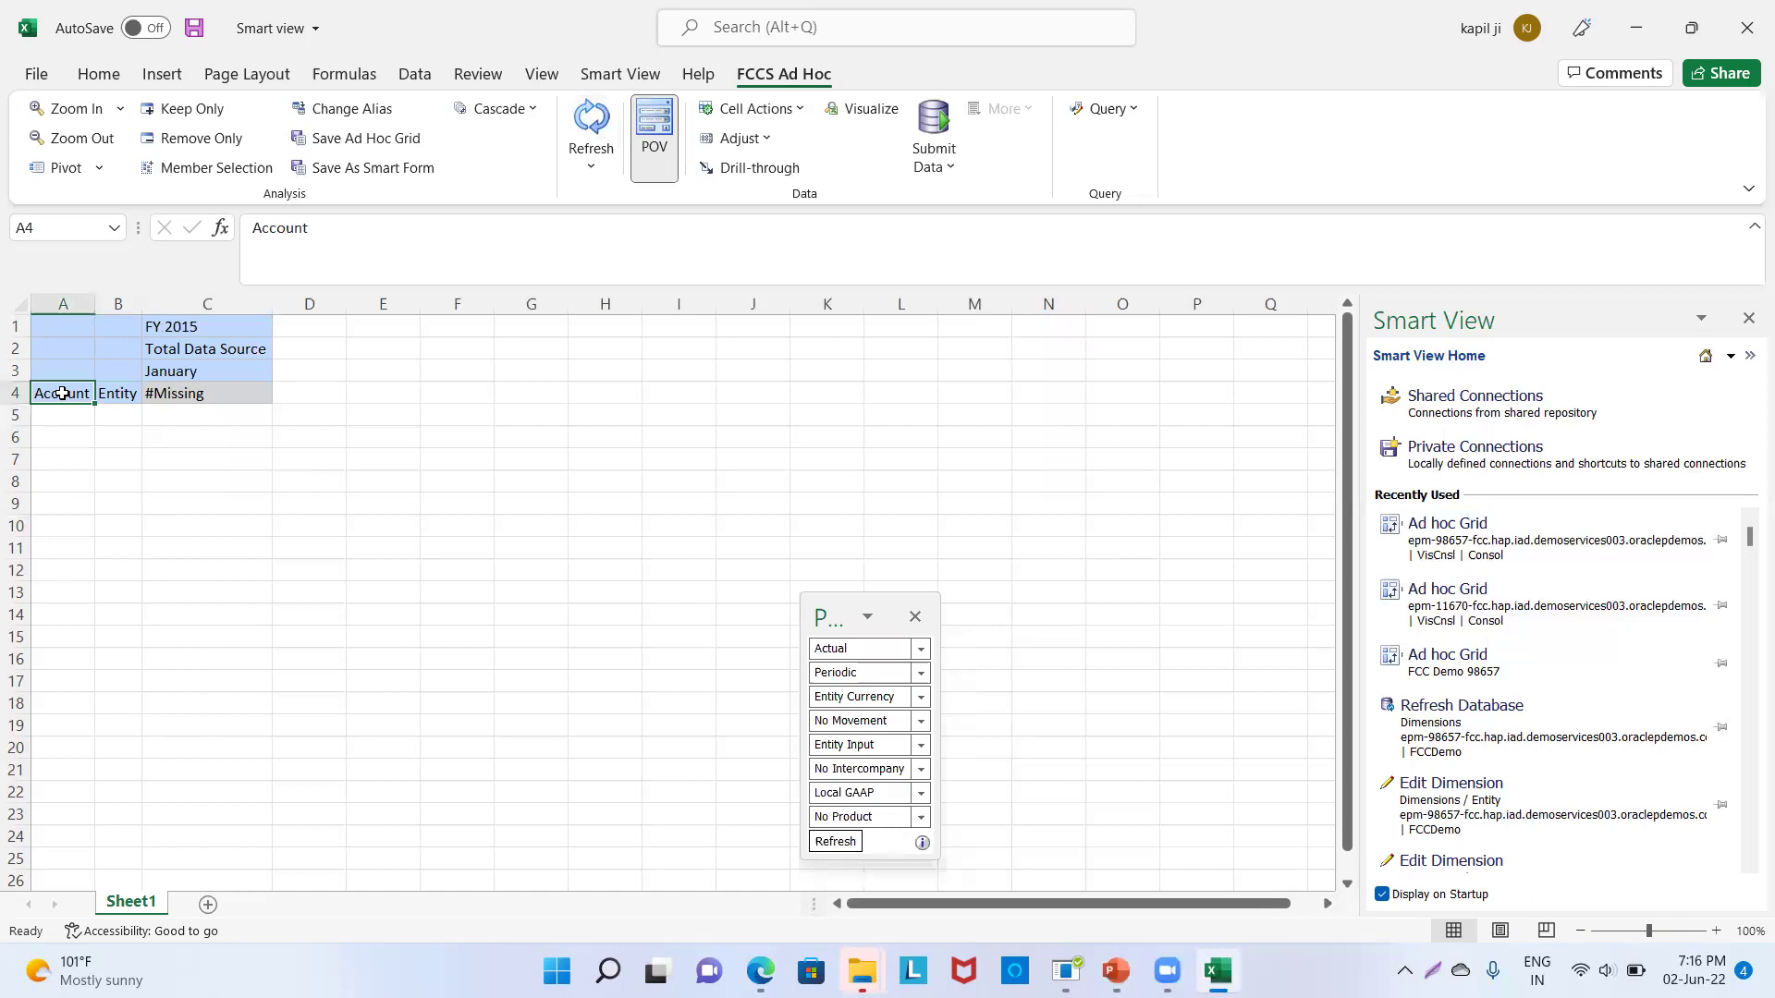
{"action": "type", "text": "1210555"}
{"action": "key", "text": "Return"}
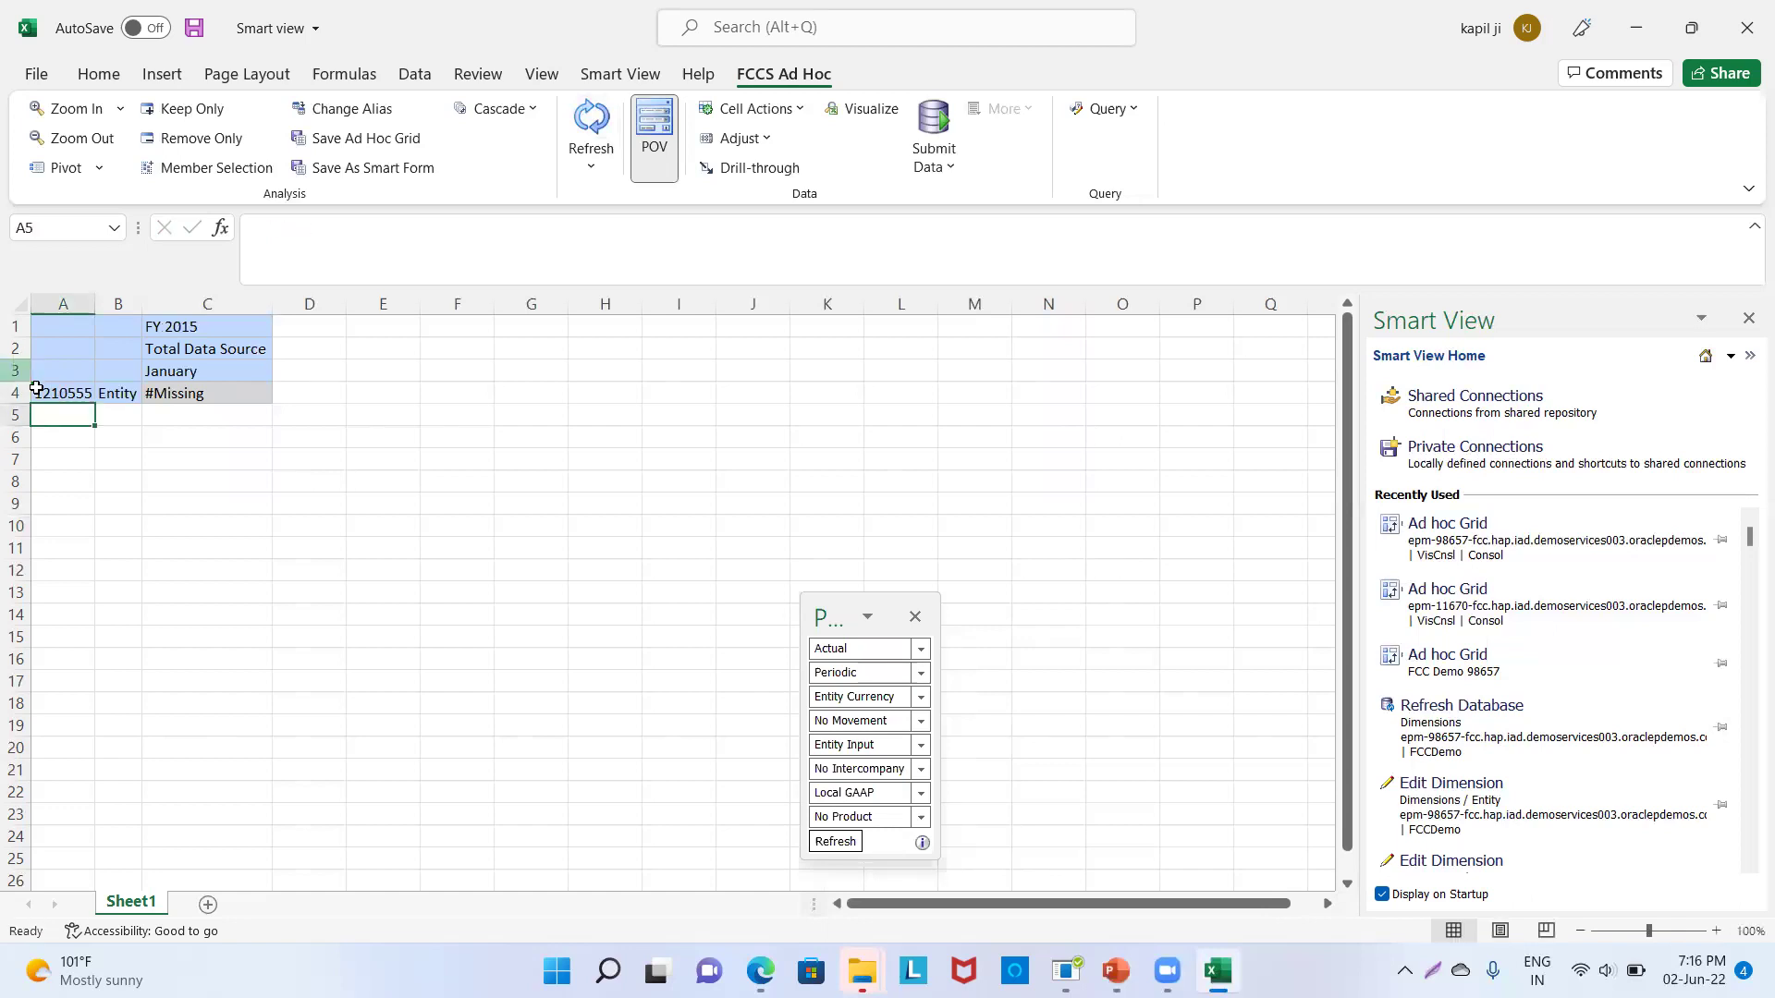
{"action": "left_click", "coordinate": [106, 387]}
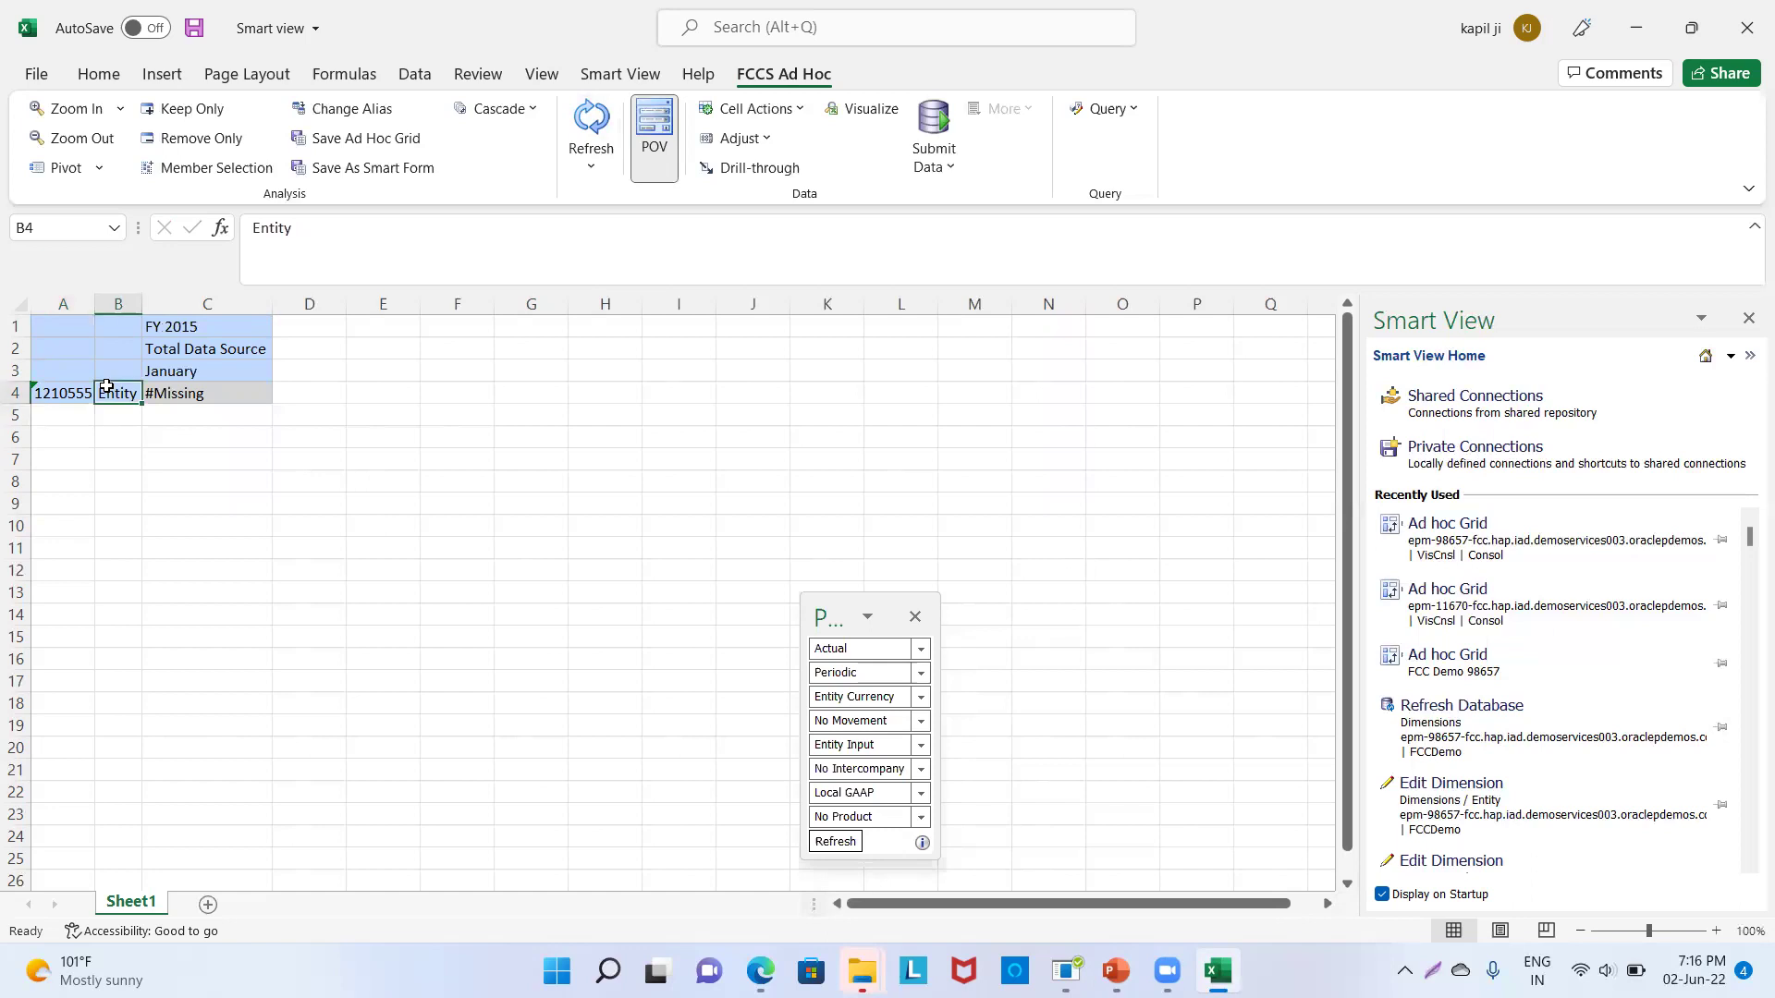
{"action": "type", "text": "S_101"}
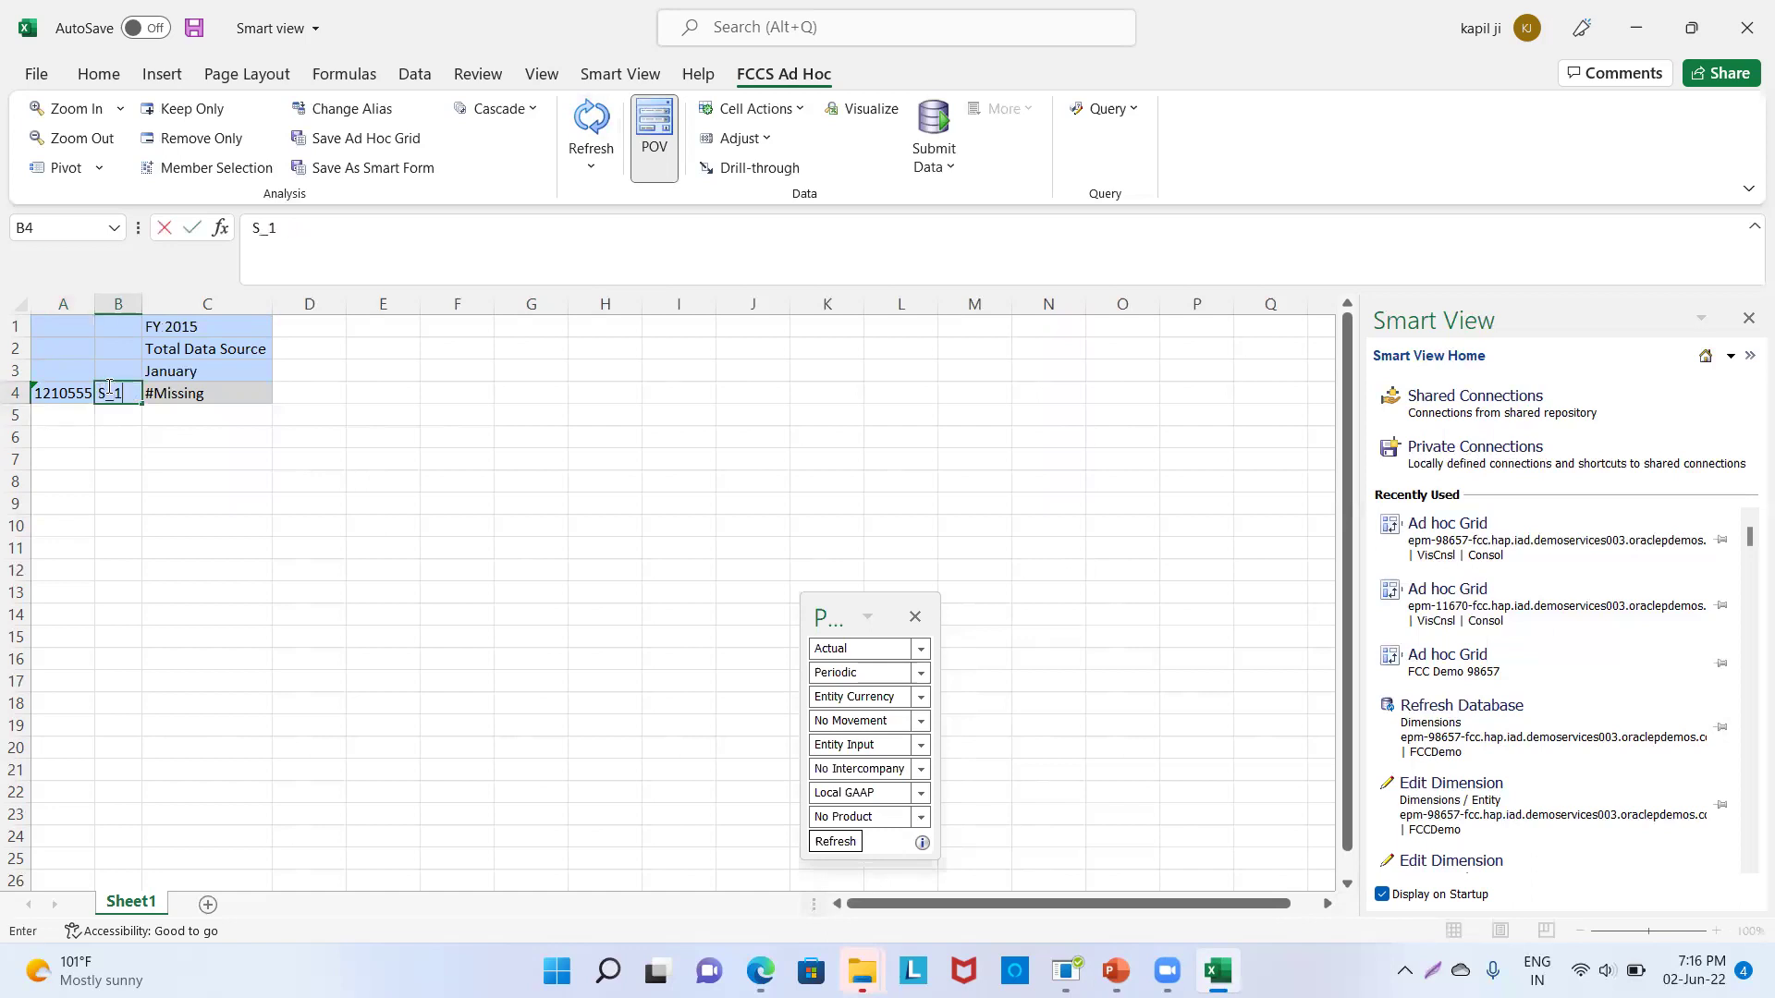
{"action": "left_click", "coordinate": [200, 413]}
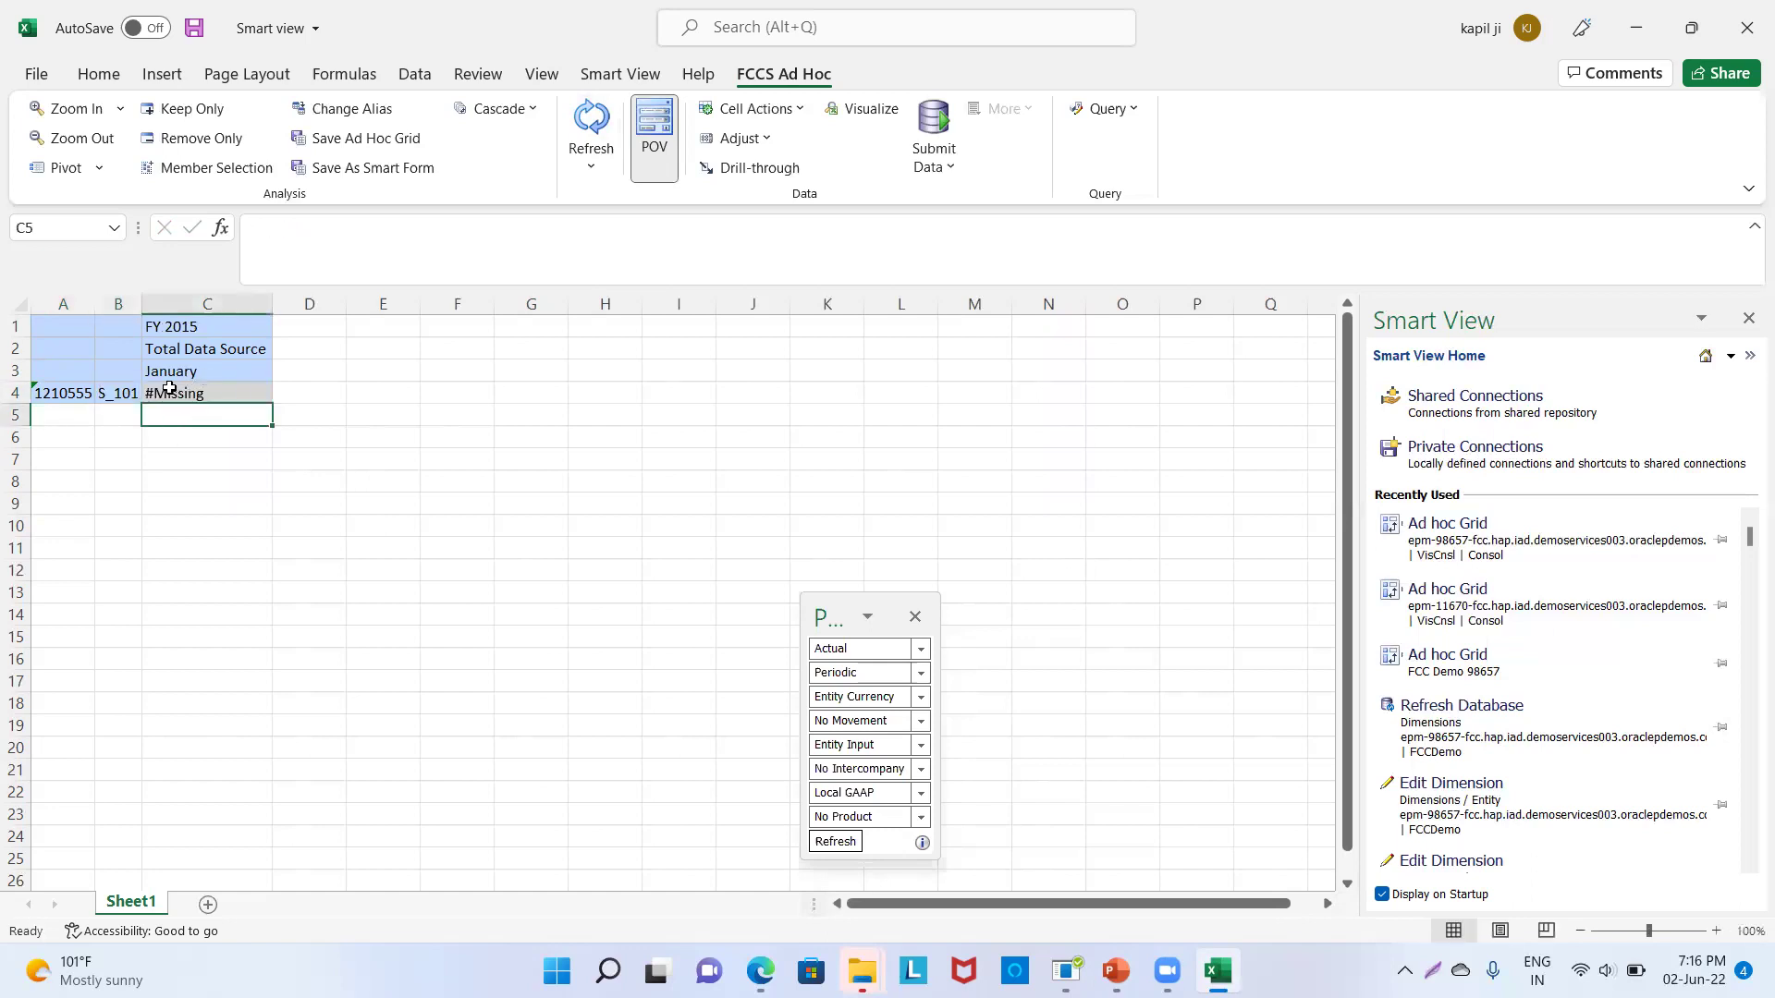
Step: Add a second grid row in row 5 with account 63541 and a copy of entity S_101
{"action": "left_click", "coordinate": [65, 414]}
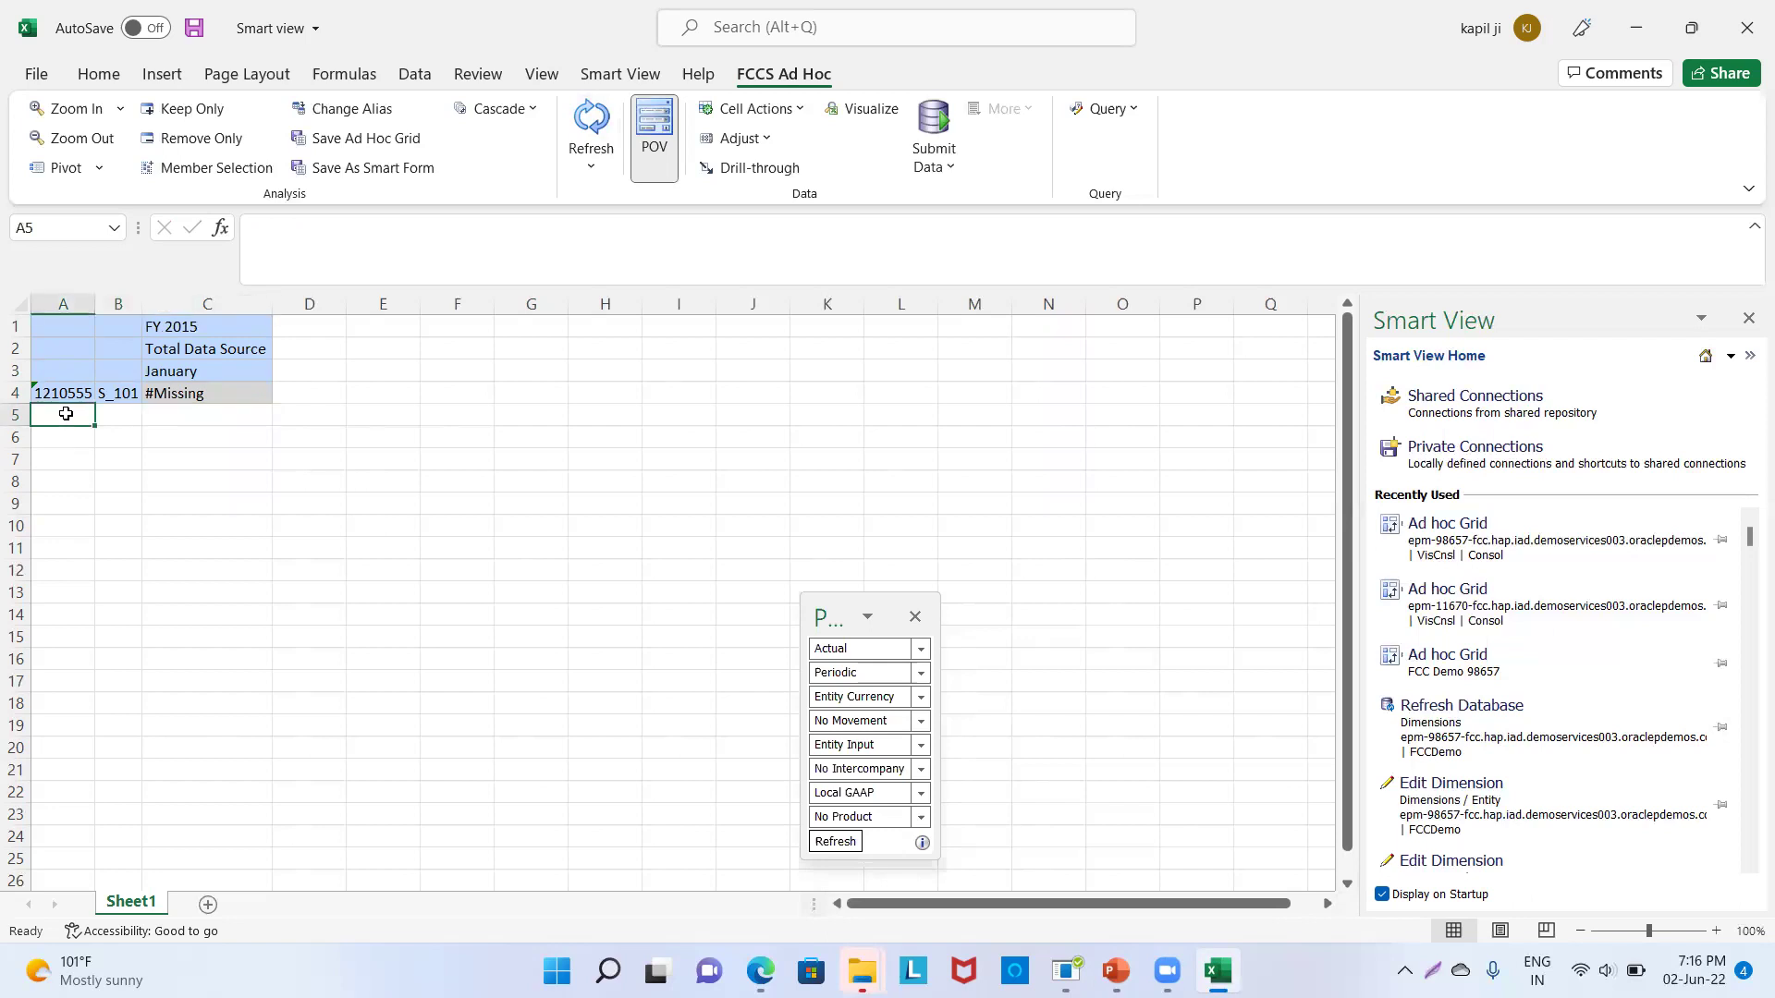
{"action": "type", "text": "63541"}
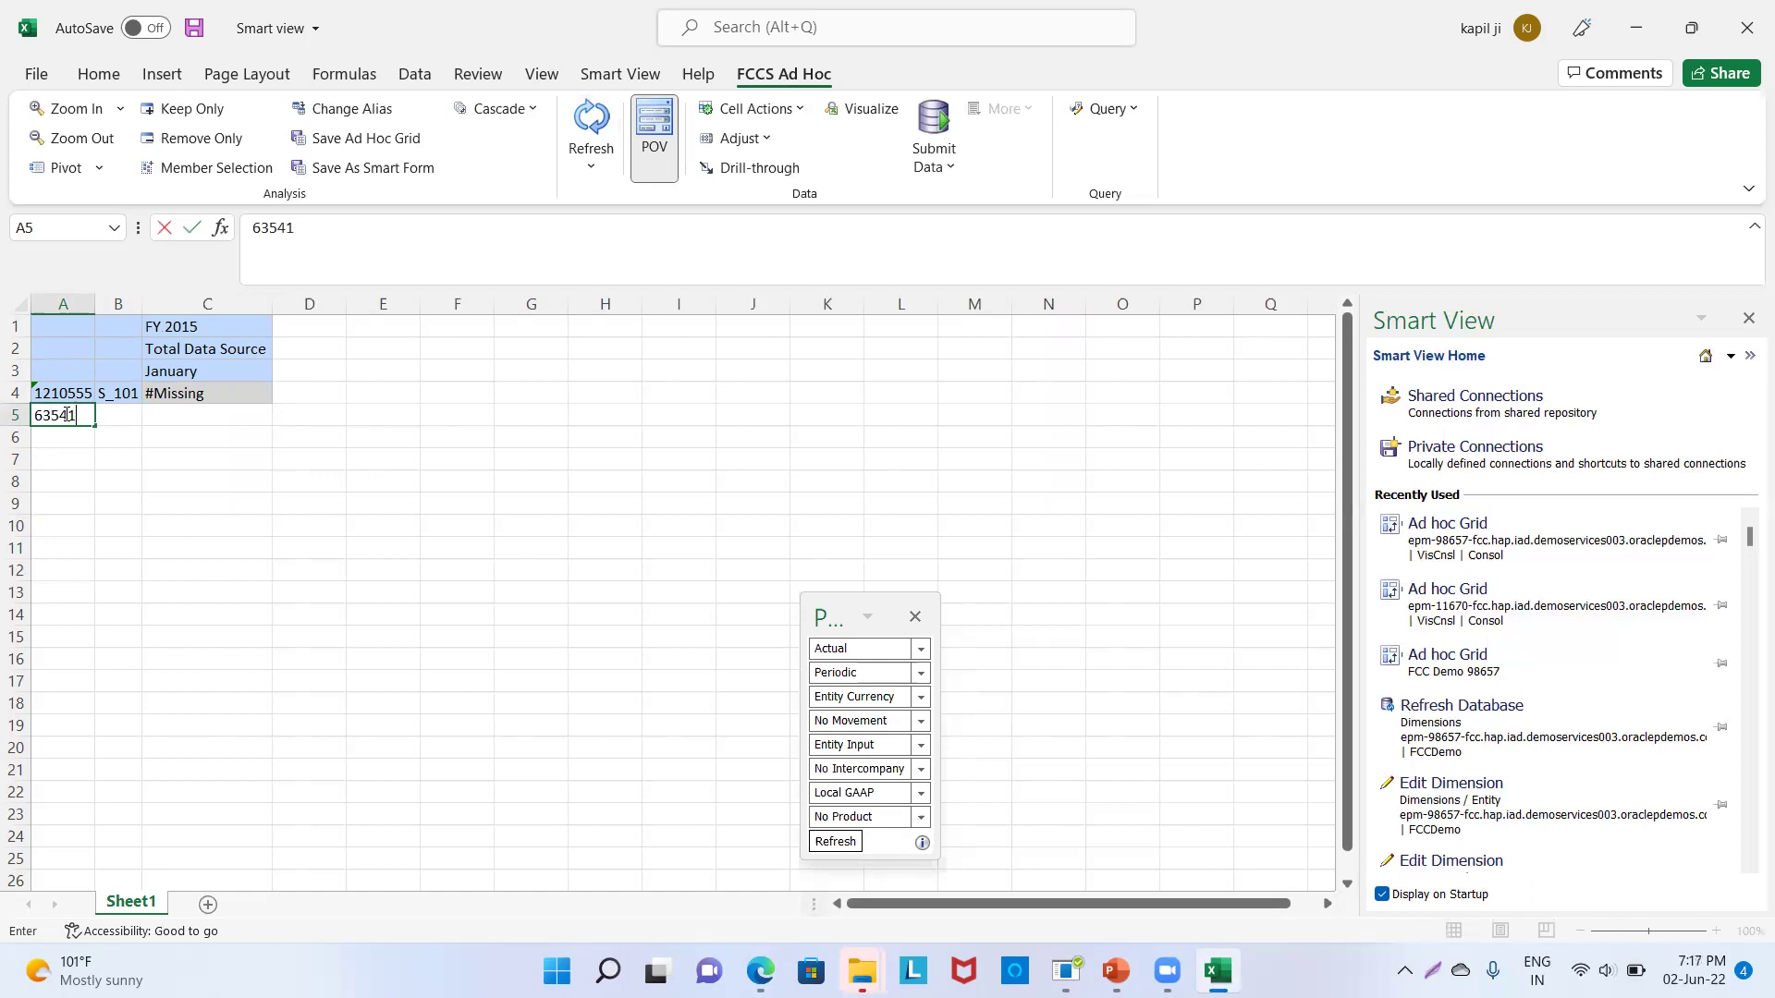
{"action": "left_click", "coordinate": [111, 386]}
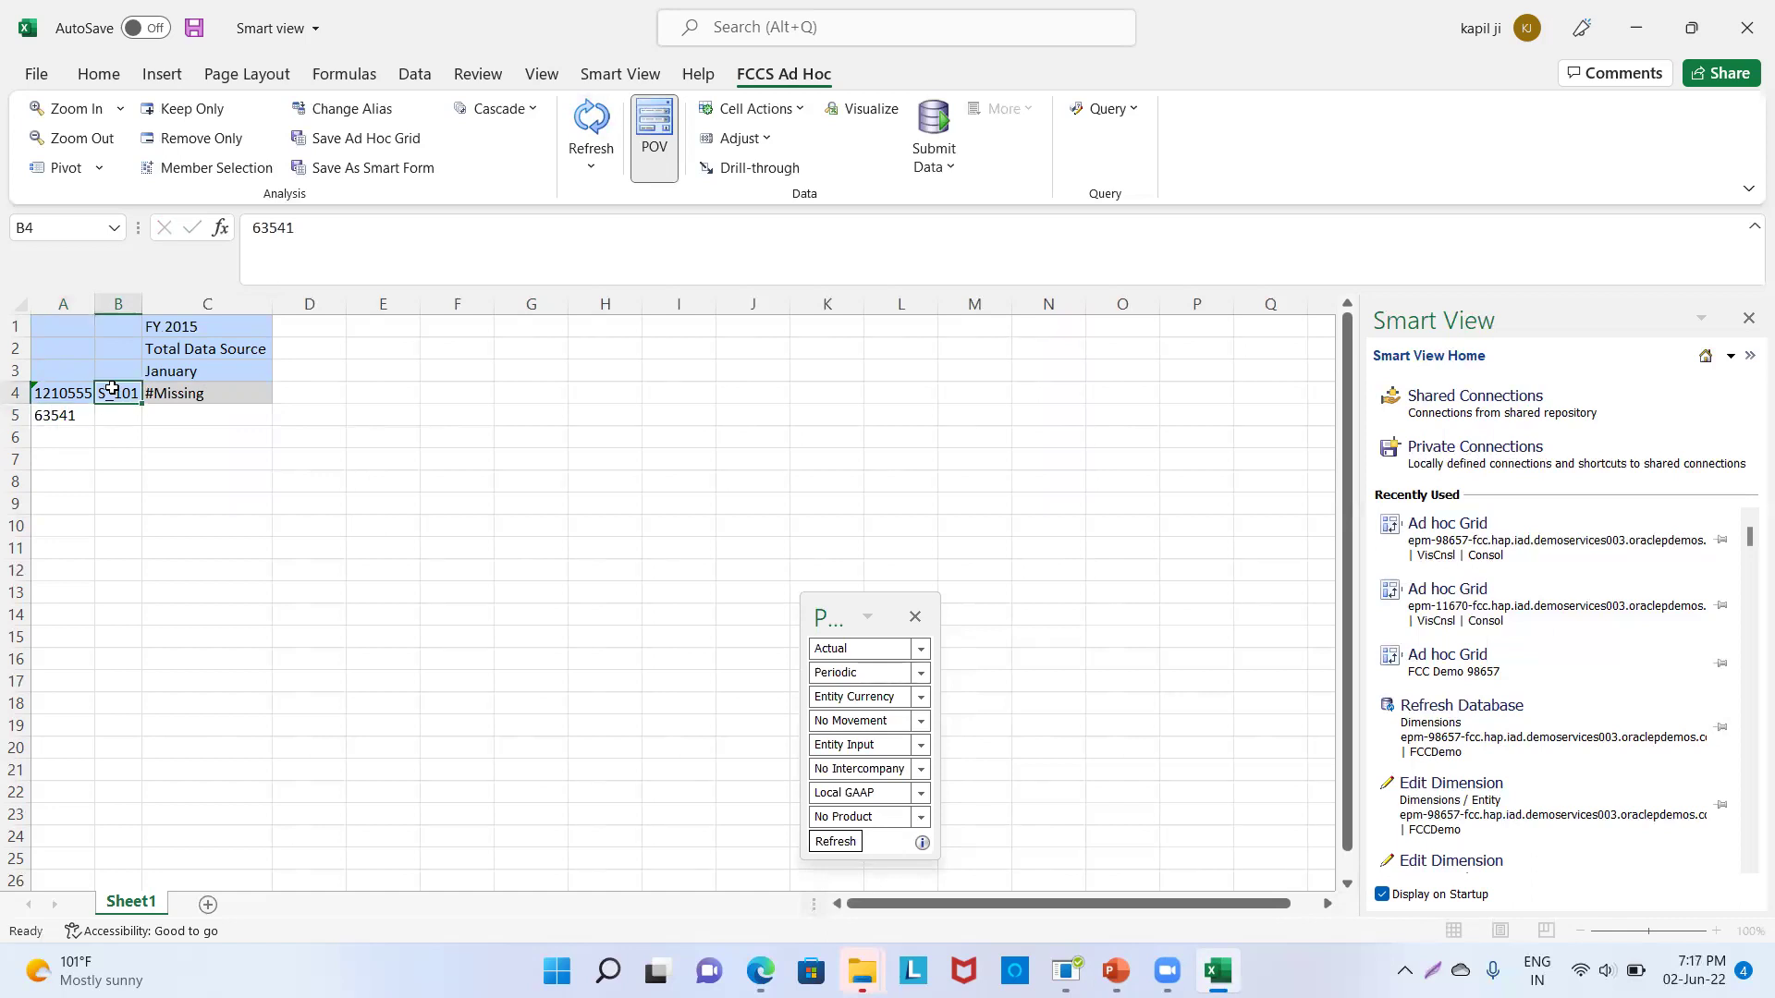
{"action": "key", "text": "ctrl+c"}
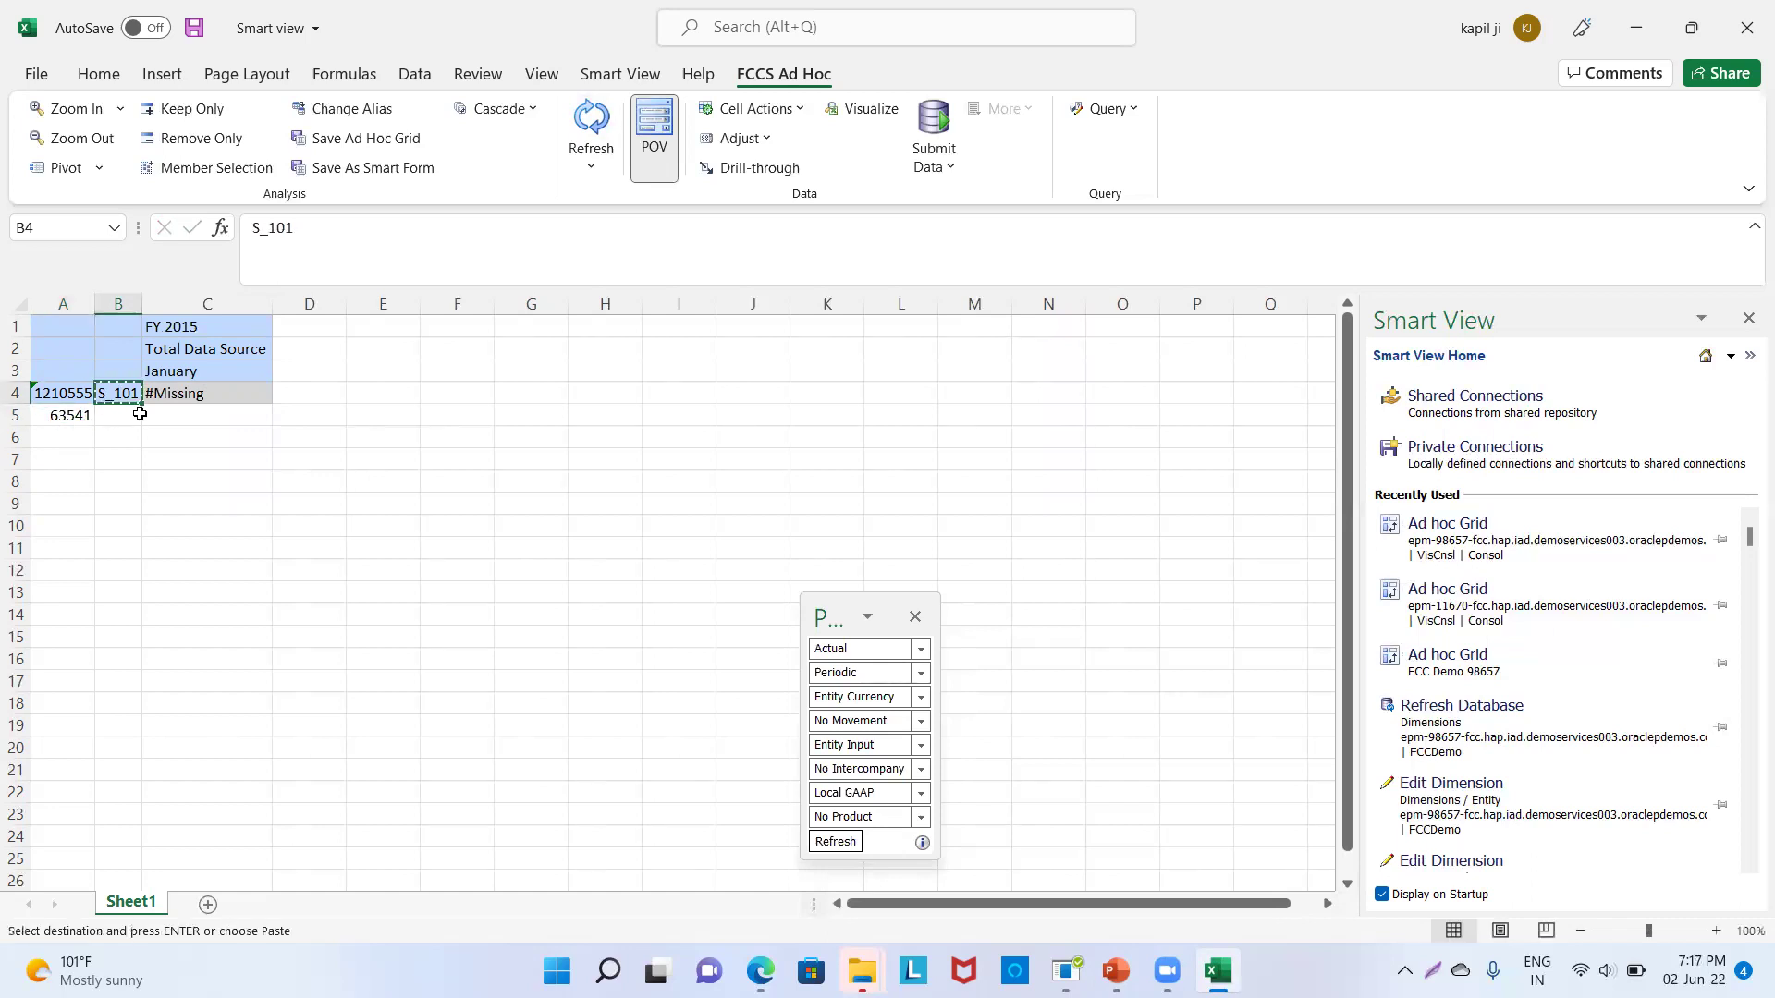
{"action": "left_click", "coordinate": [123, 414]}
{"action": "key", "text": "ctrl+v"}
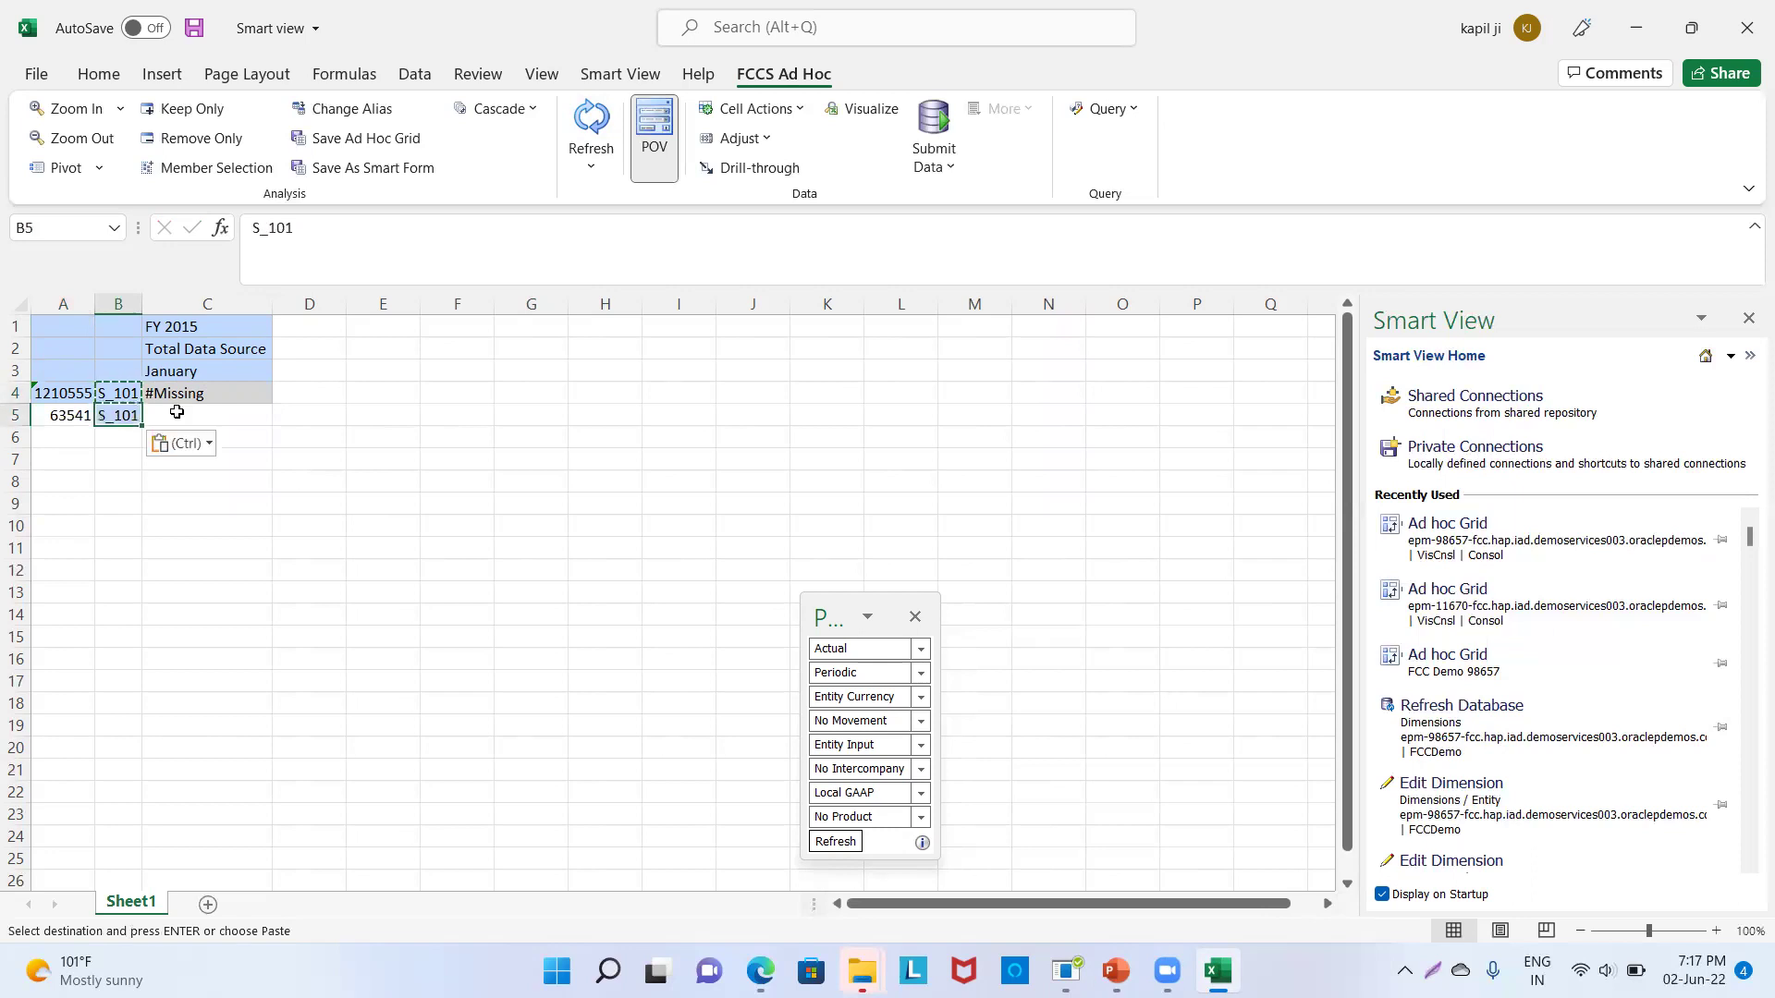
{"action": "left_click", "coordinate": [228, 416]}
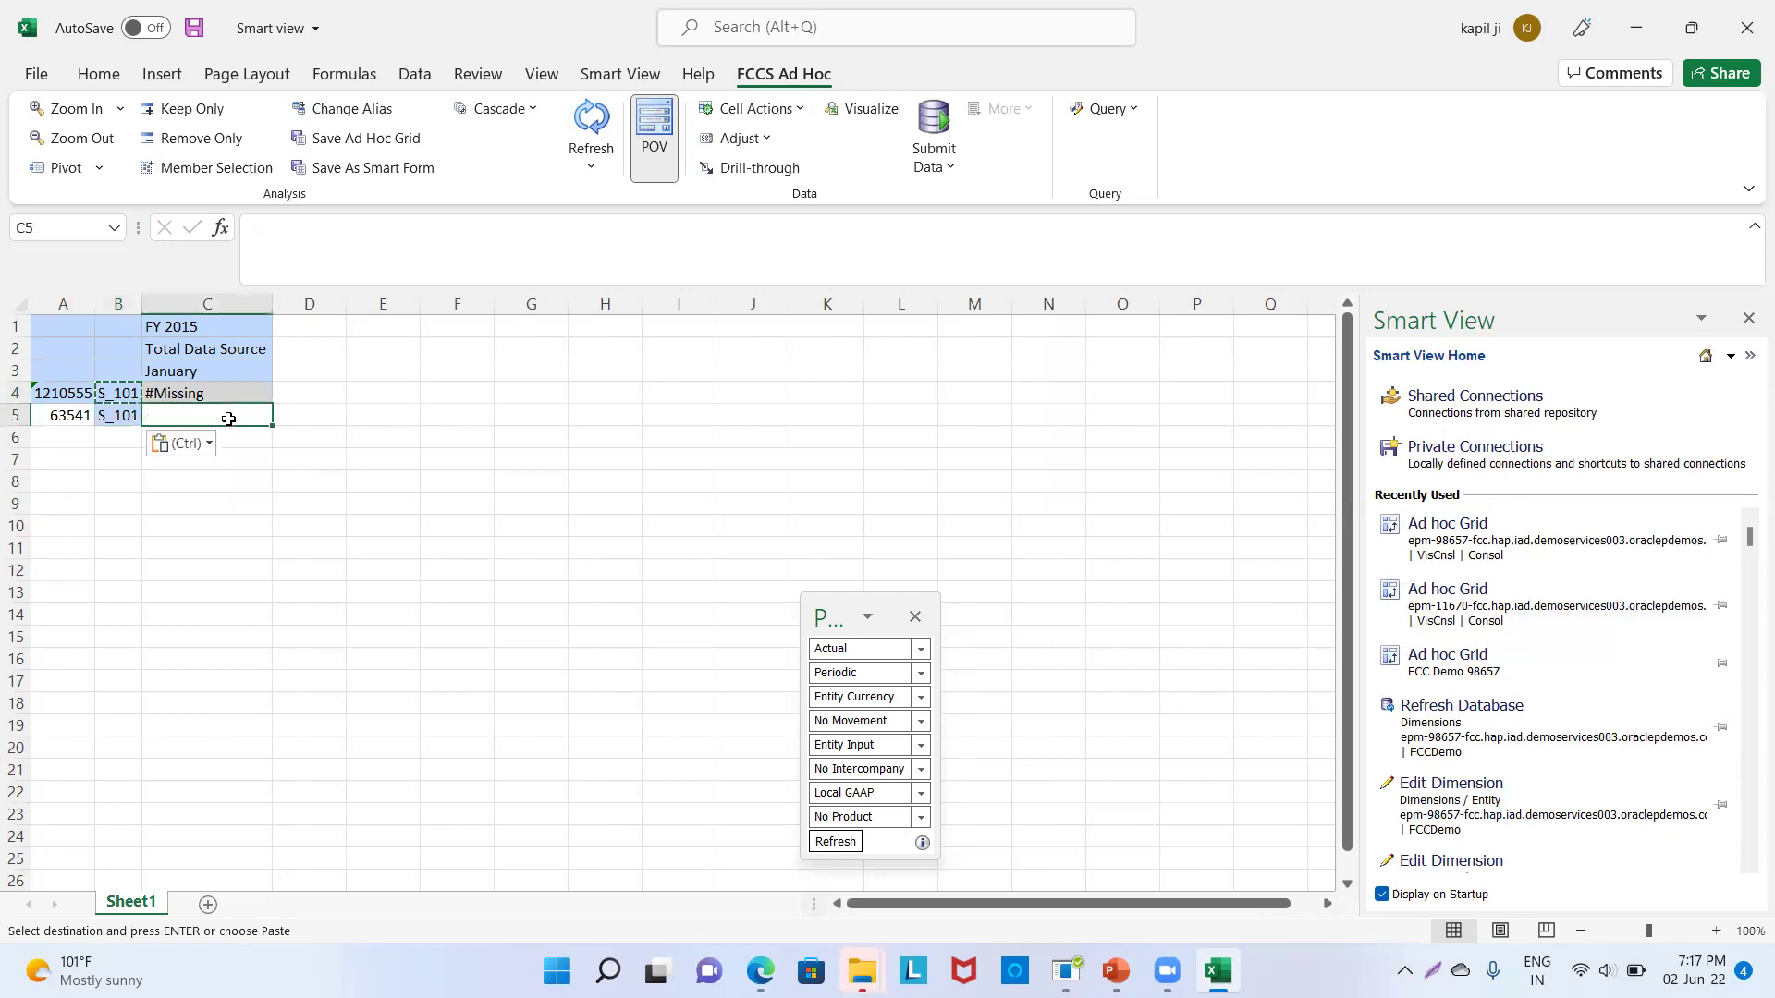
Step: Fit the widths of columns A and B to their contents and refresh the ad hoc grid
{"action": "double_click", "coordinate": [134, 302]}
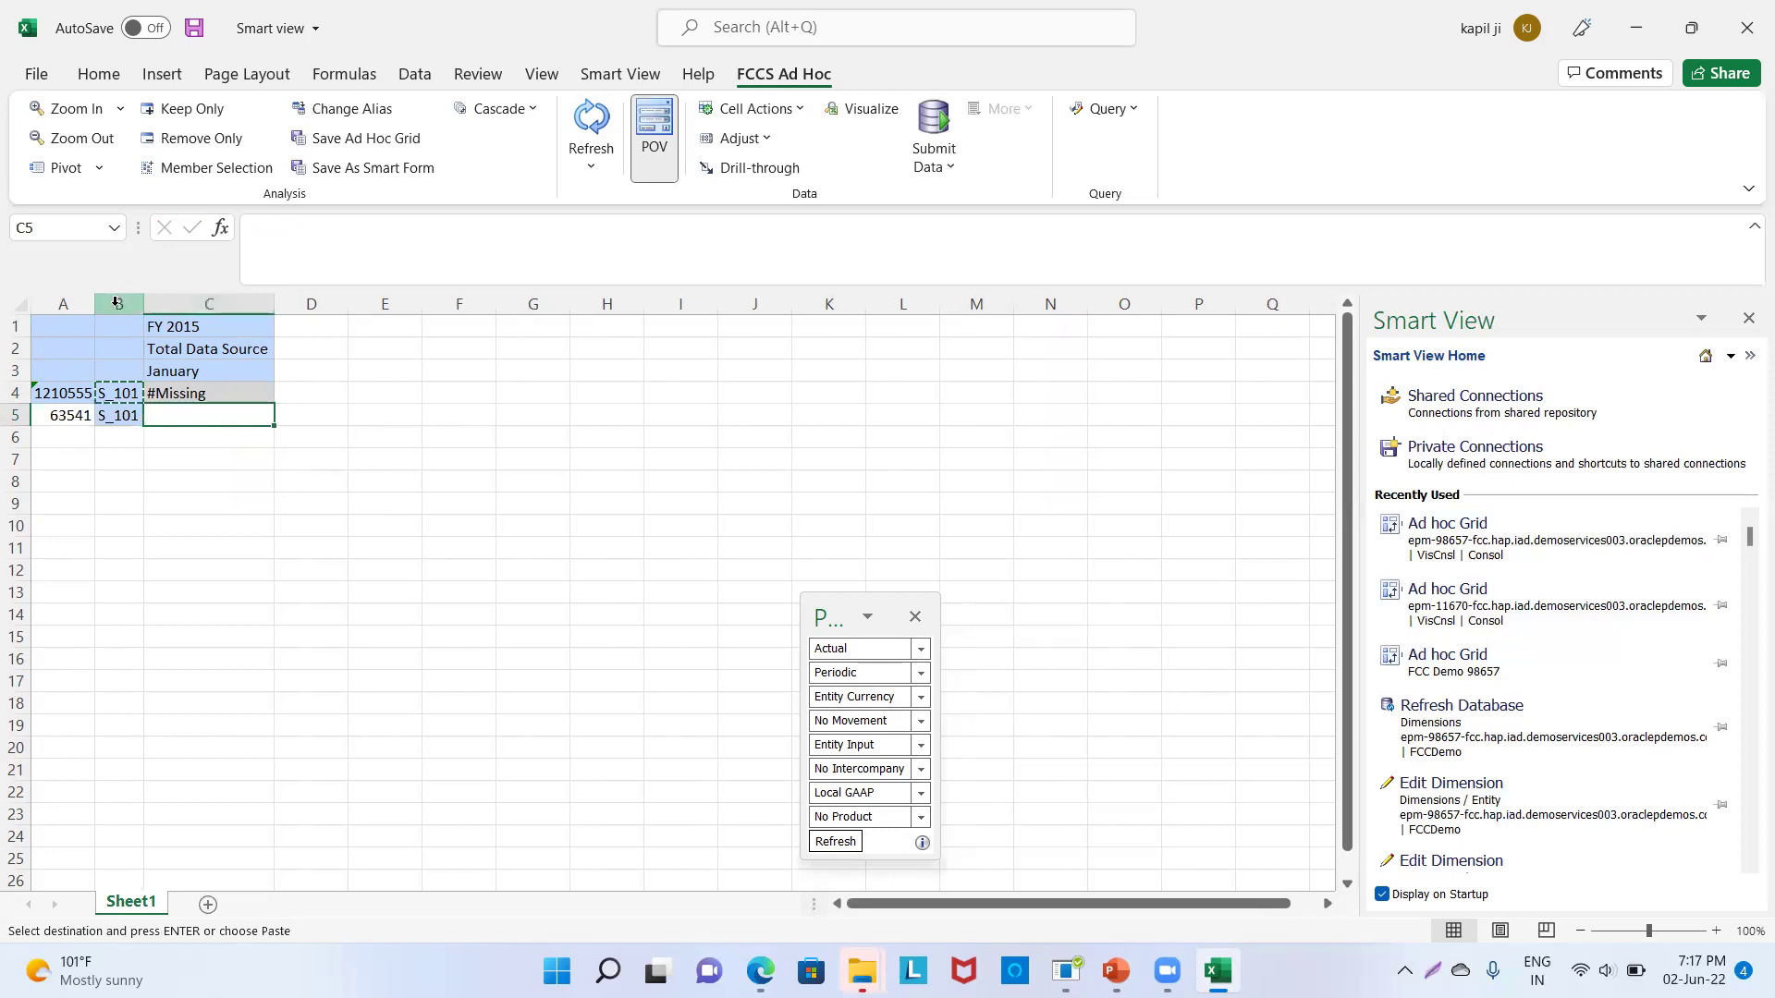
{"action": "double_click", "coordinate": [94, 304]}
{"action": "left_click", "coordinate": [153, 549]}
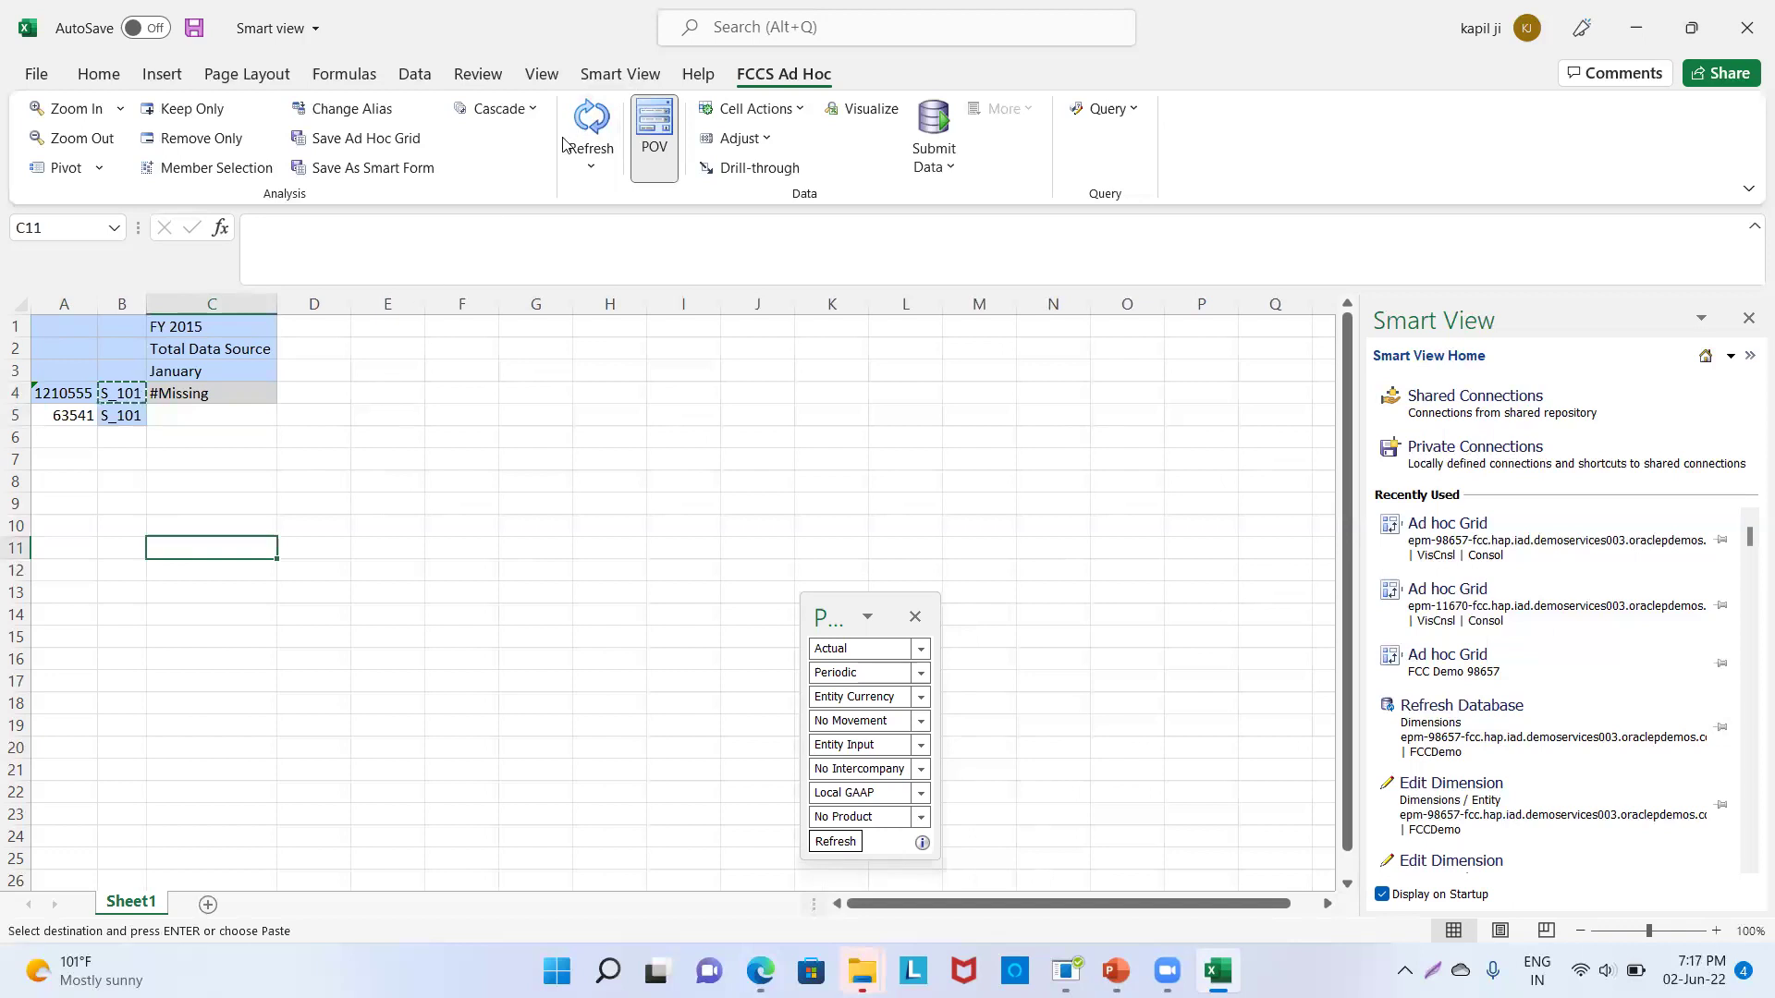
{"action": "left_click", "coordinate": [590, 129]}
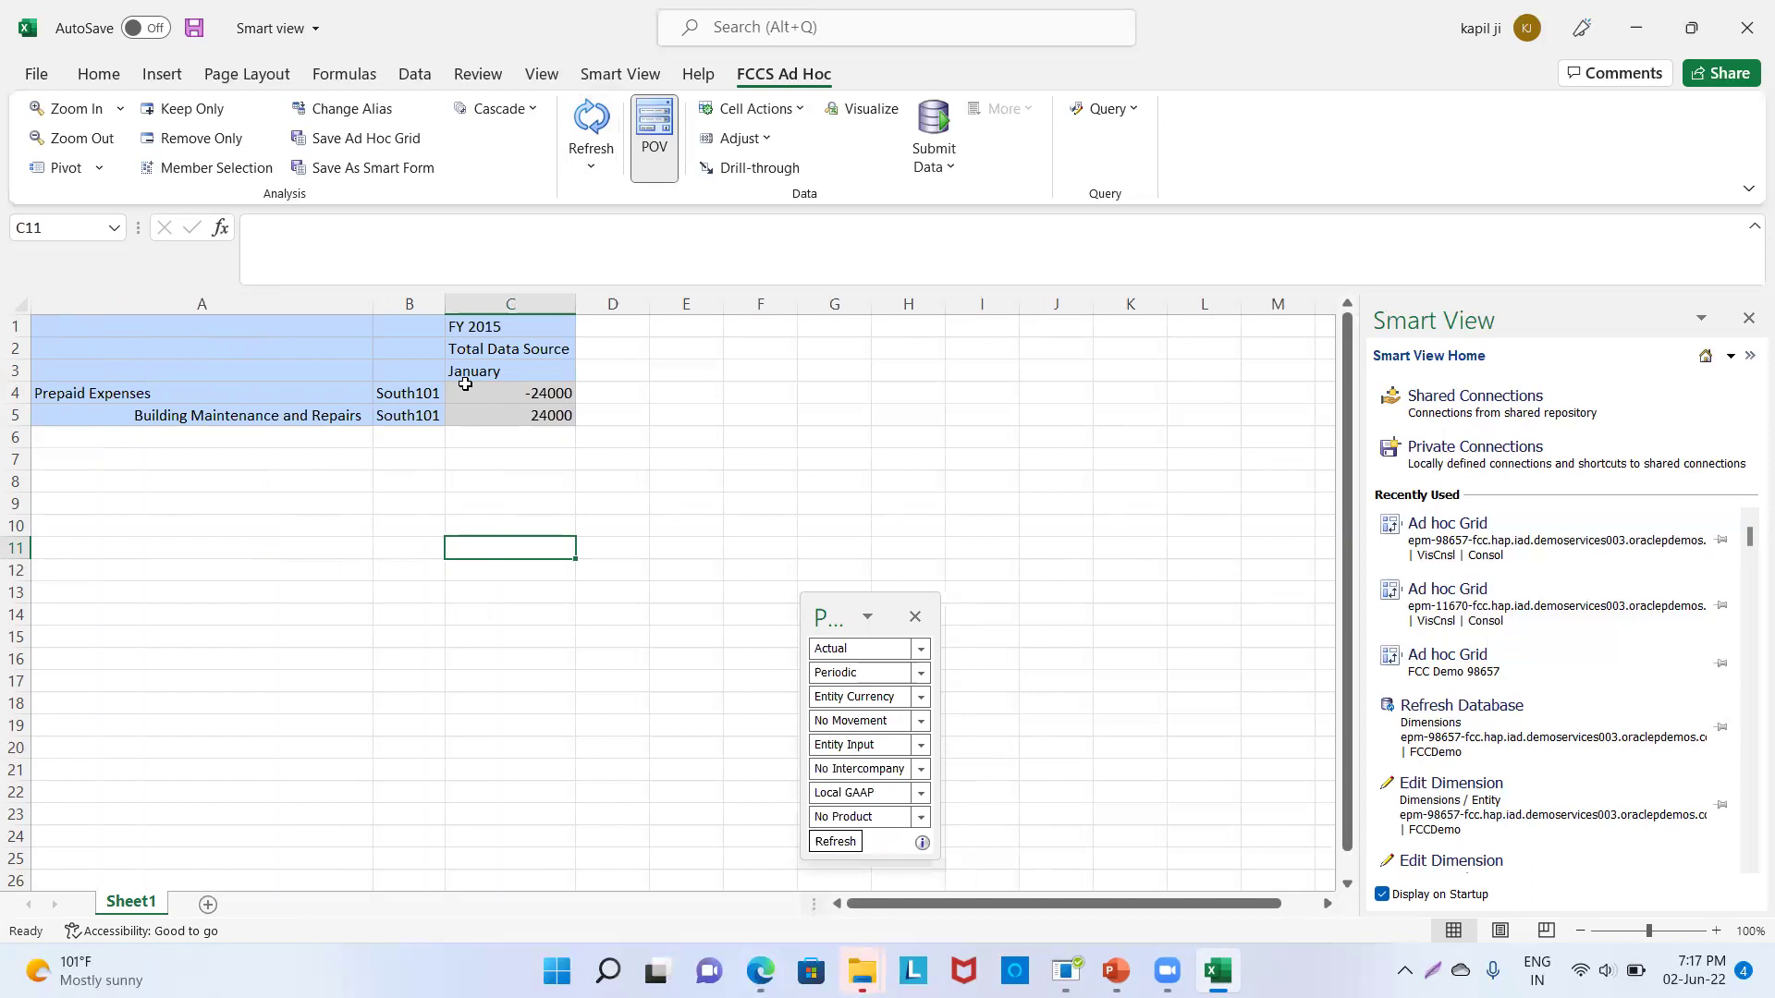
Step: Zoom in on Total Data Source in the column headers to expand it into its child members
{"action": "left_click", "coordinate": [465, 387]}
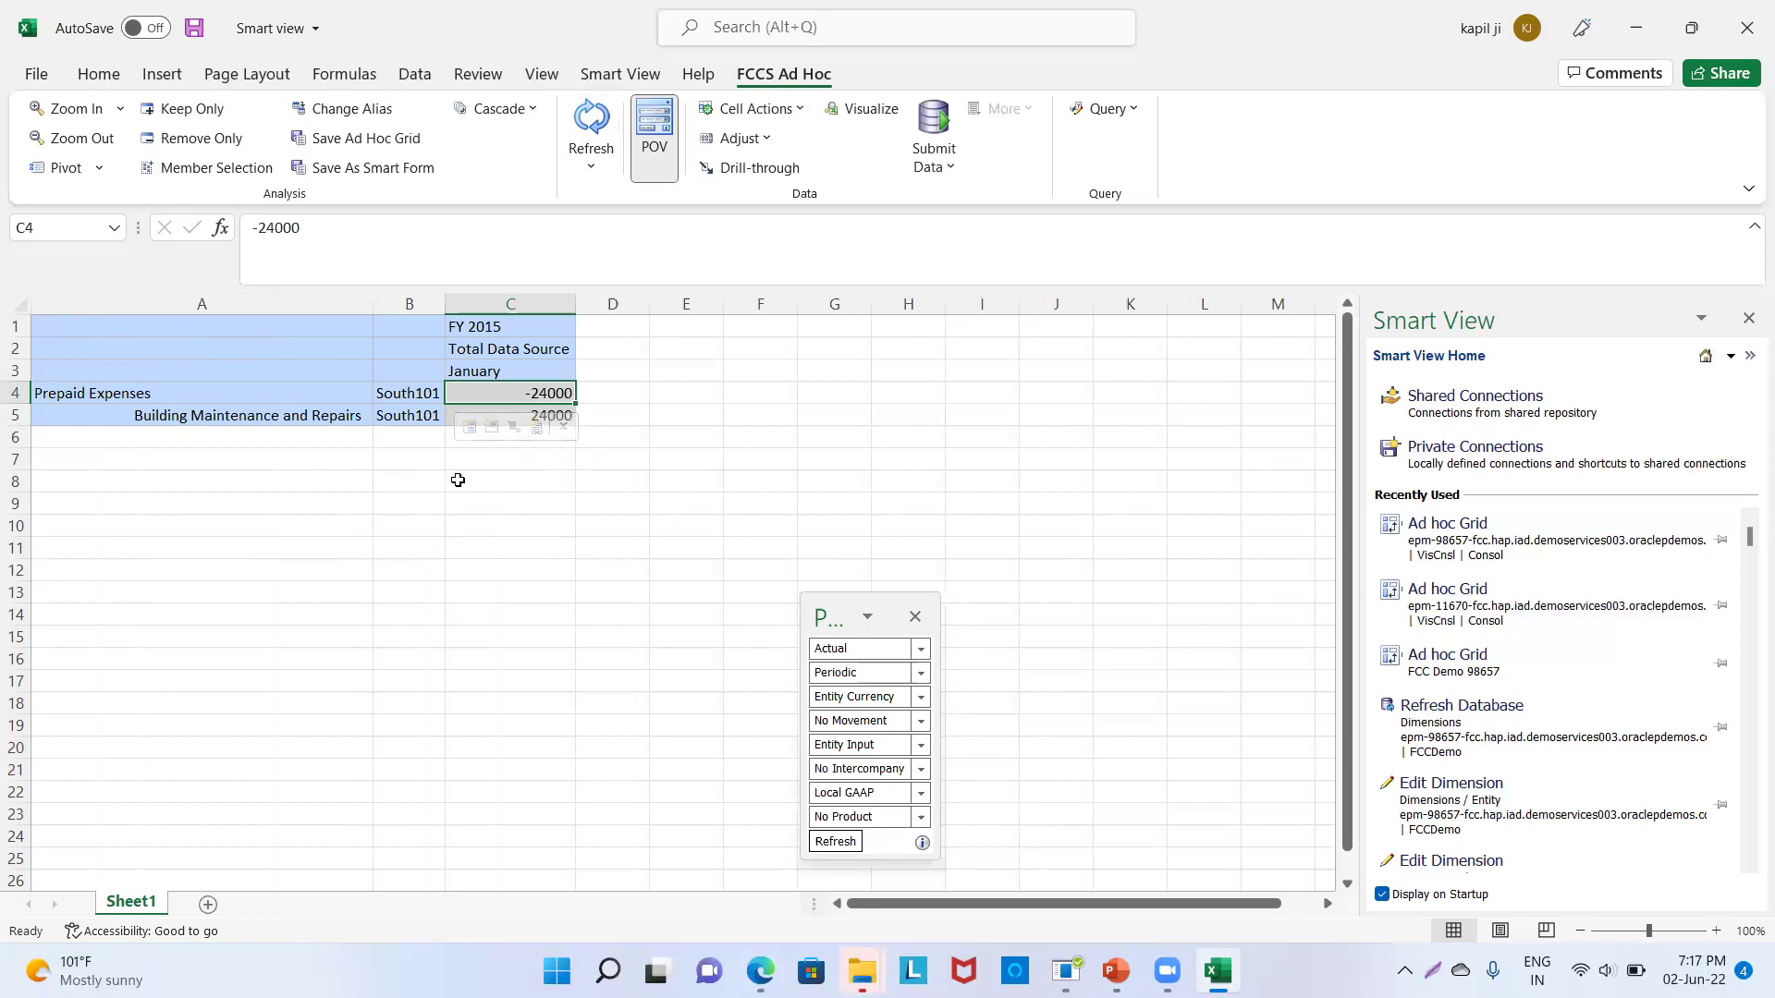
{"action": "left_click", "coordinate": [447, 615]}
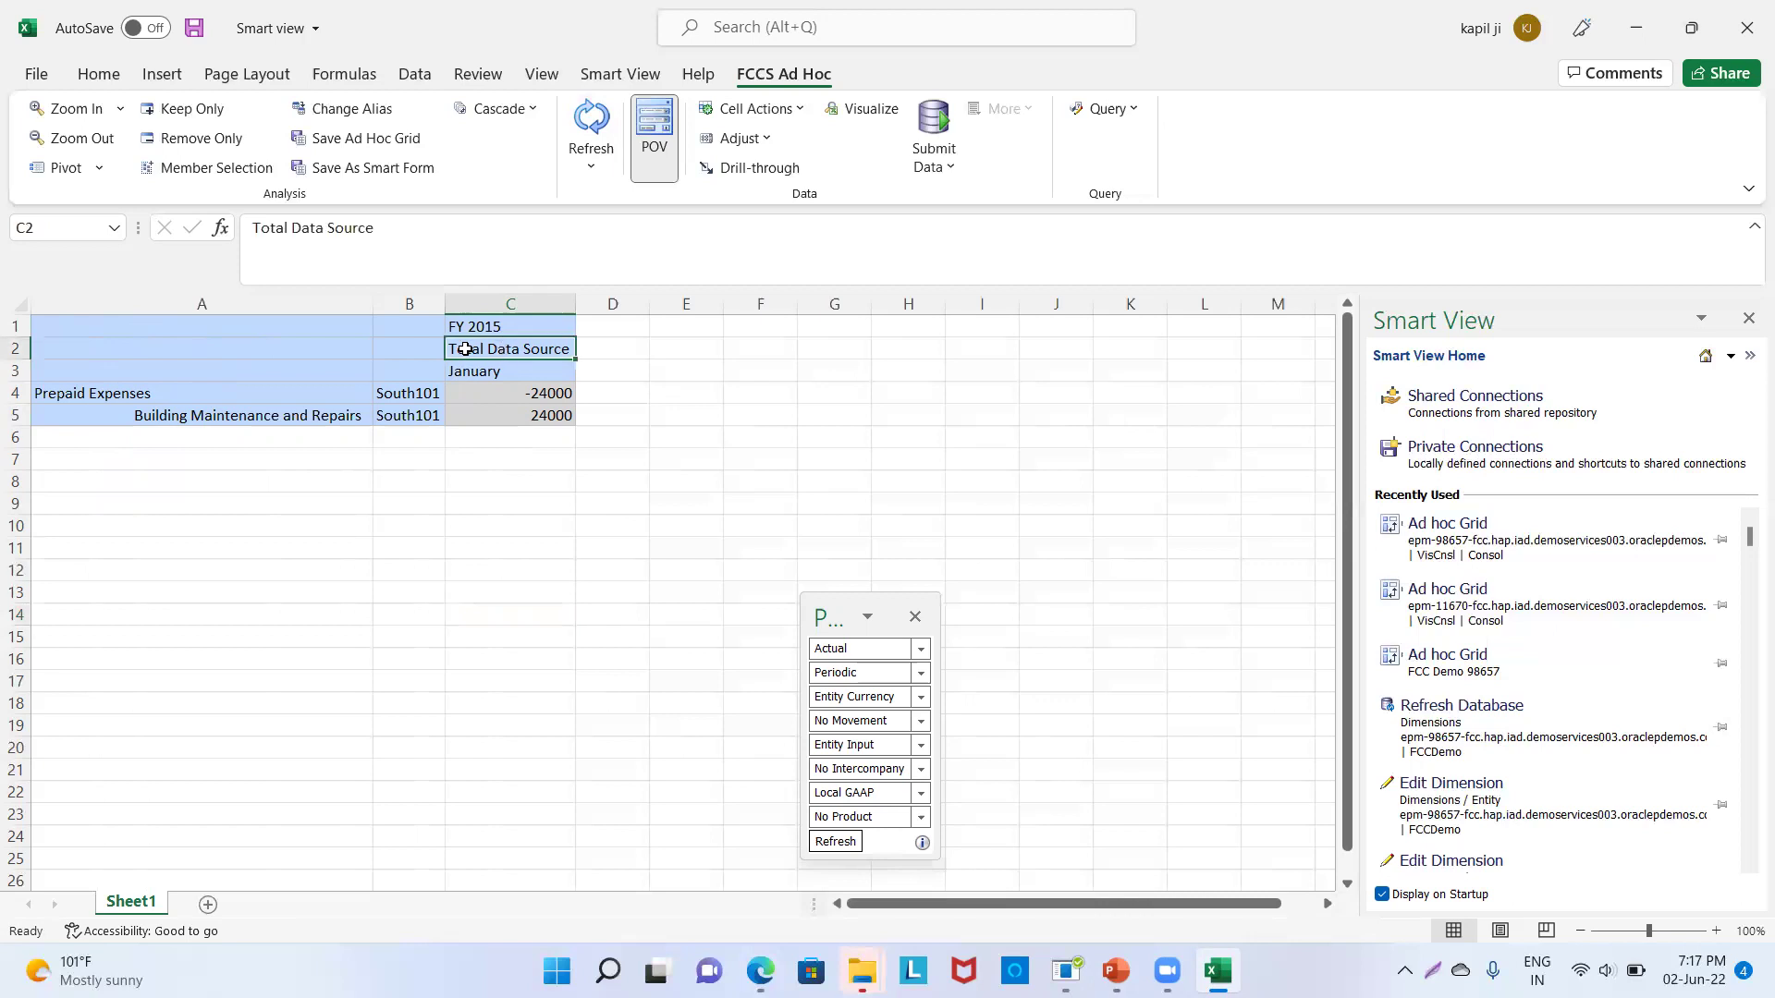
{"action": "left_click", "coordinate": [119, 110]}
{"action": "left_click", "coordinate": [110, 137]}
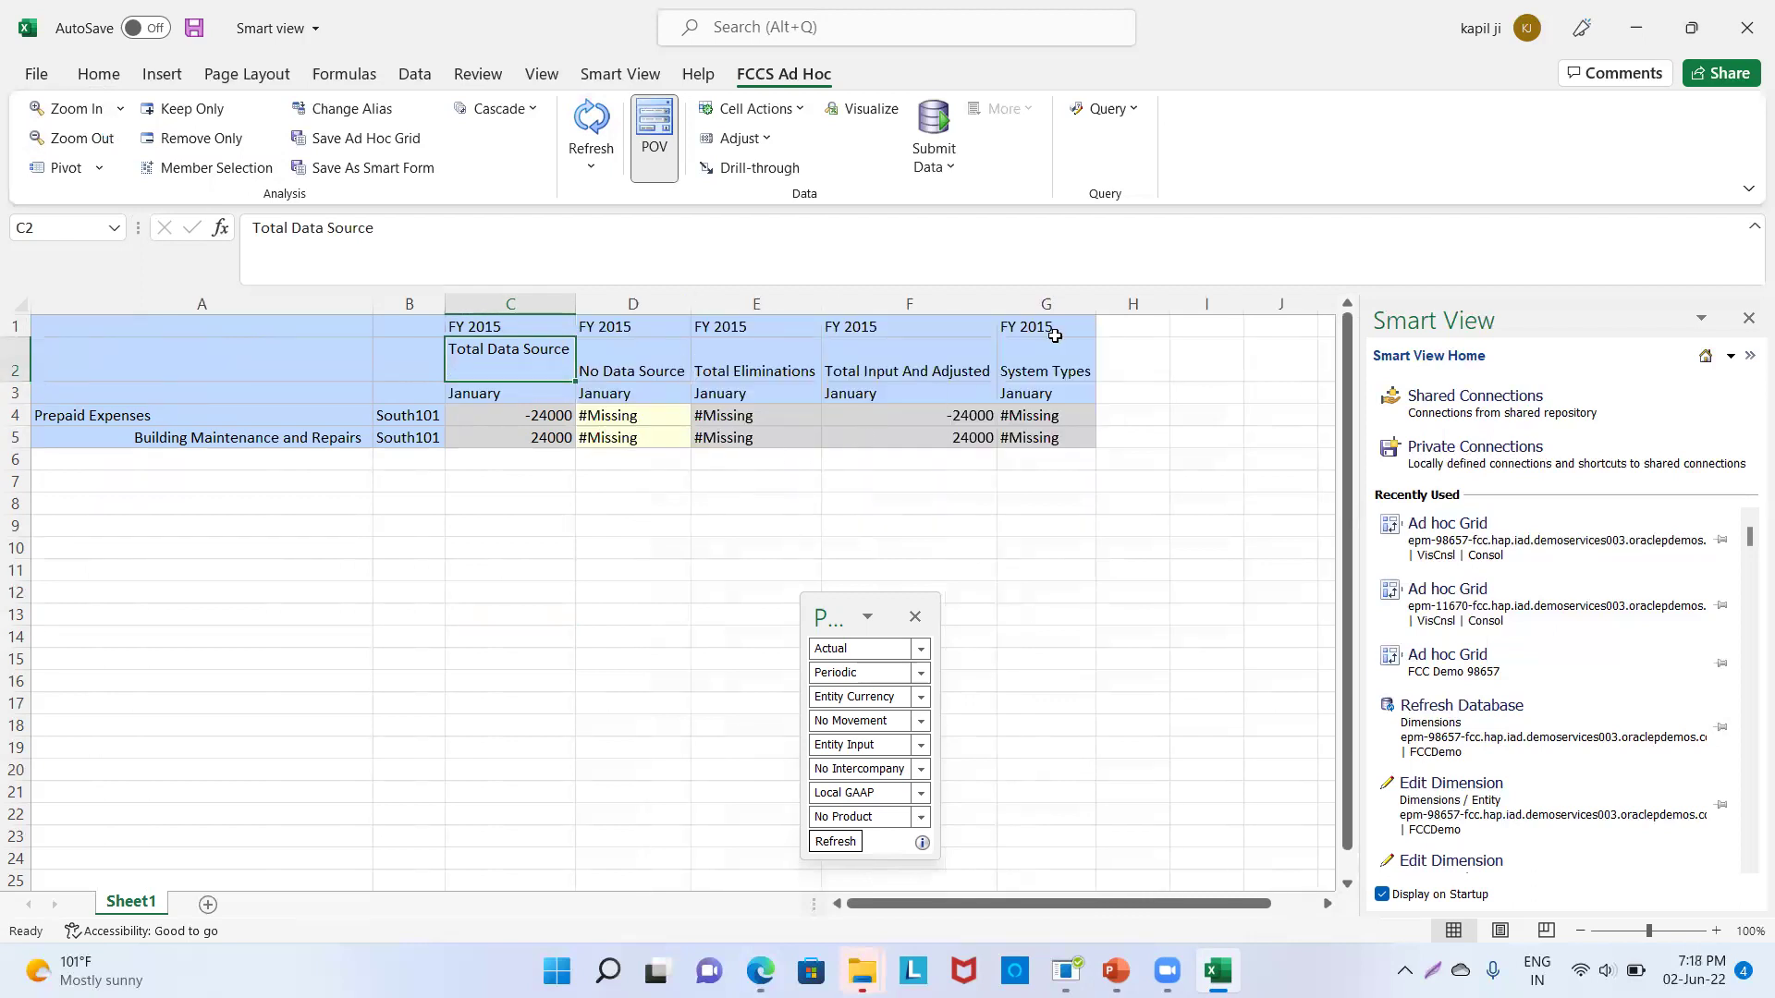
{"action": "right_click", "coordinate": [1046, 305]}
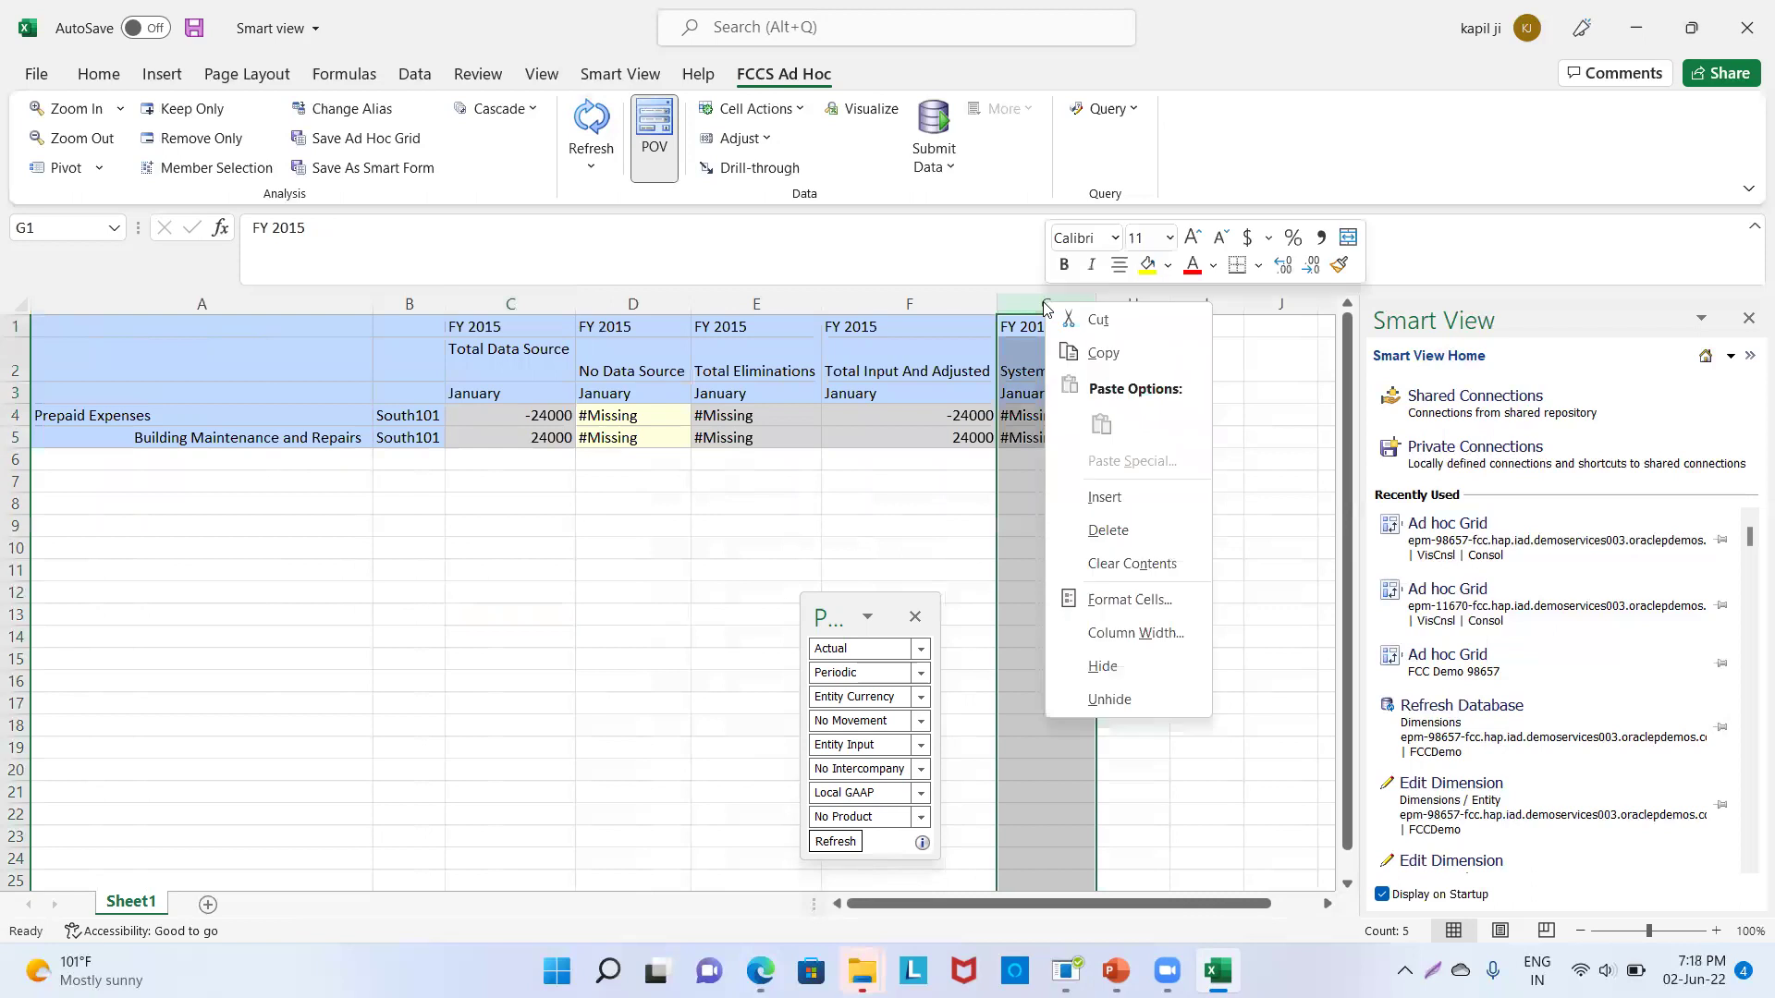
{"action": "left_click", "coordinate": [1197, 504]}
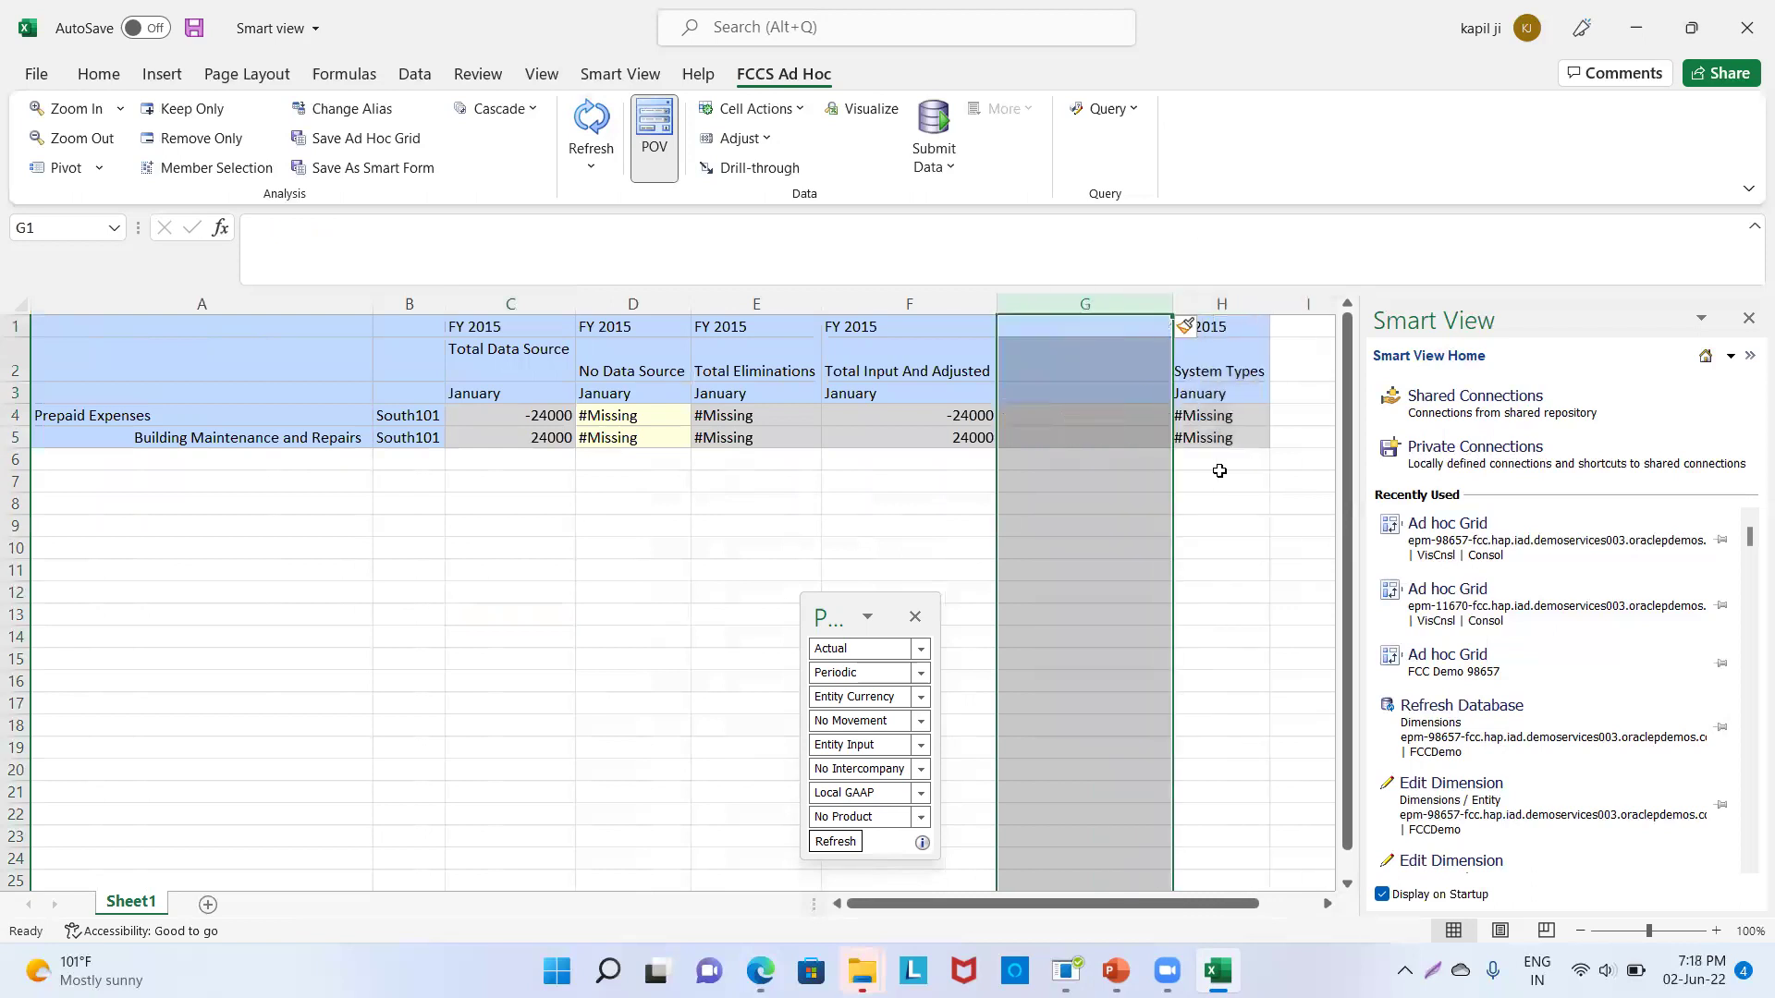
{"action": "right_click", "coordinate": [1054, 308]}
{"action": "left_click", "coordinate": [1114, 543]}
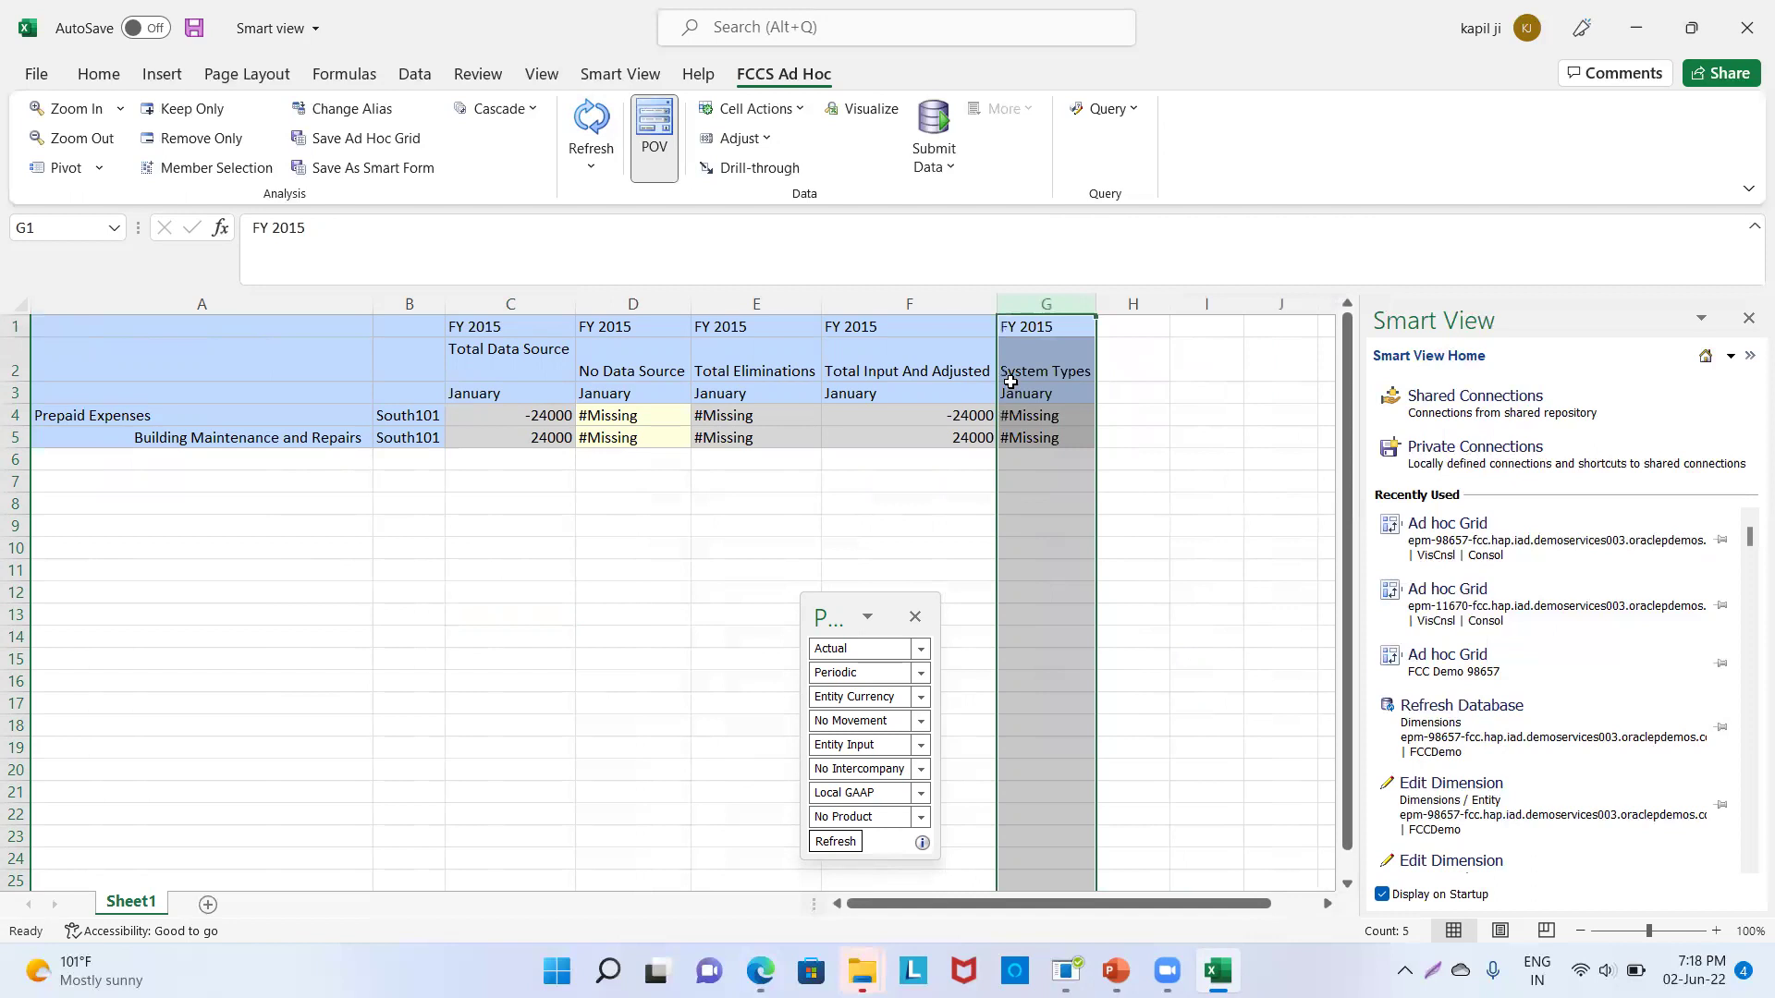
Step: Delete the System Types column from the ad hoc grid
{"action": "right_click", "coordinate": [1037, 304]}
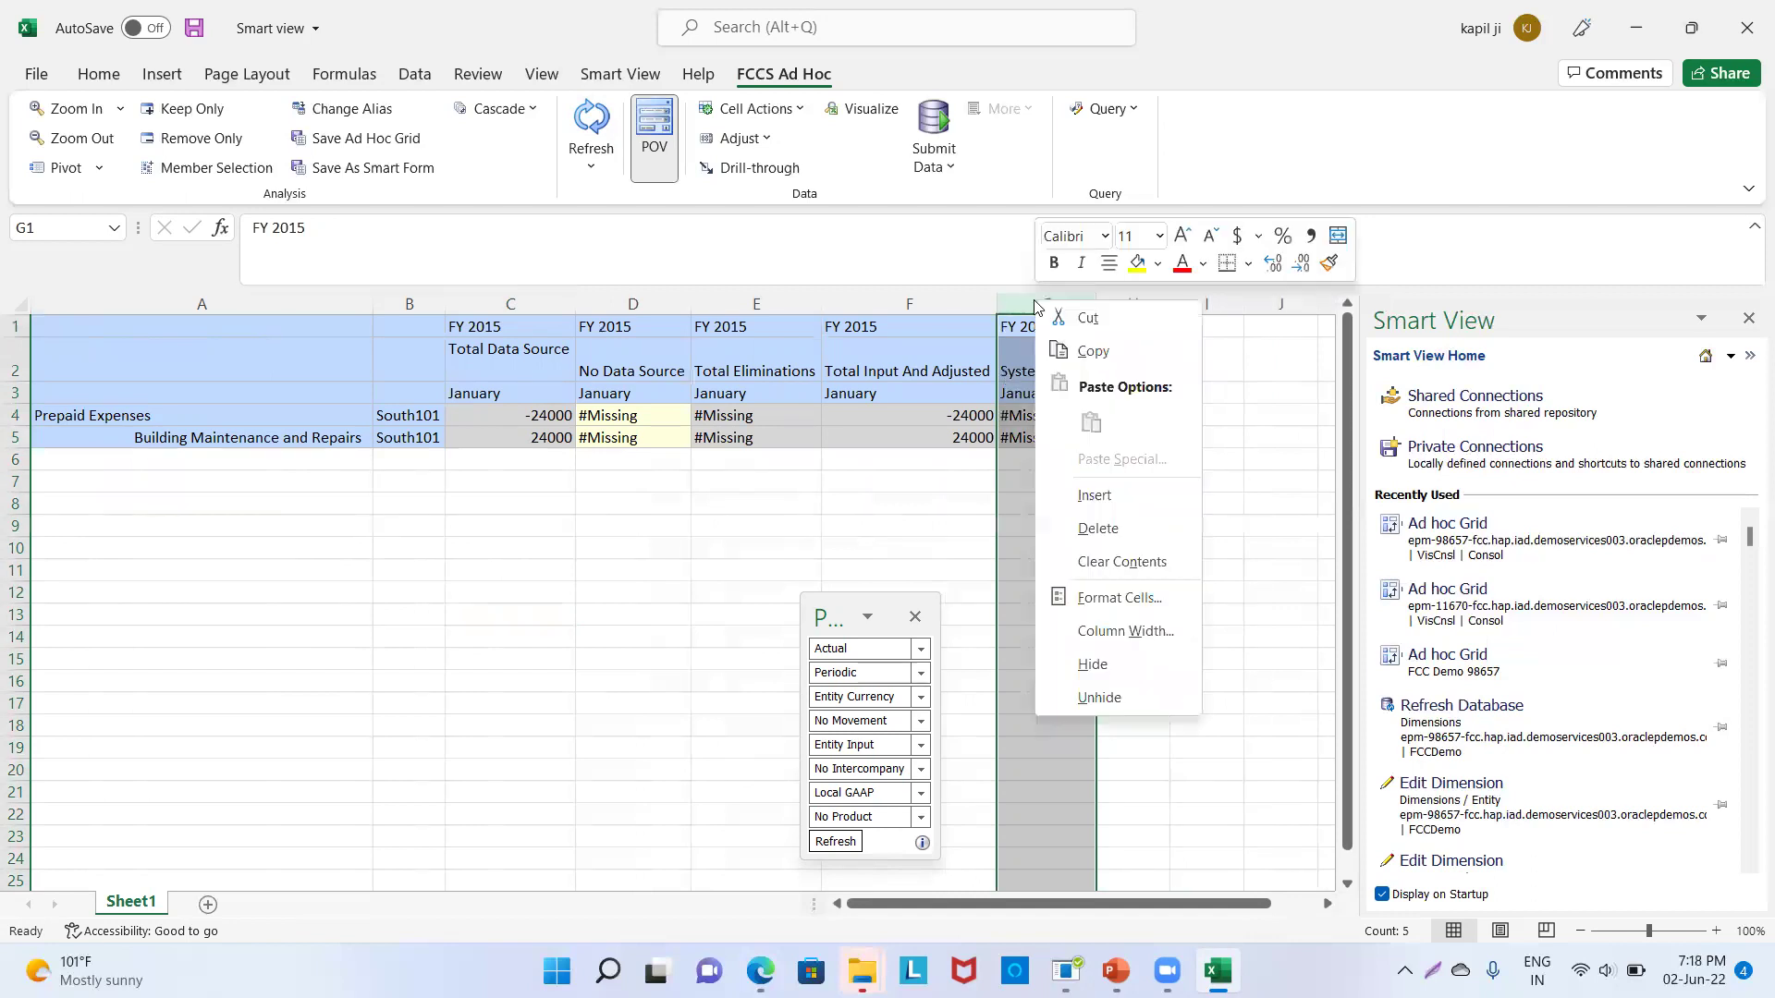
{"action": "left_click", "coordinate": [1077, 528]}
{"action": "left_click", "coordinate": [675, 578]}
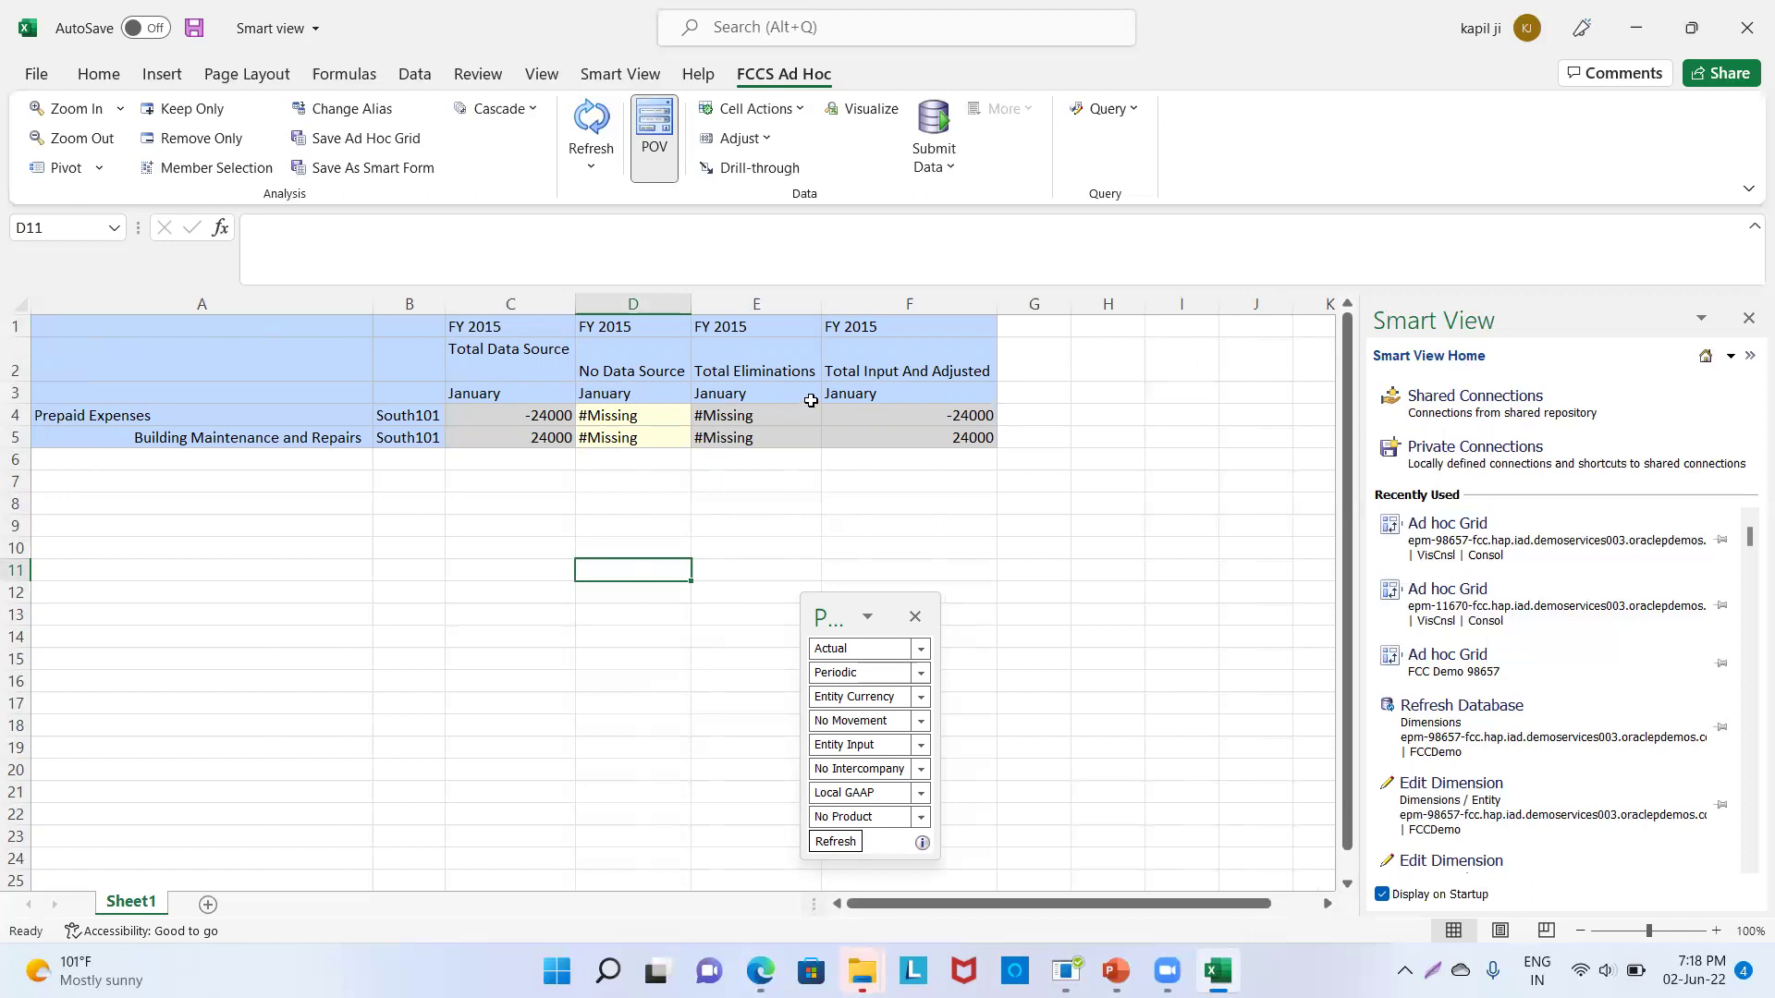
Step: Zoom in on Total Input And Adjusted in the column headers to expand its child data sources
{"action": "left_click", "coordinate": [859, 370]}
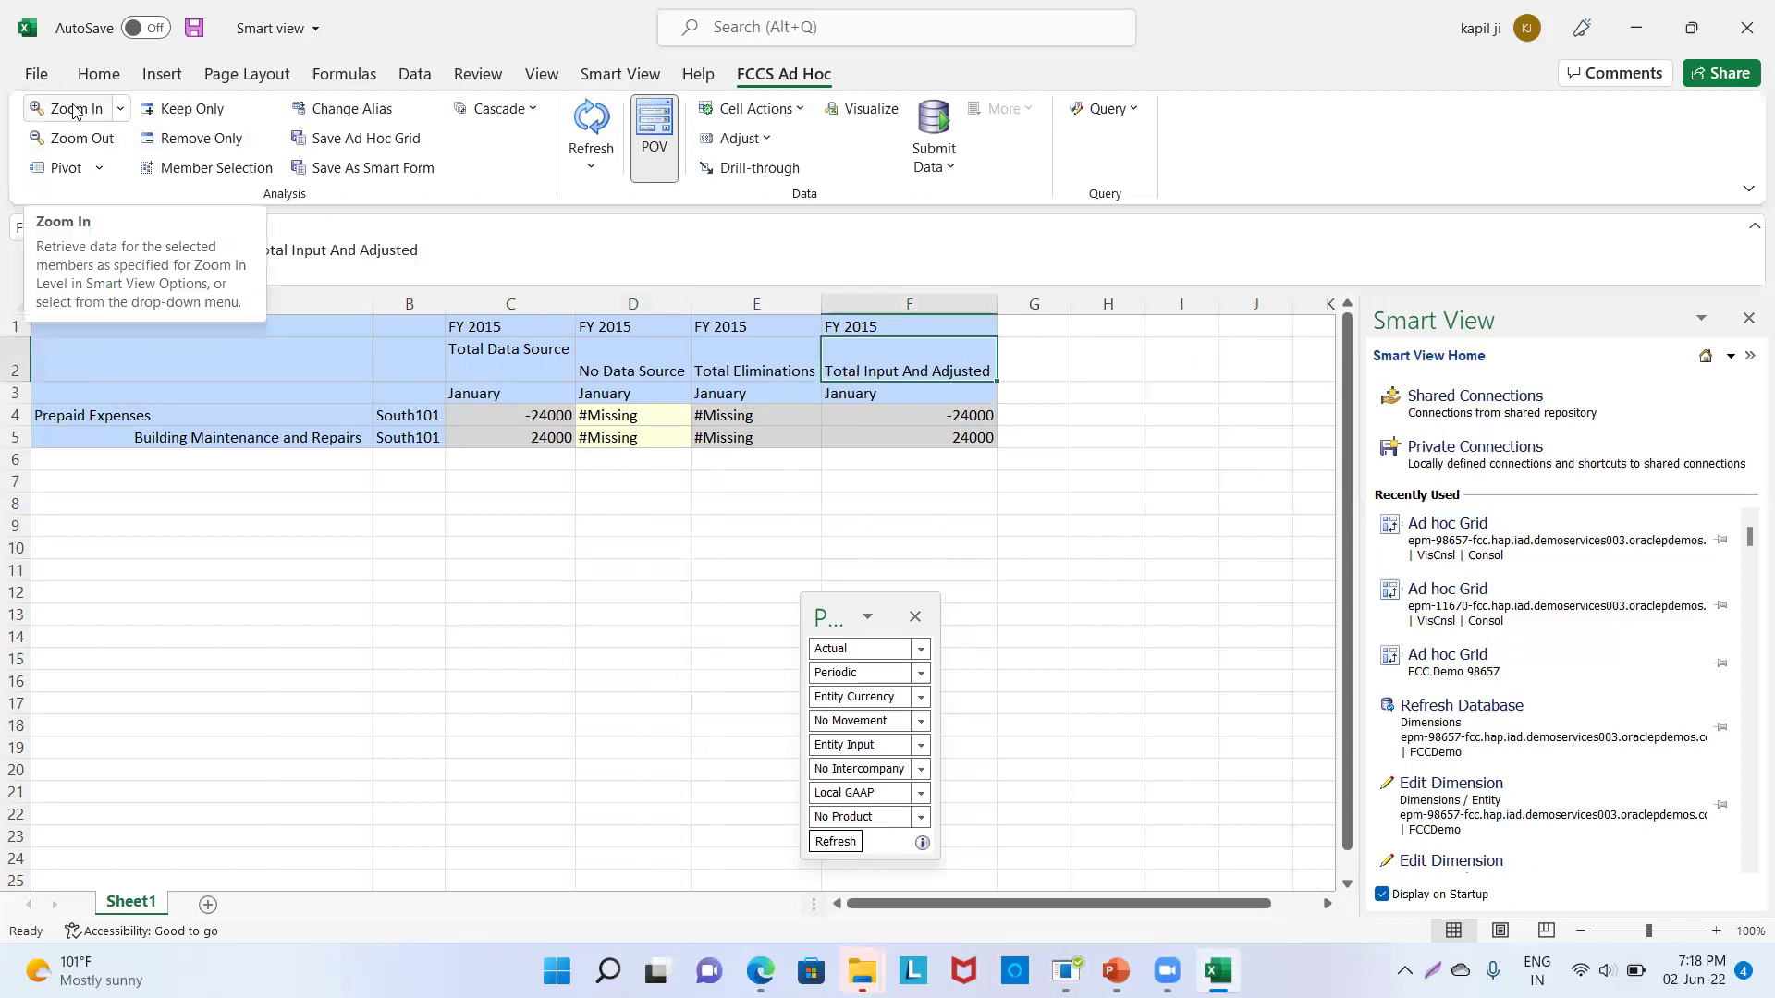
{"action": "left_click", "coordinate": [107, 108]}
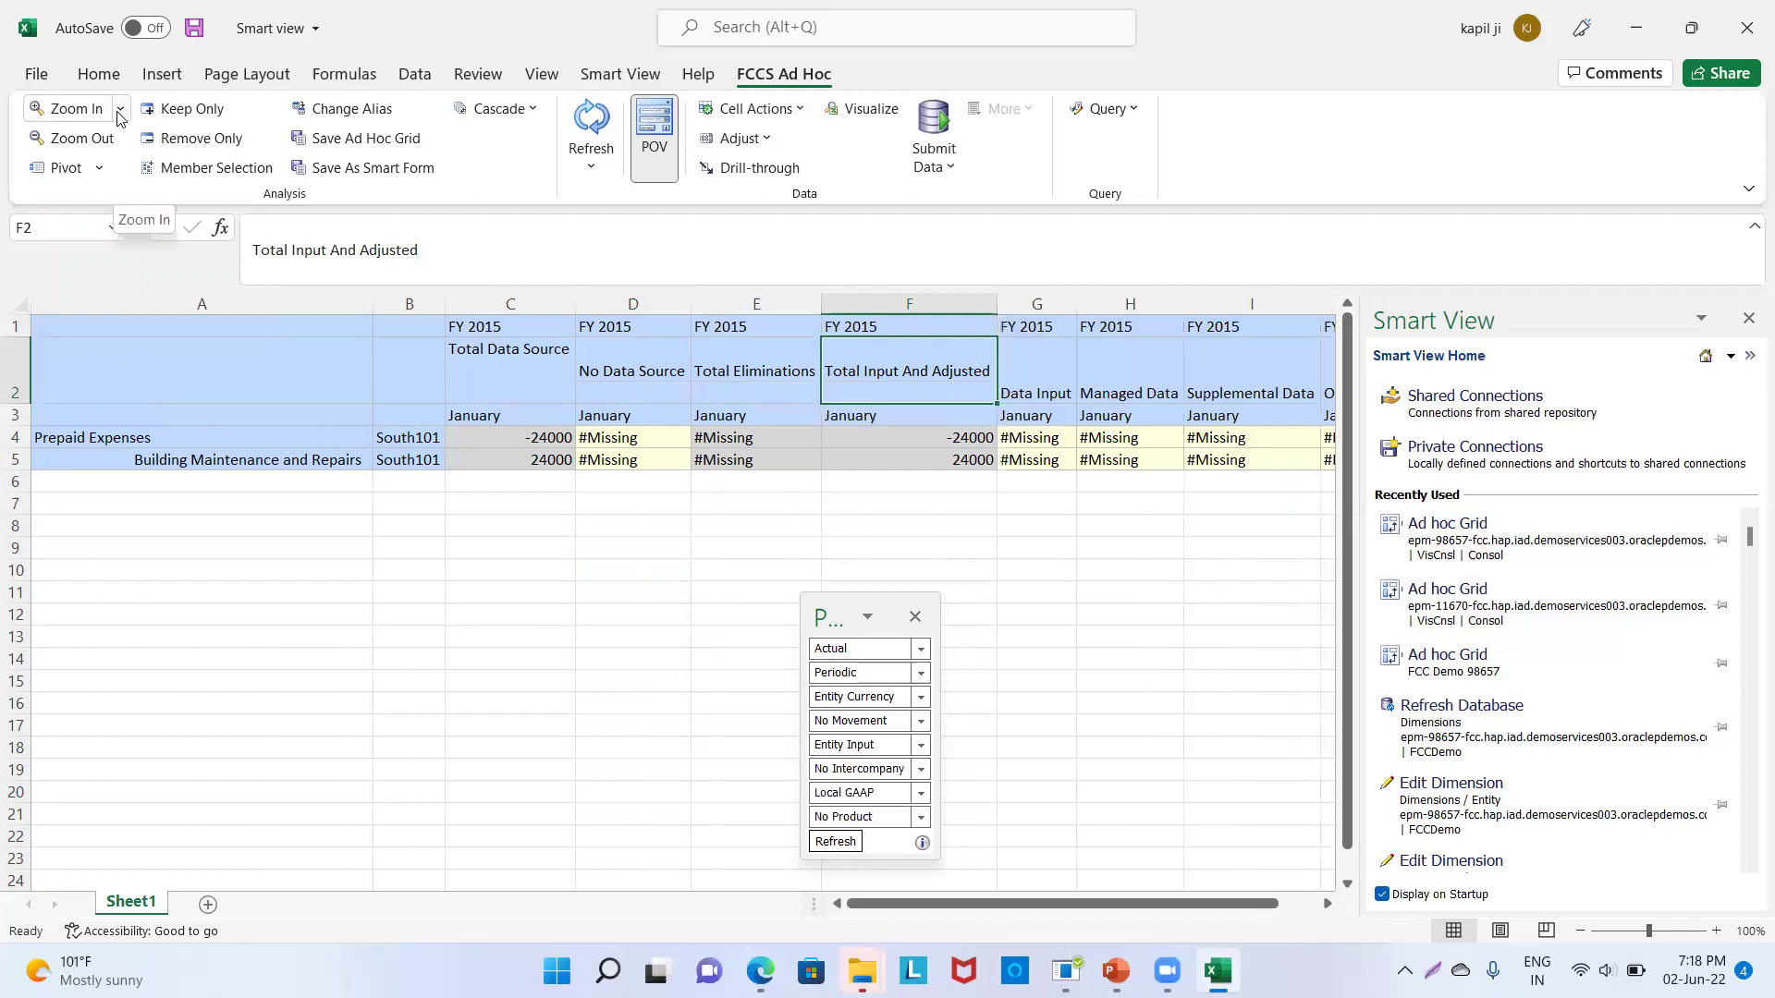
Step: Enter 50000 for Prepaid Expenses and 200000 for Building Maintenance and Repairs under Data Input, and submit the data
{"action": "left_click", "coordinate": [1059, 437]}
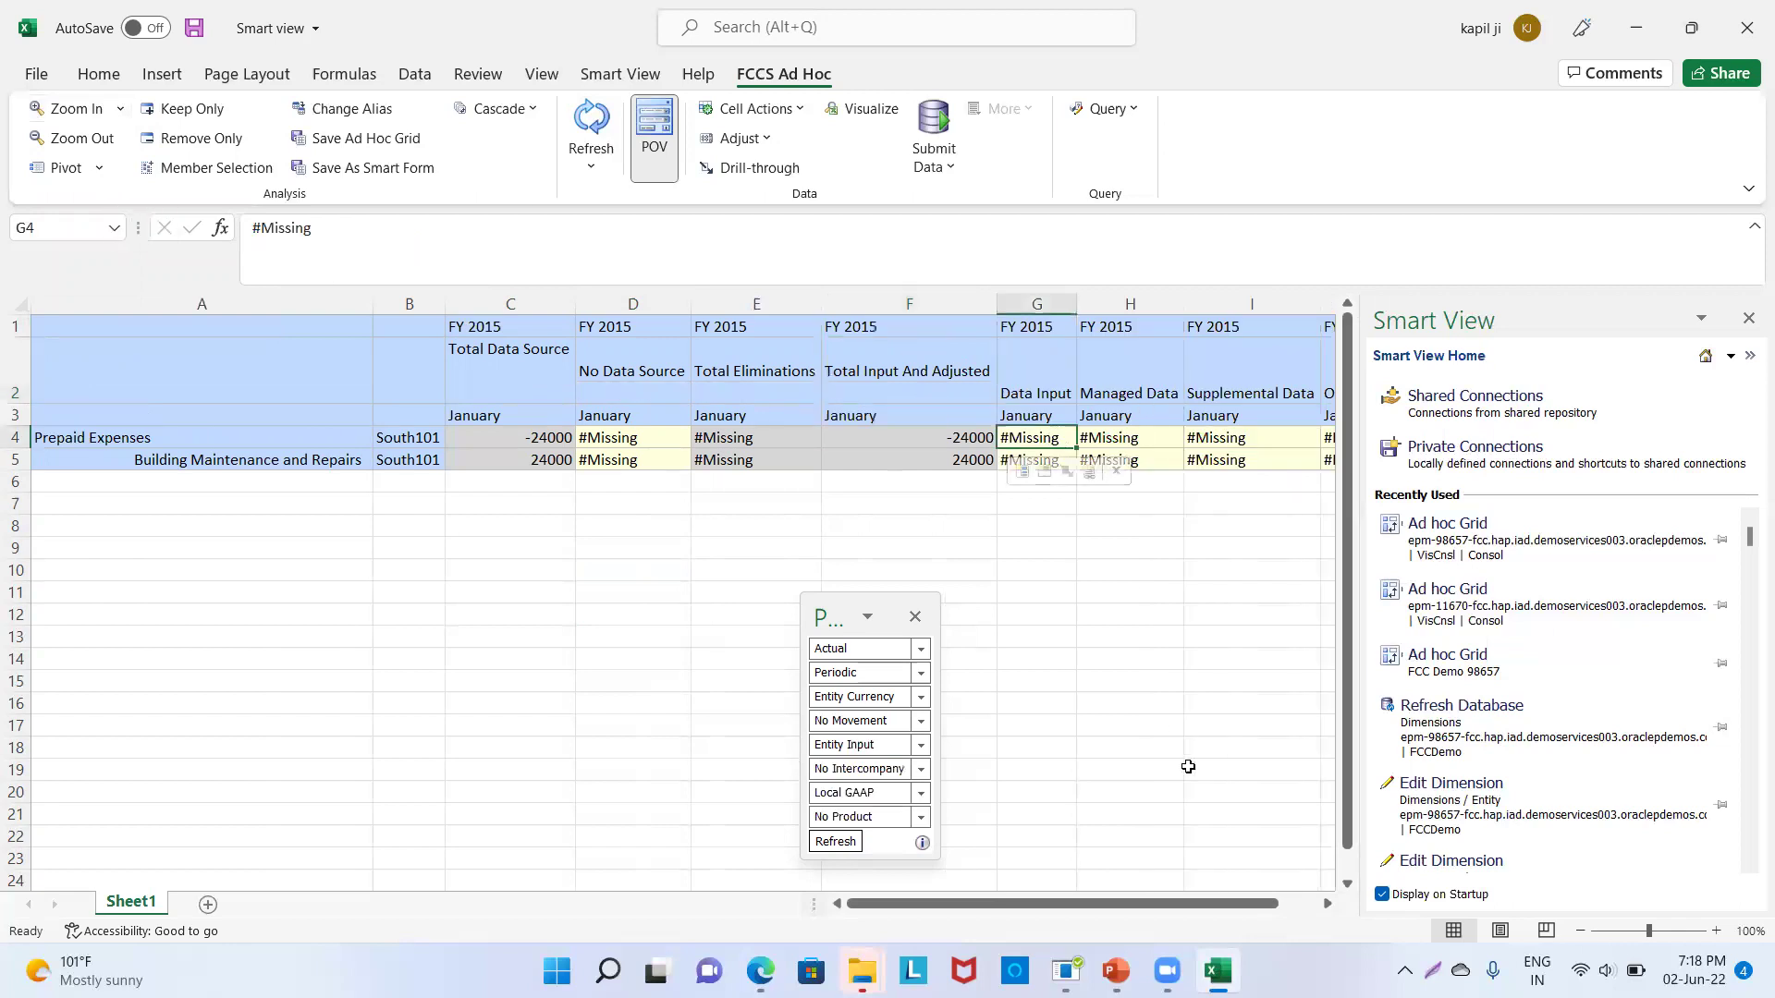
{"action": "left_click_drag", "start_coordinate": [1211, 904], "coordinate": [1293, 910]}
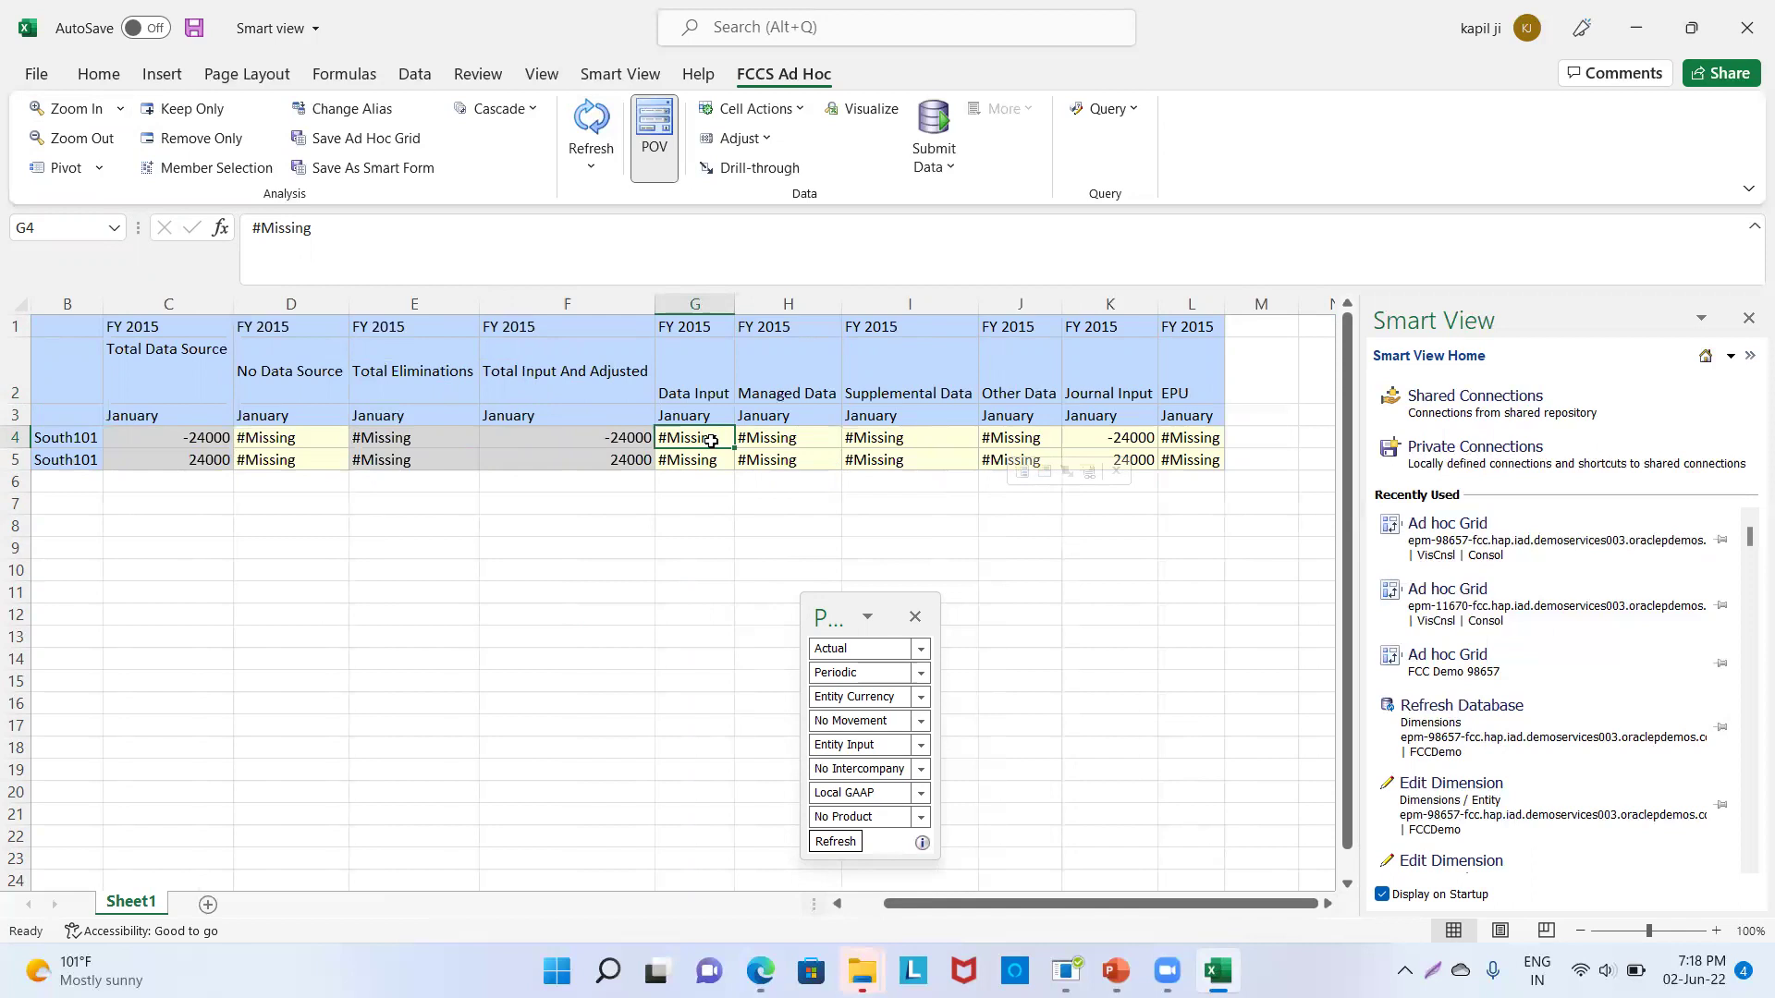
{"action": "type", "text": "50000"}
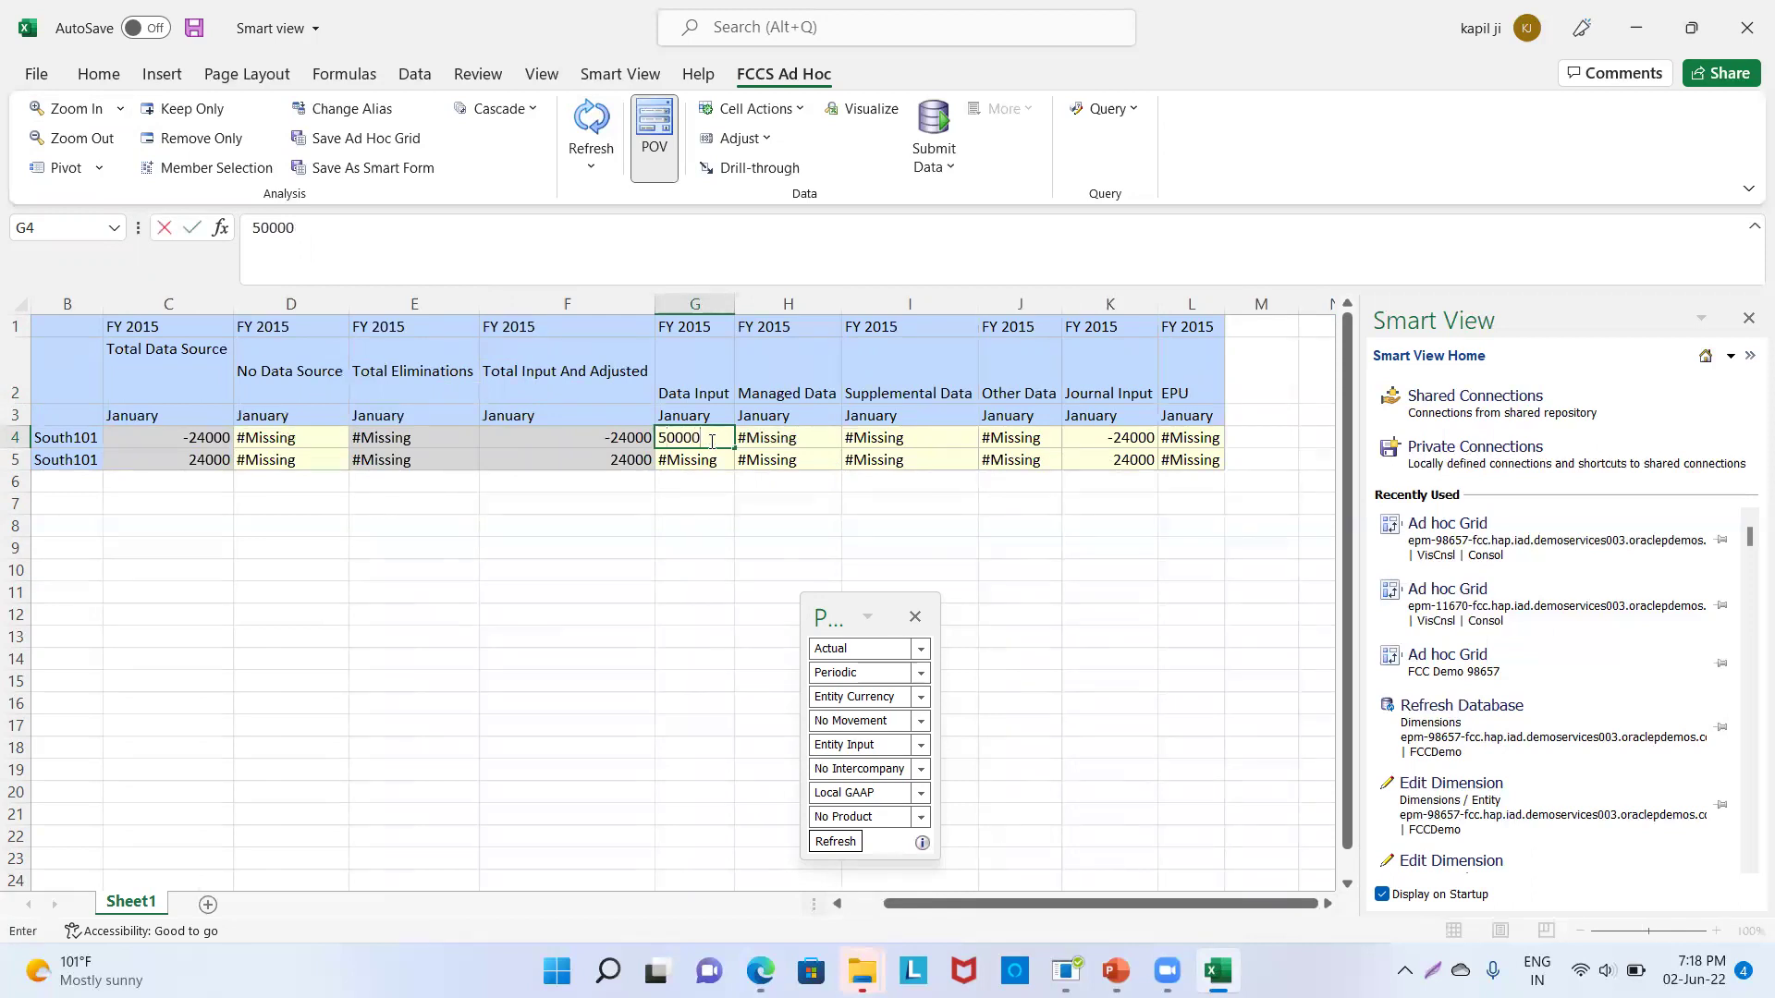
{"action": "key", "text": "Return"}
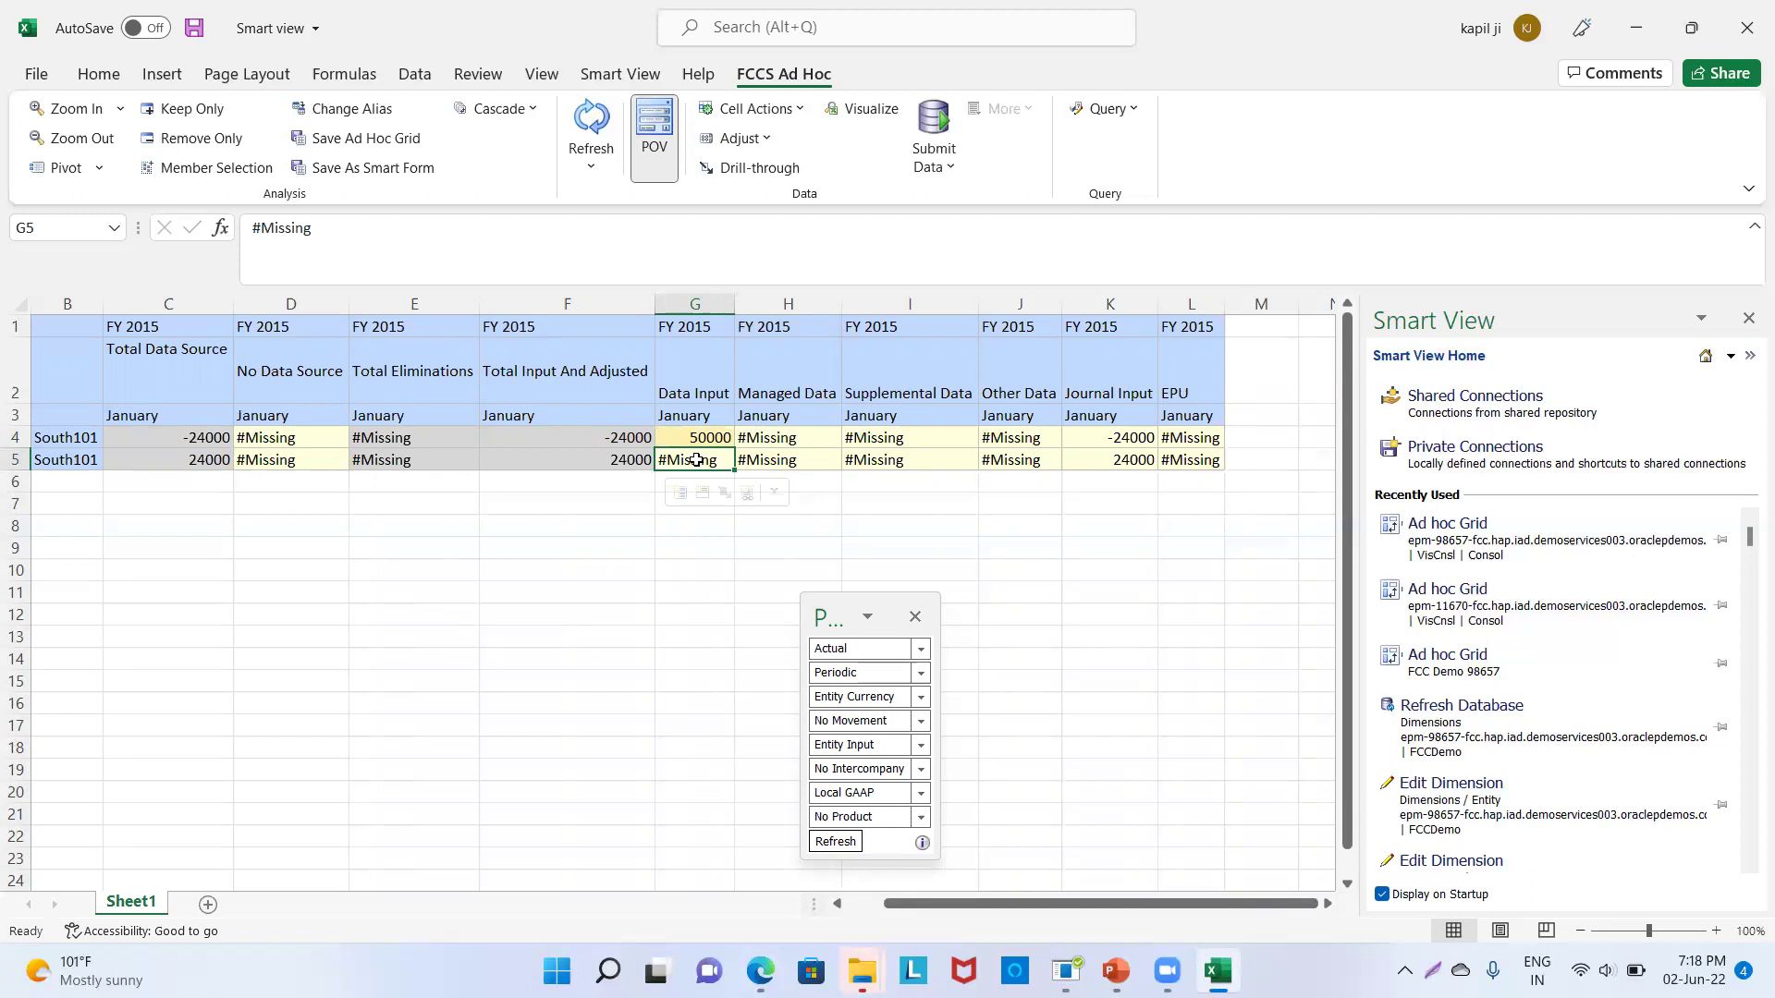
{"action": "type", "text": "200000"}
{"action": "key", "text": "Return"}
{"action": "left_click", "coordinate": [673, 662]}
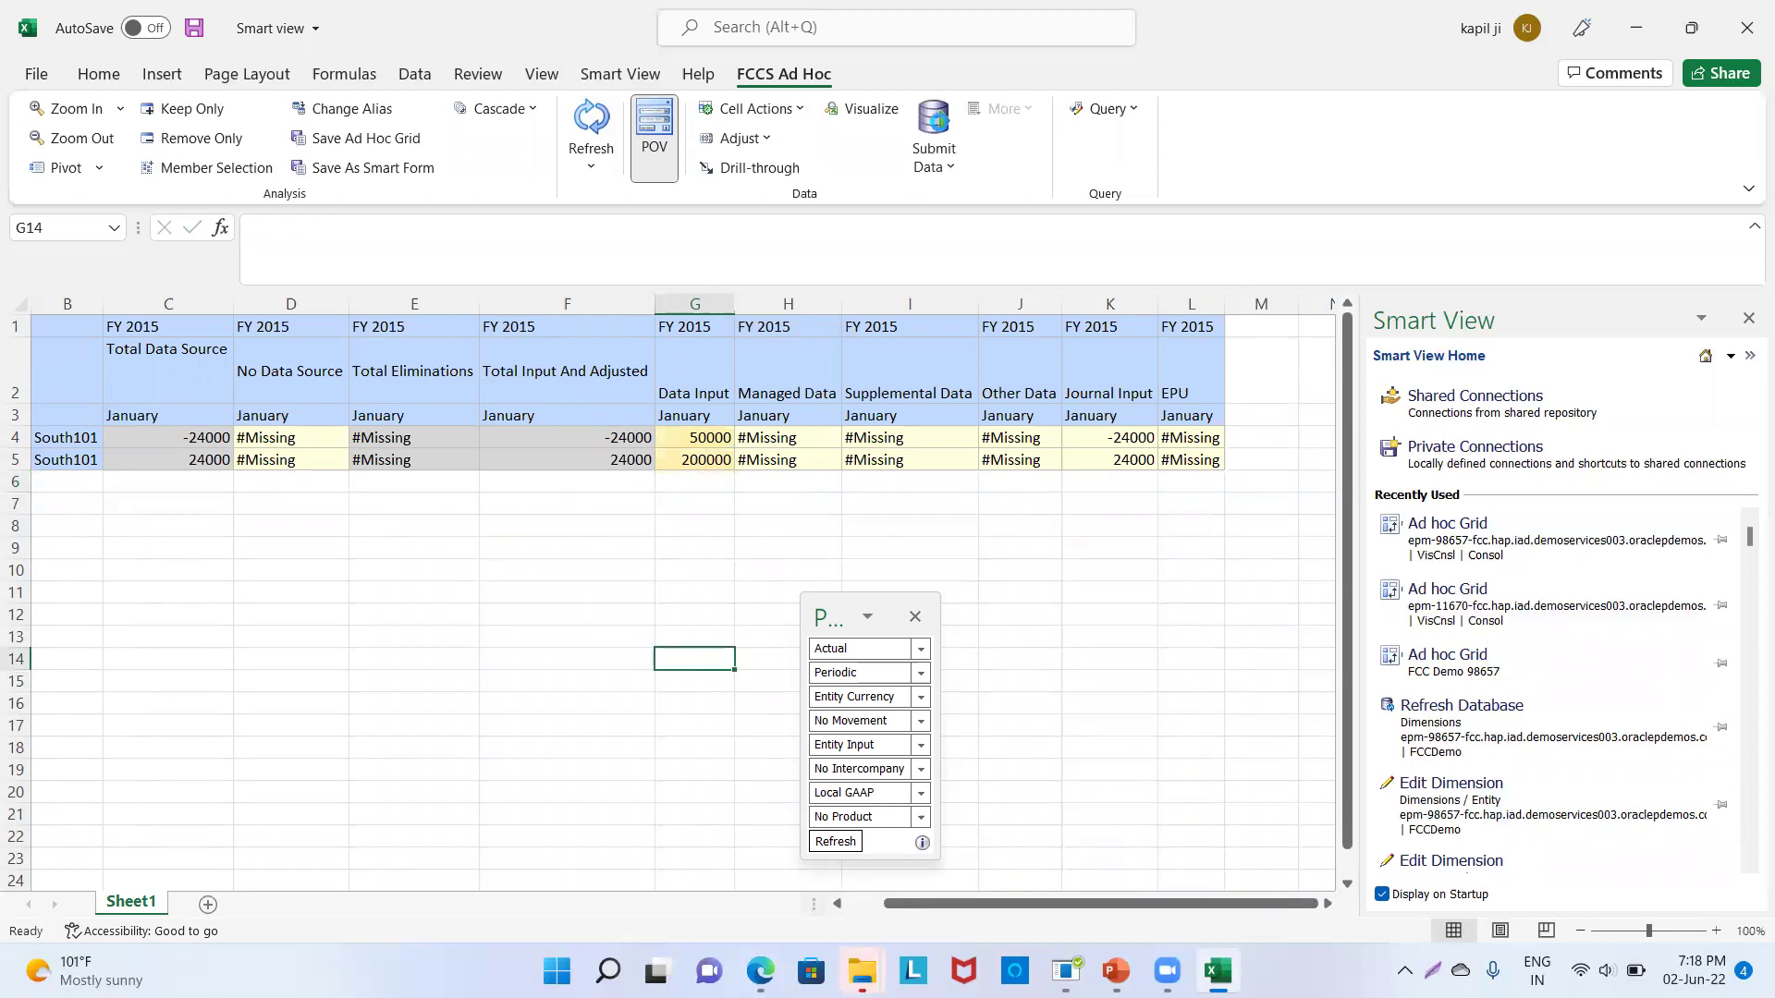
{"action": "left_click", "coordinate": [940, 121]}
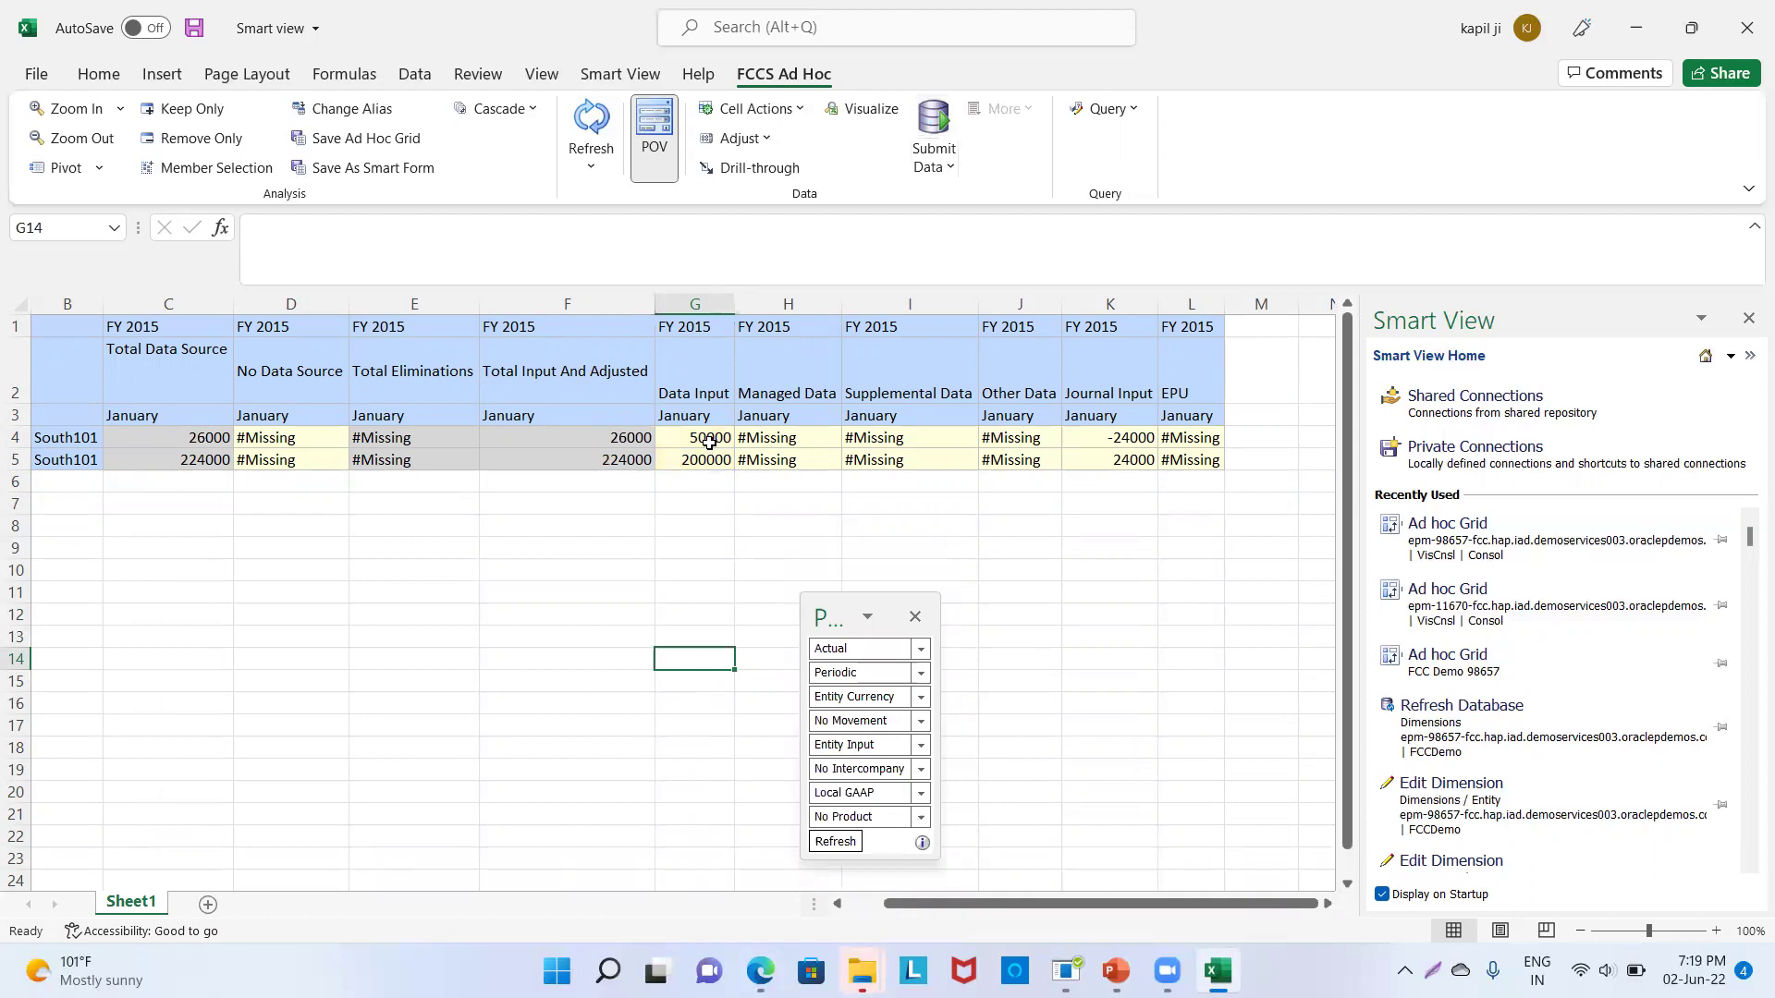
Step: Compare the Data Input amounts with the Total Data Source amounts for both accounts
{"action": "left_click", "coordinate": [181, 434]}
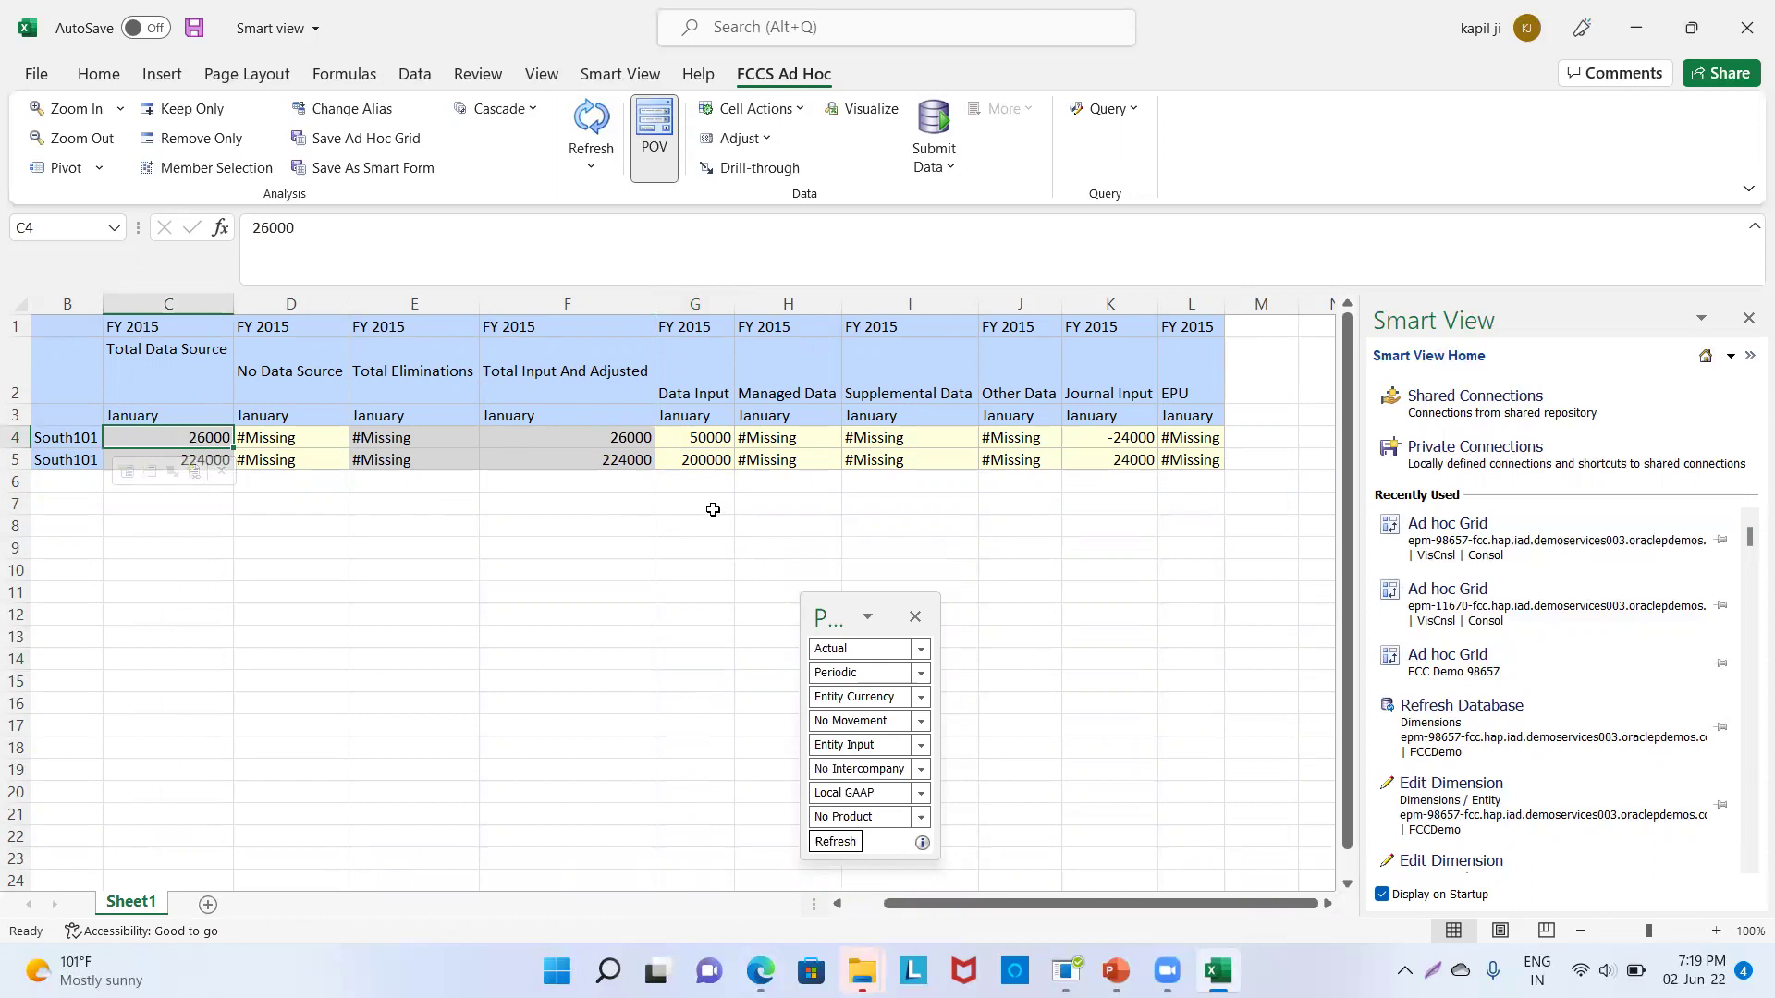
{"action": "left_click", "coordinate": [691, 455]}
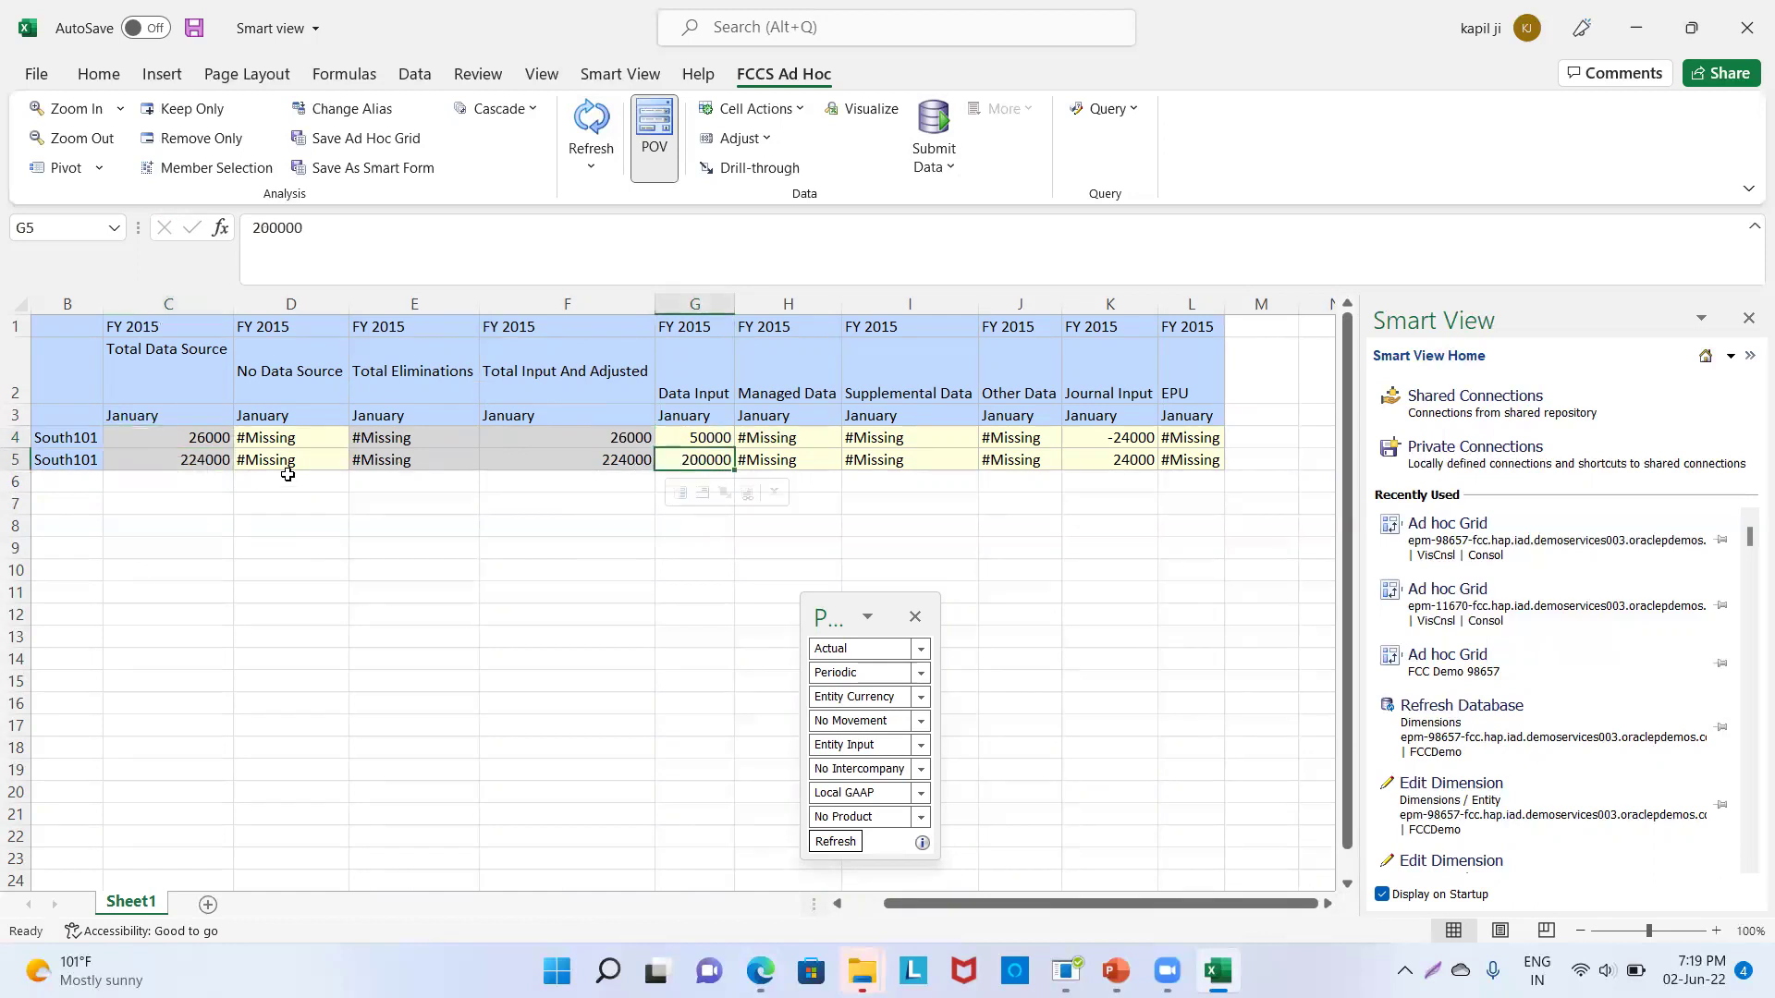
{"action": "left_click", "coordinate": [206, 460]}
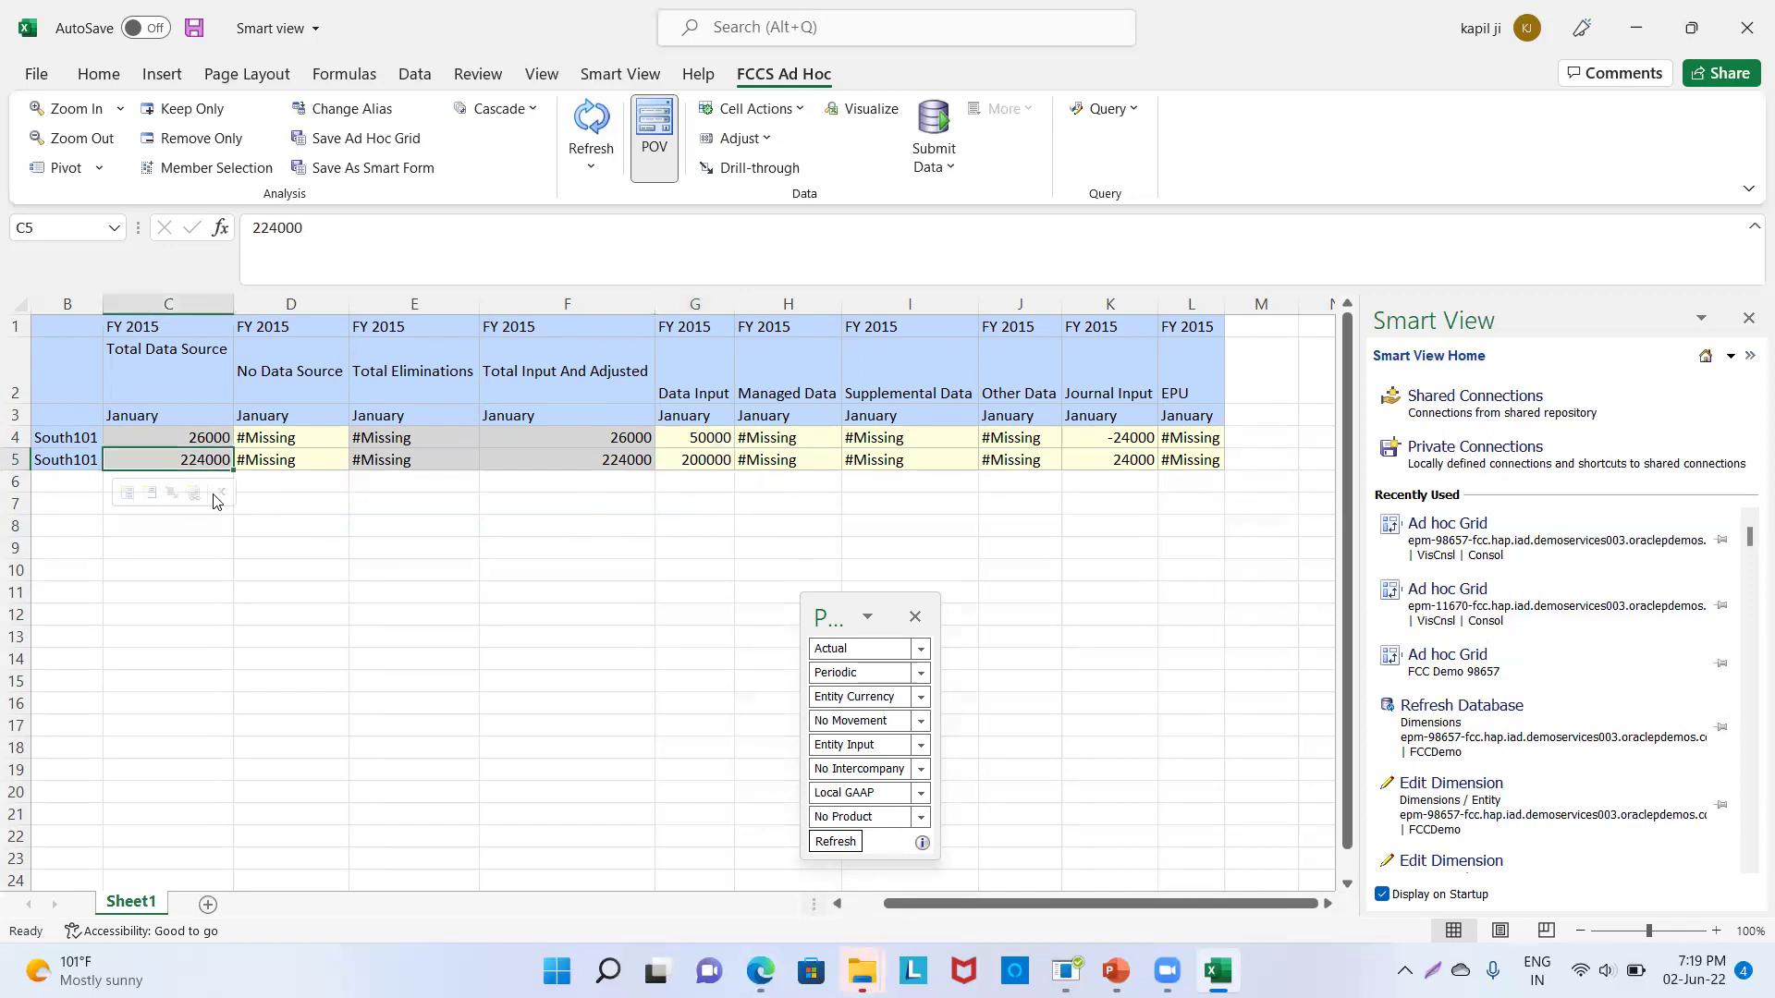
{"action": "left_click", "coordinate": [234, 546]}
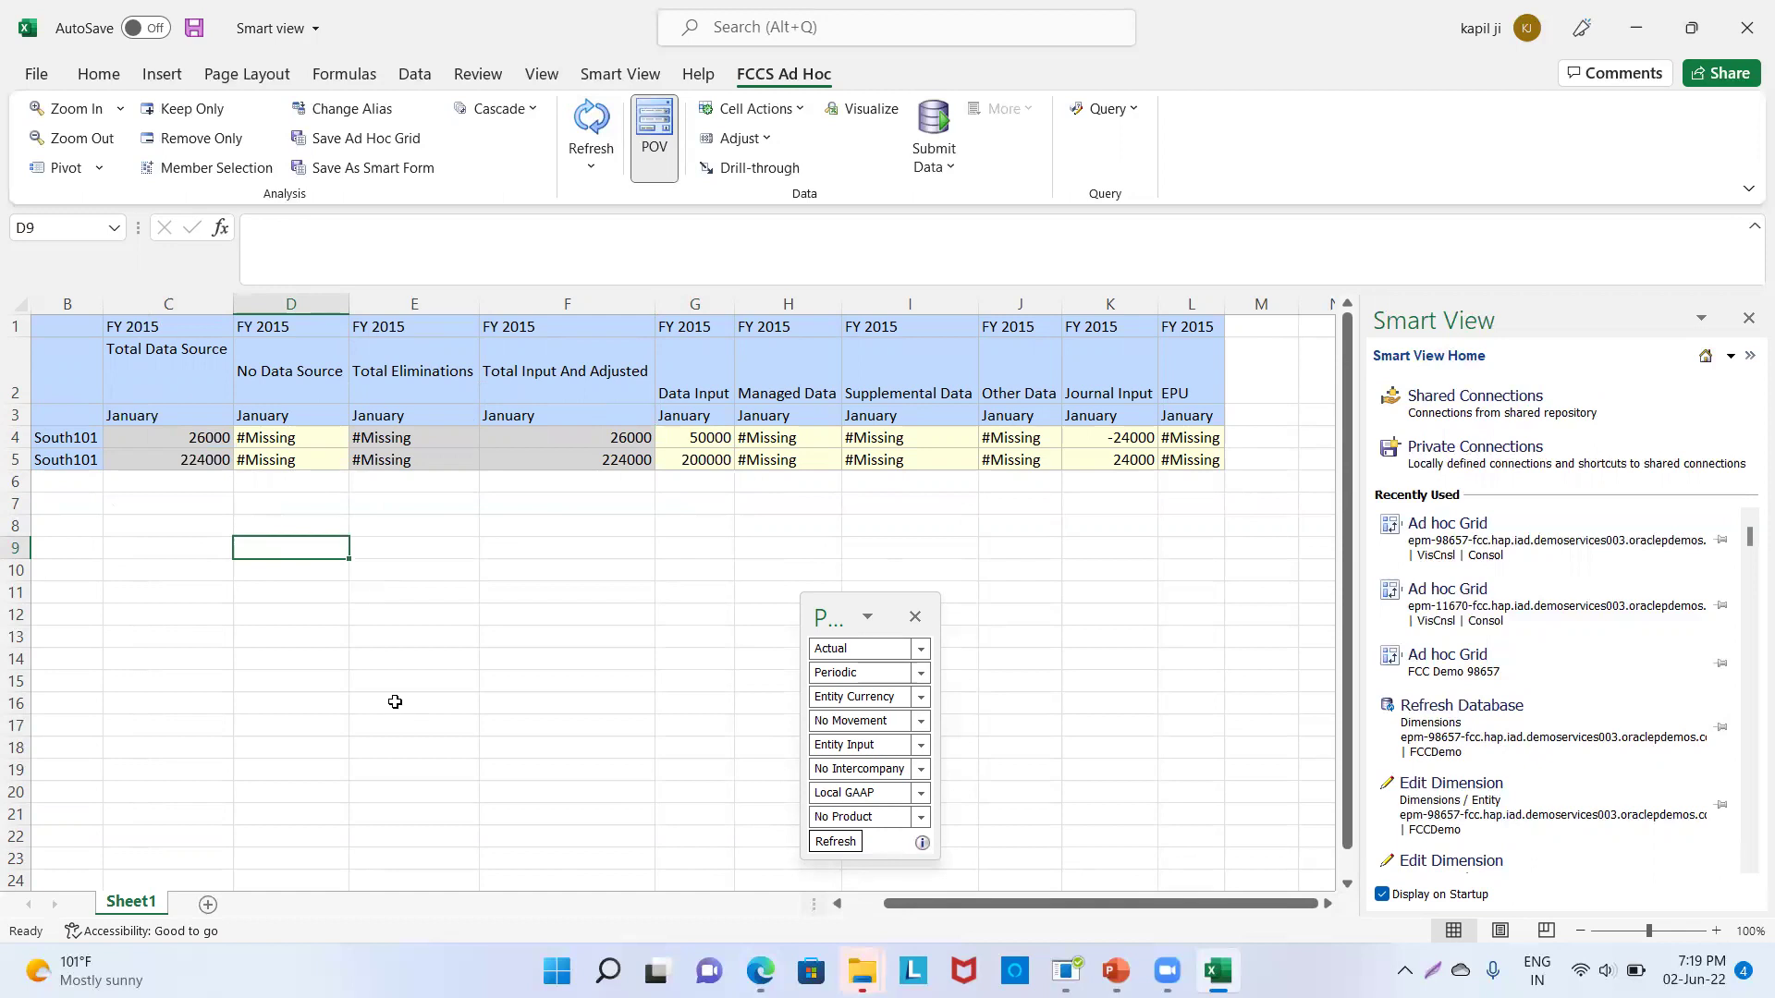
Step: Switch to the EPM Cloud Financial Consolidation window in the Edge browser
{"action": "mouse_move", "coordinate": [764, 961]}
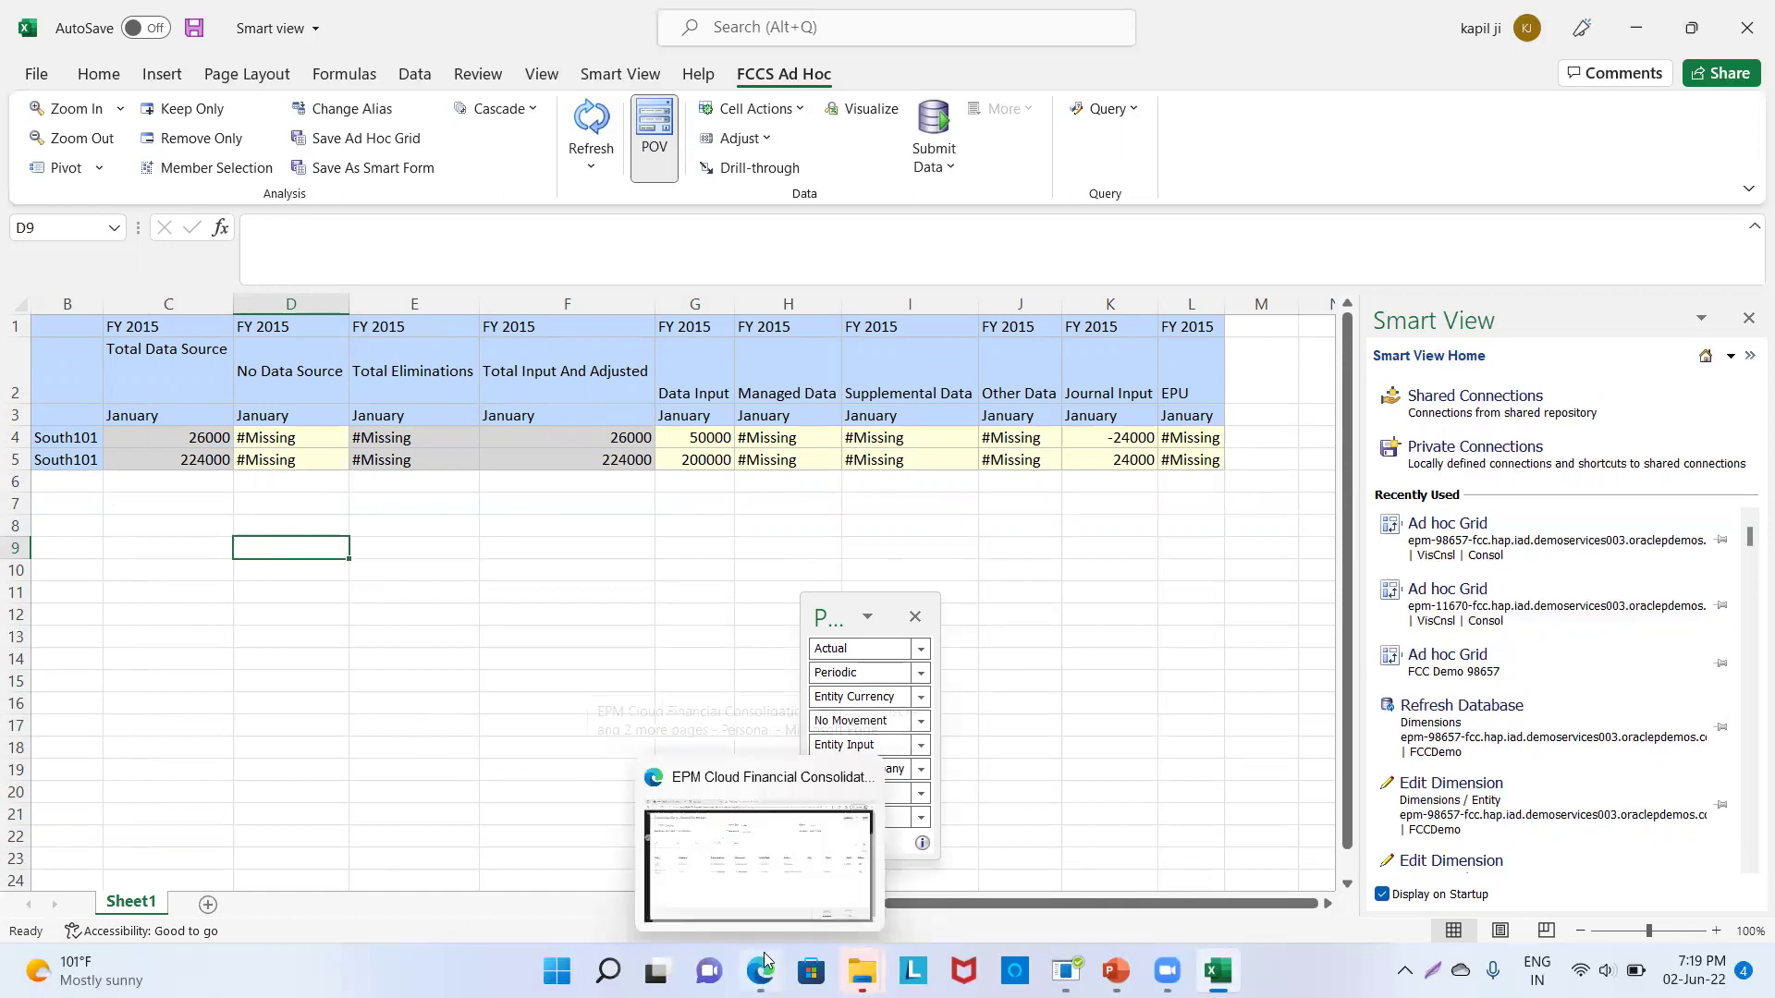